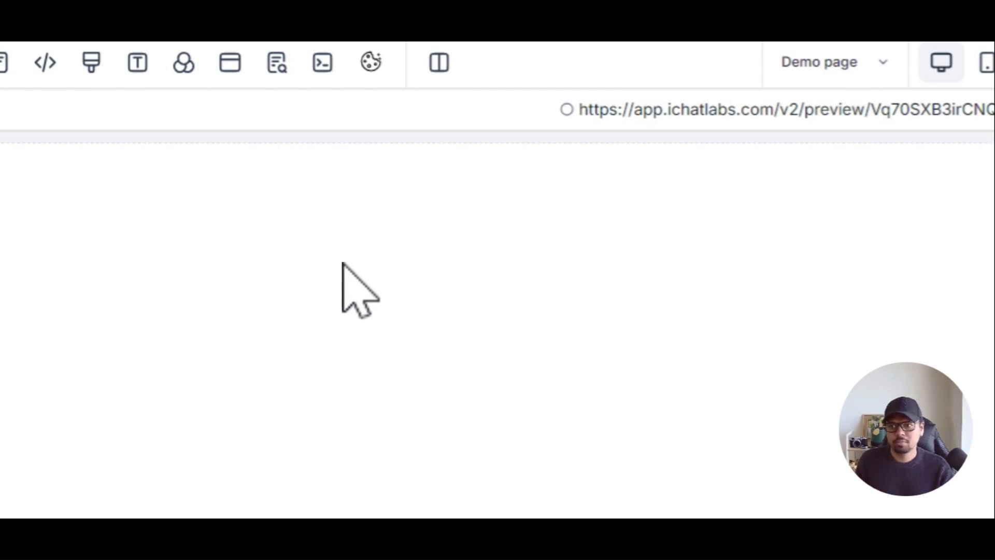
- Add a full-width section to the blank page and insert a three-column row in it
{"action": "left_click", "coordinate": [23, 131]}
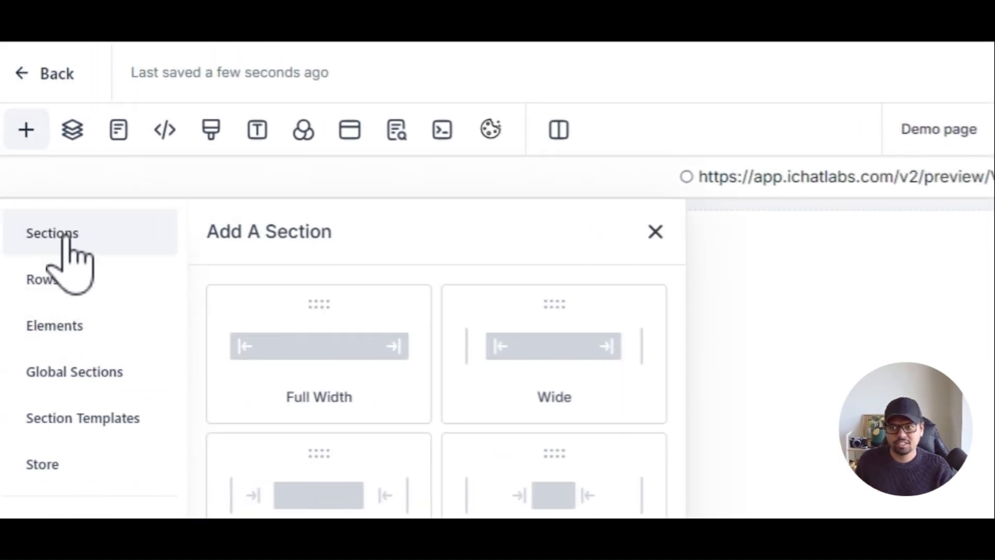
{"action": "left_click_drag", "start_coordinate": [290, 346], "coordinate": [838, 336]}
{"action": "left_click_drag", "start_coordinate": [768, 333], "coordinate": [775, 337]}
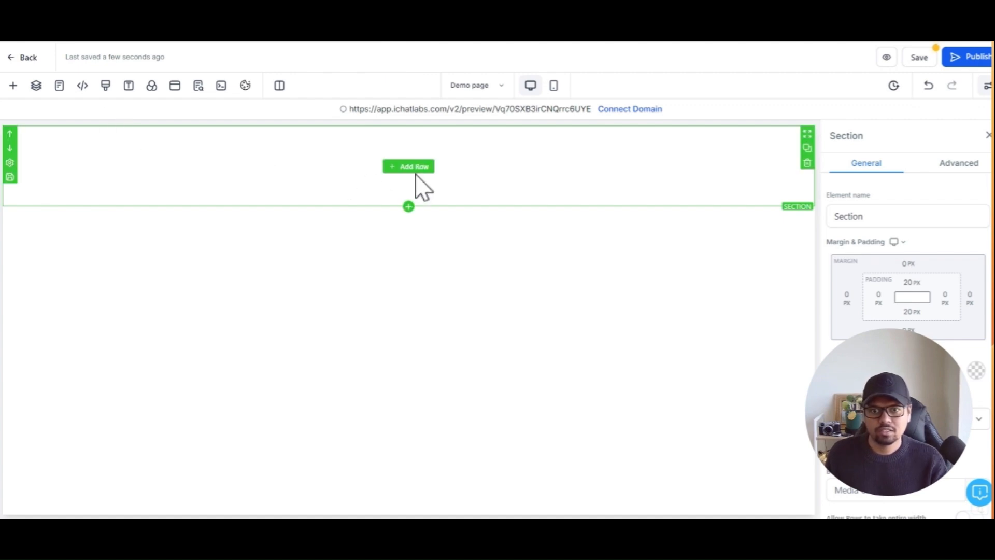
{"action": "left_click", "coordinate": [414, 167]}
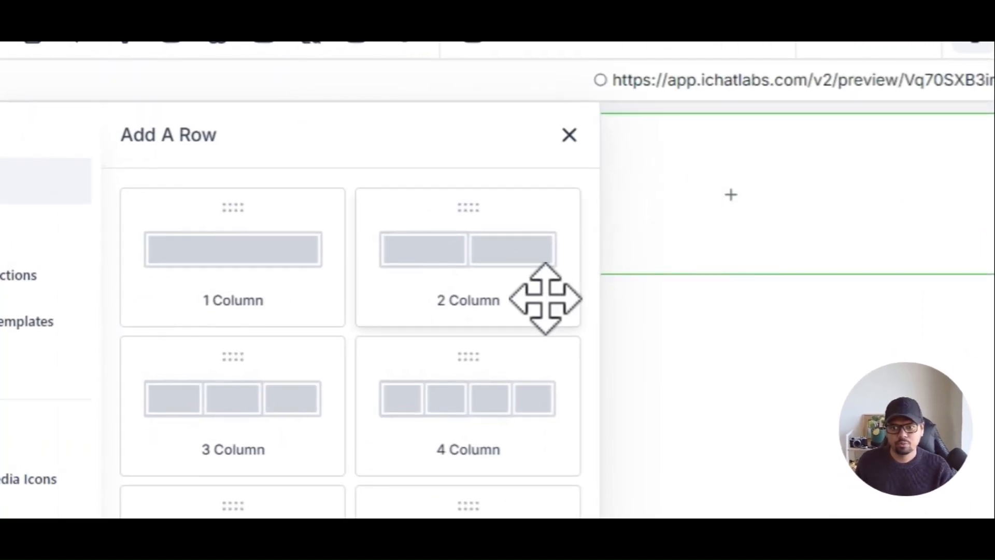
{"action": "left_click", "coordinate": [217, 397]}
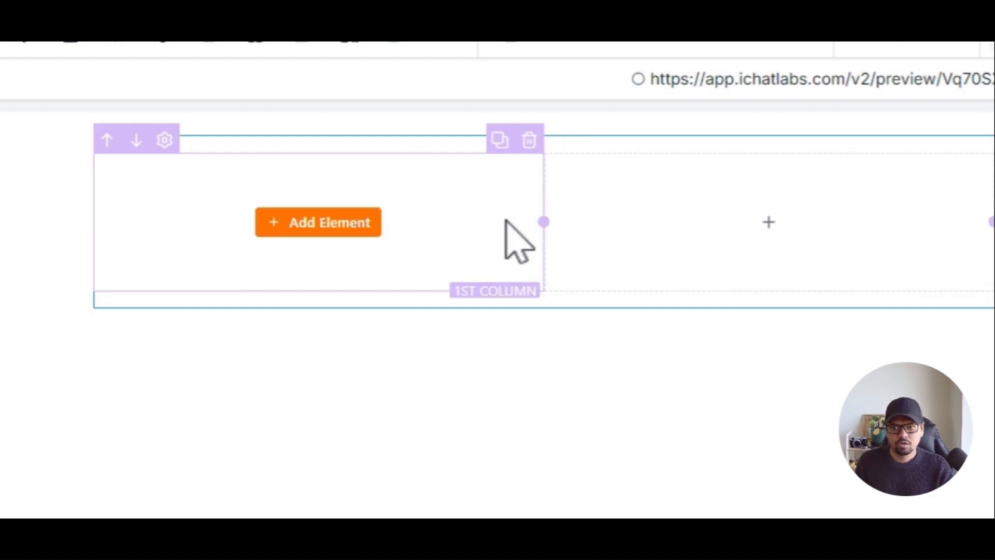
- Narrow the first column slightly and allow the section's rows to take the entire width
{"action": "mouse_move", "coordinate": [537, 217]}
{"action": "left_mouse_down"}
{"action": "mouse_move", "coordinate": [454, 224]}
{"action": "mouse_move", "coordinate": [526, 218]}
{"action": "left_mouse_up"}
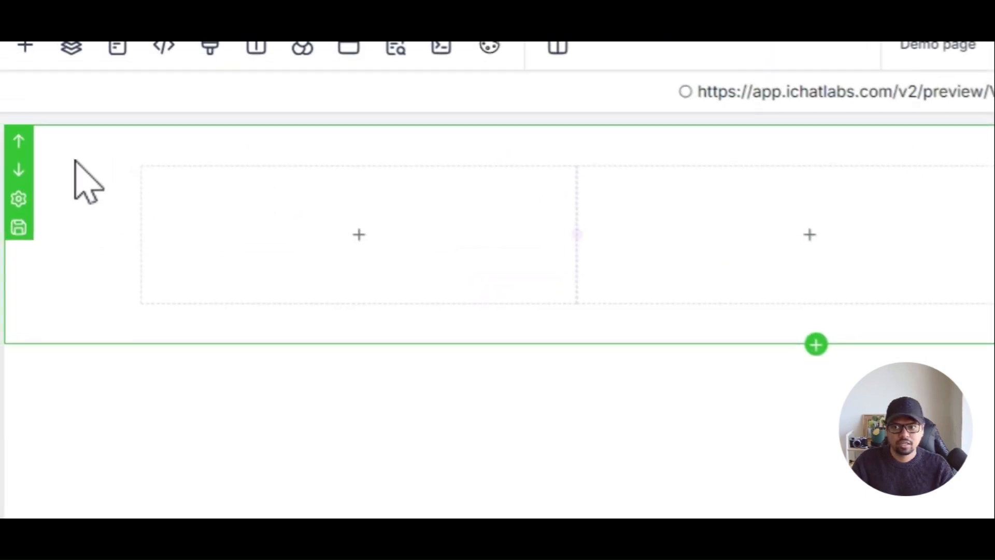
{"action": "left_click", "coordinate": [19, 198]}
{"action": "scroll", "coordinate": [841, 450], "scroll_direction": "down", "scroll_amount": 2}
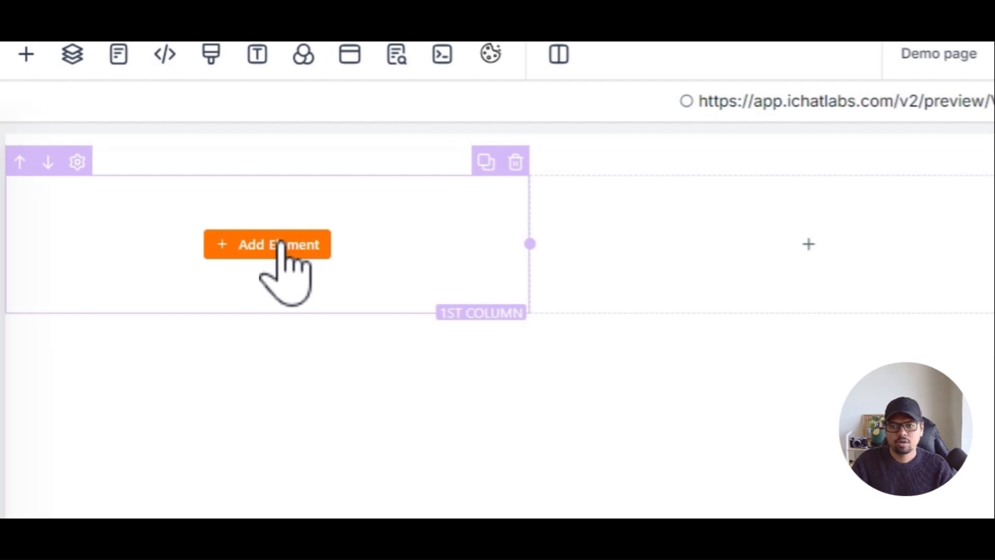
- Find the Image element and place it in the first column of the row
{"action": "left_click", "coordinate": [282, 247]}
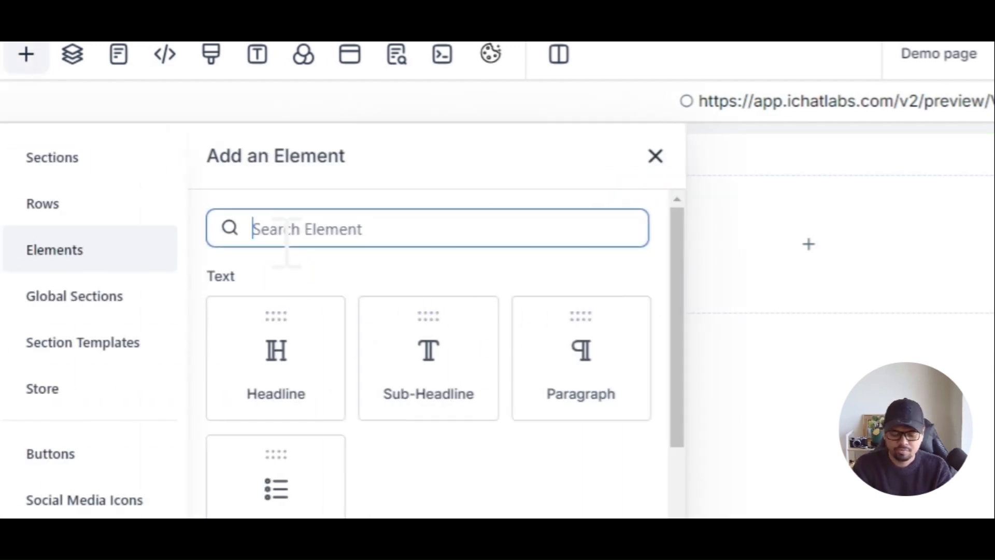
{"action": "type", "text": "im"}
{"action": "key", "text": "BackSpace"}
{"action": "key", "text": "BackSpace"}
{"action": "type", "text": "lo"}
{"action": "key", "text": "BackSpace"}
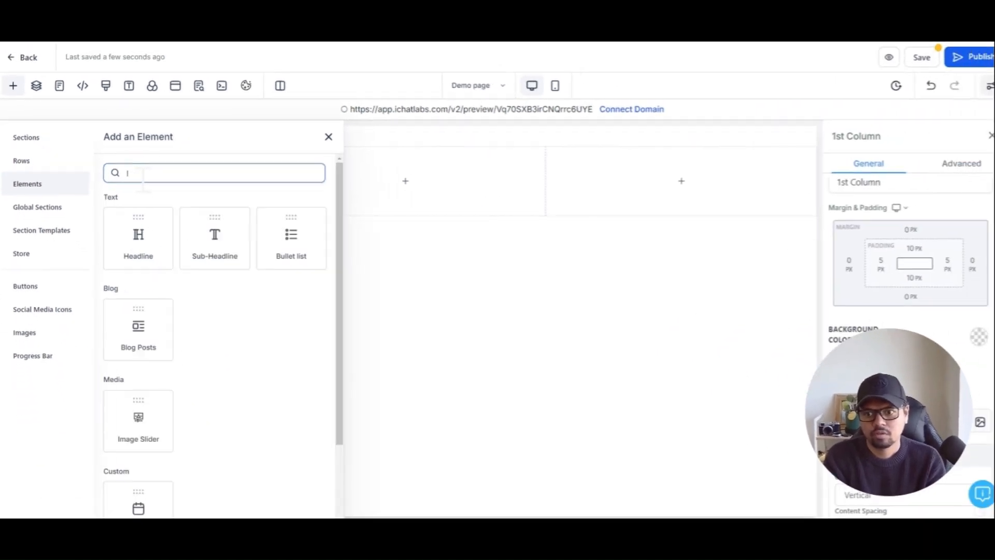
{"action": "key", "text": "BackSpace"}
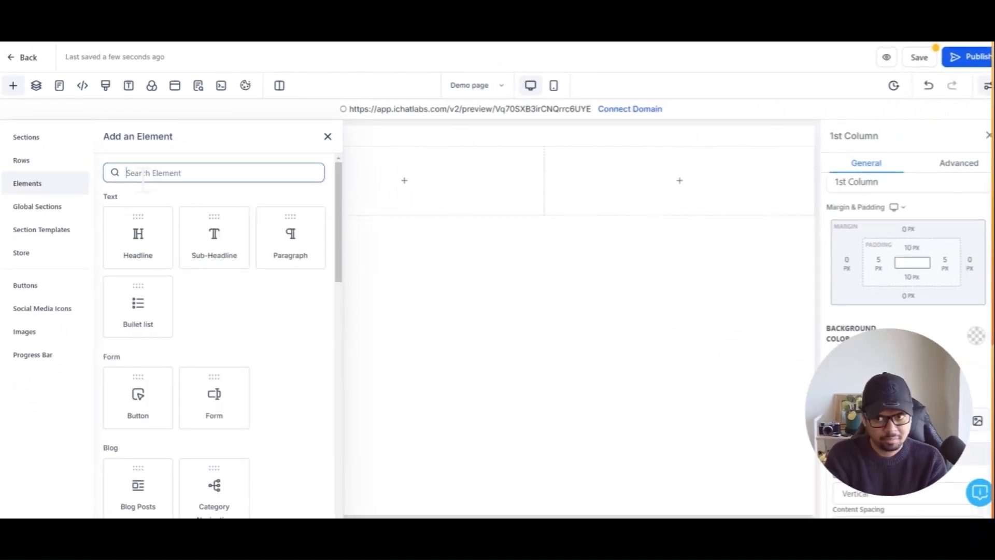
{"action": "type", "text": "im"}
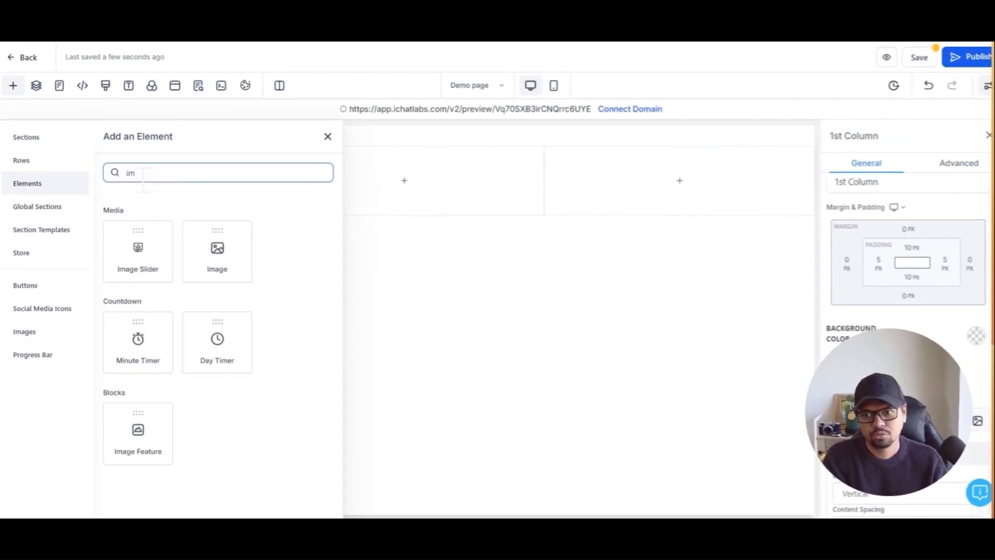
{"action": "left_click_drag", "start_coordinate": [230, 250], "coordinate": [517, 191]}
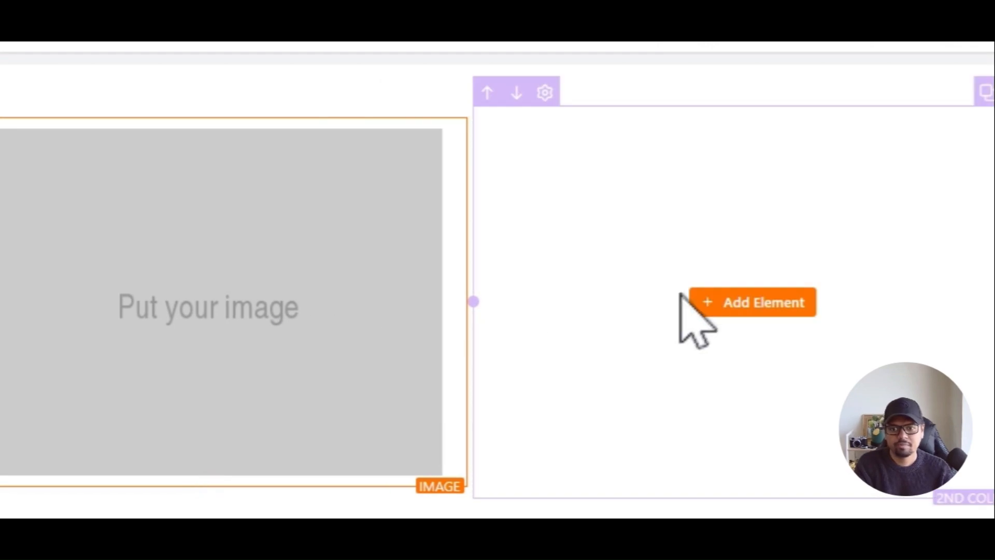
- Search the elements for "menu" and add a Navigation Menu to the second column
{"action": "left_click", "coordinate": [746, 305]}
{"action": "left_click", "coordinate": [278, 158]}
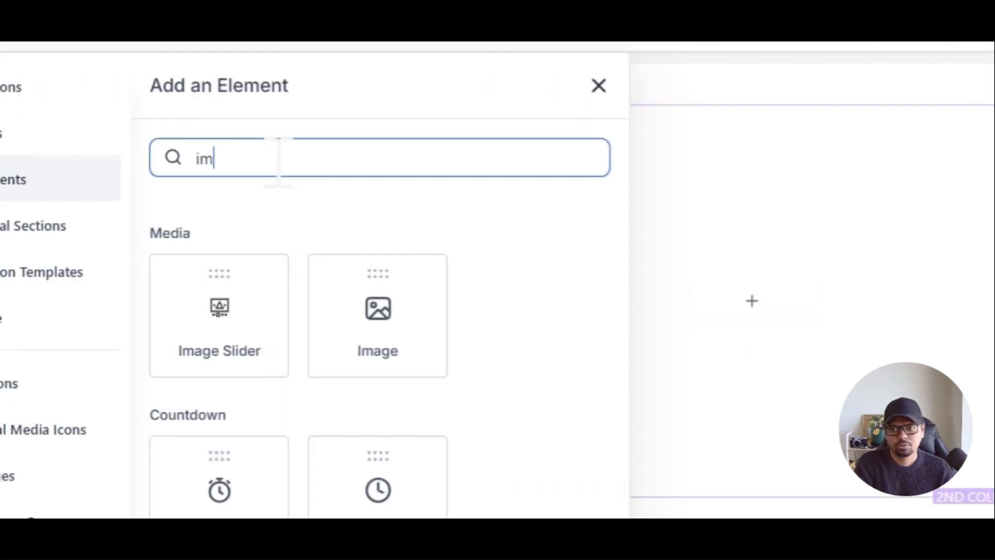
{"action": "key", "text": "BackSpace"}
{"action": "key", "text": "BackSpace"}
{"action": "type", "text": "menu"}
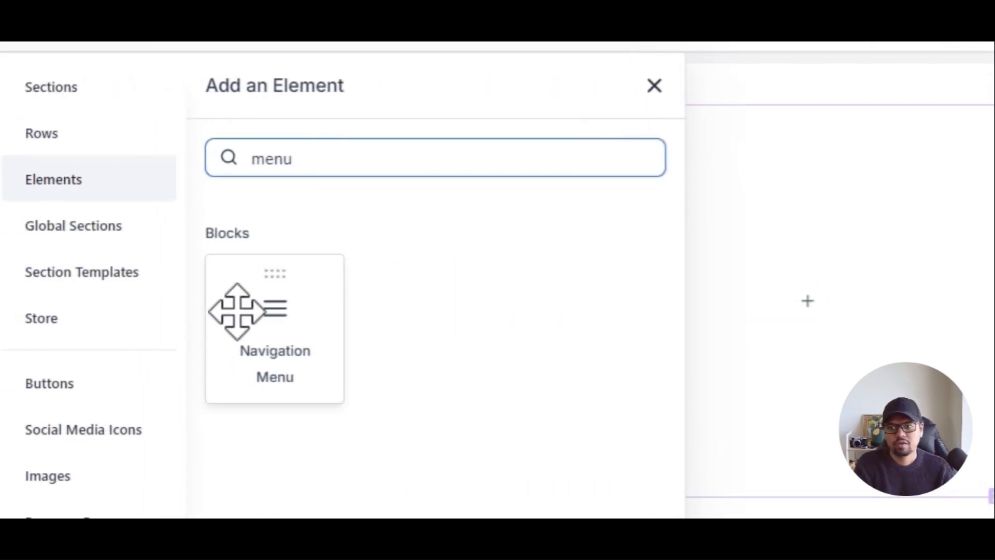
{"action": "left_click", "coordinate": [237, 311]}
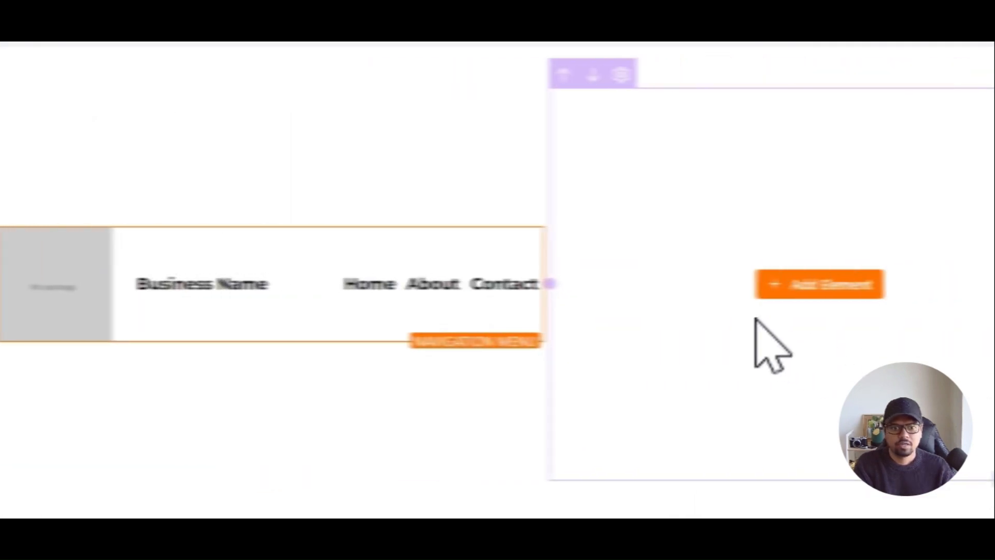
- Find the Button element and place it in the third column of the row
{"action": "left_click", "coordinate": [747, 301]}
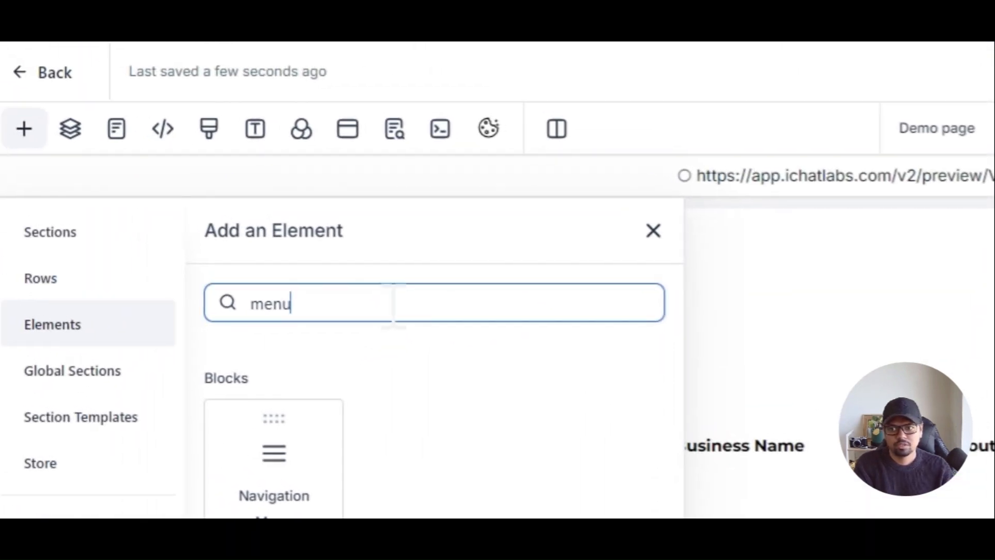
{"action": "key", "text": "BackSpace"}
{"action": "key", "text": "BackSpace"}
{"action": "key", "text": "BackSpace"}
{"action": "type", "text": "burr"}
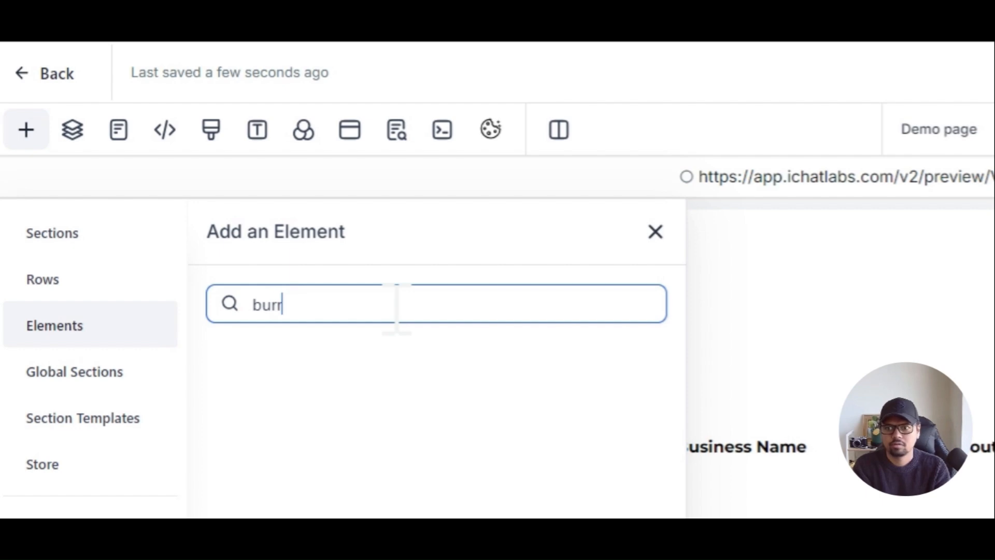
{"action": "key", "text": "BackSpace"}
{"action": "key", "text": "BackSpace"}
{"action": "key", "text": "BackSpace"}
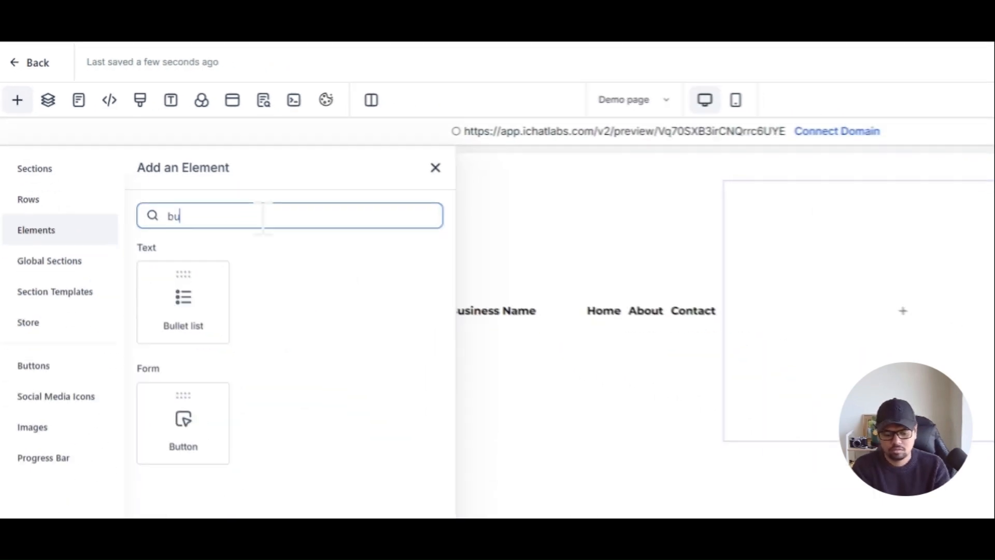
{"action": "type", "text": "ut"}
{"action": "left_click_drag", "start_coordinate": [142, 254], "coordinate": [259, 184]}
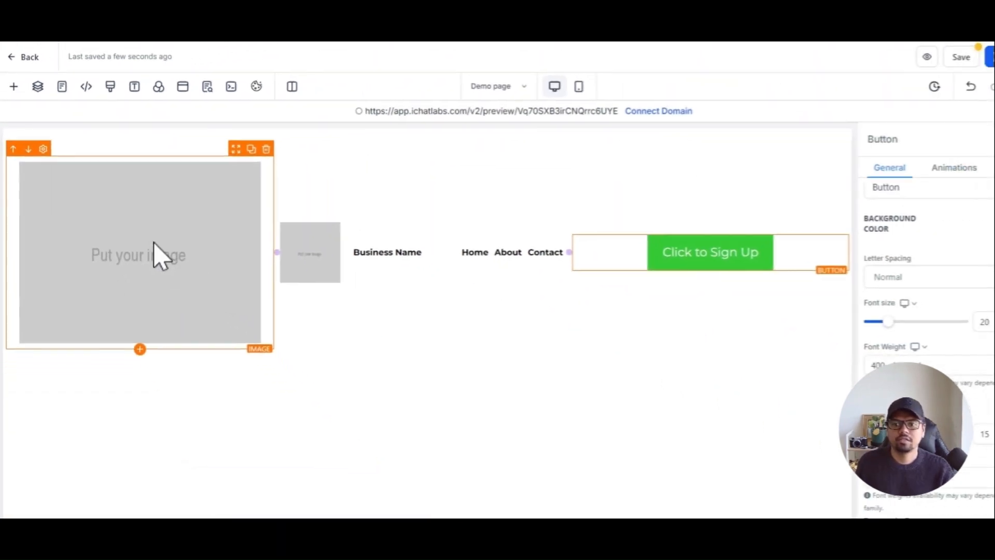
- Replace the first column's placeholder image with HighLevel Techie Logo.jpg from the media library
{"action": "left_click", "coordinate": [154, 242]}
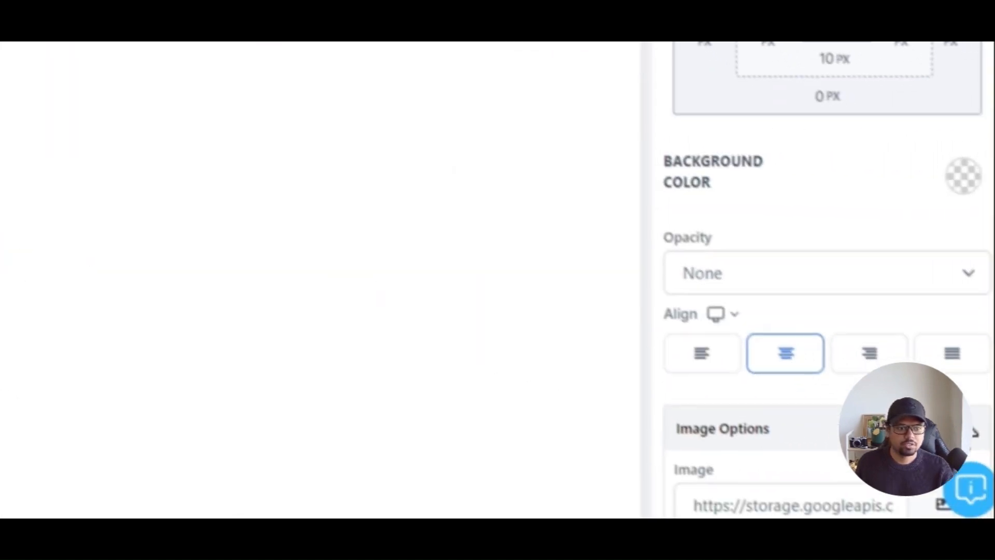
{"action": "scroll", "coordinate": [917, 415], "scroll_direction": "down", "scroll_amount": 2}
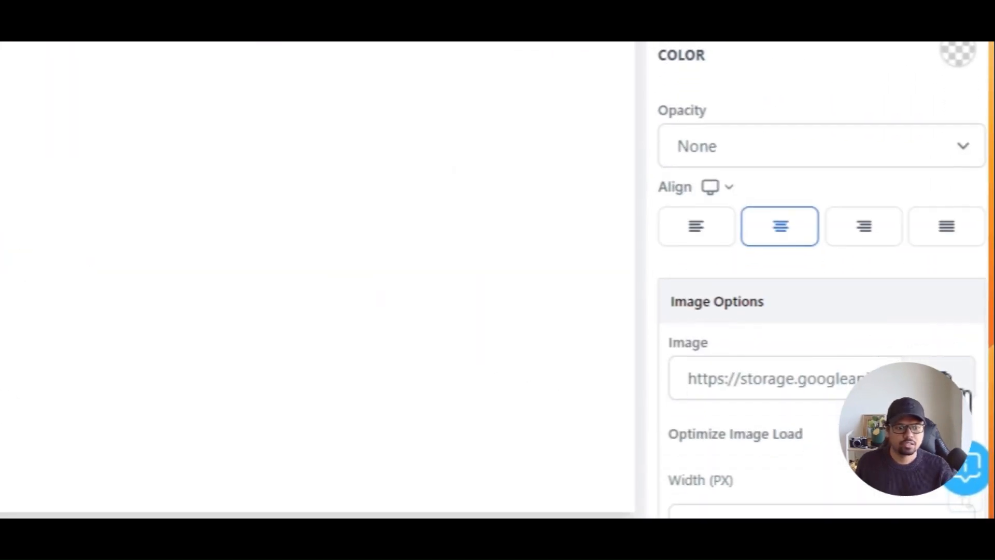
{"action": "left_click", "coordinate": [951, 382]}
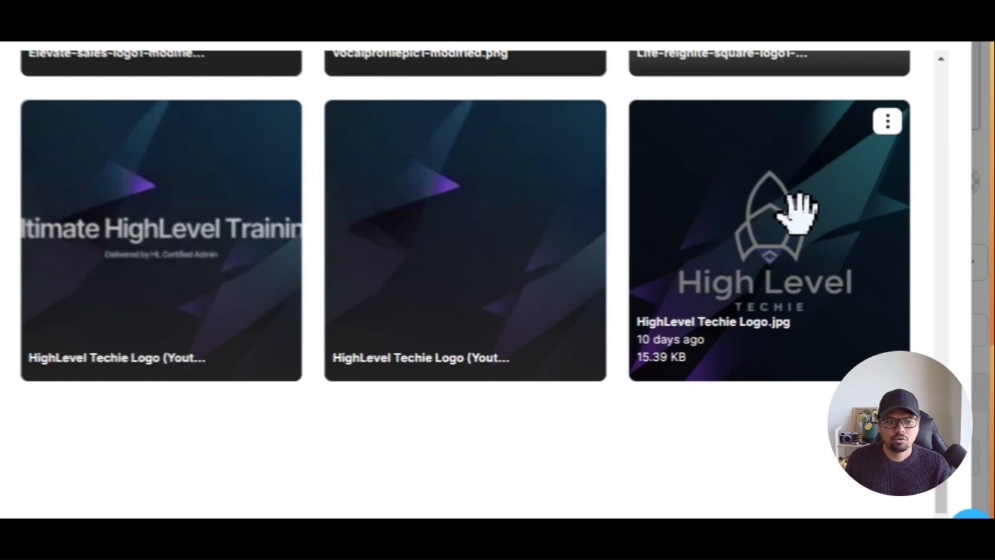
{"action": "left_click", "coordinate": [798, 207]}
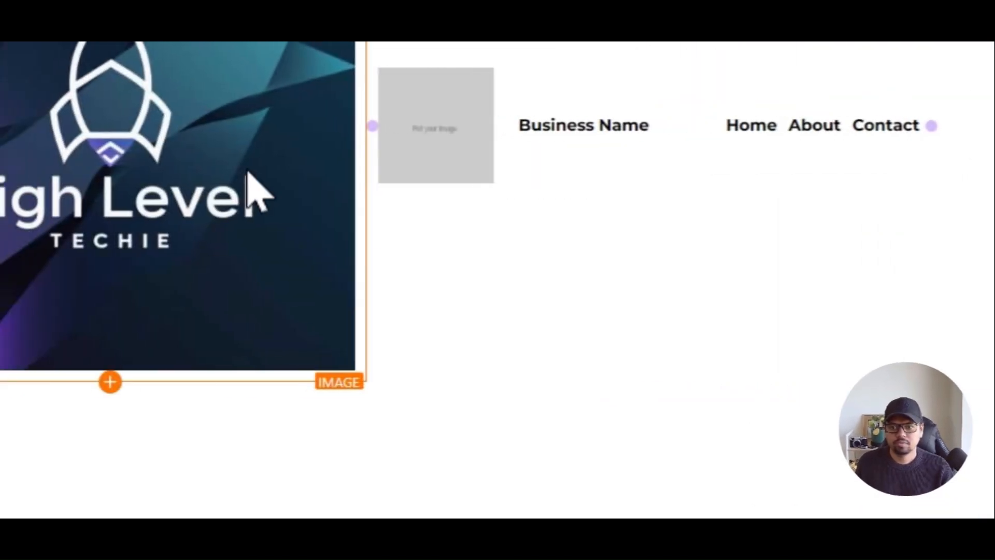
- Set the logo image's height to 100 px
{"action": "scroll", "coordinate": [818, 259], "scroll_direction": "down", "scroll_amount": 5}
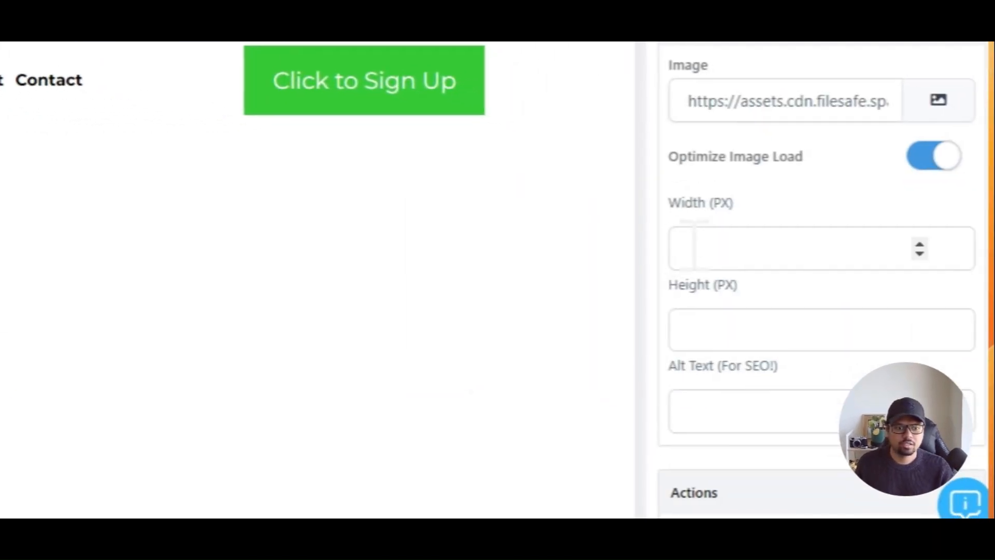
{"action": "left_click", "coordinate": [720, 318]}
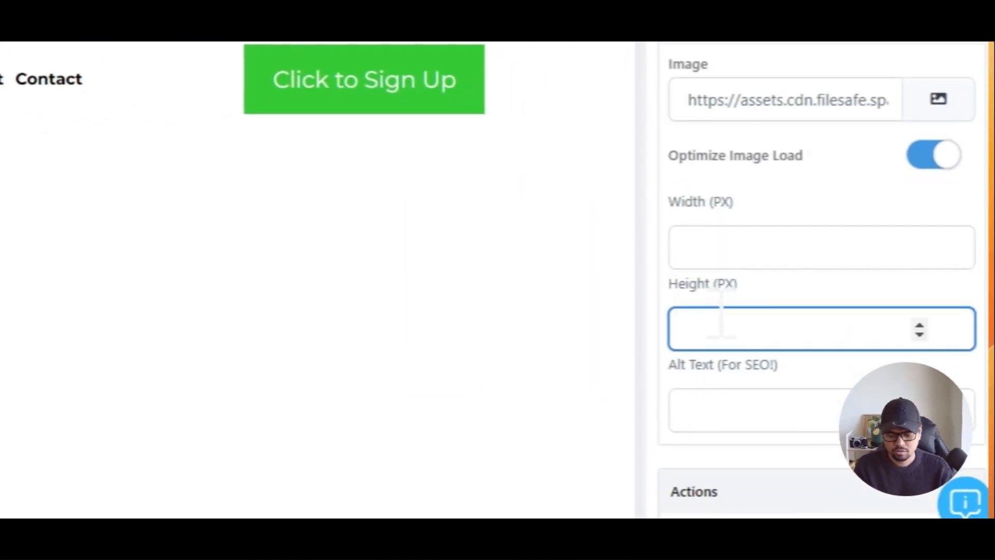
{"action": "type", "text": "1"}
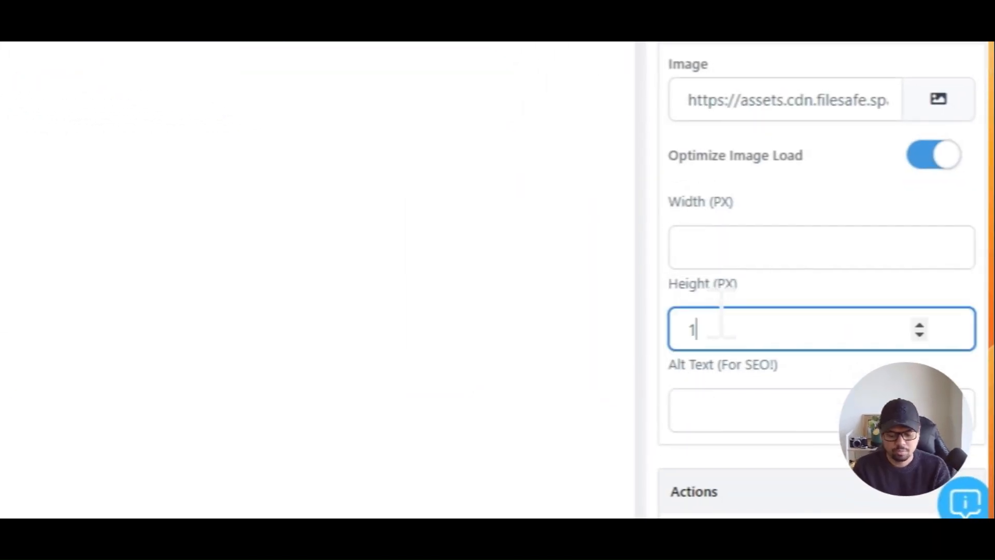
{"action": "type", "text": "00"}
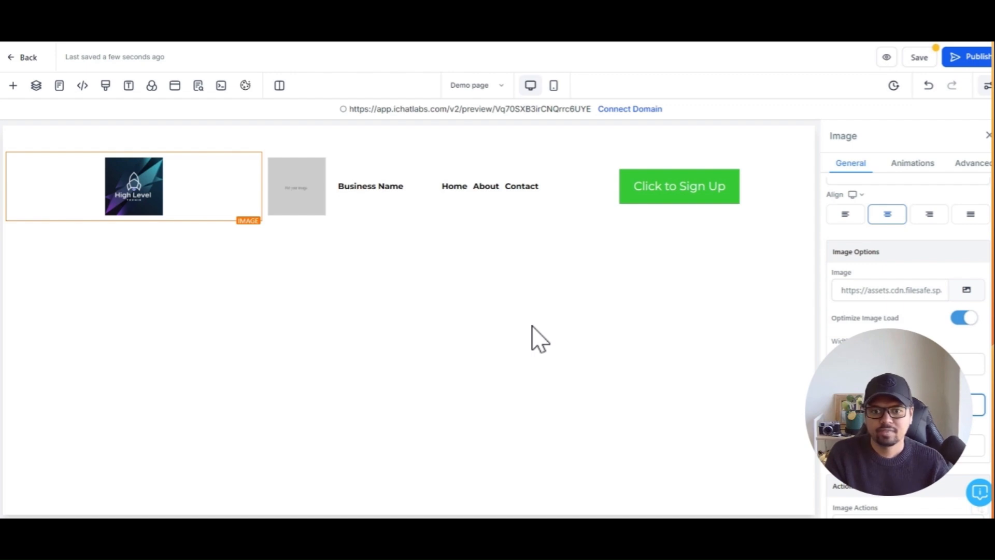
- Remove the Business Name text from the navigation menu and turn off its Logo In Menu option
{"action": "left_click", "coordinate": [346, 193]}
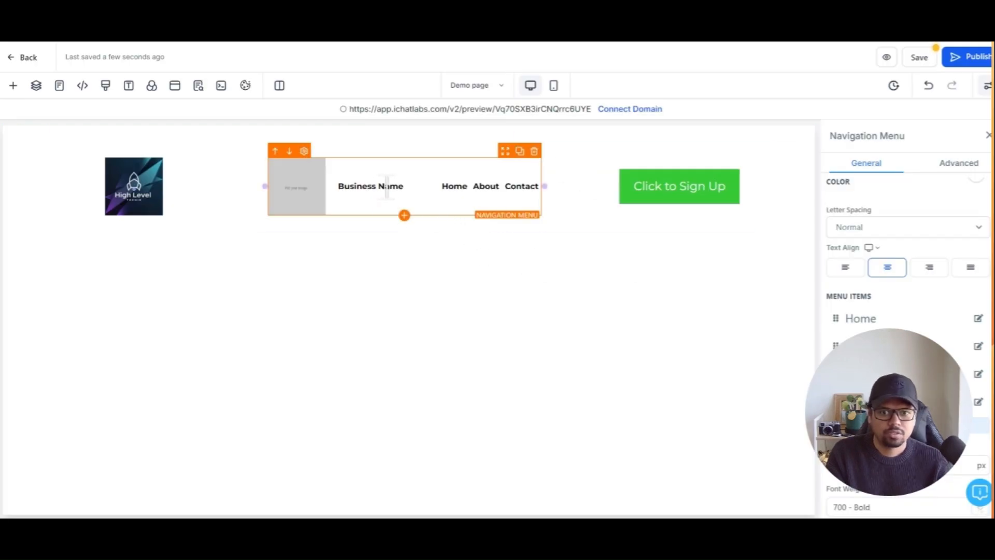
{"action": "scroll", "coordinate": [900, 430], "scroll_direction": "down", "scroll_amount": 5}
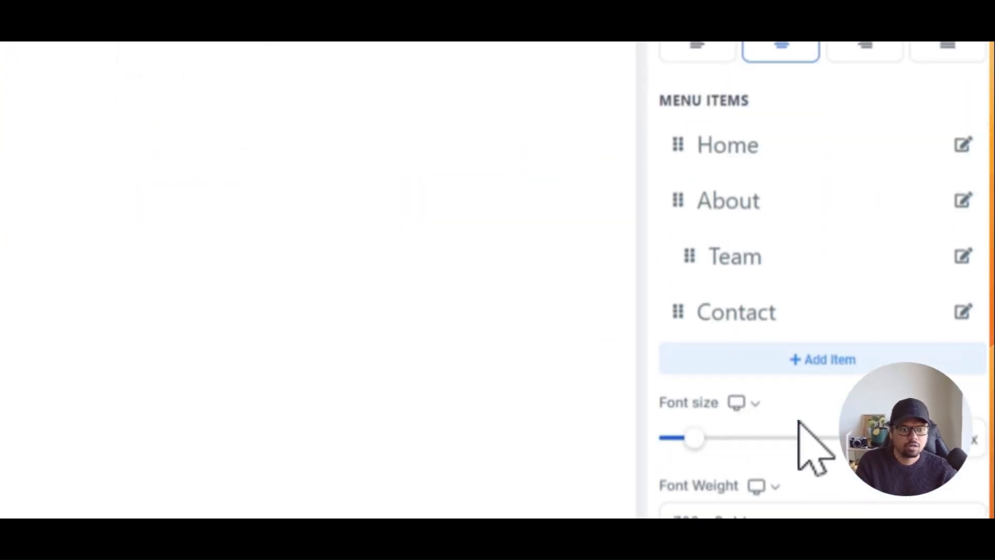
{"action": "scroll", "coordinate": [800, 412], "scroll_direction": "down", "scroll_amount": 4}
{"action": "scroll", "coordinate": [805, 418], "scroll_direction": "up", "scroll_amount": 10}
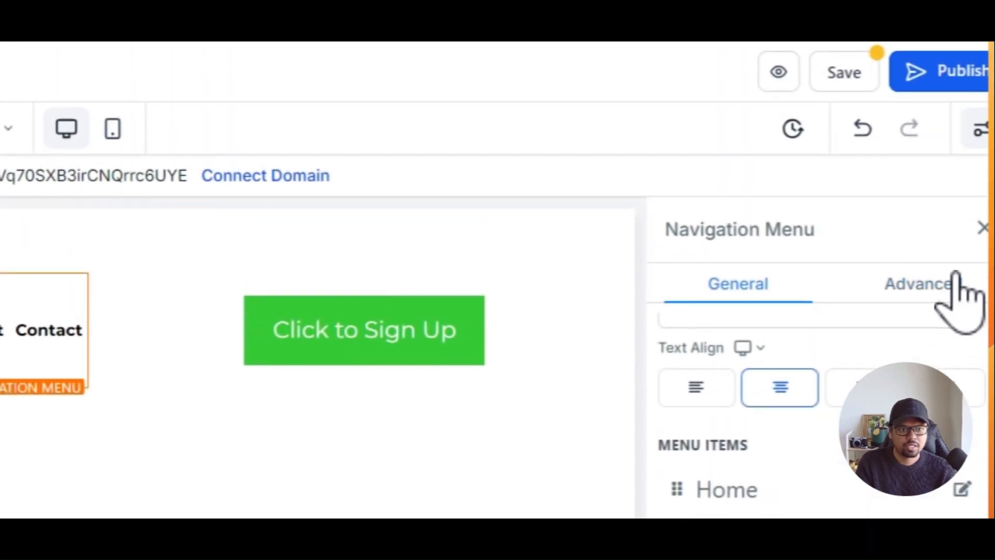
{"action": "scroll", "coordinate": [906, 430], "scroll_direction": "down", "scroll_amount": 10}
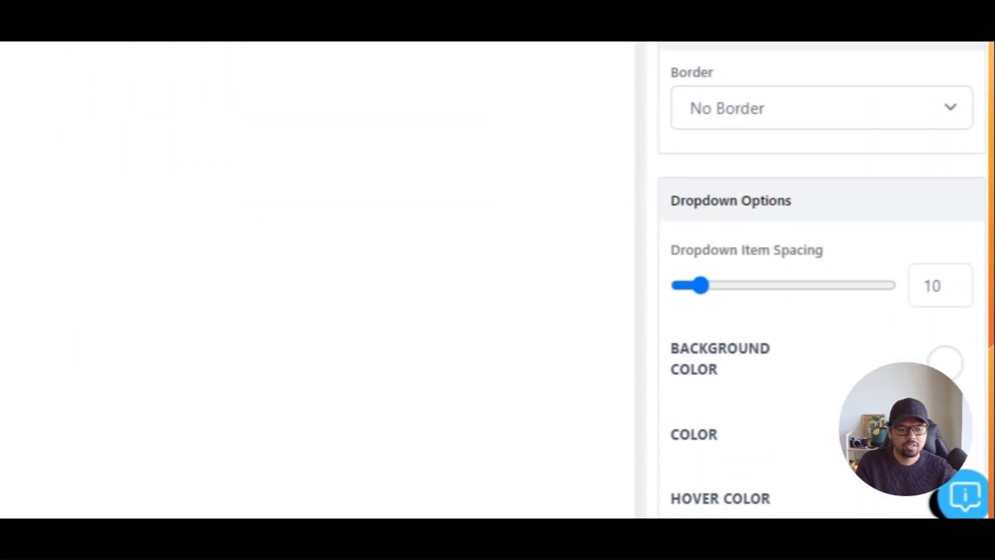
{"action": "scroll", "coordinate": [826, 195], "scroll_direction": "down", "scroll_amount": 6}
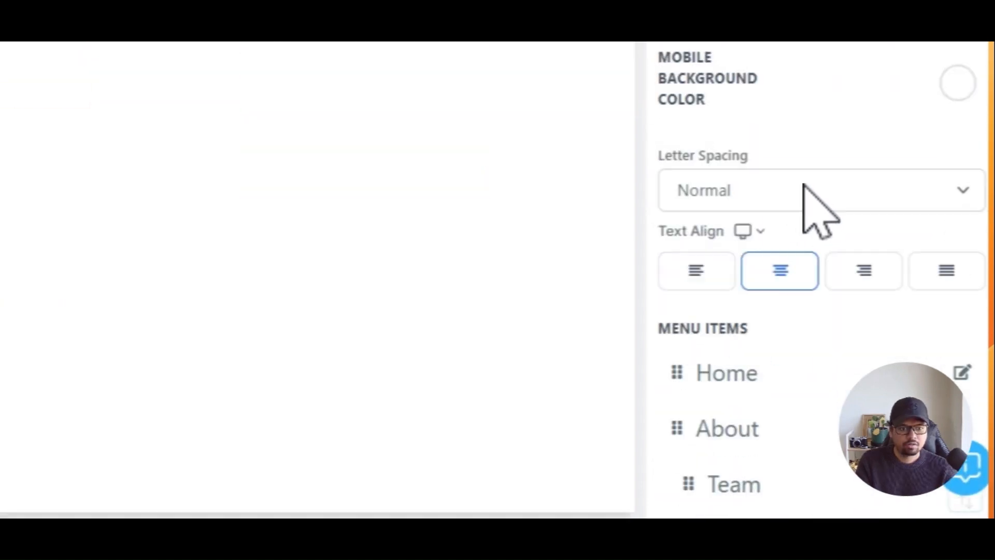
{"action": "scroll", "coordinate": [803, 184], "scroll_direction": "down", "scroll_amount": 12}
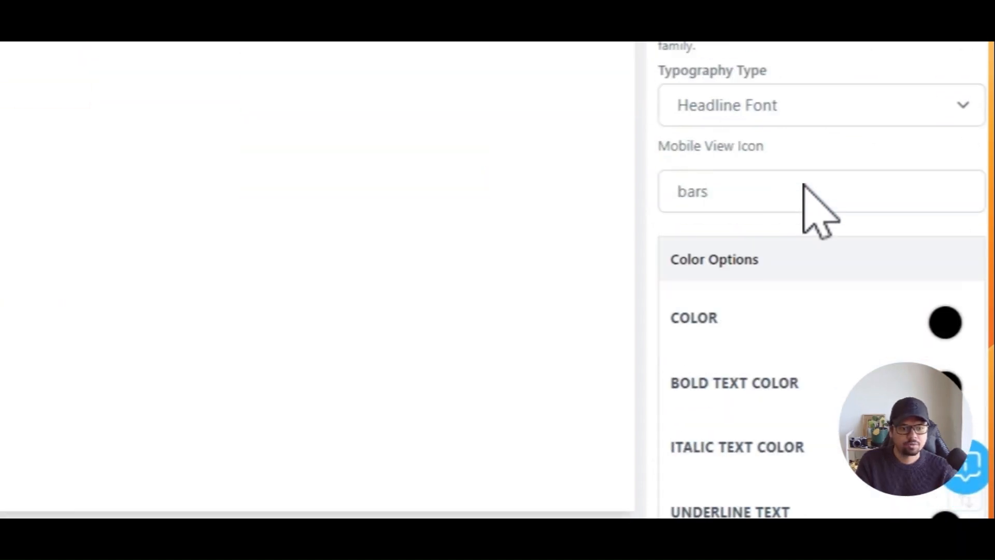
{"action": "scroll", "coordinate": [904, 285], "scroll_direction": "down", "scroll_amount": 3}
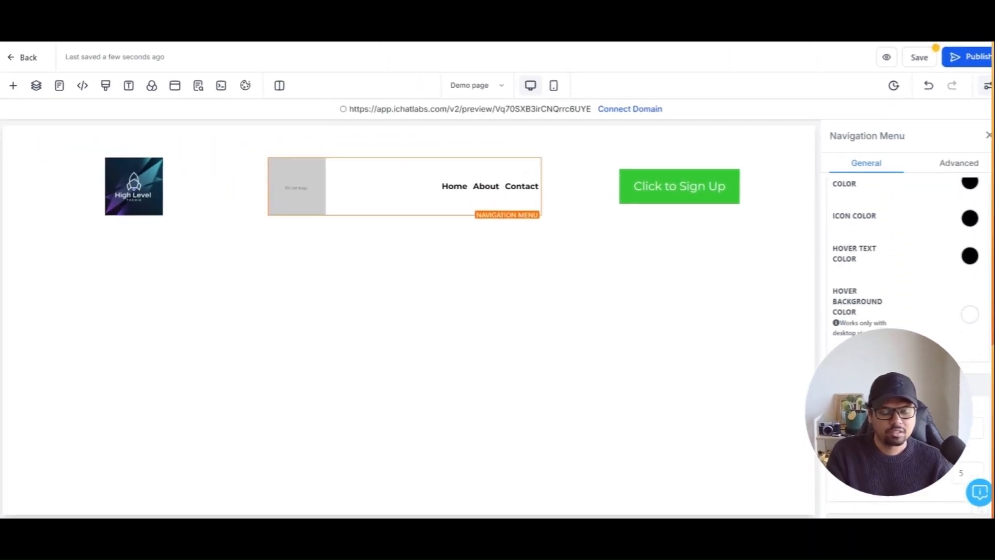
{"action": "scroll", "coordinate": [906, 259], "scroll_direction": "down", "scroll_amount": 6}
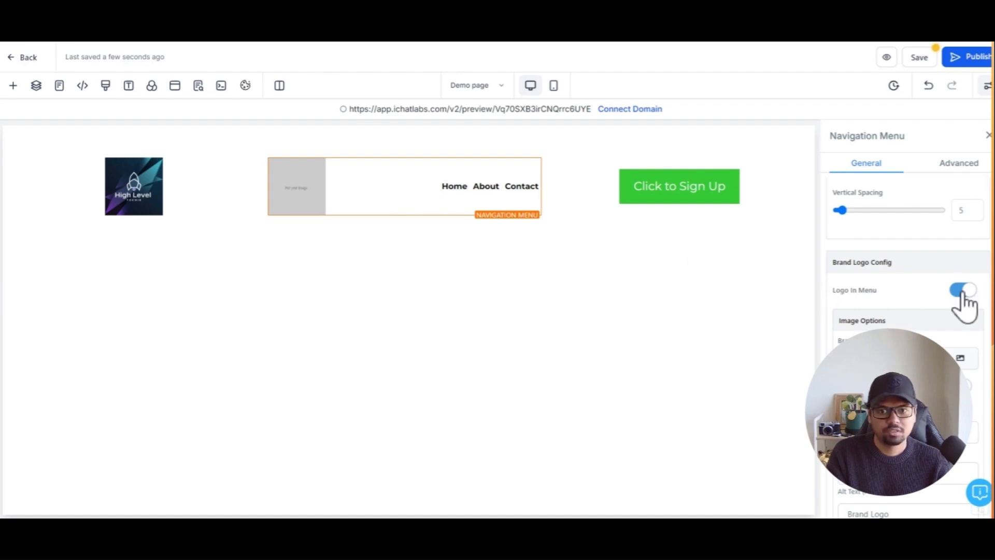
{"action": "left_click", "coordinate": [962, 290]}
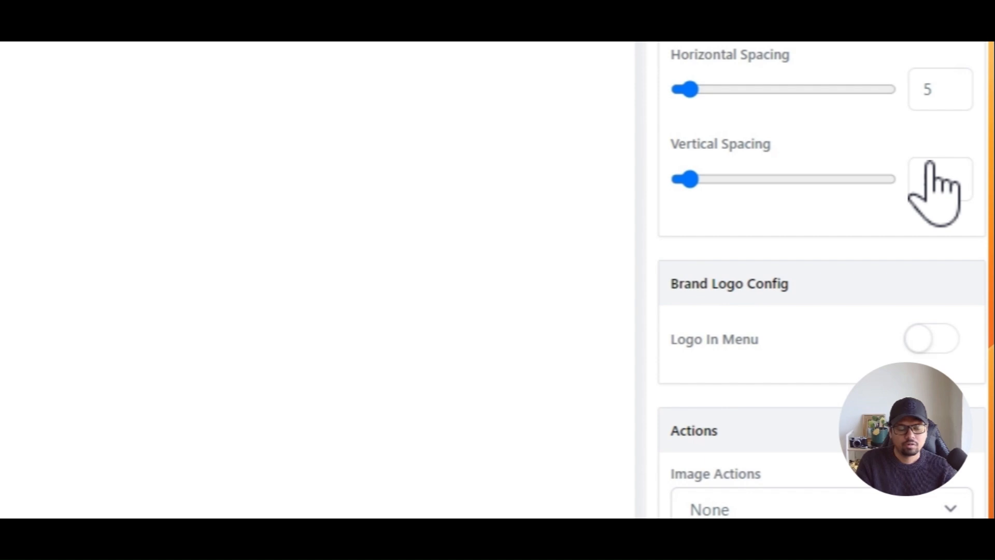
- Turn on the navigation menu's Logo In Menu option and examine its brand logo settings and the available image actions
{"action": "left_click", "coordinate": [944, 335]}
{"action": "scroll", "coordinate": [951, 347], "scroll_direction": "down", "scroll_amount": 7}
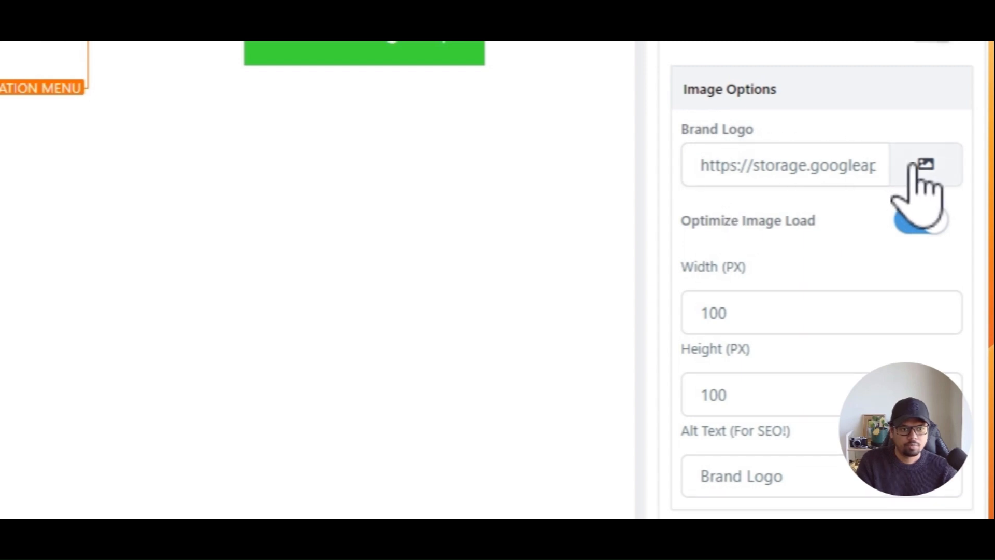
{"action": "left_click", "coordinate": [915, 169]}
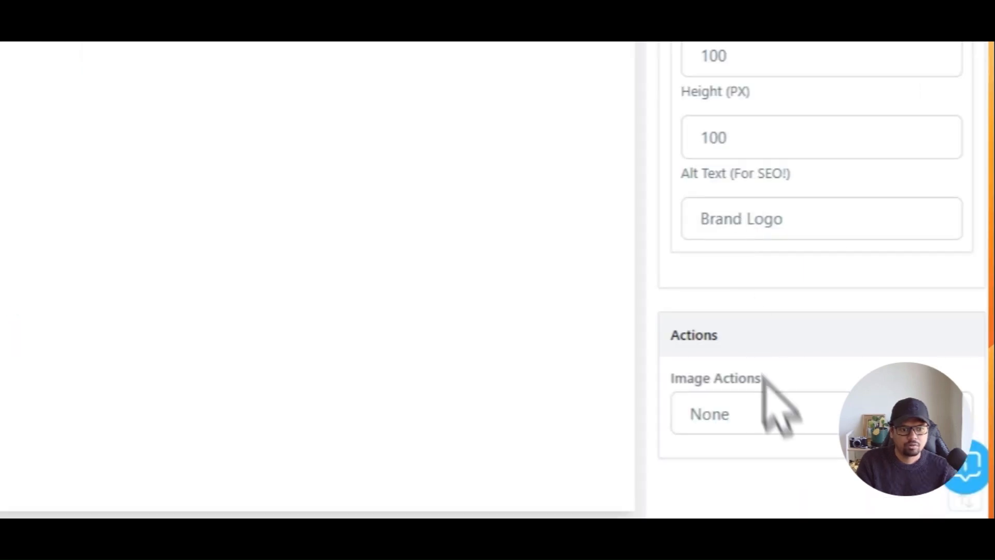
{"action": "left_click", "coordinate": [755, 424]}
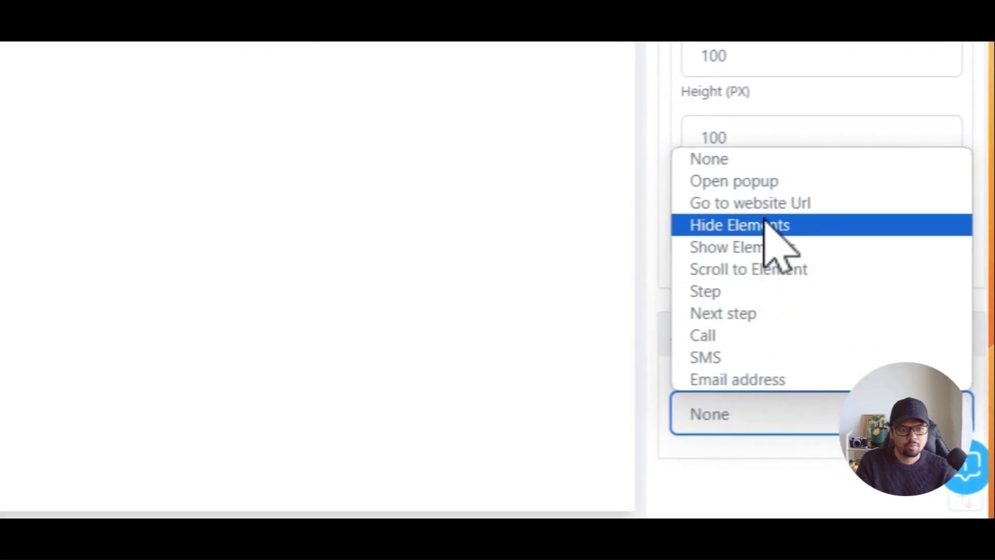
{"action": "left_click", "coordinate": [782, 465]}
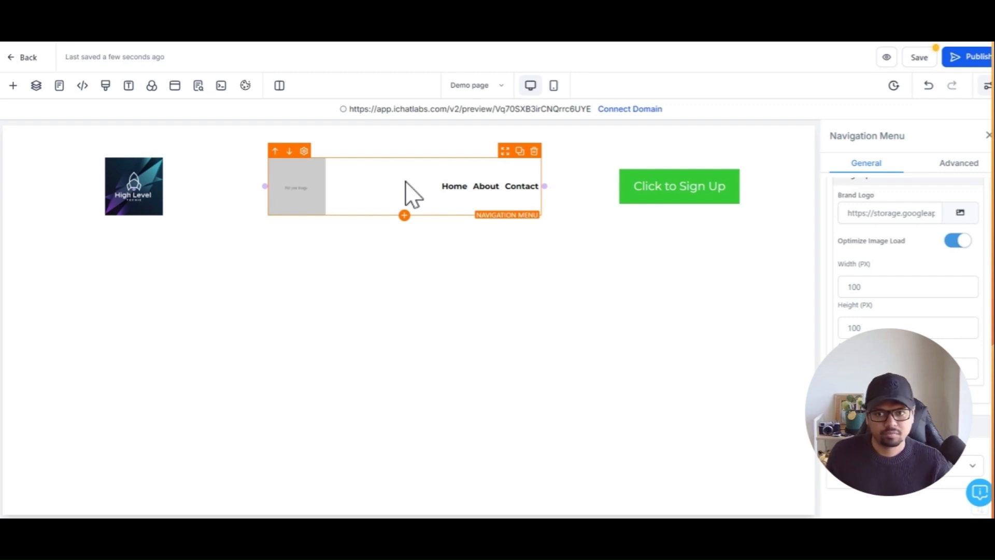
- Try turning off Optimize Image Load for the brand logo, dismiss the change, and switch Logo In Menu back off
{"action": "left_click", "coordinate": [956, 241]}
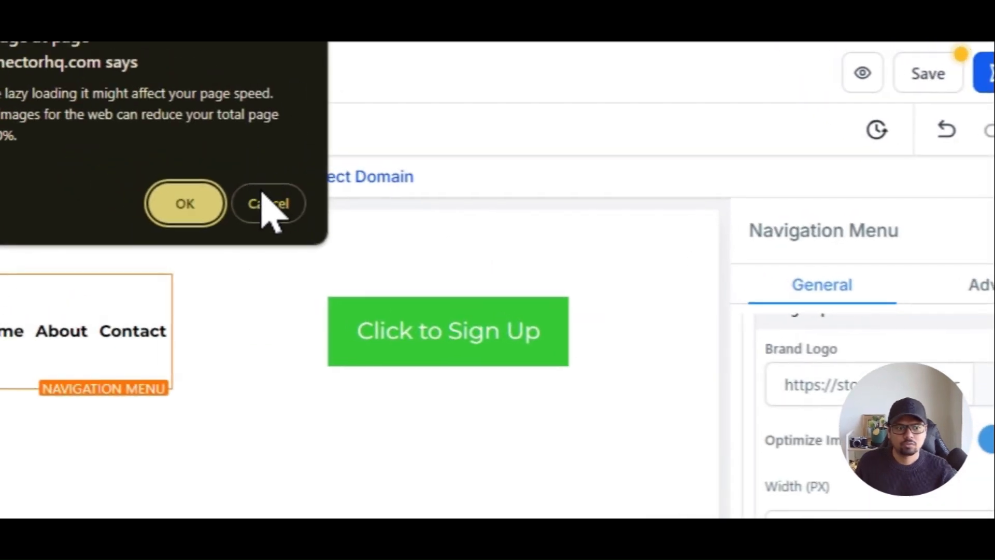
{"action": "left_click", "coordinate": [268, 204]}
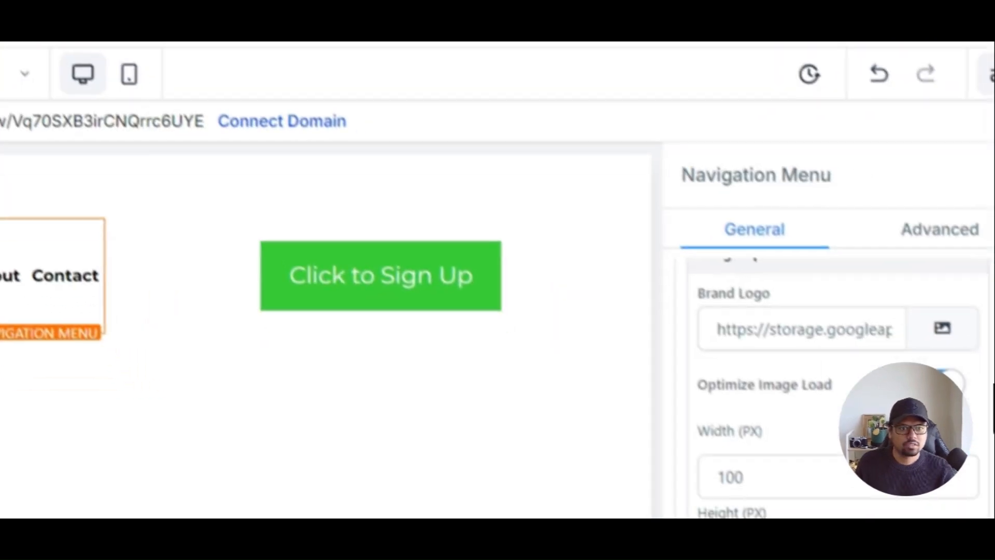
{"action": "scroll", "coordinate": [950, 462], "scroll_direction": "up", "scroll_amount": 3}
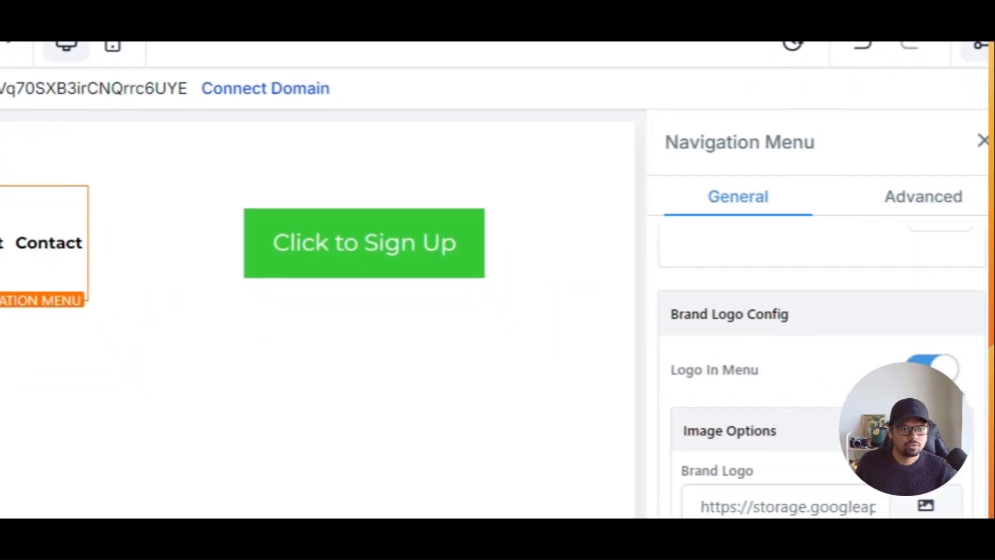
{"action": "left_click", "coordinate": [932, 371]}
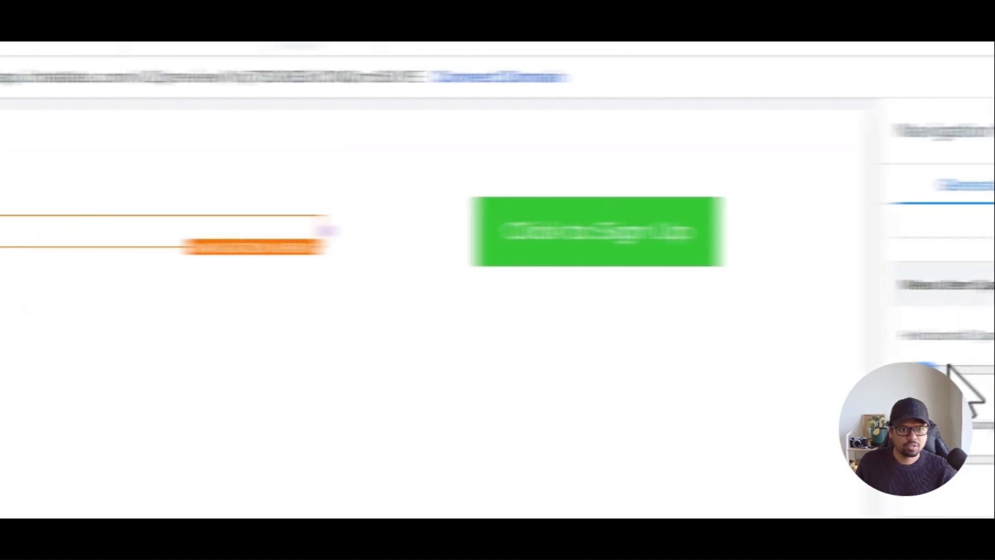
- Center the navigation menu horizontally in the second column by changing the column's Content Position
{"action": "scroll", "coordinate": [949, 367], "scroll_direction": "up", "scroll_amount": 10}
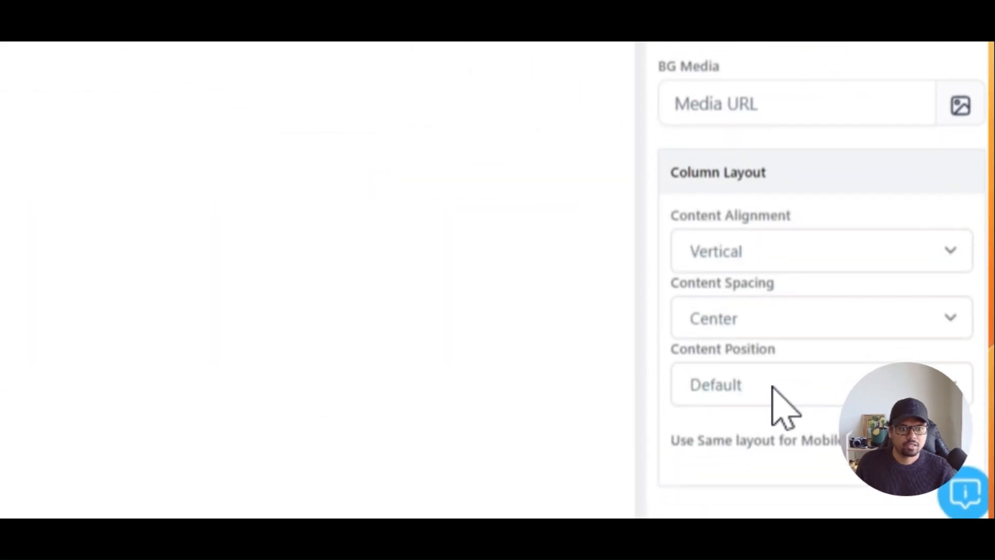
{"action": "left_click", "coordinate": [772, 391]}
{"action": "left_click", "coordinate": [740, 455]}
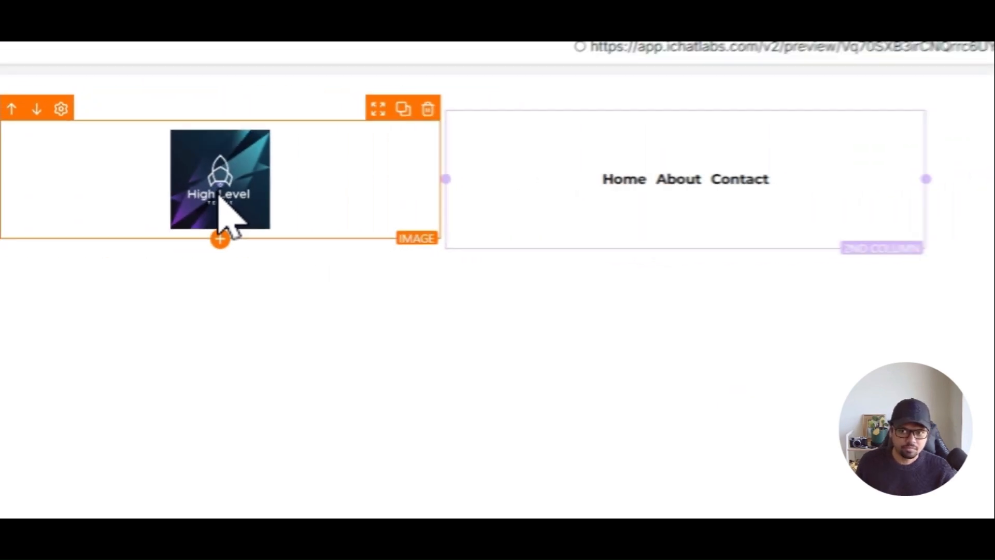
- Change the background color of the sign-up button in the third column to purple
{"action": "left_click", "coordinate": [659, 191]}
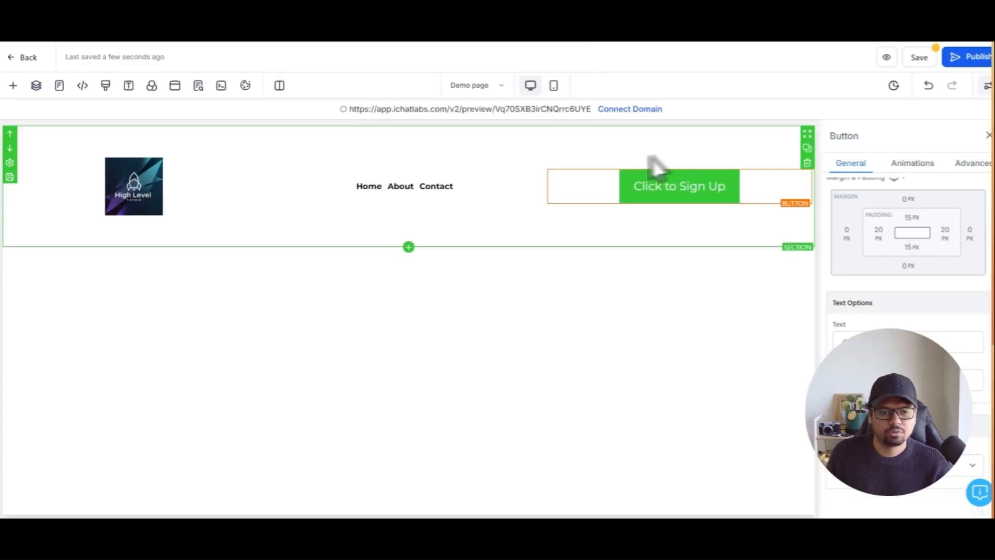
{"action": "scroll", "coordinate": [939, 288], "scroll_direction": "down", "scroll_amount": 5}
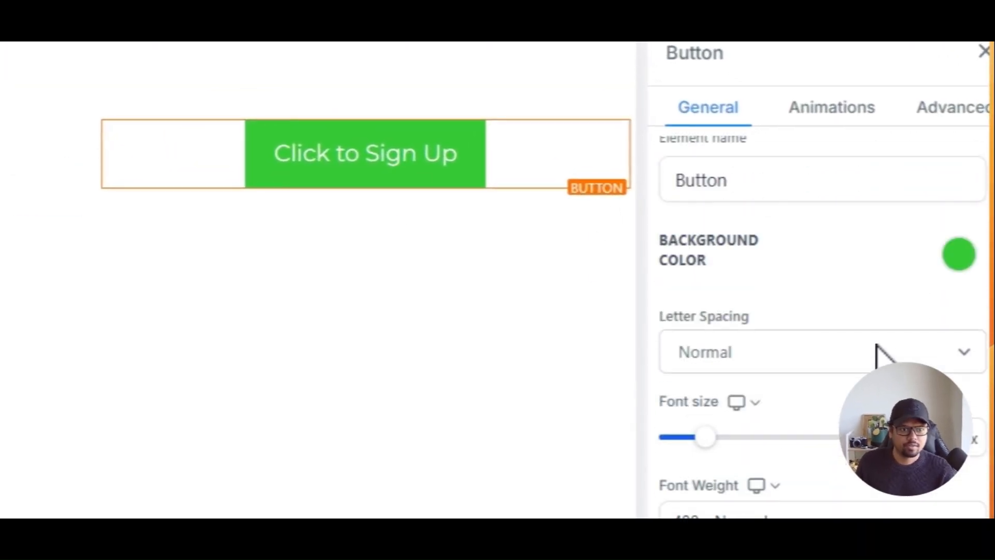
{"action": "scroll", "coordinate": [876, 344], "scroll_direction": "up", "scroll_amount": 1}
{"action": "left_click", "coordinate": [957, 287]}
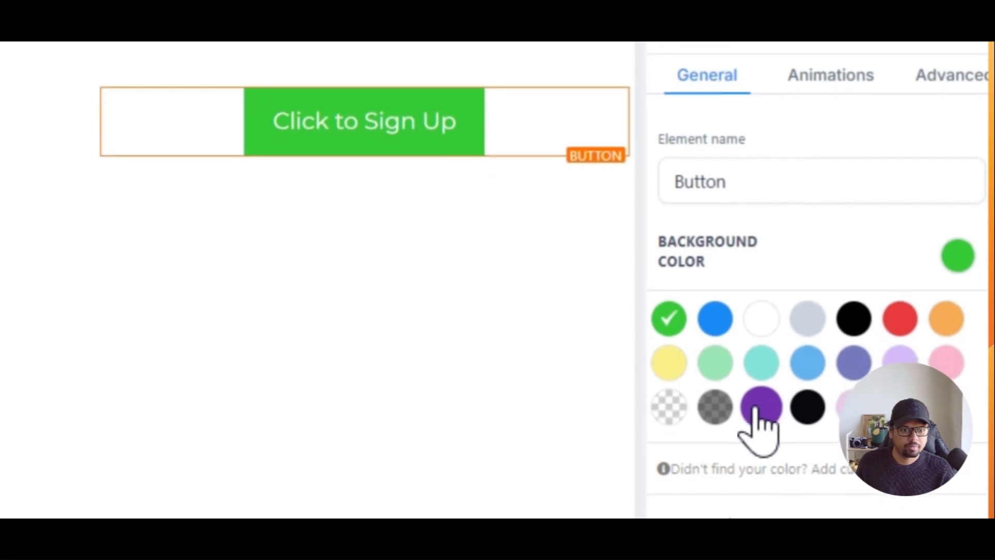
{"action": "left_click", "coordinate": [760, 436]}
{"action": "left_click", "coordinate": [815, 243]}
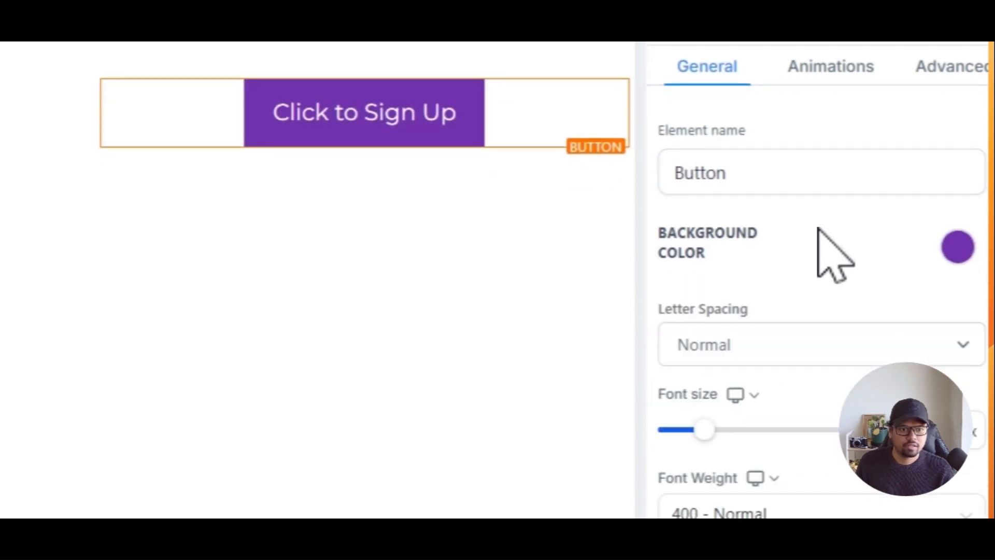
- Replace the button's text with "Start Now!"
{"action": "scroll", "coordinate": [855, 304], "scroll_direction": "down", "scroll_amount": 8}
{"action": "scroll", "coordinate": [840, 301], "scroll_direction": "down", "scroll_amount": 3}
{"action": "left_click_drag", "start_coordinate": [818, 425], "coordinate": [618, 422]}
{"action": "type", "text": "Start Now"}
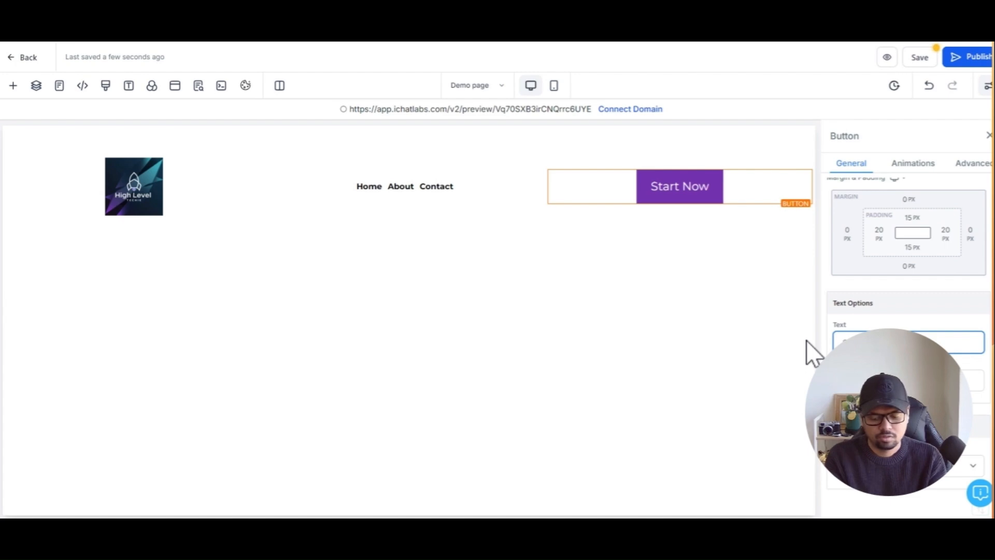
{"action": "type", "text": "!"}
{"action": "key", "text": "BackSpace"}
{"action": "type", "text": "!"}
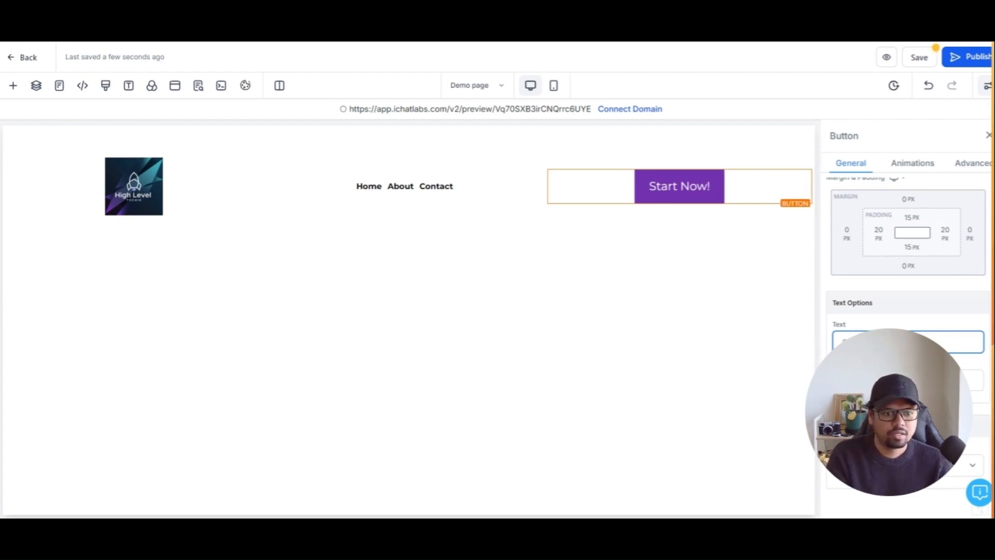
- Give the Start Now! button a Full Border and set the border color to purple
{"action": "left_click", "coordinate": [978, 165]}
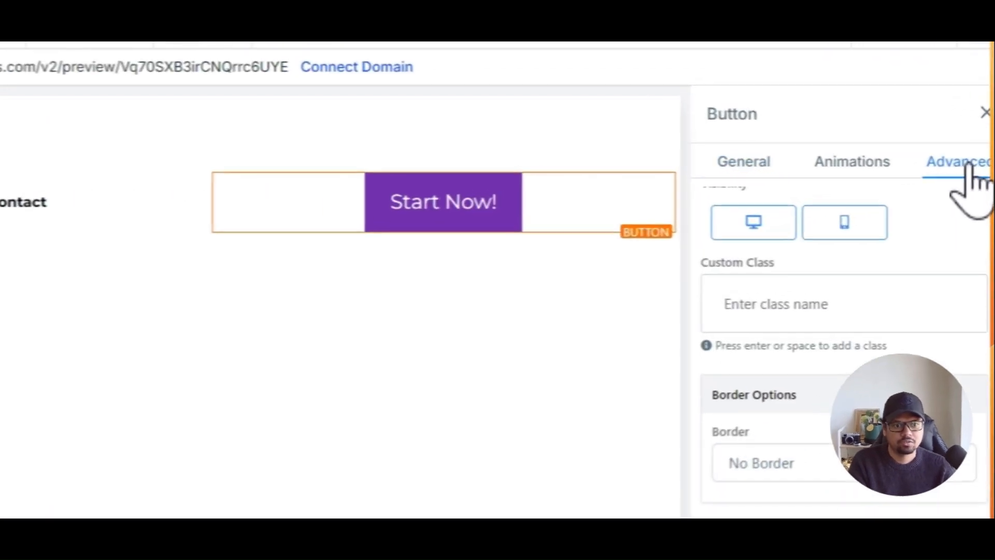
{"action": "left_click", "coordinate": [895, 340]}
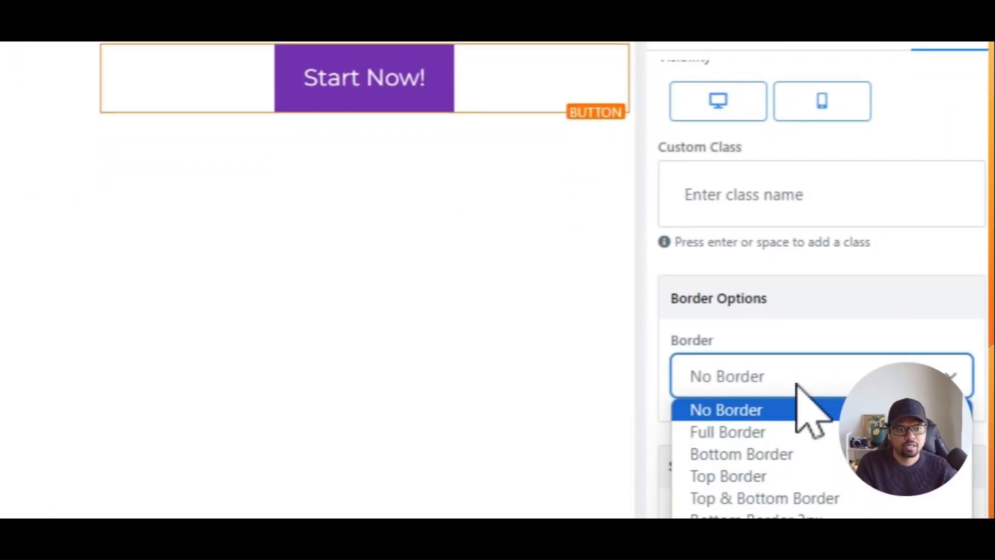
{"action": "left_click", "coordinate": [765, 431]}
{"action": "left_click", "coordinate": [944, 365]}
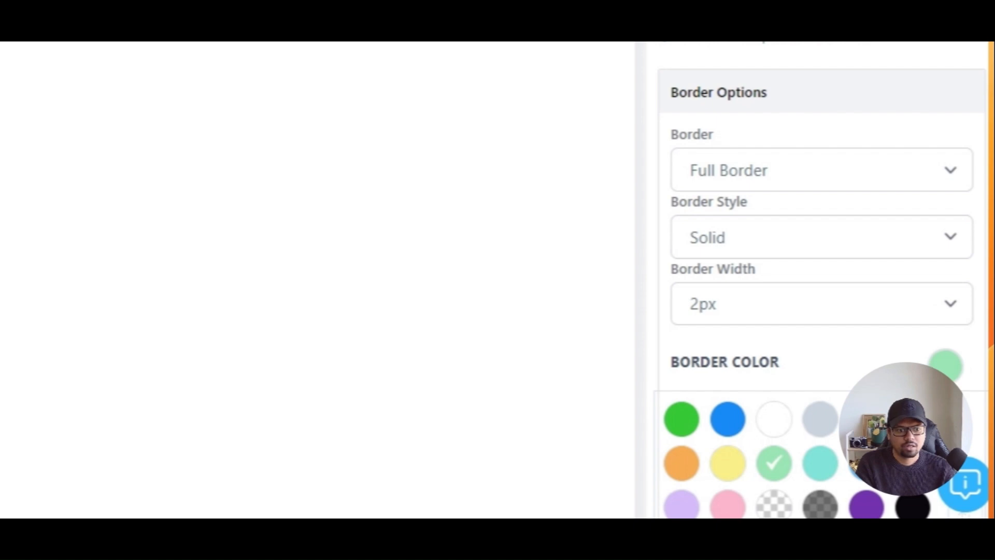
{"action": "scroll", "coordinate": [807, 422], "scroll_direction": "down", "scroll_amount": 4}
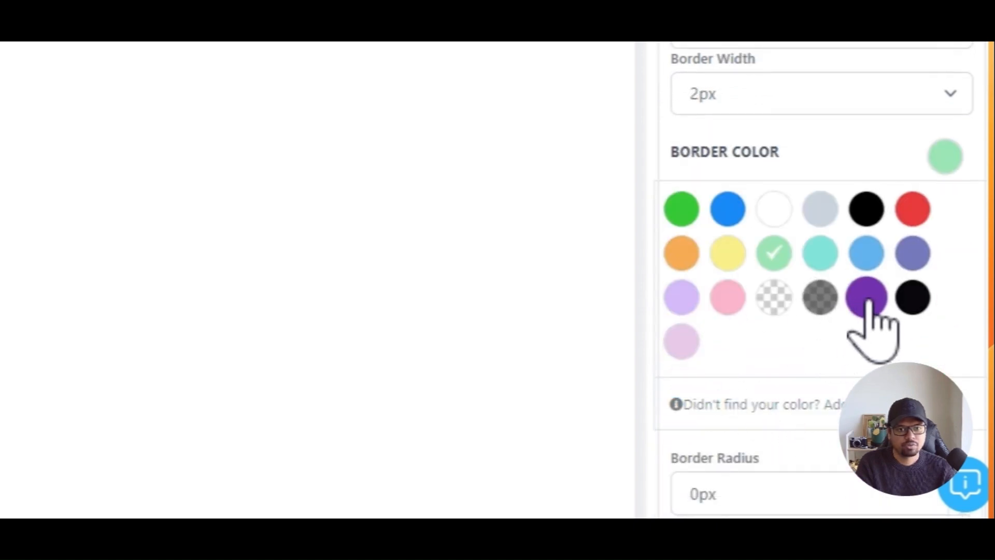
{"action": "left_click", "coordinate": [771, 210]}
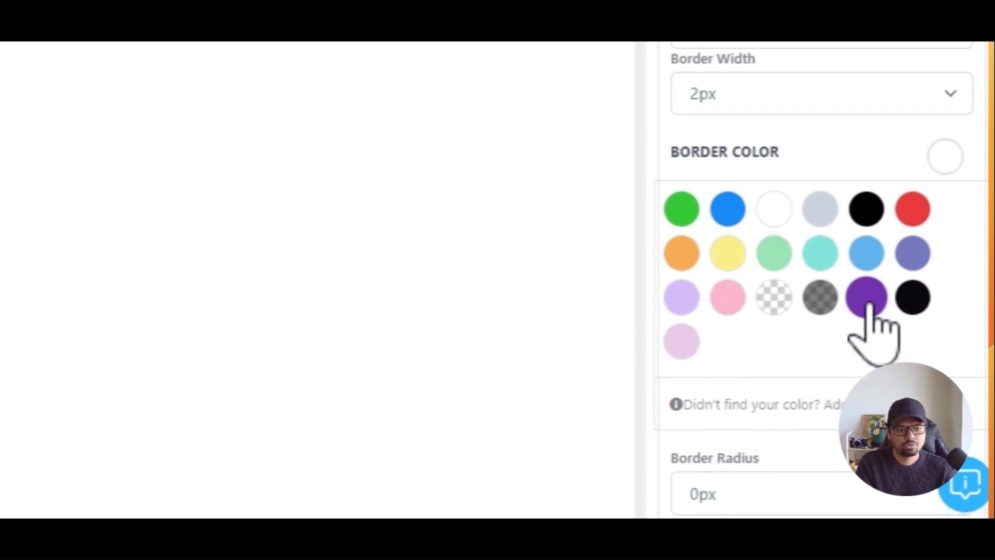
{"action": "left_click", "coordinate": [946, 159]}
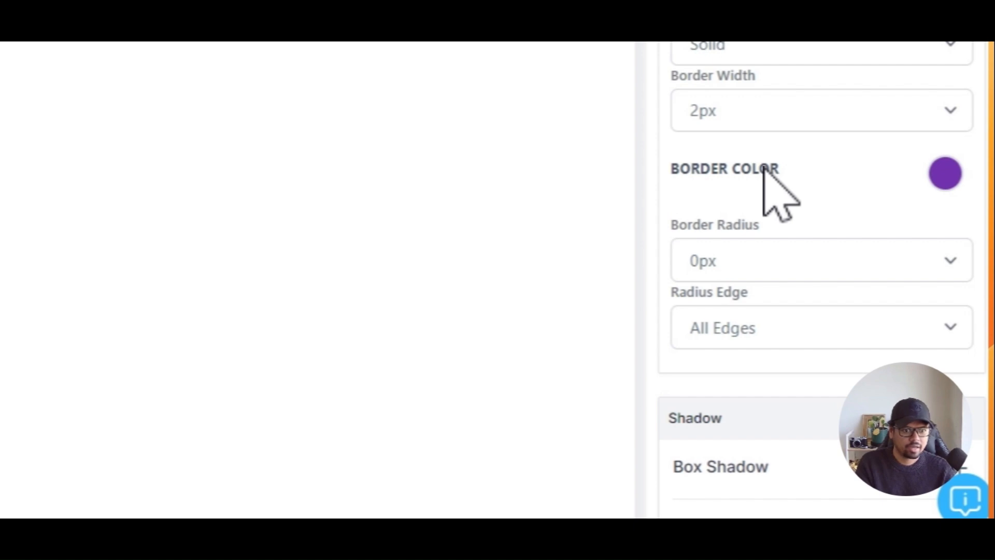
- Round all edges of the Start Now! button with a large border radius so it becomes pill-shaped
{"action": "left_click", "coordinate": [746, 270]}
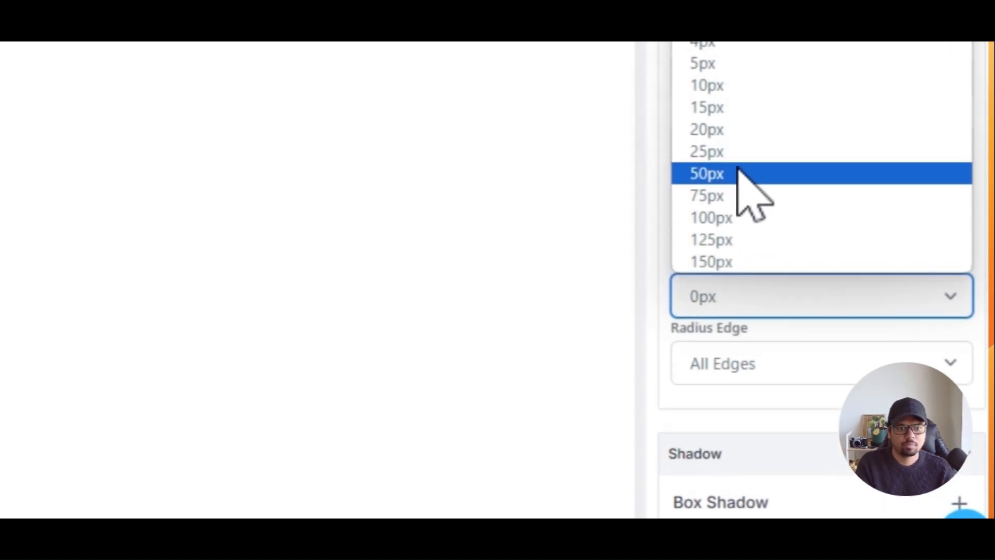
{"action": "left_click", "coordinate": [744, 163]}
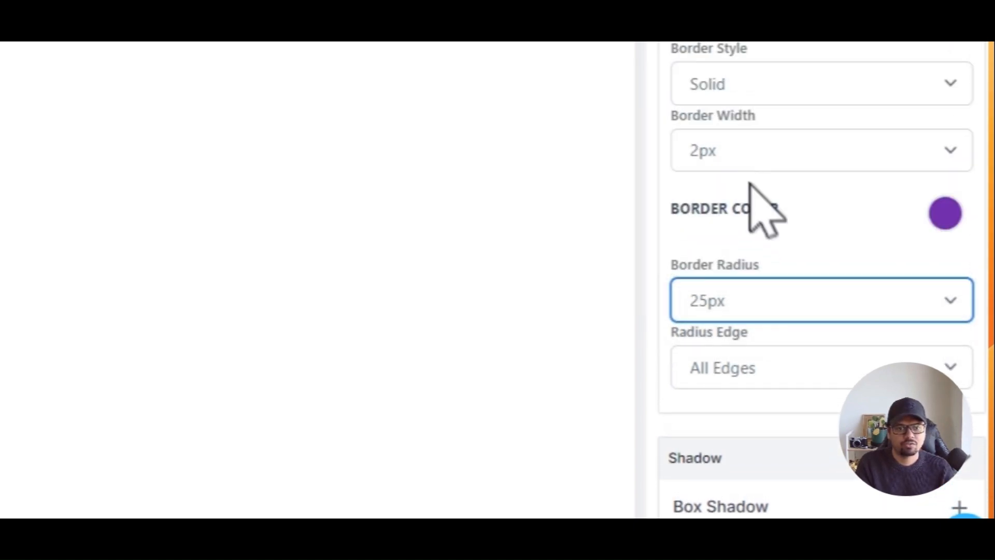
{"action": "left_click", "coordinate": [780, 313]}
{"action": "left_click", "coordinate": [715, 186]}
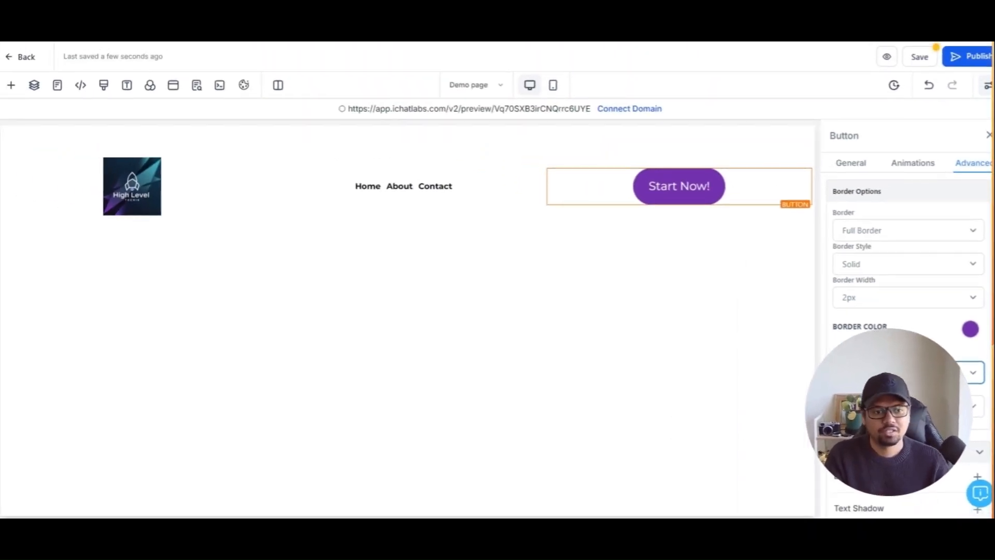
- Set the background color of the whole header section to black
{"action": "scroll", "coordinate": [910, 309], "scroll_direction": "up", "scroll_amount": 6}
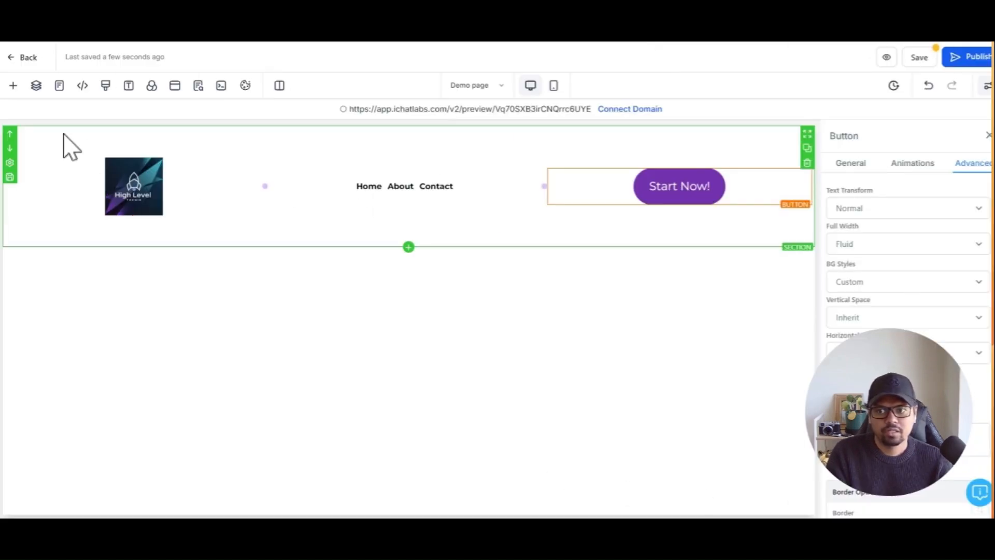
{"action": "left_click", "coordinate": [67, 147]}
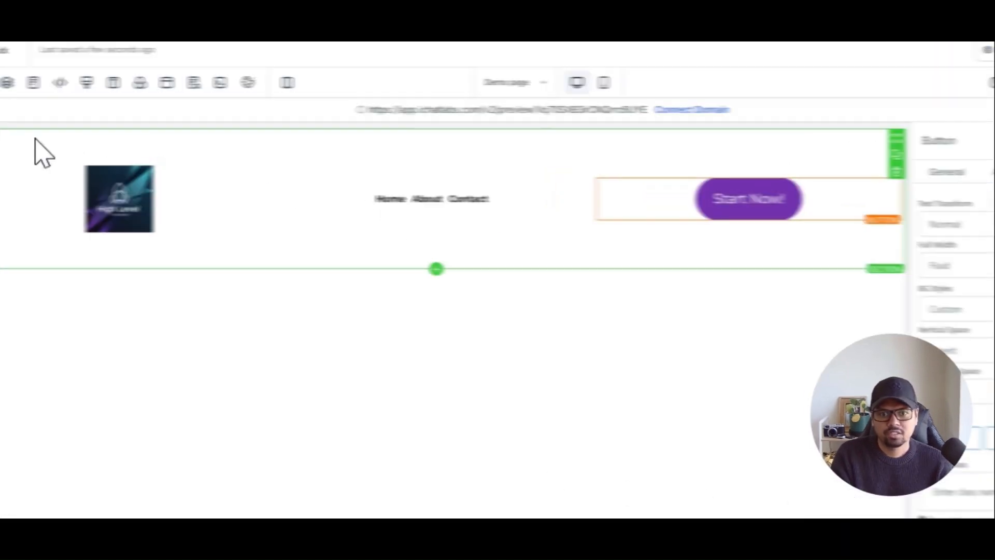
{"action": "left_click", "coordinate": [957, 223]}
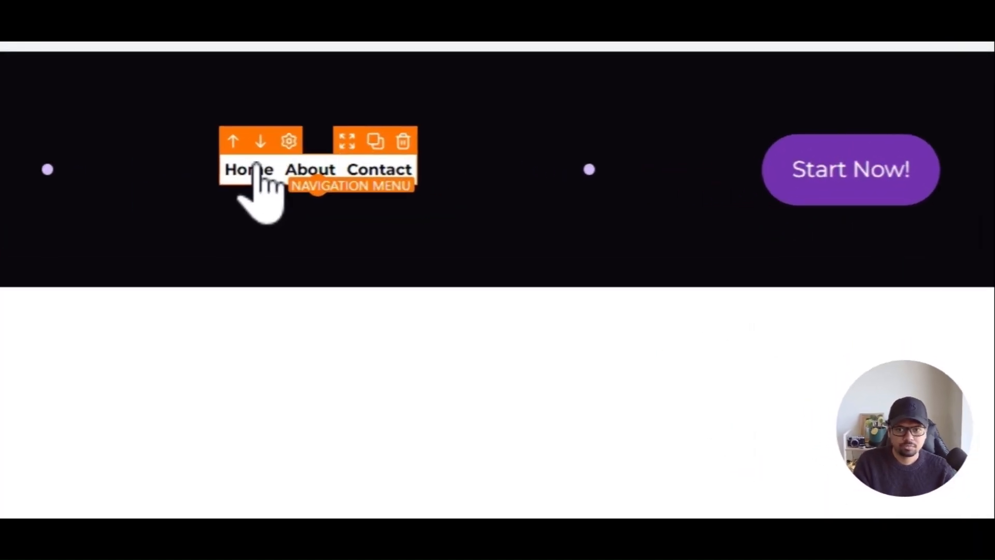
- Make the navigation menu's background transparent and set both its Color and Bold Text Color to white
{"action": "left_click", "coordinate": [249, 171]}
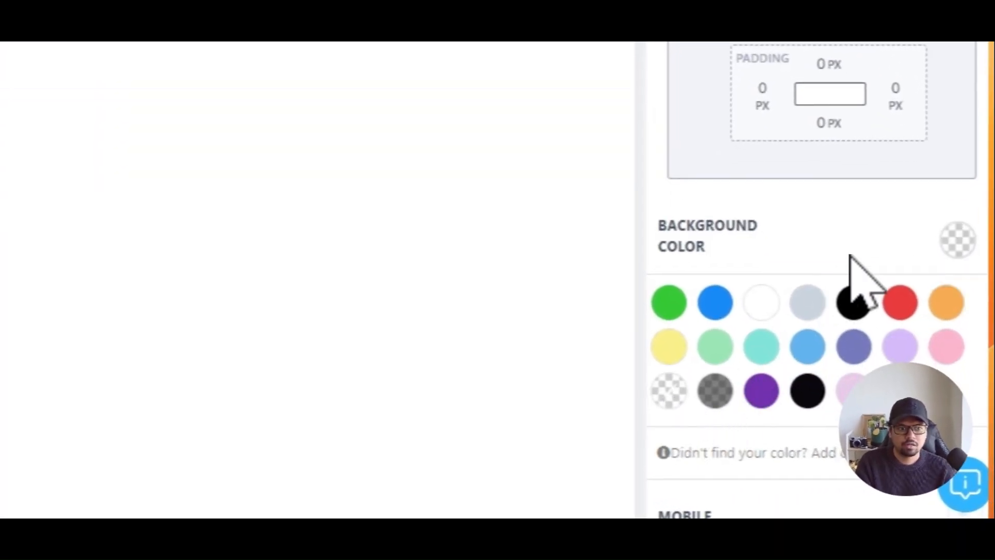
{"action": "left_click", "coordinate": [955, 239]}
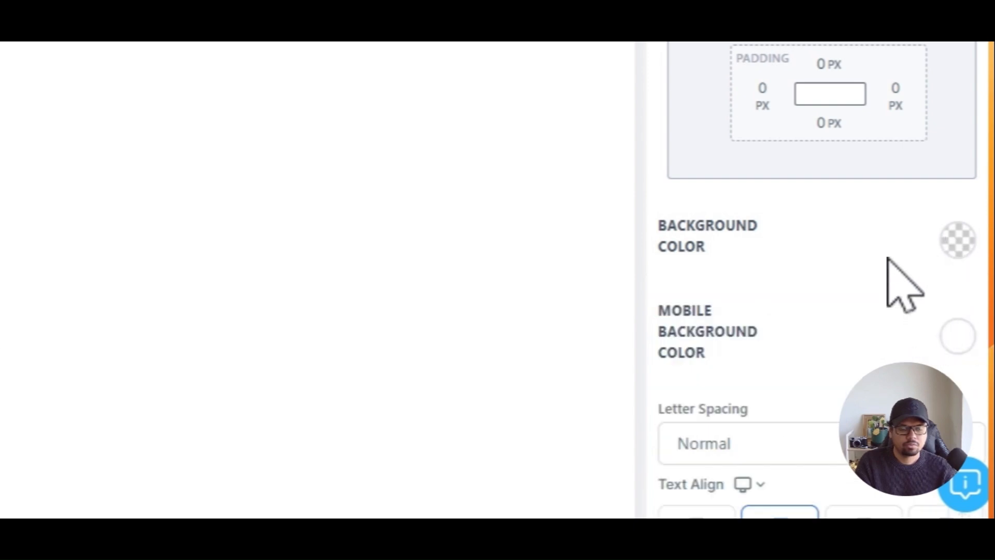
{"action": "scroll", "coordinate": [881, 238], "scroll_direction": "down", "scroll_amount": 15}
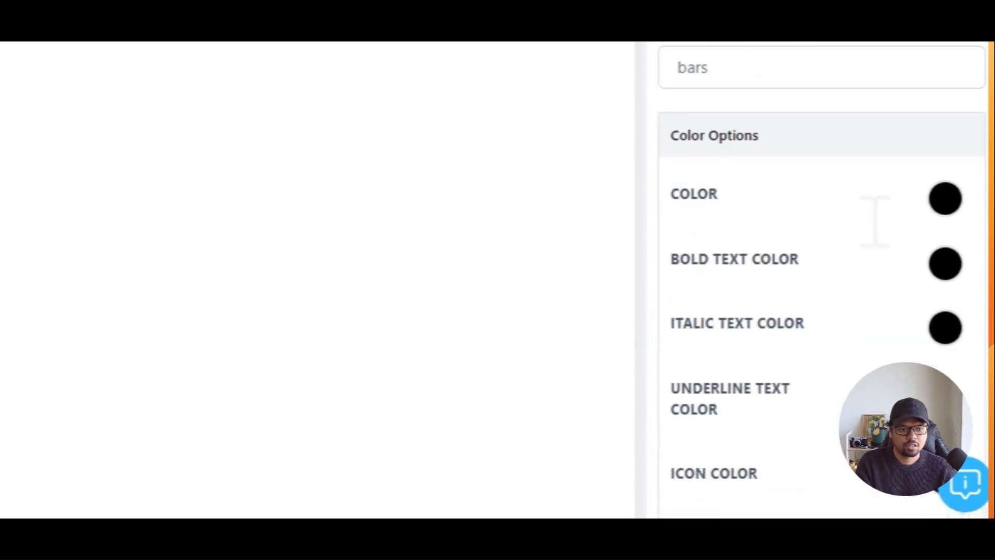
{"action": "left_click", "coordinate": [944, 184]}
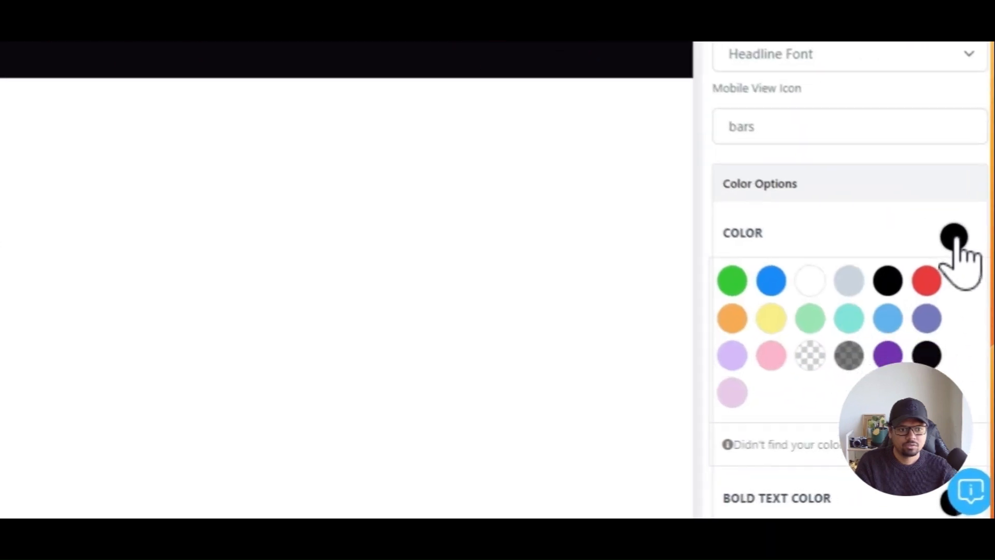
{"action": "left_click", "coordinate": [816, 286]}
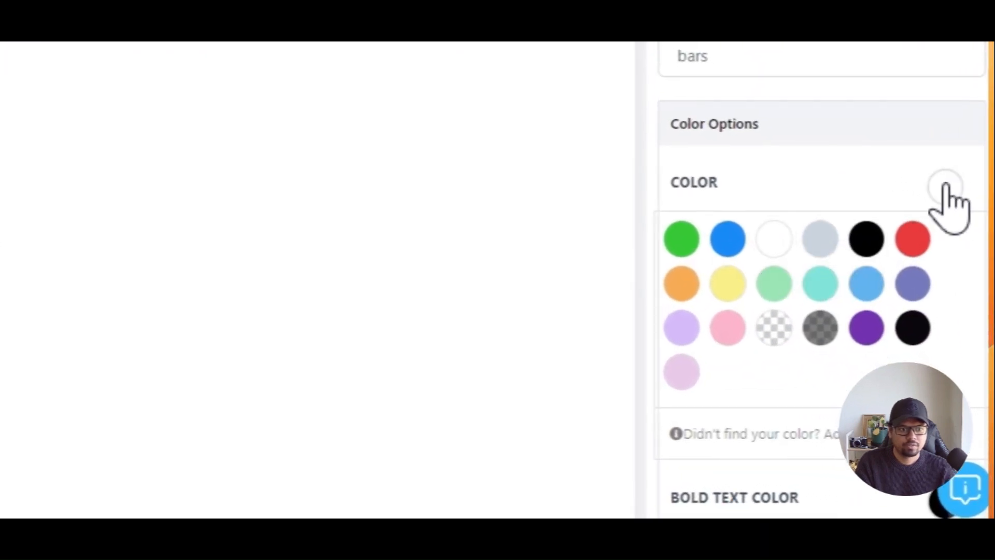
{"action": "left_click", "coordinate": [944, 185]}
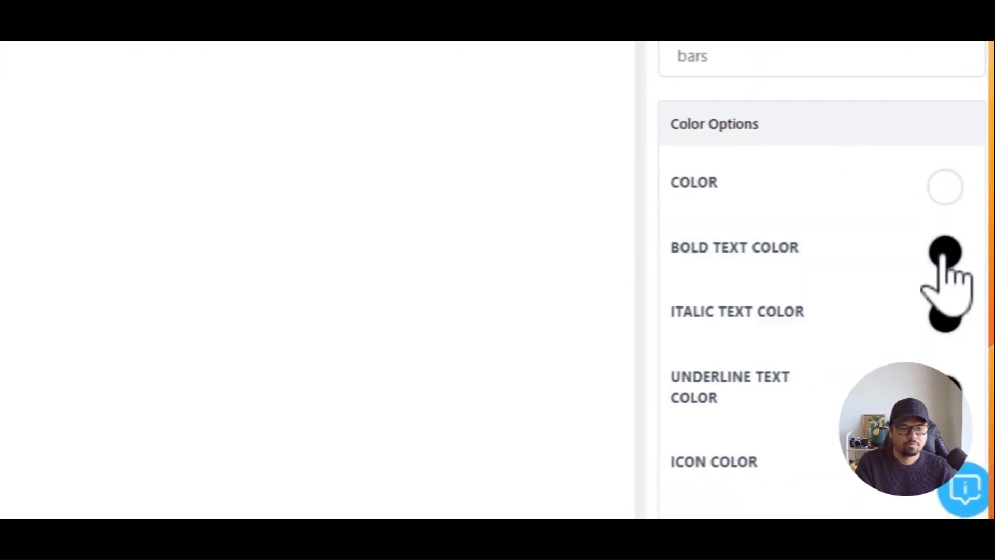
{"action": "left_click", "coordinate": [944, 254]}
{"action": "left_click", "coordinate": [781, 301]}
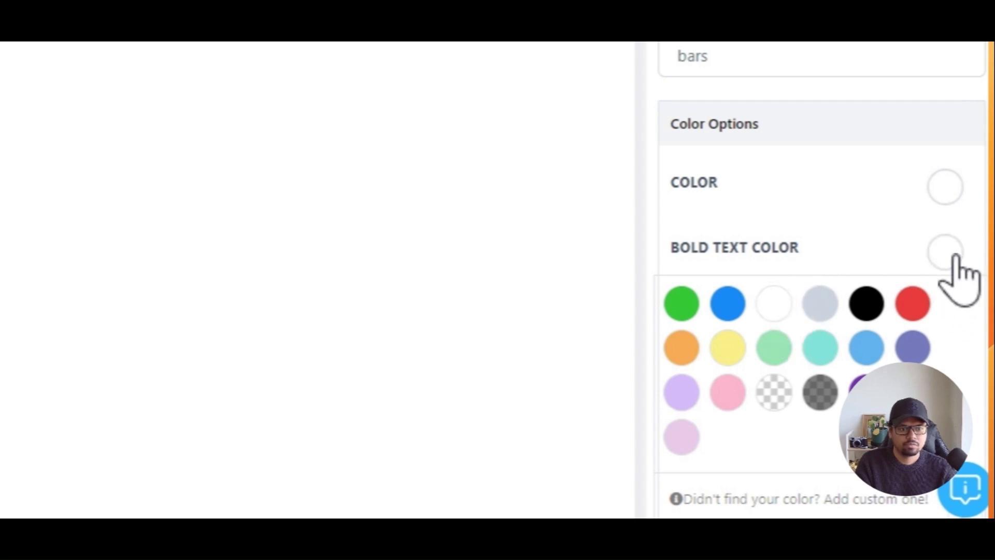
- Replace the header's logo image with the transparent HighLevel_Techie_Logo file from the media storage
{"action": "left_click", "coordinate": [936, 250]}
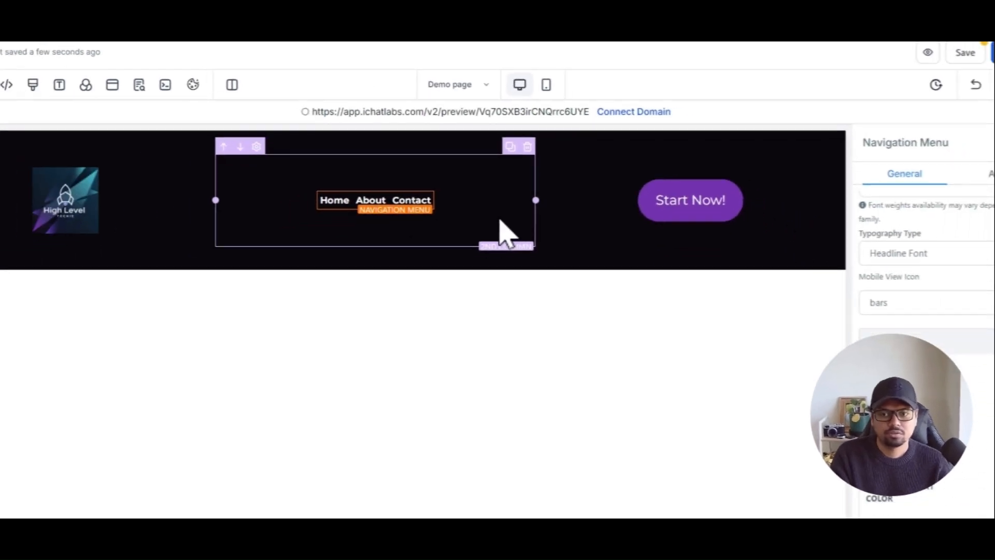
{"action": "left_click", "coordinate": [25, 218]}
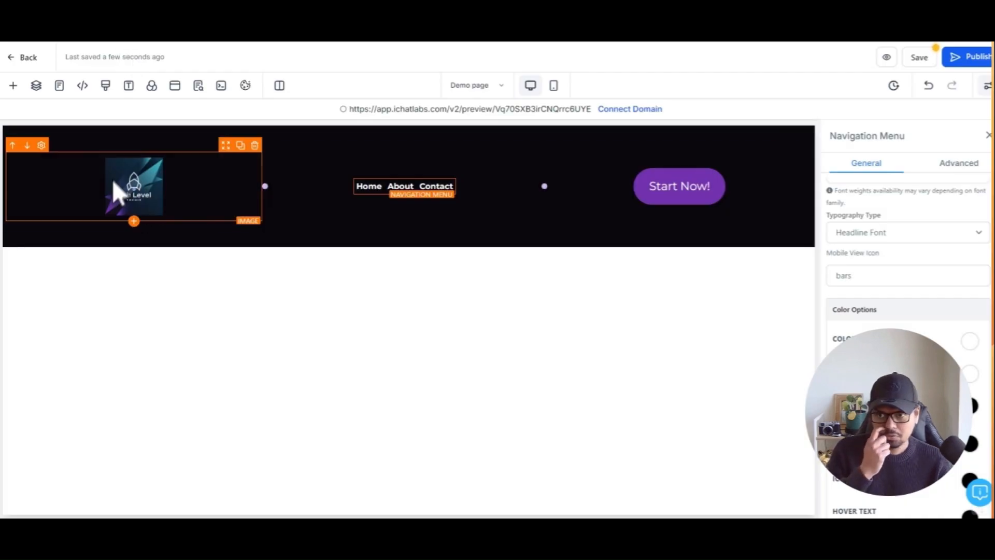
{"action": "left_click", "coordinate": [130, 186]}
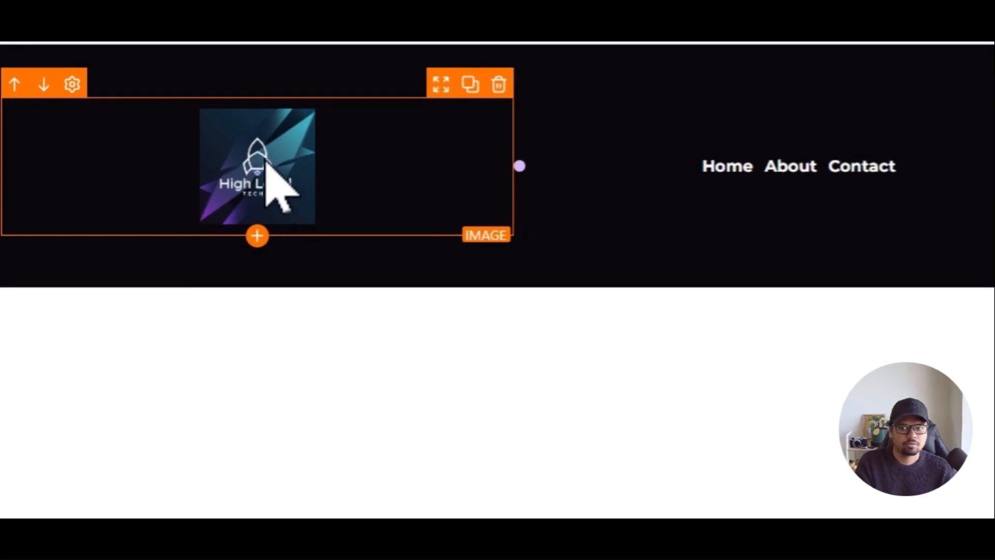
{"action": "left_click", "coordinate": [945, 256]}
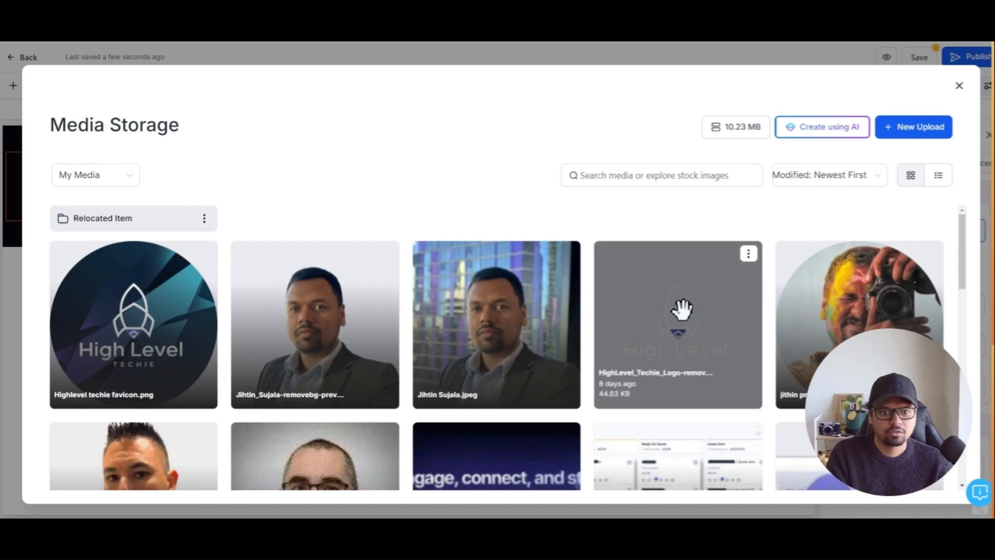
{"action": "left_click", "coordinate": [682, 310]}
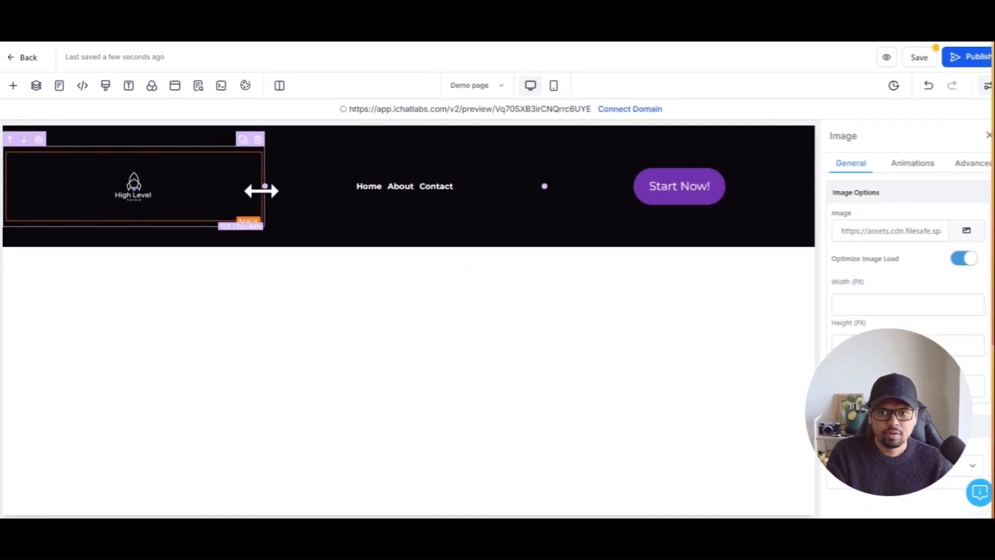
- Narrow the logo's column and widen the navigation menu's column on both sides so the three header columns are rebalanced
{"action": "left_click_drag", "start_coordinate": [251, 186], "coordinate": [98, 182]}
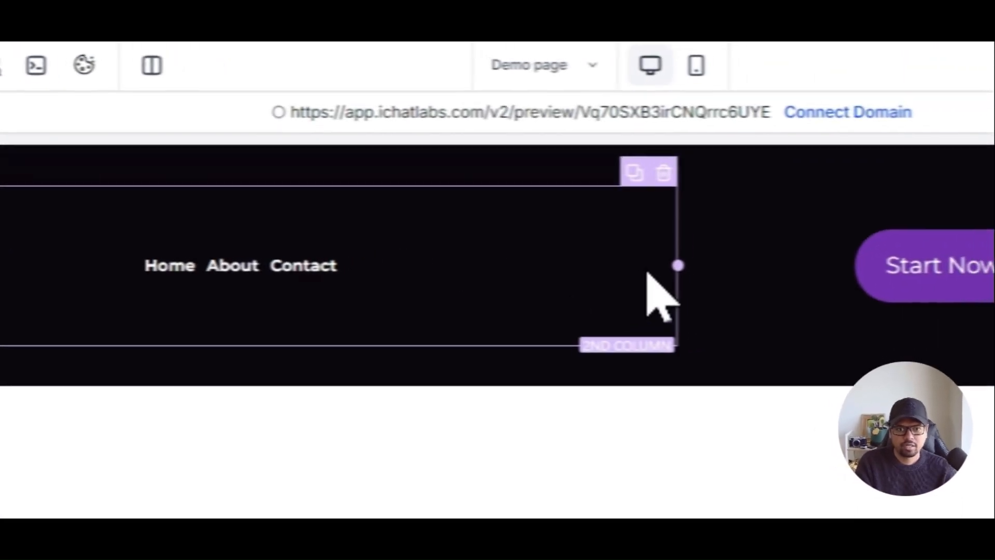
{"action": "left_click_drag", "start_coordinate": [544, 185], "coordinate": [580, 186]}
{"action": "mouse_move", "coordinate": [721, 265]}
{"action": "left_mouse_down"}
{"action": "mouse_move", "coordinate": [741, 262]}
{"action": "mouse_move", "coordinate": [707, 262]}
{"action": "left_mouse_up"}
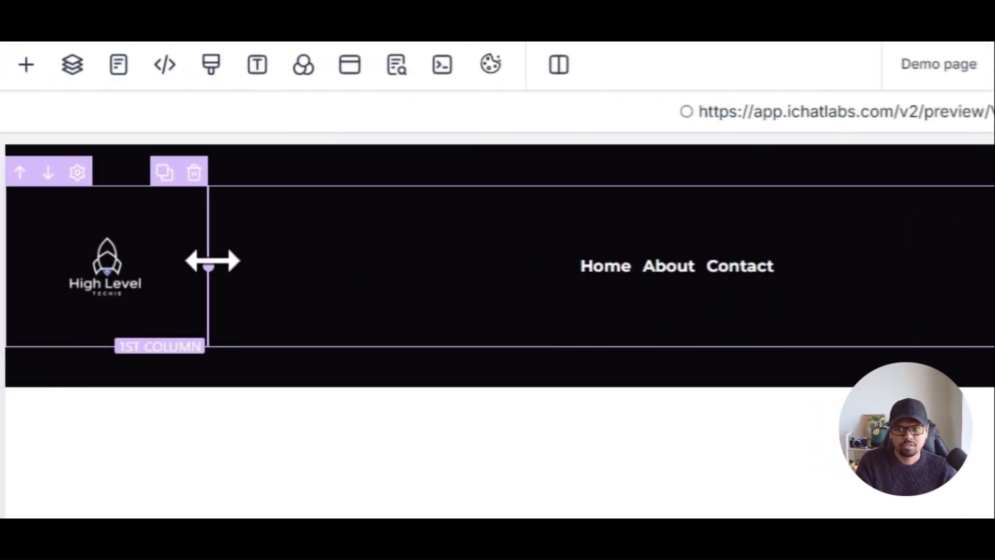
{"action": "left_click_drag", "start_coordinate": [208, 265], "coordinate": [264, 258]}
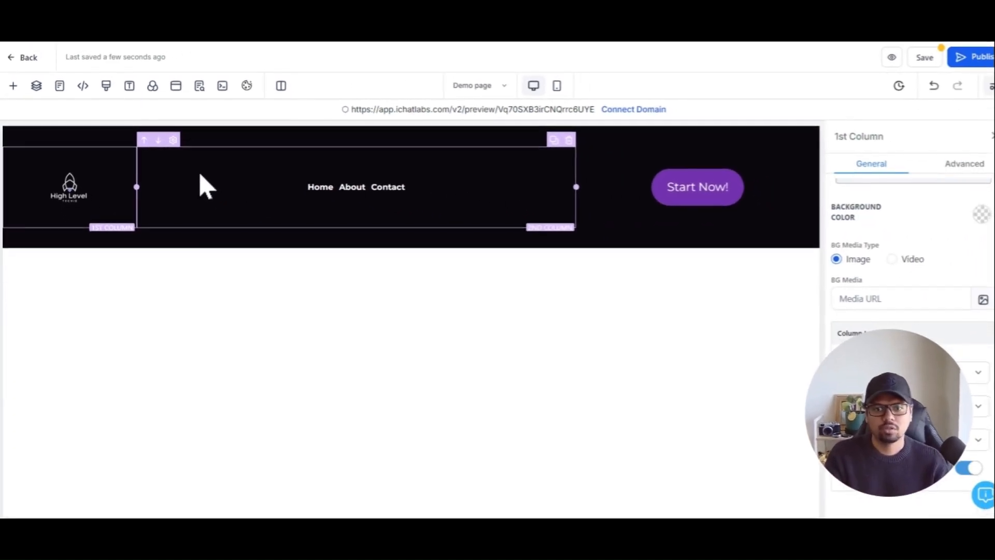
{"action": "left_click_drag", "start_coordinate": [571, 184], "coordinate": [604, 185]}
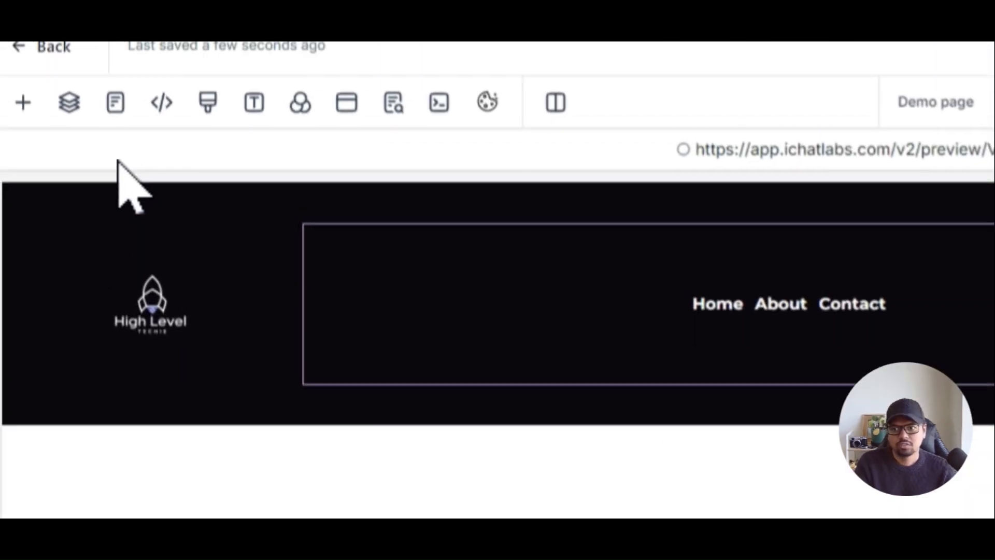
- Set the header section's top and bottom padding to 0 px
{"action": "left_click", "coordinate": [130, 208]}
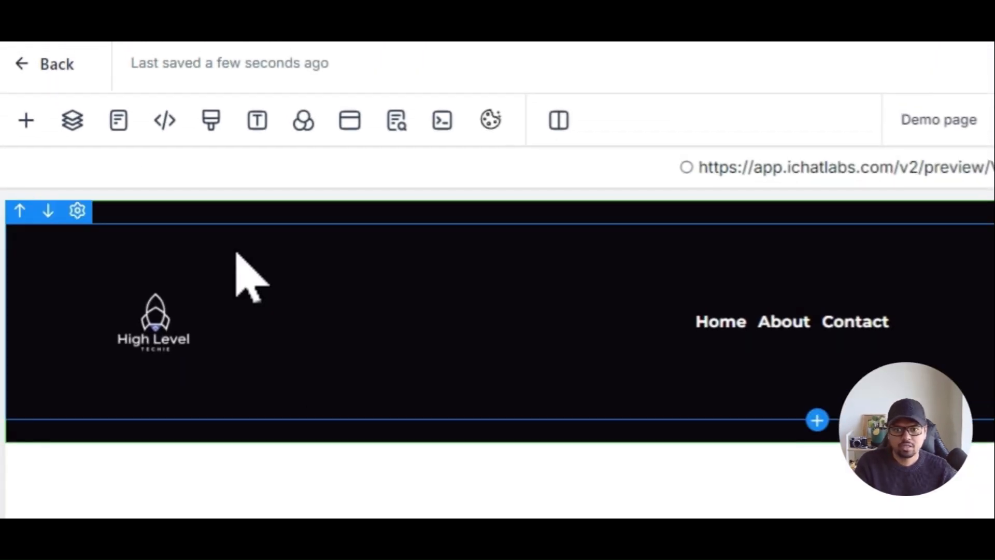
{"action": "left_click", "coordinate": [835, 364]}
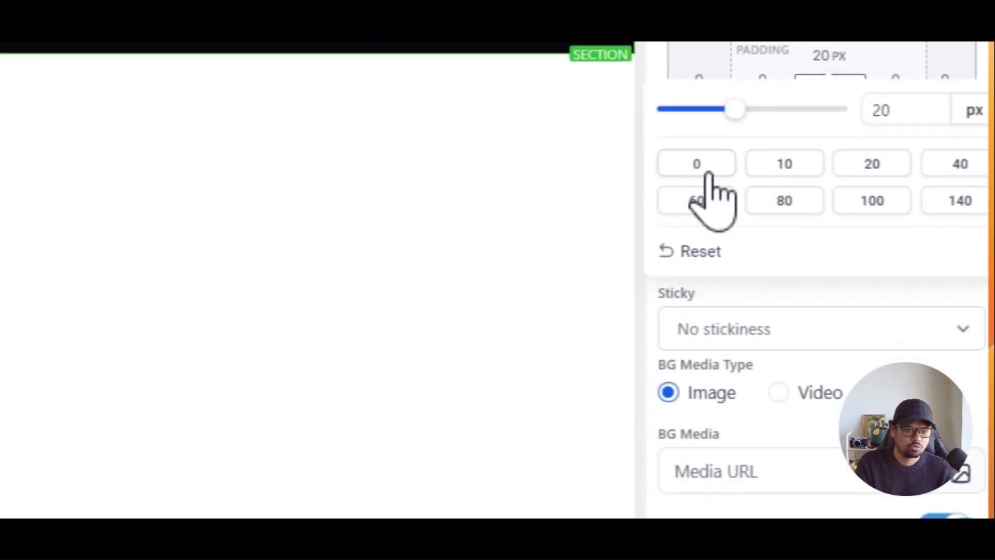
{"action": "left_click", "coordinate": [710, 176]}
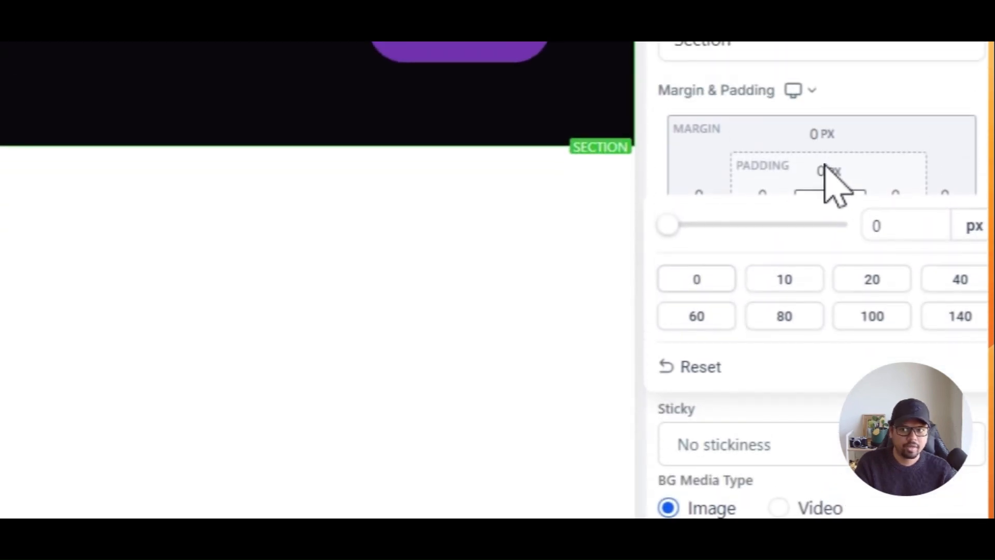
{"action": "left_click", "coordinate": [827, 170]}
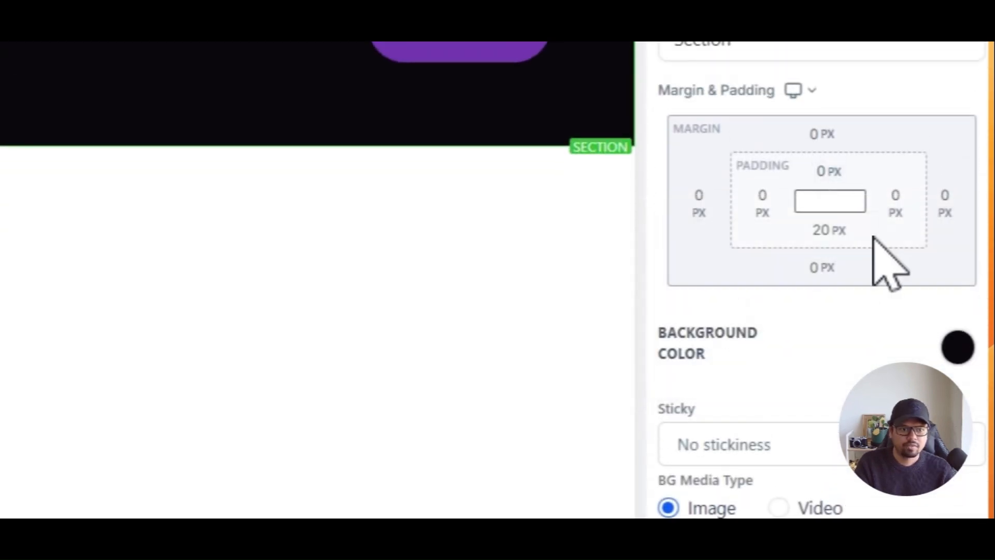
{"action": "left_click", "coordinate": [827, 232]}
{"action": "left_click", "coordinate": [699, 339]}
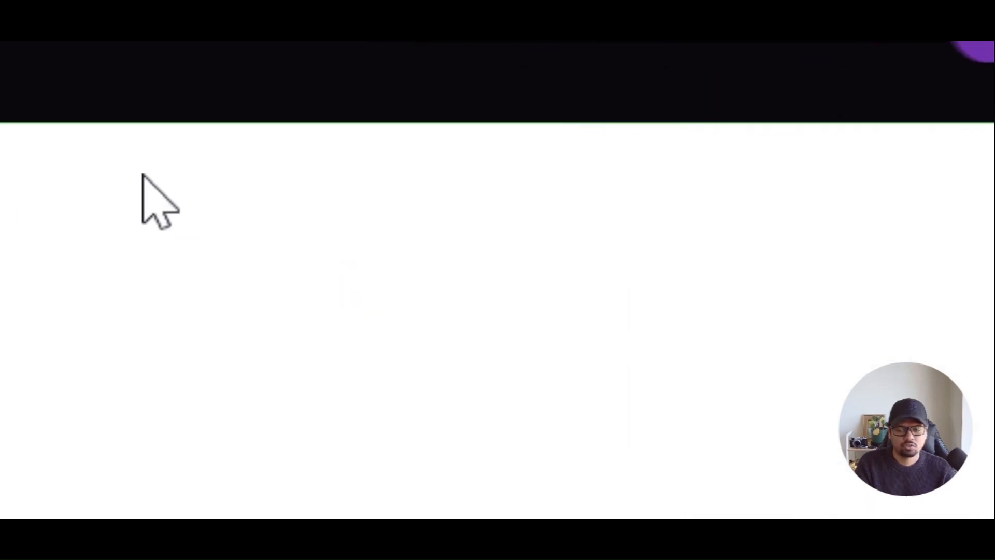
- Set the Start Now! button's font size to 17 px
{"action": "left_click", "coordinate": [541, 174]}
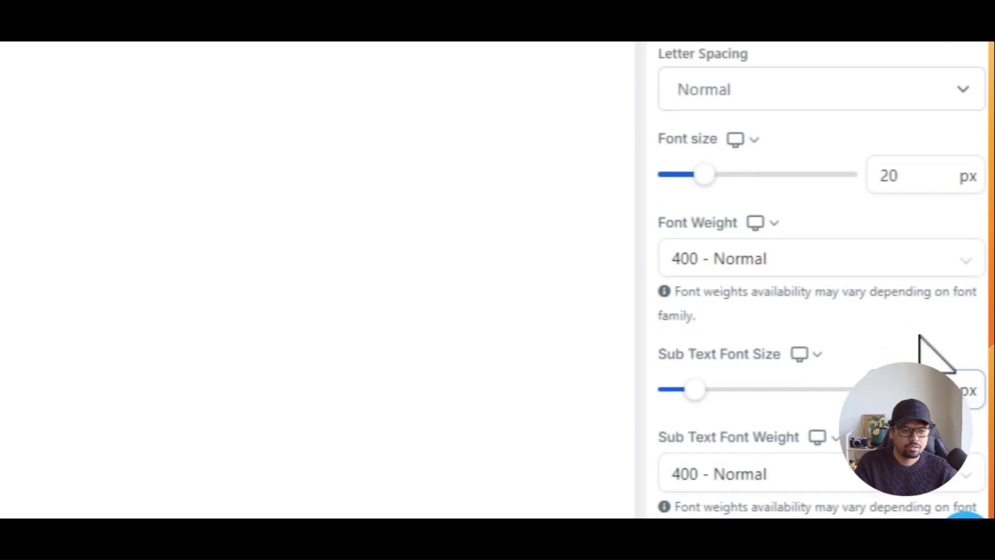
{"action": "scroll", "coordinate": [920, 334], "scroll_direction": "up", "scroll_amount": 1}
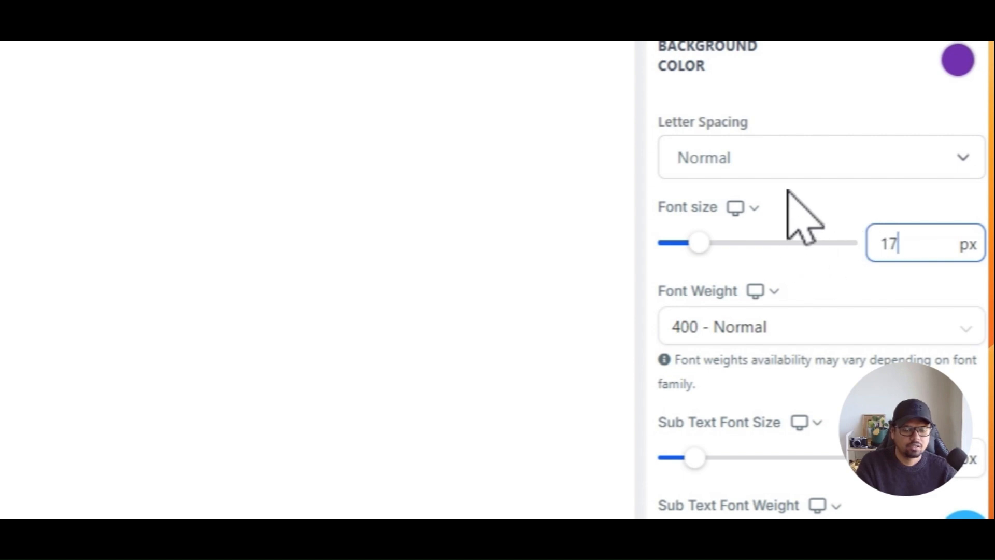
{"action": "left_click", "coordinate": [961, 163]}
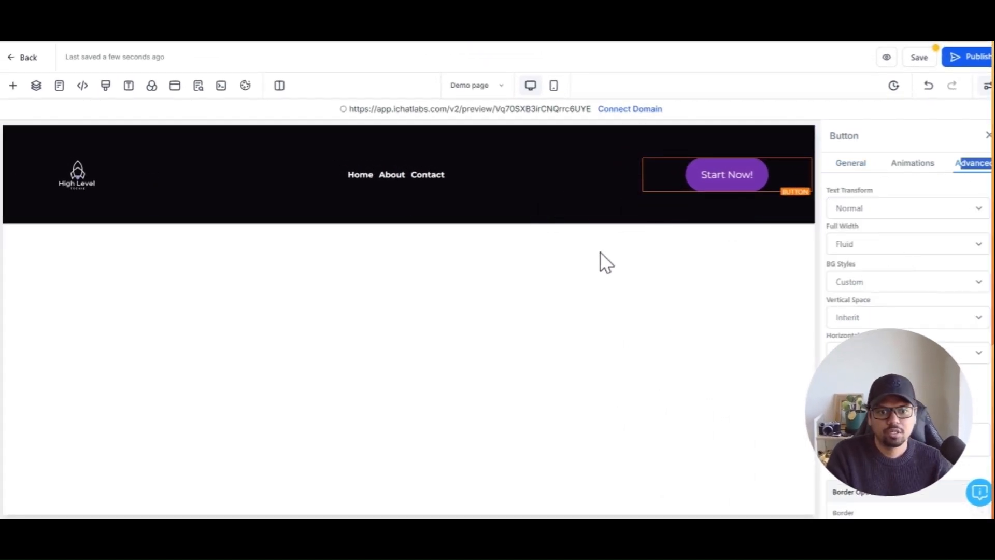
- Increase the horizontal spacing between the Home, About and Contact items of the navigation menu
{"action": "left_click", "coordinate": [412, 173]}
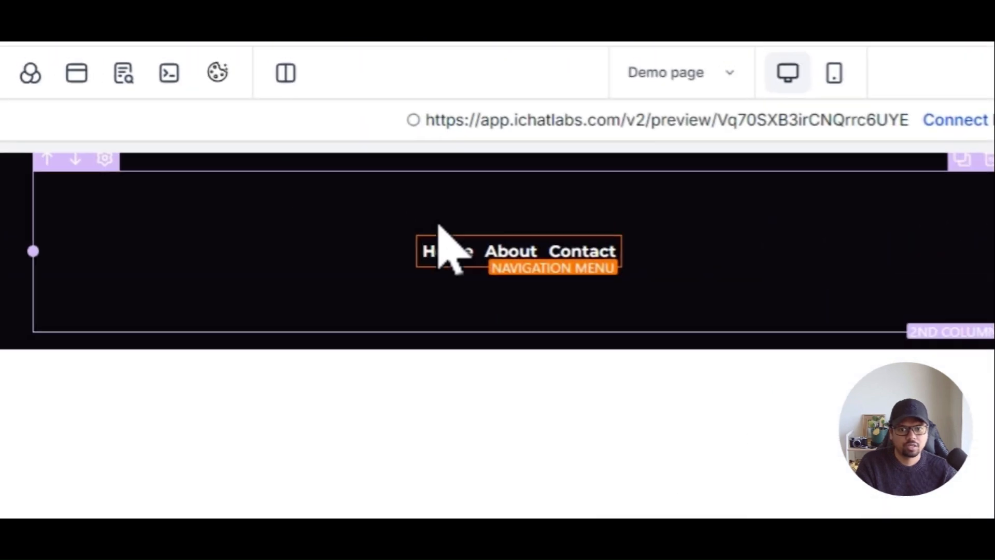
{"action": "scroll", "coordinate": [849, 486], "scroll_direction": "down", "scroll_amount": 2}
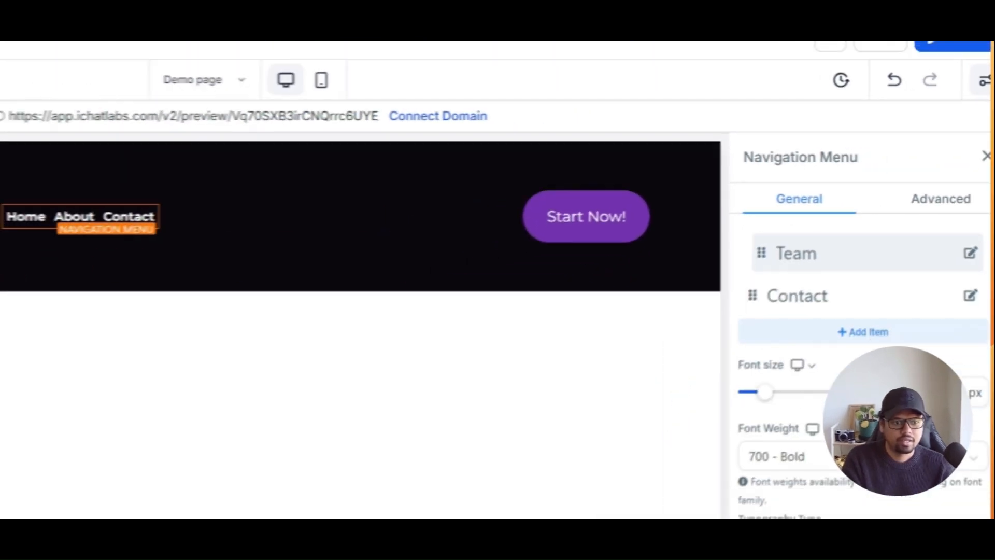
{"action": "scroll", "coordinate": [936, 326], "scroll_direction": "down", "scroll_amount": 10}
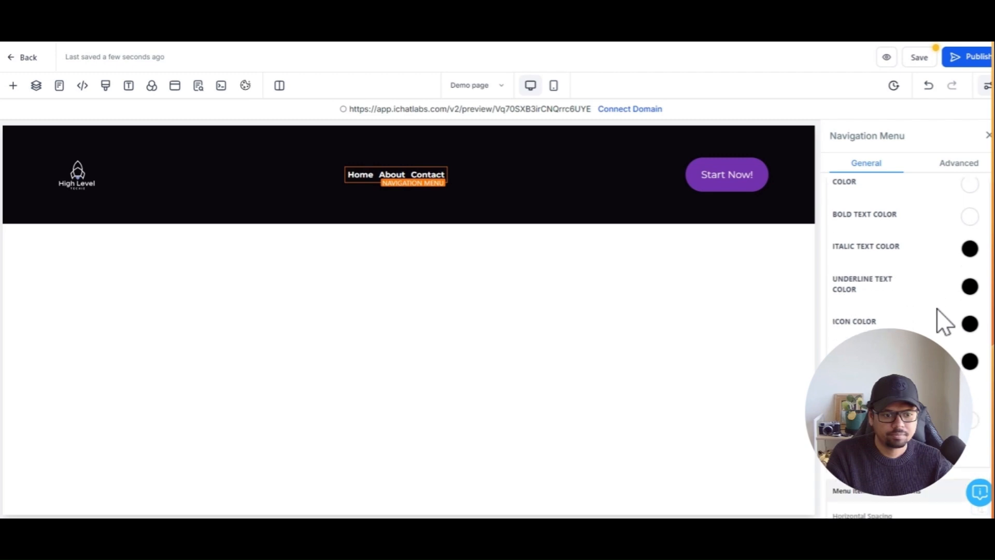
{"action": "scroll", "coordinate": [944, 322], "scroll_direction": "down", "scroll_amount": 3}
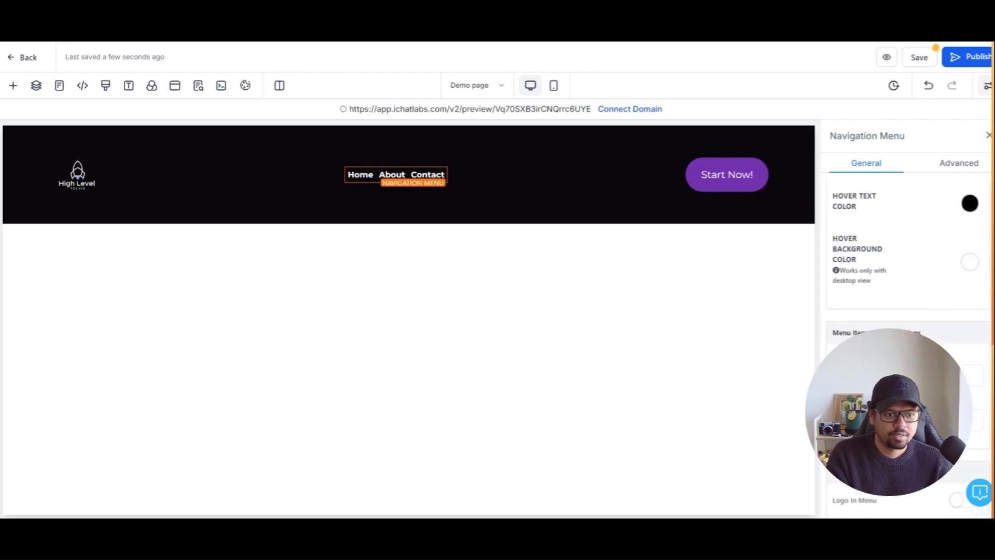
{"action": "left_click", "coordinate": [960, 376]}
{"action": "type", "text": "1"}
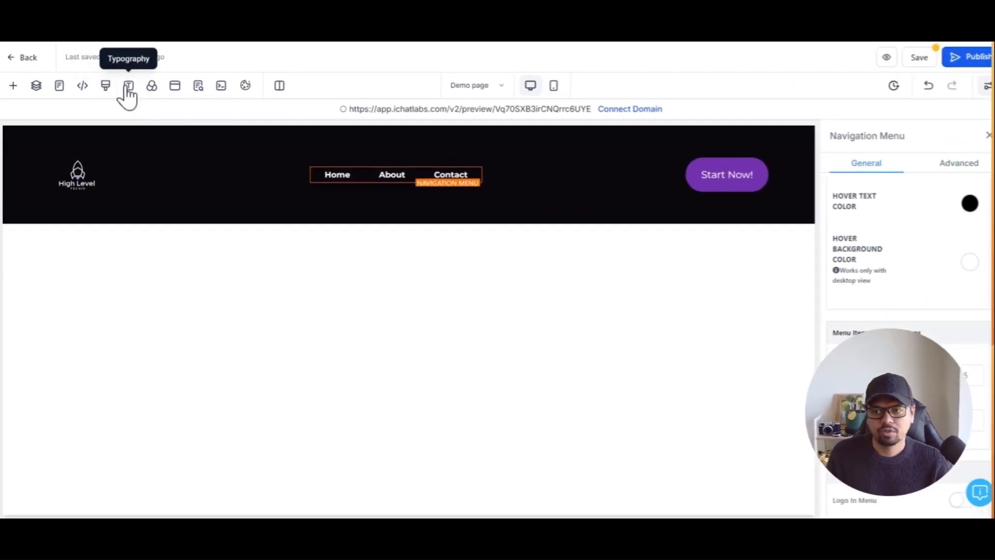
- Set the page typography to Inter for the headline font and Inter Tight for the content font
{"action": "left_click", "coordinate": [127, 89]}
{"action": "left_click", "coordinate": [98, 199]}
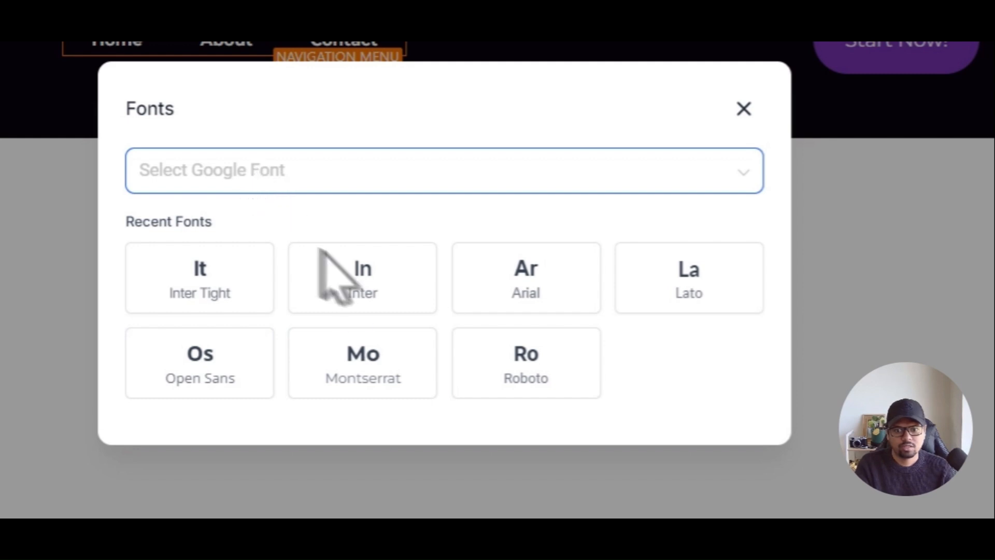
{"action": "left_click", "coordinate": [362, 282]}
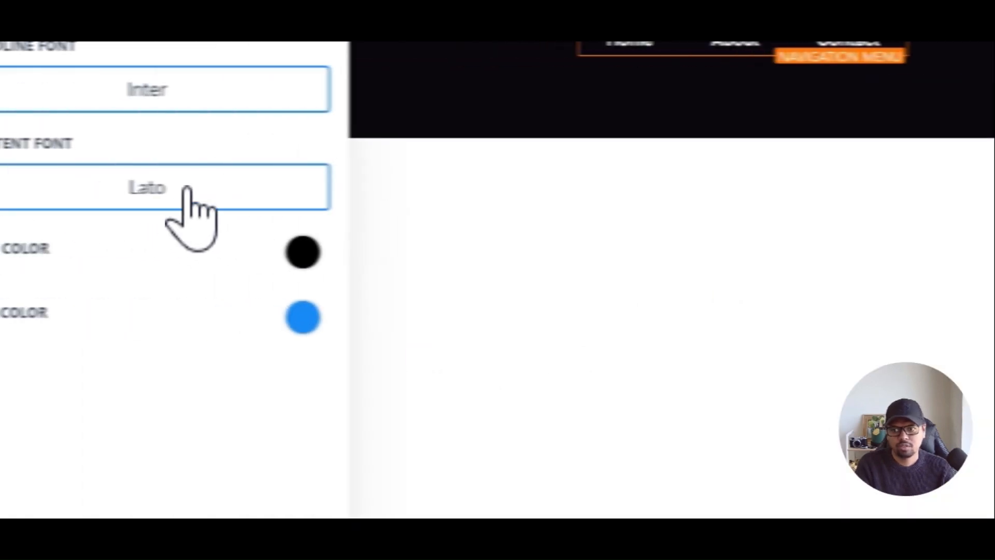
{"action": "left_click", "coordinate": [222, 187]}
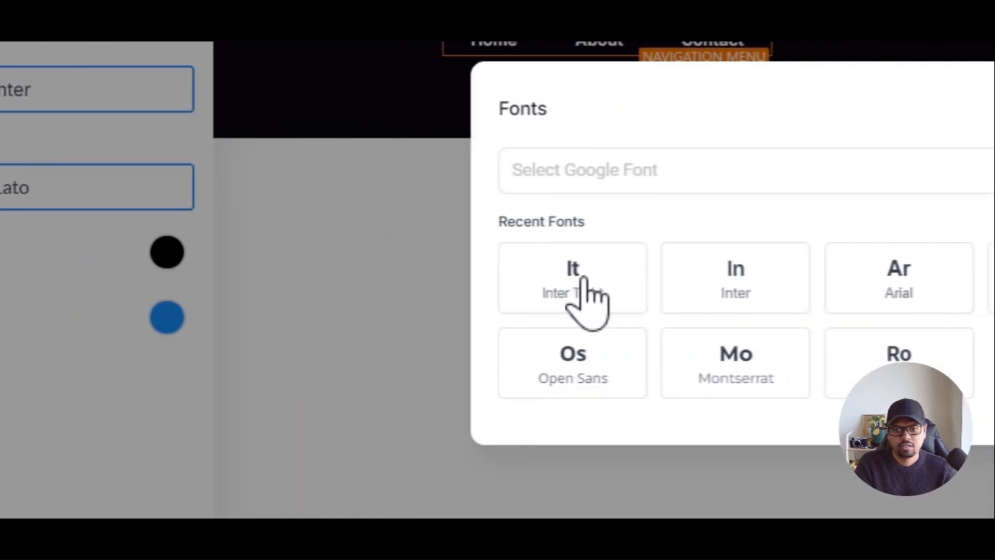
{"action": "left_click", "coordinate": [595, 275]}
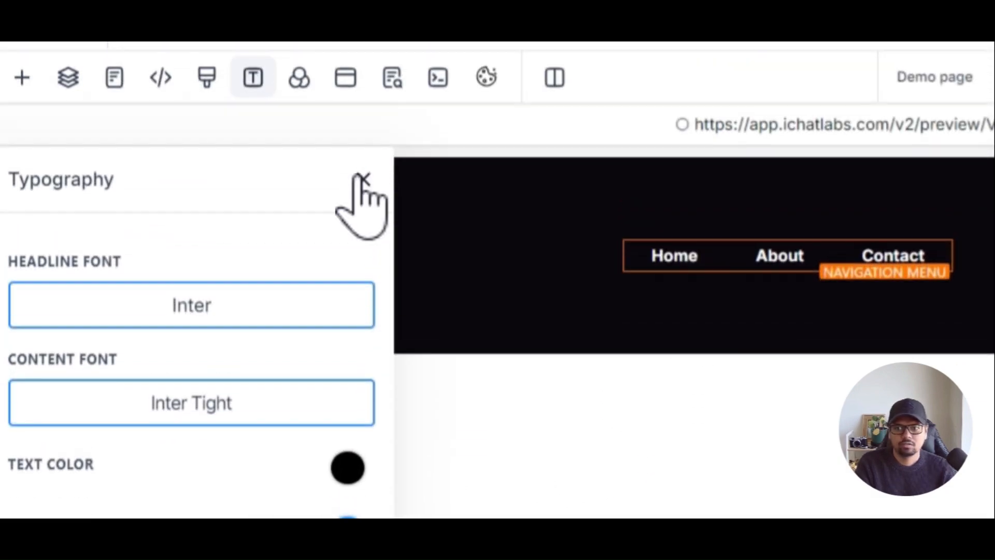
{"action": "left_click", "coordinate": [361, 185]}
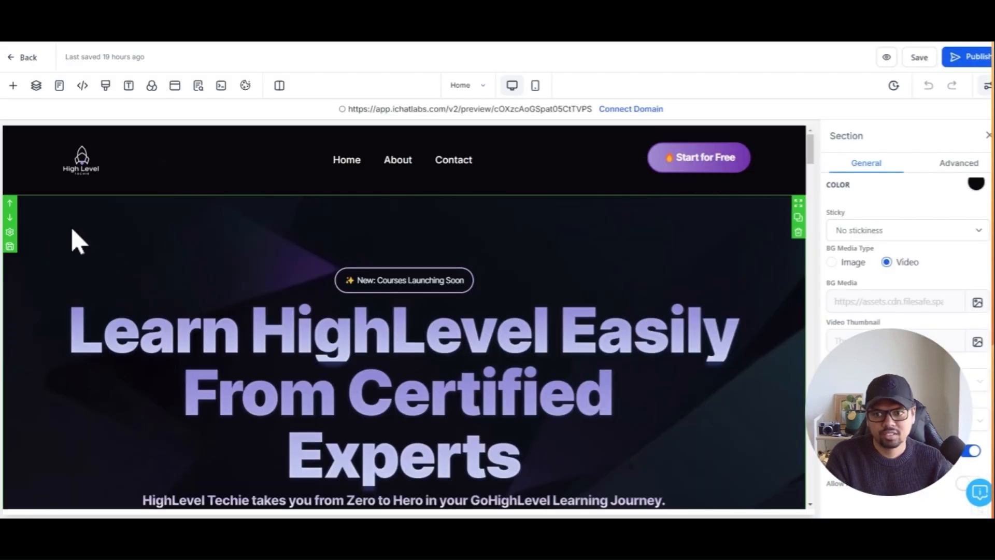
- Review the hero section of the finished Home page and add a Full Width section below the demo page's header
{"action": "left_click", "coordinate": [71, 238]}
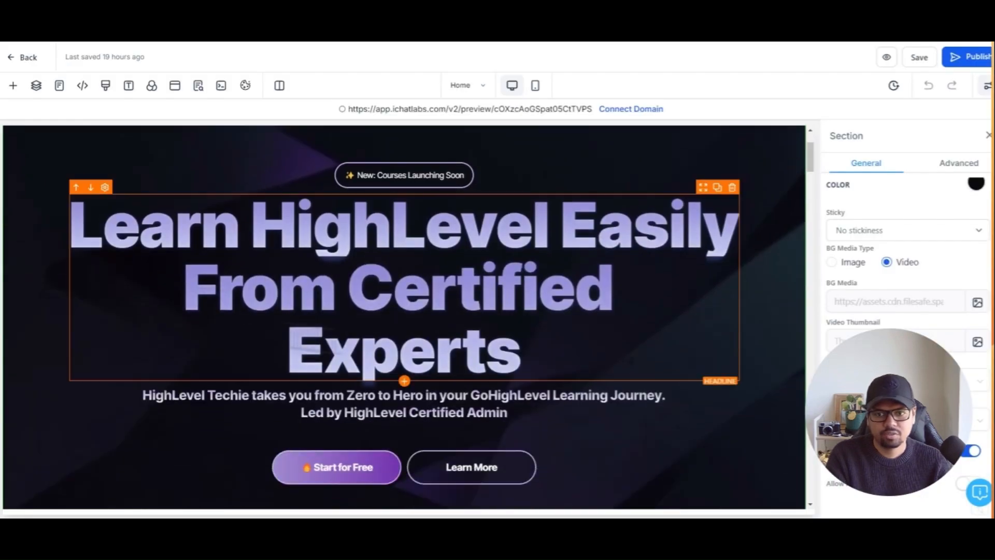
{"action": "scroll", "coordinate": [279, 371], "scroll_direction": "up", "scroll_amount": 2}
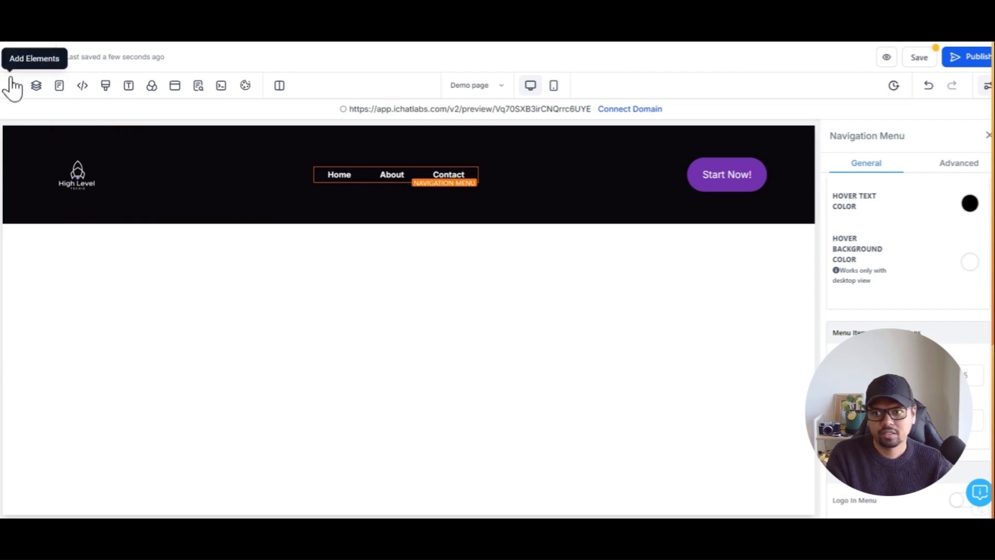
{"action": "left_click", "coordinate": [11, 85]}
{"action": "left_click", "coordinate": [60, 240]}
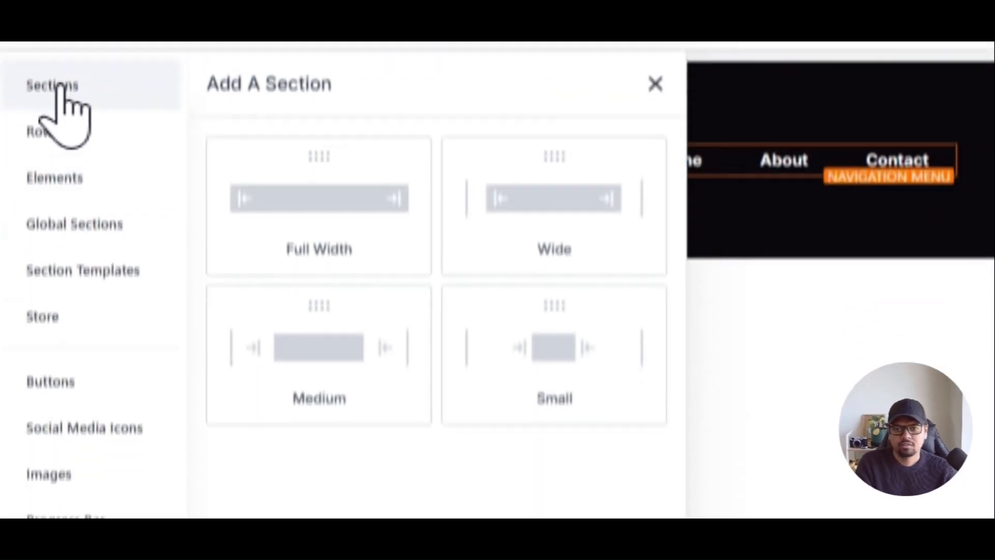
{"action": "left_click", "coordinate": [368, 171]}
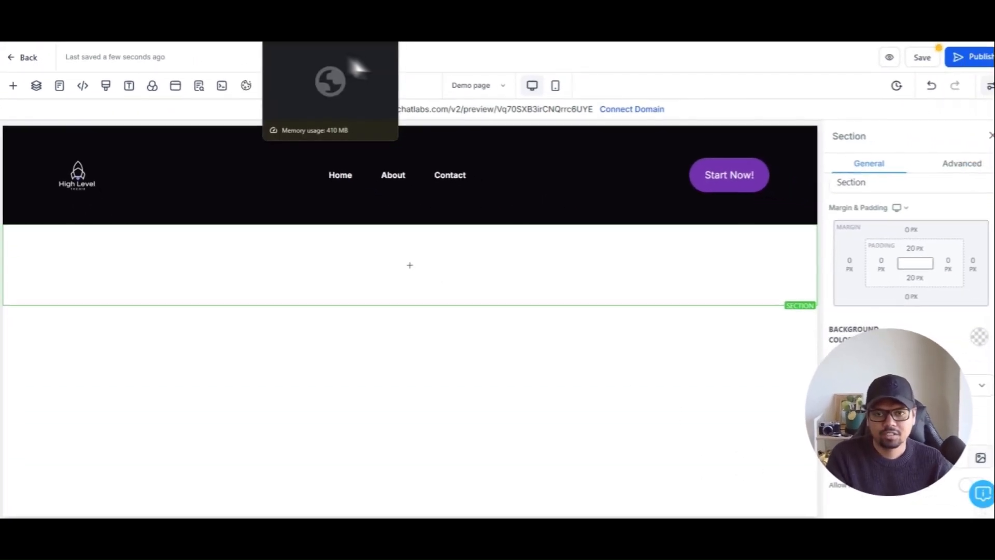
- Examine the published site's hero section, including its badge, headline, sub-headline and the two call-to-action buttons
{"action": "left_click", "coordinate": [662, 67]}
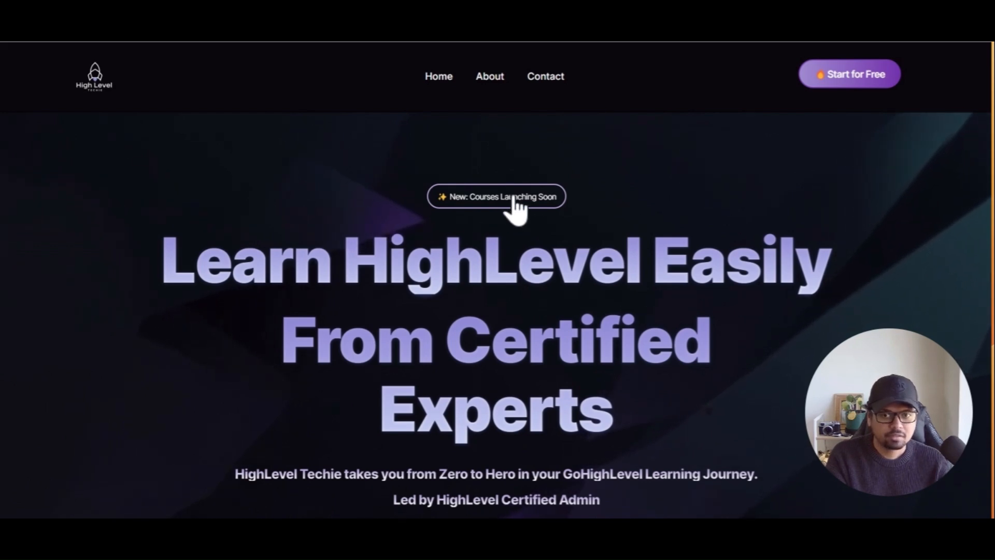
{"action": "scroll", "coordinate": [480, 275], "scroll_direction": "down", "scroll_amount": 2}
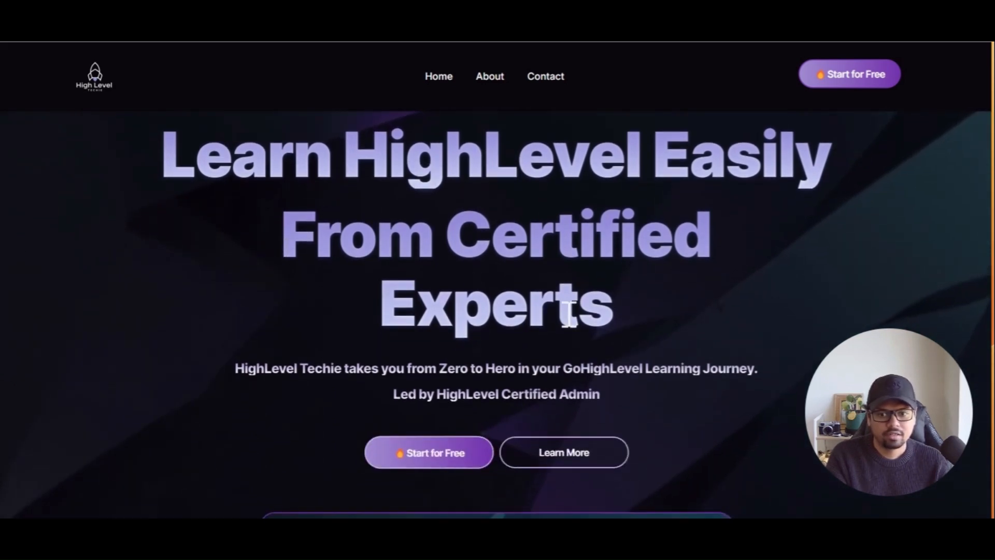
{"action": "scroll", "coordinate": [332, 289], "scroll_direction": "down", "scroll_amount": 2}
{"action": "left_click_drag", "start_coordinate": [344, 265], "coordinate": [483, 287]}
{"action": "left_click", "coordinate": [689, 324]}
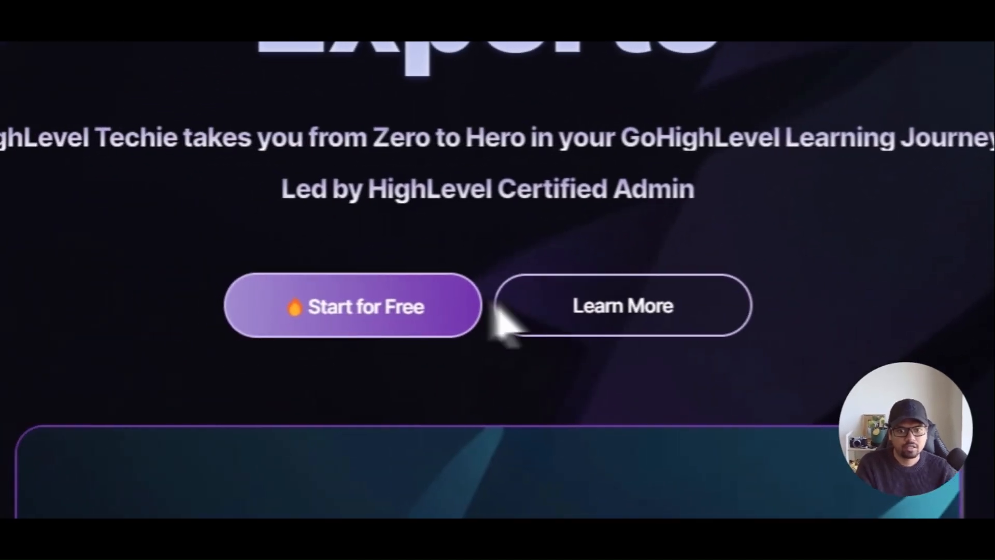
{"action": "scroll", "coordinate": [334, 204], "scroll_direction": "down", "scroll_amount": 1}
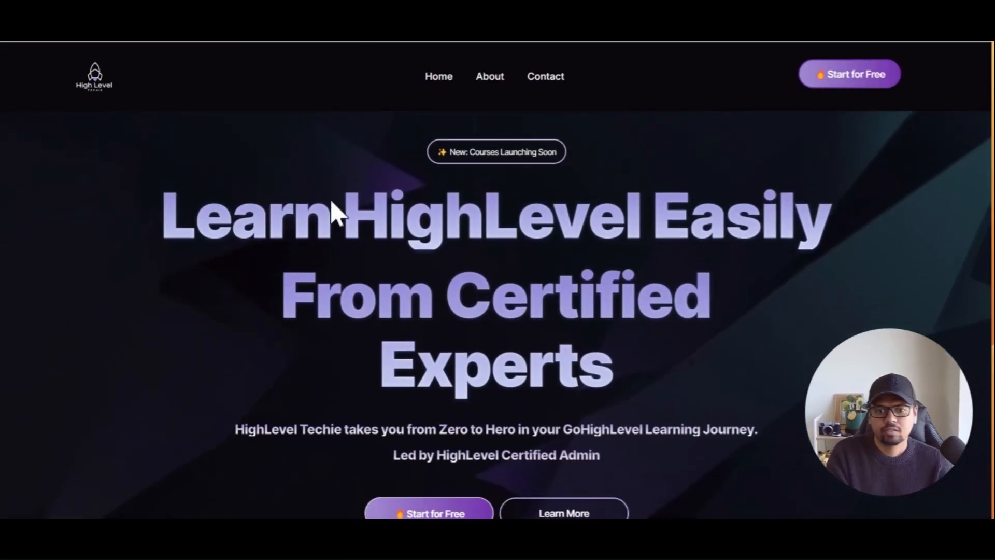
- Add a one-column row inside the empty full-width section below the header
{"action": "scroll", "coordinate": [334, 204], "scroll_direction": "up", "scroll_amount": 1}
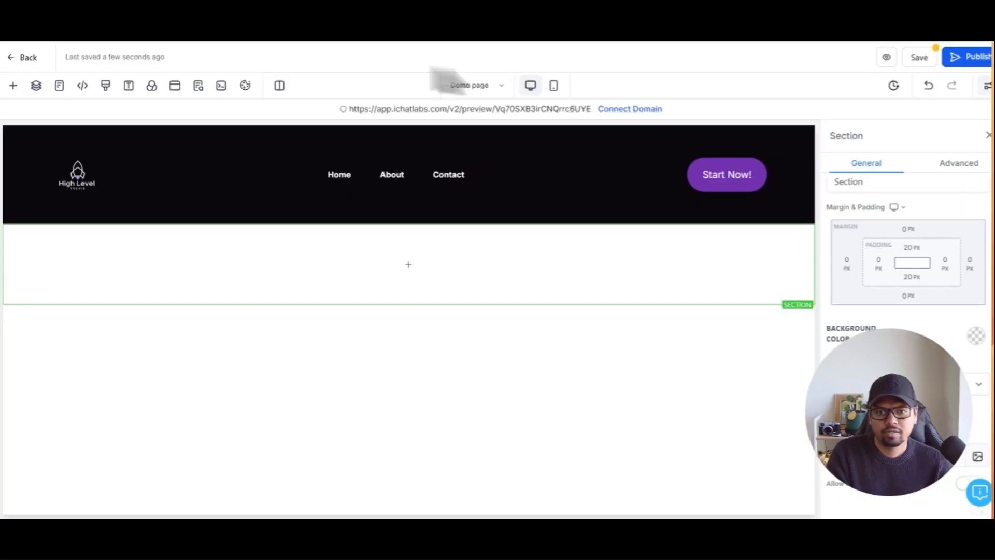
{"action": "left_click", "coordinate": [421, 264]}
{"action": "left_click", "coordinate": [325, 137]}
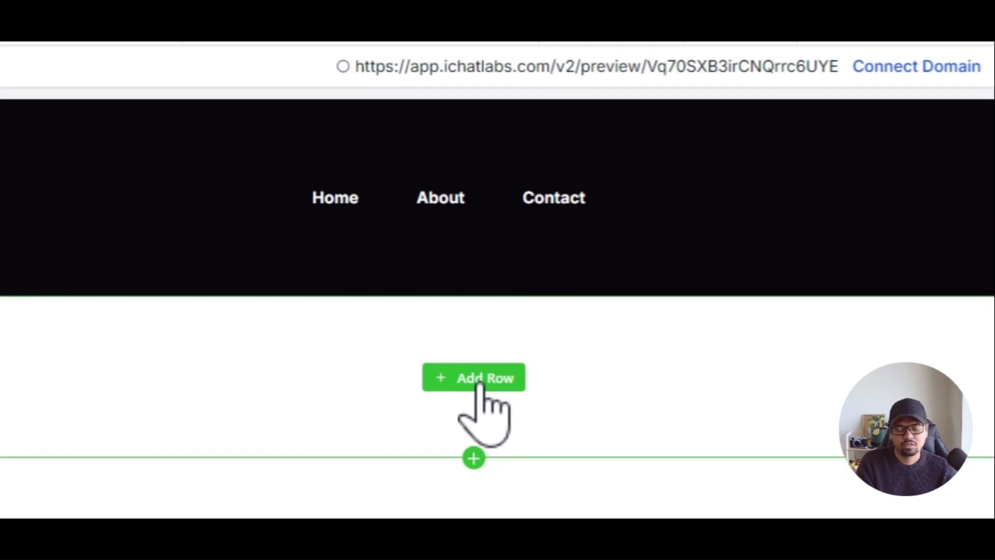
{"action": "left_click", "coordinate": [479, 386]}
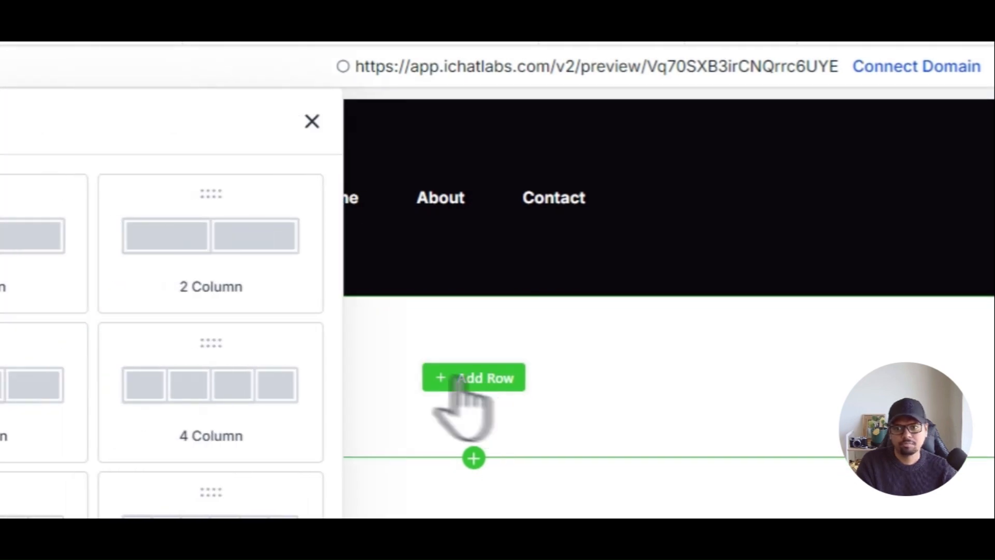
{"action": "left_click", "coordinate": [338, 242]}
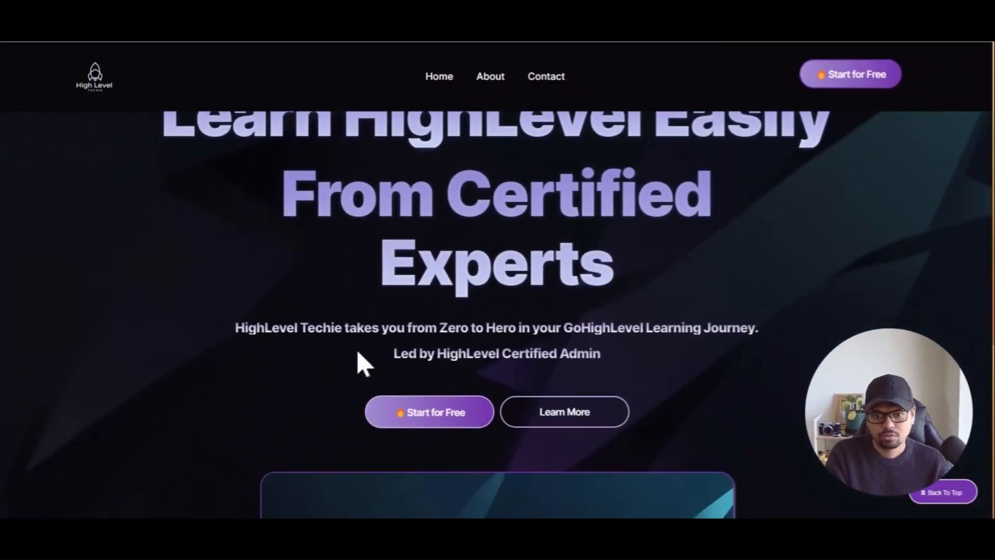
- Apply the dark geometric image as the hero section's background with the Full Center (Parallax) image option
{"action": "scroll", "coordinate": [358, 353], "scroll_direction": "up", "scroll_amount": 2}
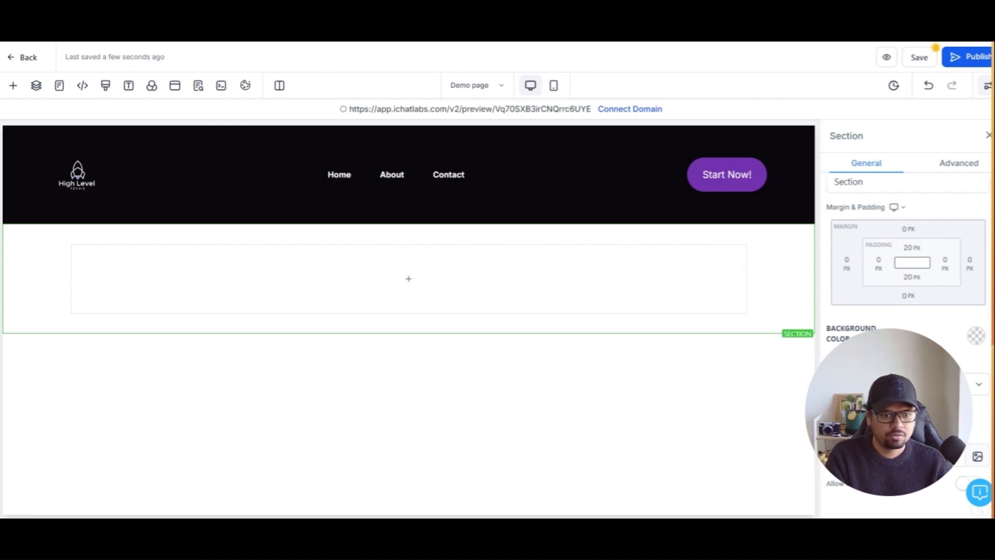
{"action": "left_click", "coordinate": [977, 456]}
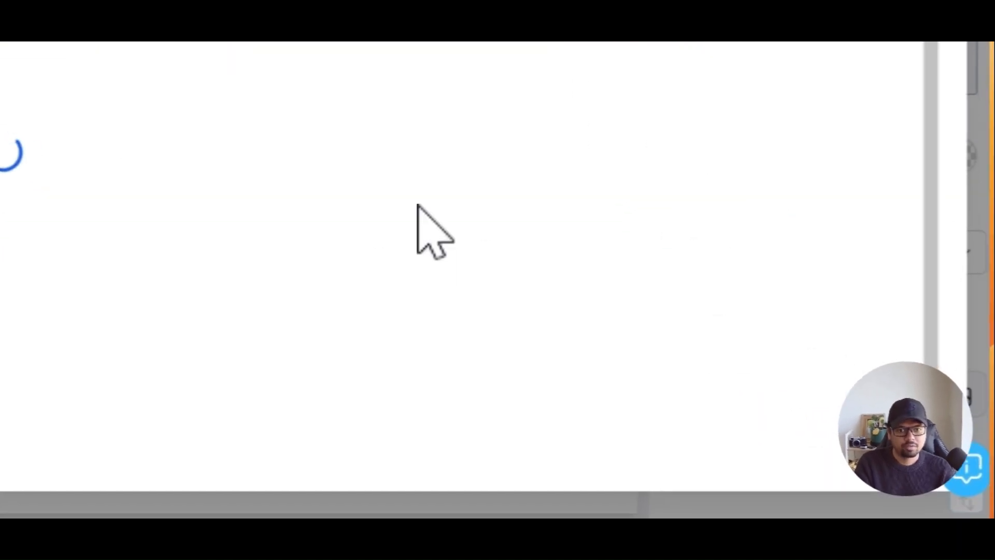
{"action": "scroll", "coordinate": [358, 459], "scroll_direction": "down", "scroll_amount": 3}
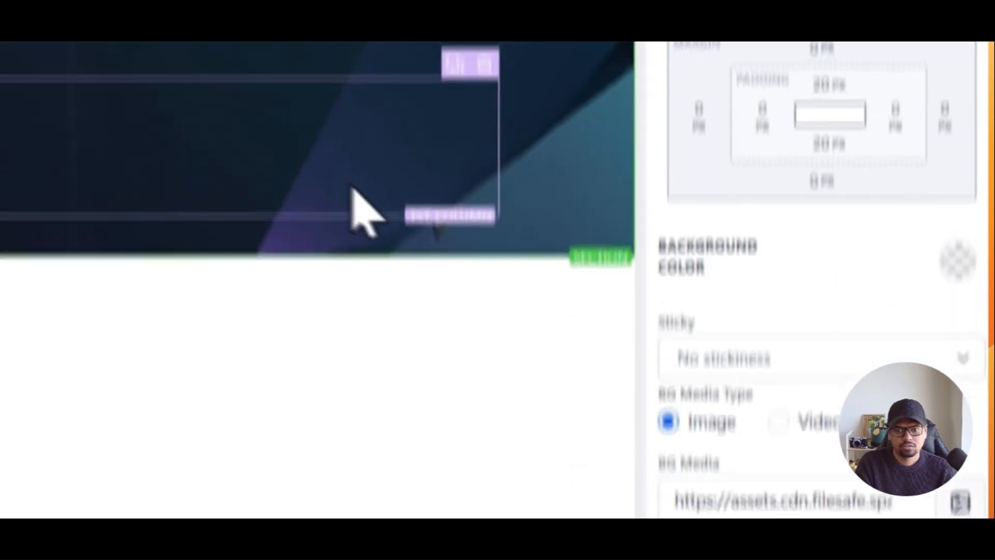
{"action": "scroll", "coordinate": [735, 405], "scroll_direction": "down", "scroll_amount": 3}
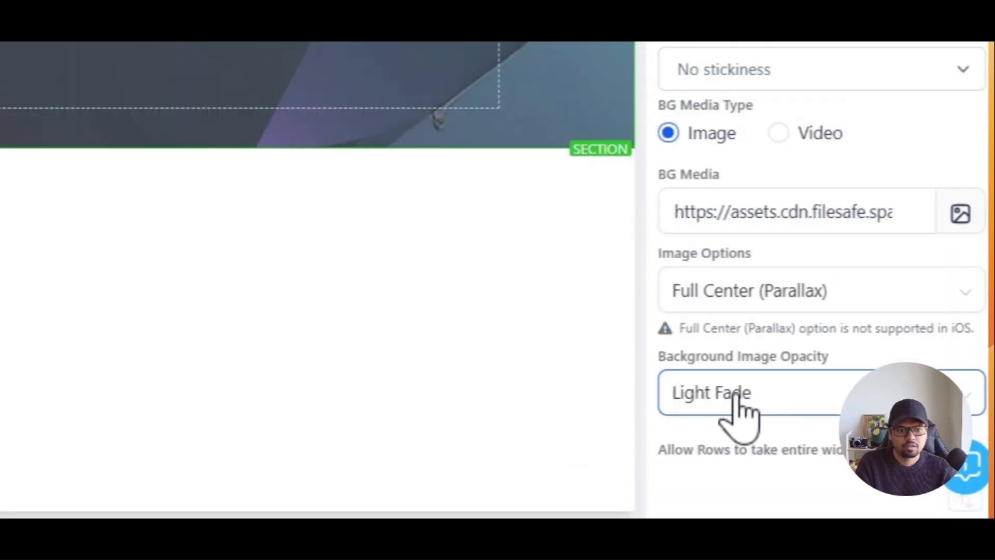
- Change the hero section's background image opacity to a stronger fade and set a near-black background color
{"action": "left_click", "coordinate": [734, 399]}
{"action": "left_click", "coordinate": [735, 339]}
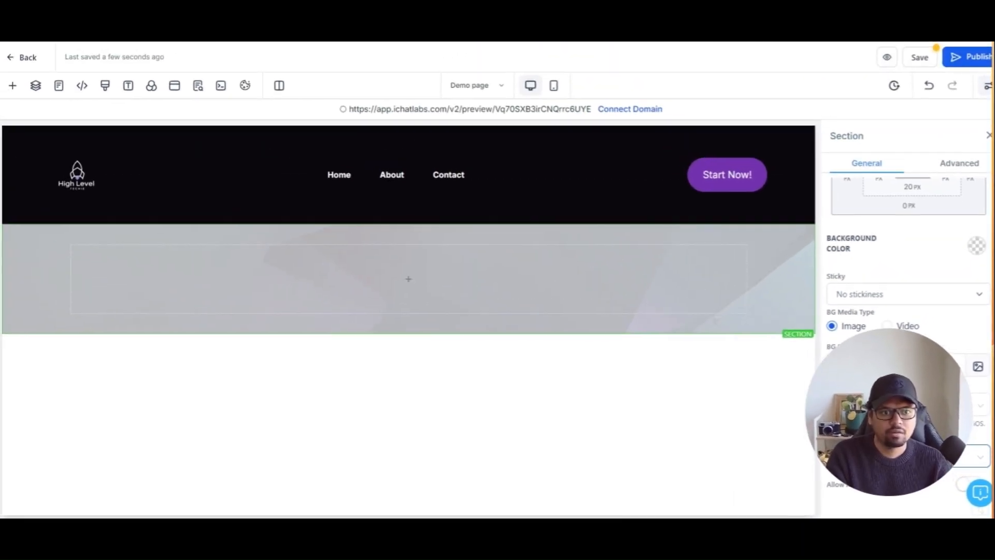
{"action": "left_click", "coordinate": [974, 248]}
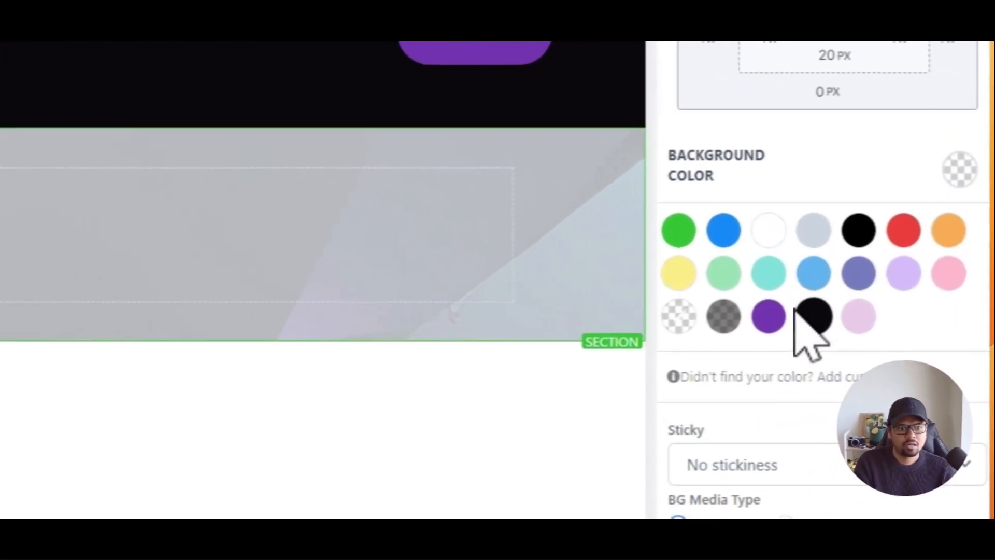
{"action": "left_click", "coordinate": [901, 321]}
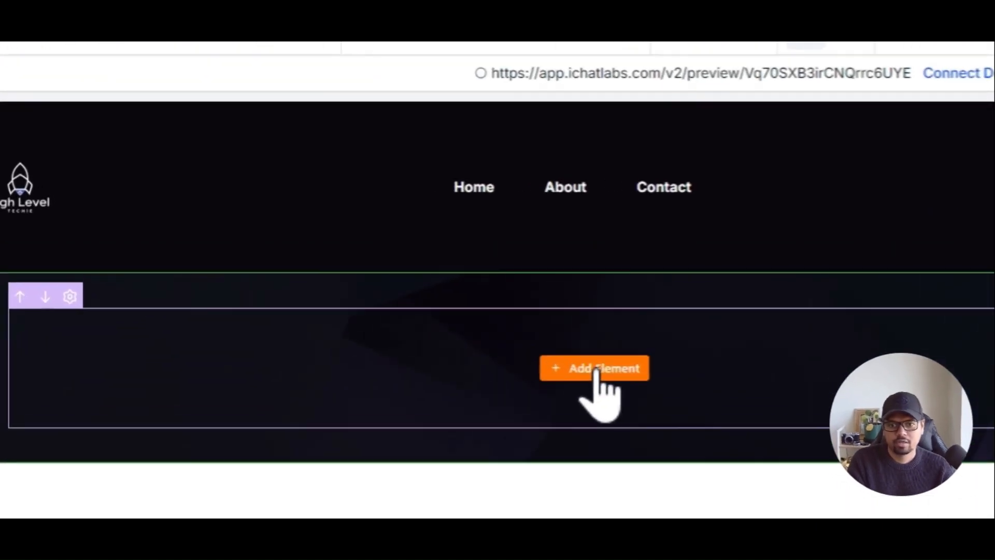
{"action": "left_click", "coordinate": [412, 284]}
{"action": "left_click", "coordinate": [203, 177]}
{"action": "left_click", "coordinate": [499, 114]}
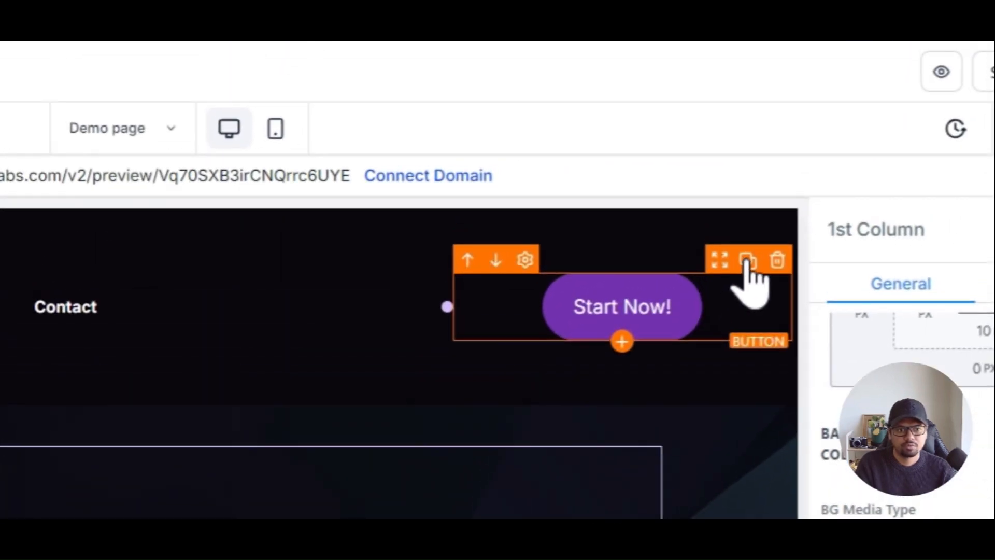
- Duplicate the header's Start Now! button, move the copy into the hero row and set its BG style to Line Flat
{"action": "left_click", "coordinate": [747, 260]}
{"action": "left_click_drag", "start_coordinate": [721, 228], "coordinate": [746, 200]}
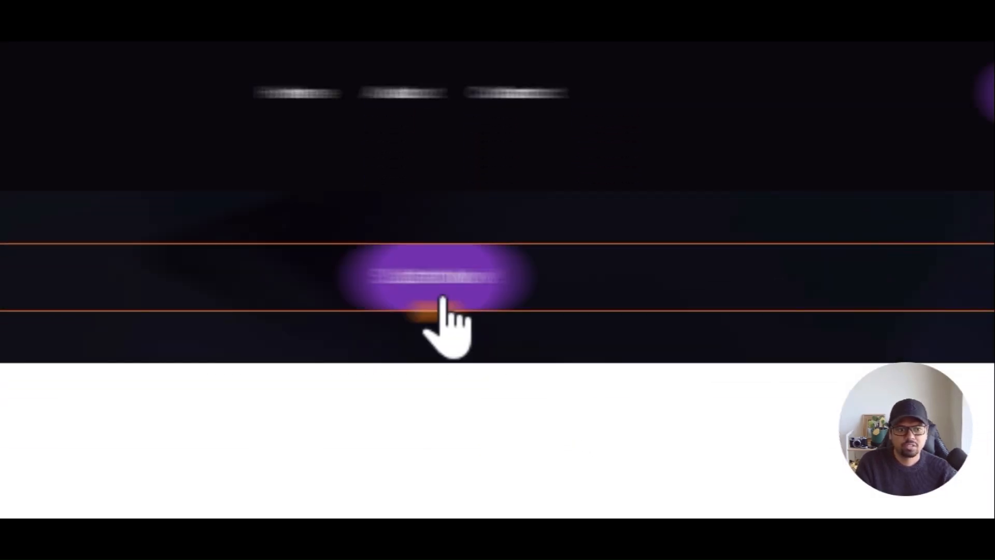
{"action": "left_click", "coordinate": [532, 363]}
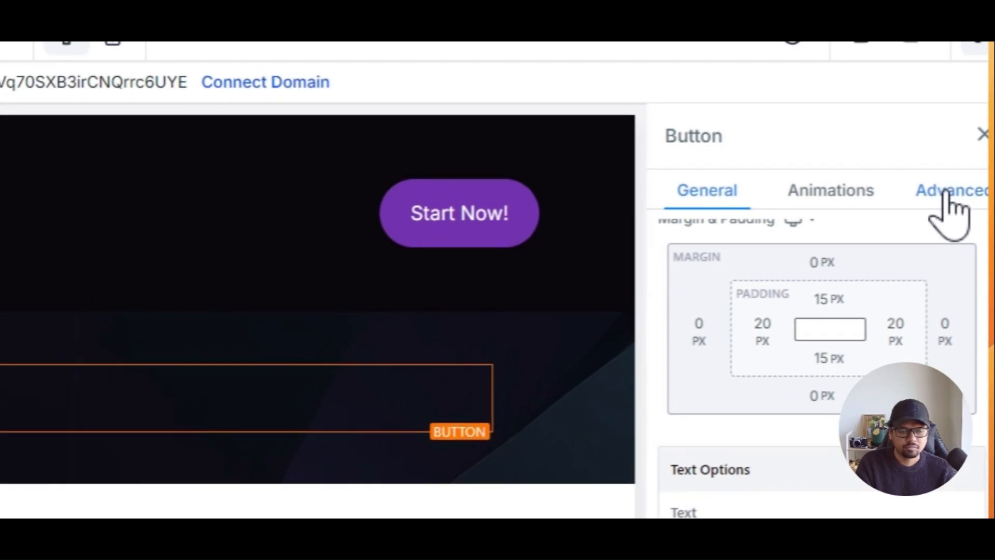
{"action": "left_click", "coordinate": [946, 192]}
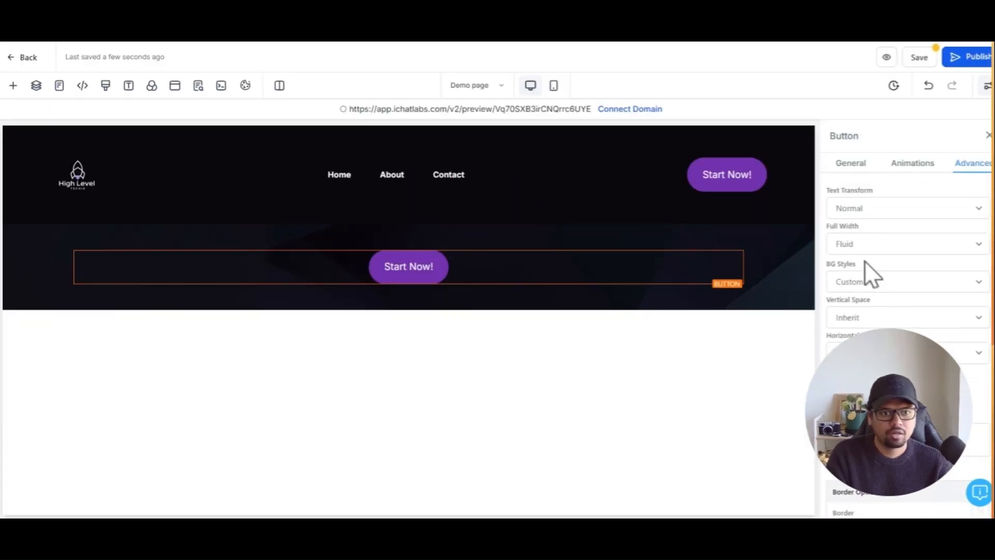
{"action": "left_click", "coordinate": [862, 281]}
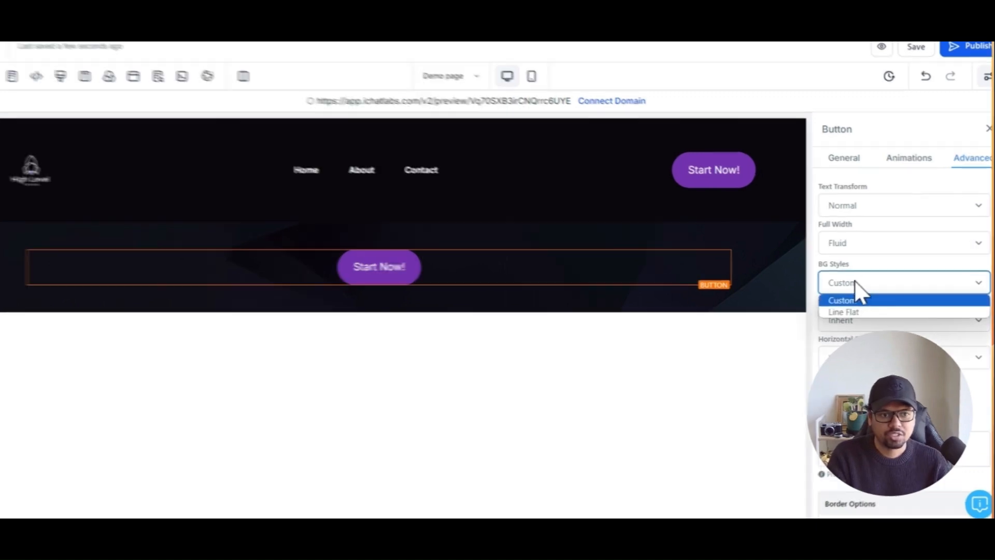
{"action": "left_click", "coordinate": [852, 311]}
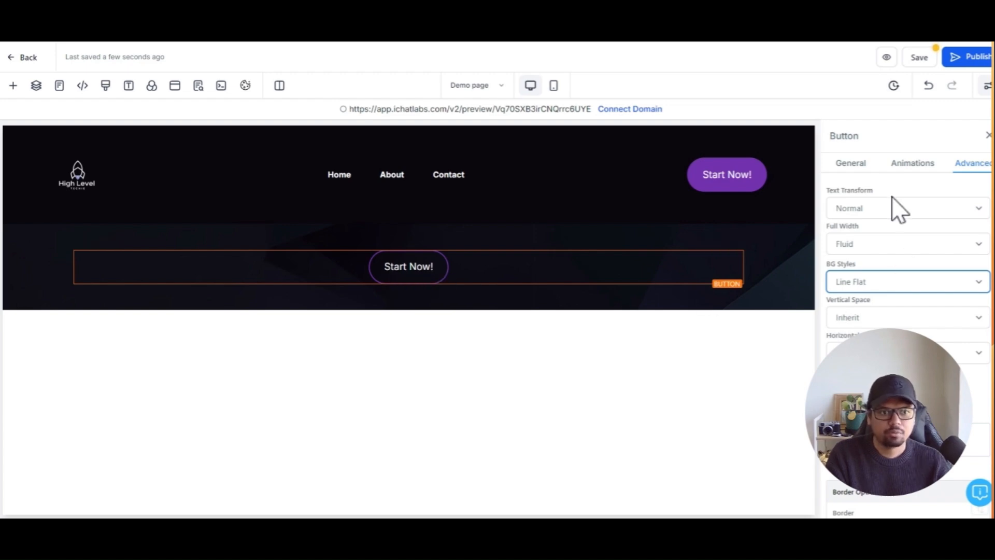
- Set the hero button's top and bottom padding to 10 px
{"action": "left_click", "coordinate": [863, 163]}
{"action": "scroll", "coordinate": [907, 353], "scroll_direction": "down", "scroll_amount": 9}
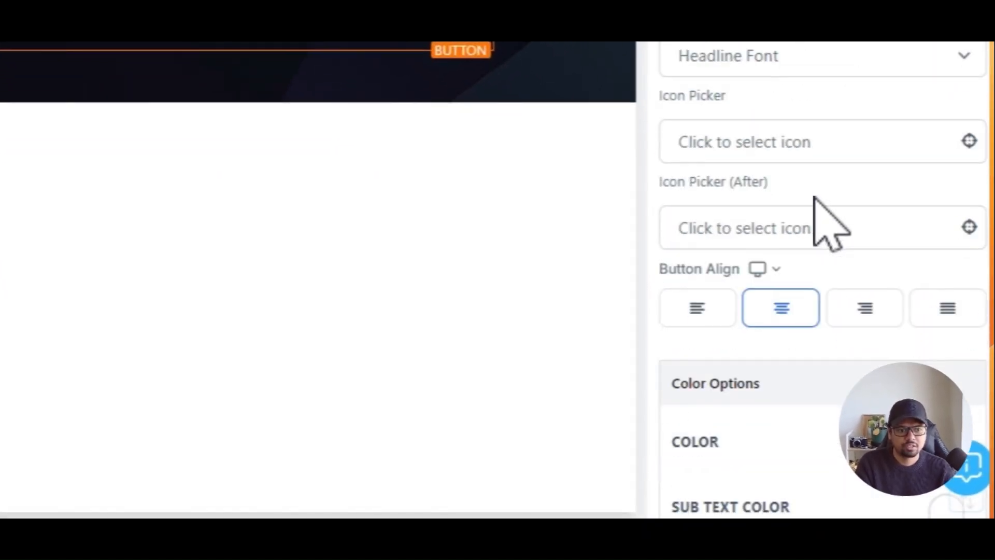
{"action": "scroll", "coordinate": [826, 189], "scroll_direction": "down", "scroll_amount": 2}
{"action": "left_click", "coordinate": [829, 167]}
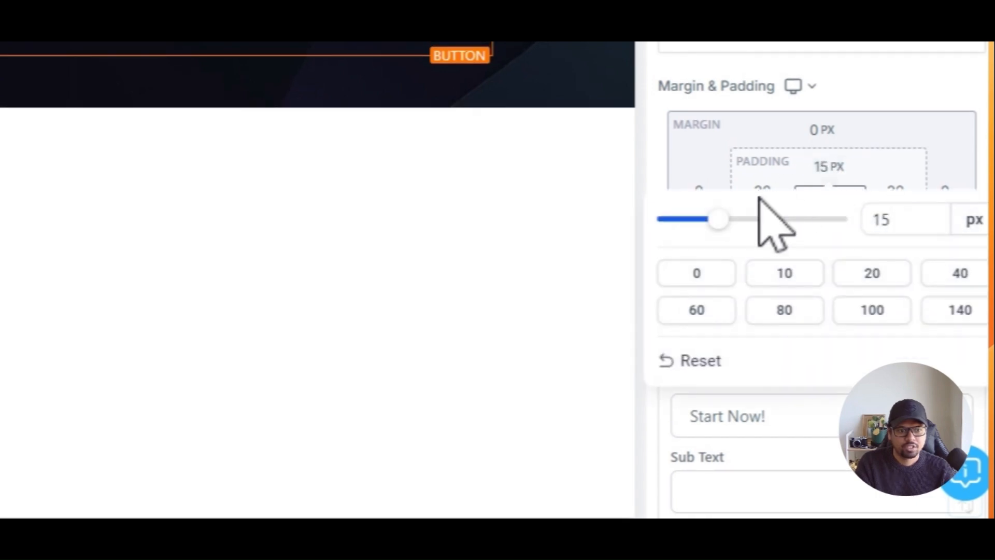
{"action": "left_click", "coordinate": [788, 273]}
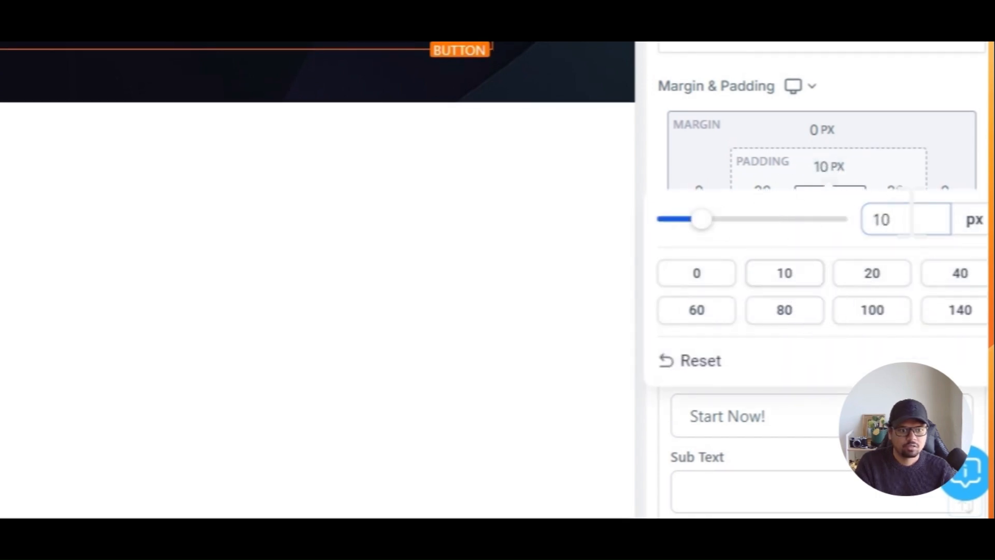
{"action": "left_click", "coordinate": [827, 242]}
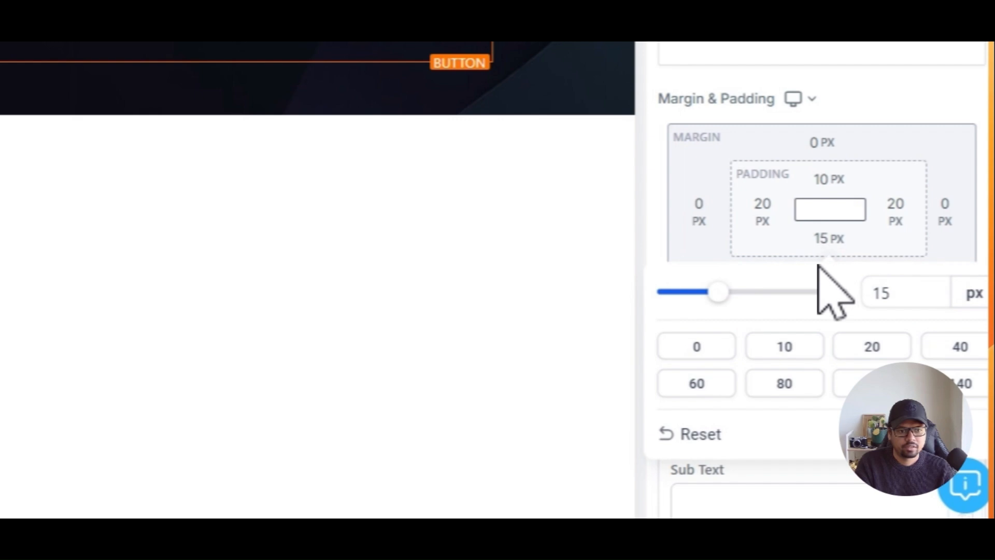
{"action": "left_click", "coordinate": [798, 346]}
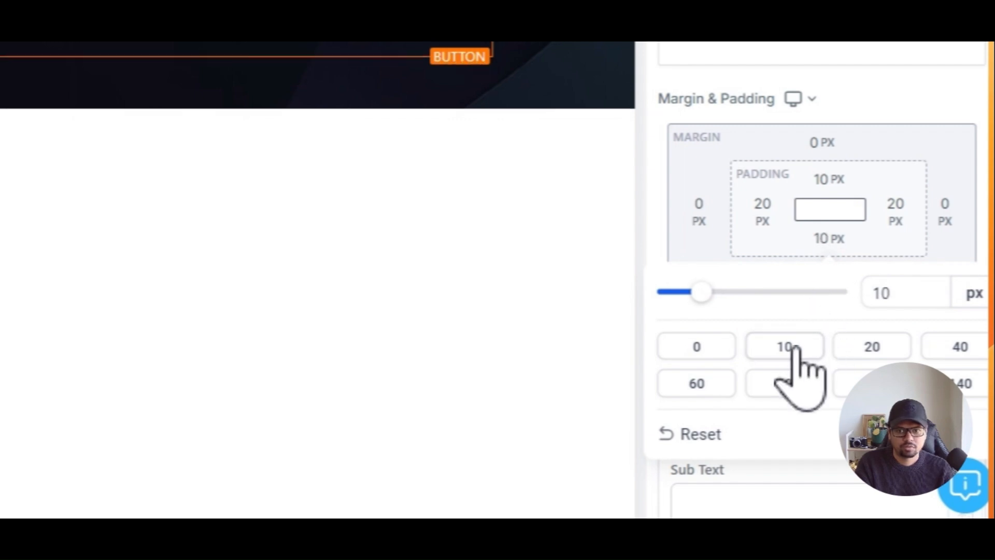
- Set the hero button's top and bottom padding to 8 px
{"action": "left_click", "coordinate": [831, 181]}
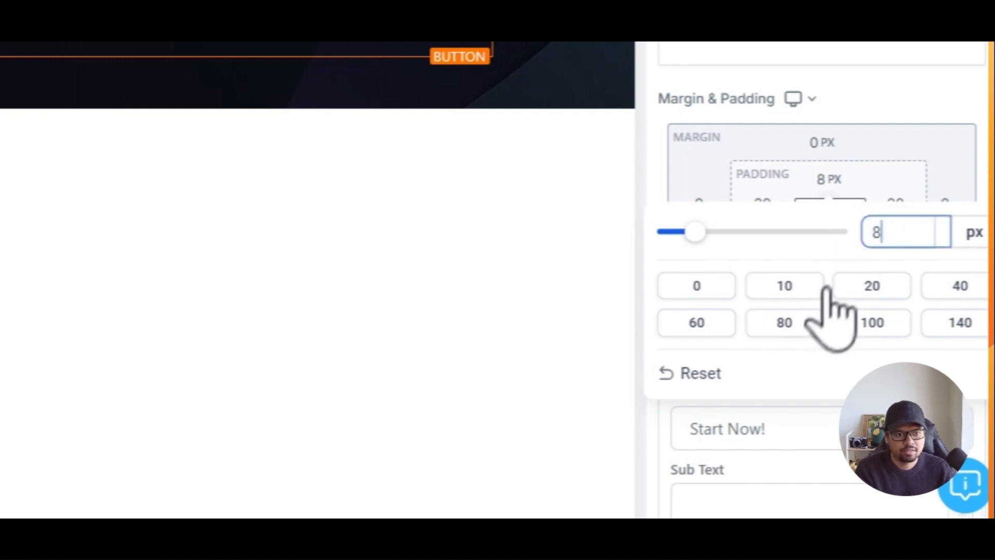
{"action": "left_click", "coordinate": [835, 238]}
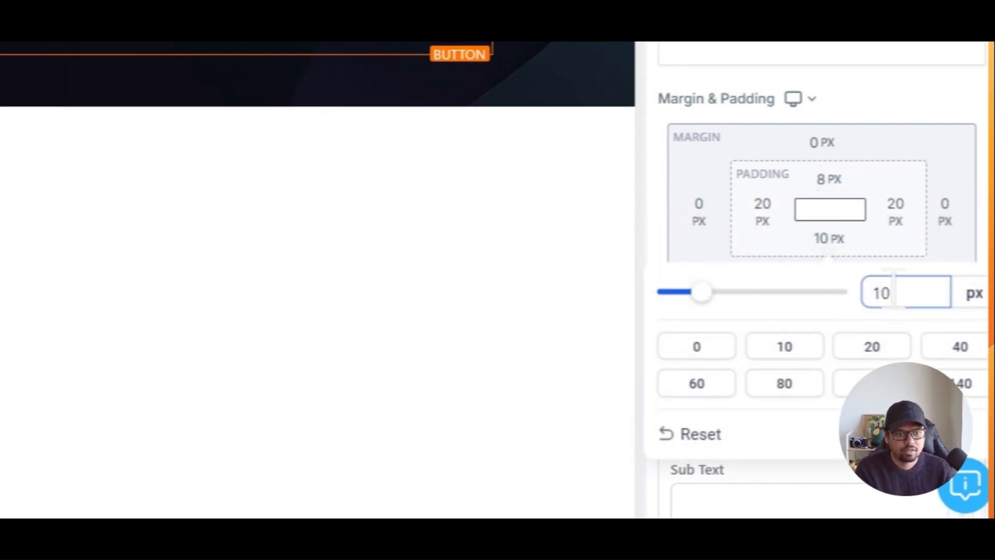
{"action": "left_click", "coordinate": [888, 143]}
- Set the hero button's font size to 14 px
{"action": "scroll", "coordinate": [860, 286], "scroll_direction": "down", "scroll_amount": 3}
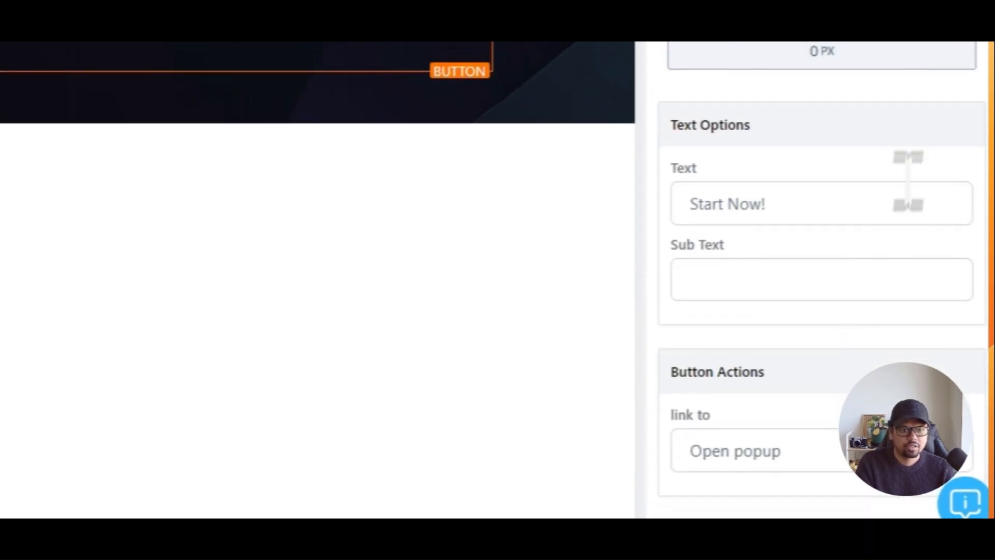
{"action": "scroll", "coordinate": [899, 251], "scroll_direction": "up", "scroll_amount": 10}
{"action": "scroll", "coordinate": [830, 404], "scroll_direction": "up", "scroll_amount": 4}
{"action": "scroll", "coordinate": [830, 404], "scroll_direction": "up", "scroll_amount": 5}
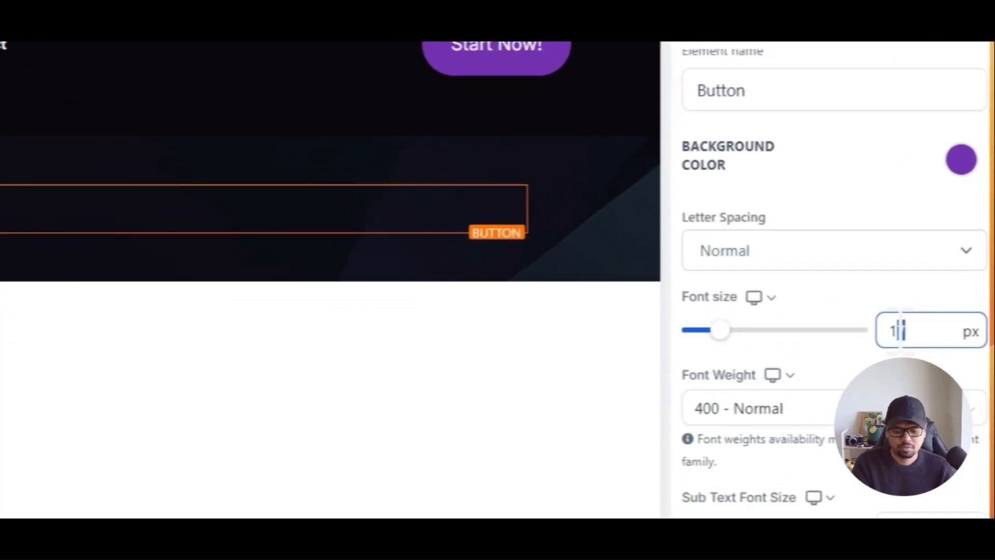
{"action": "type", "text": "4"}
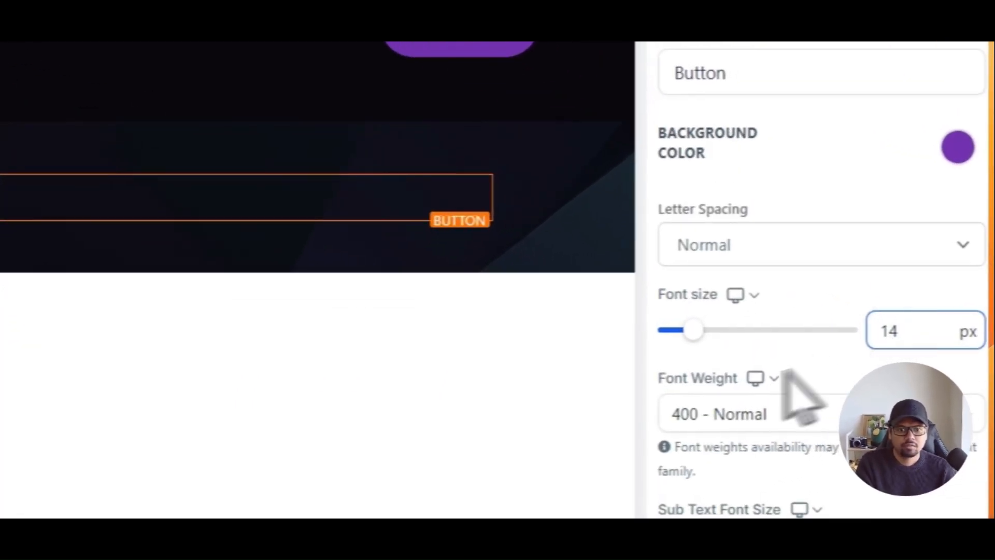
- Try the Fill Width option on the hero button, then restore its width setting to Fluid
{"action": "left_click", "coordinate": [948, 155]}
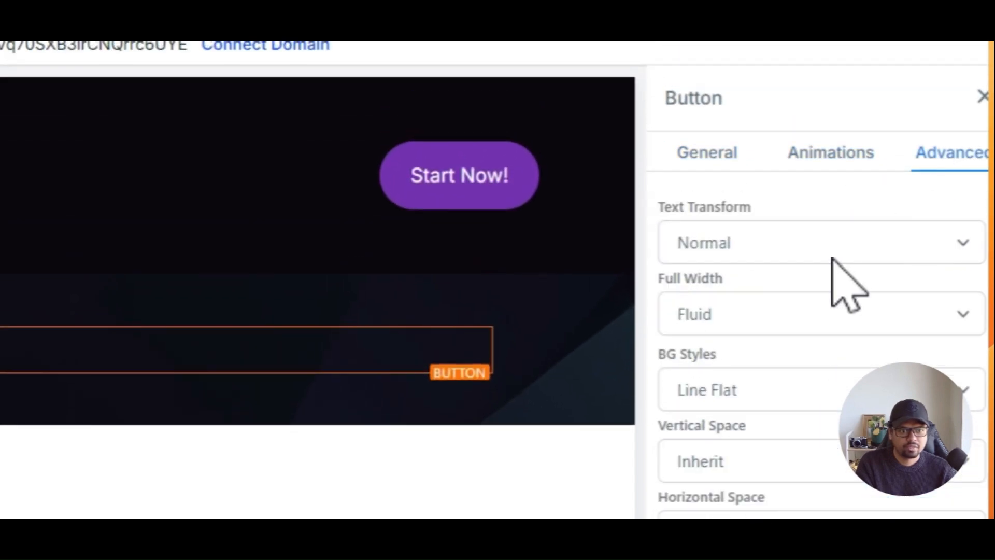
{"action": "left_click", "coordinate": [773, 314]}
{"action": "left_click", "coordinate": [727, 367]}
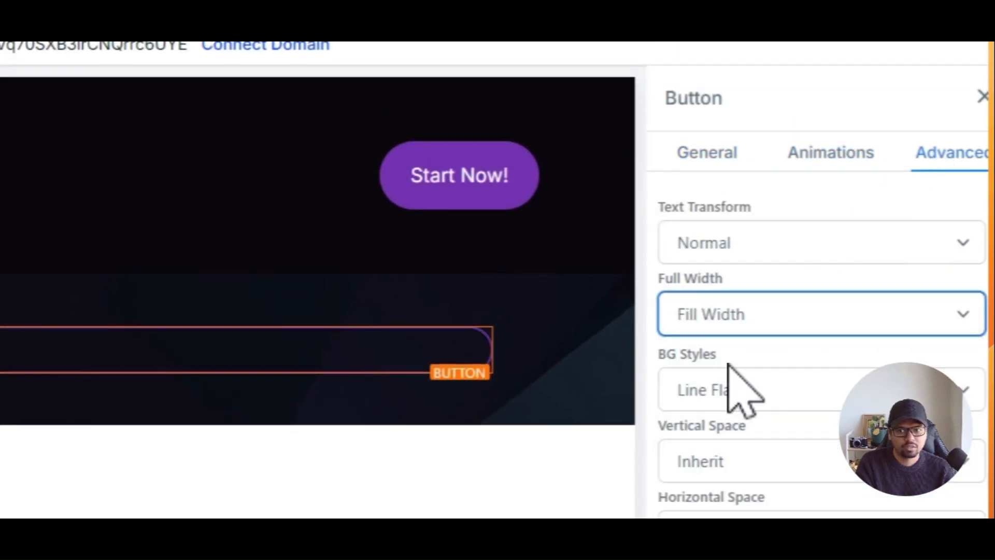
{"action": "left_click", "coordinate": [759, 314]}
{"action": "left_click", "coordinate": [746, 347]}
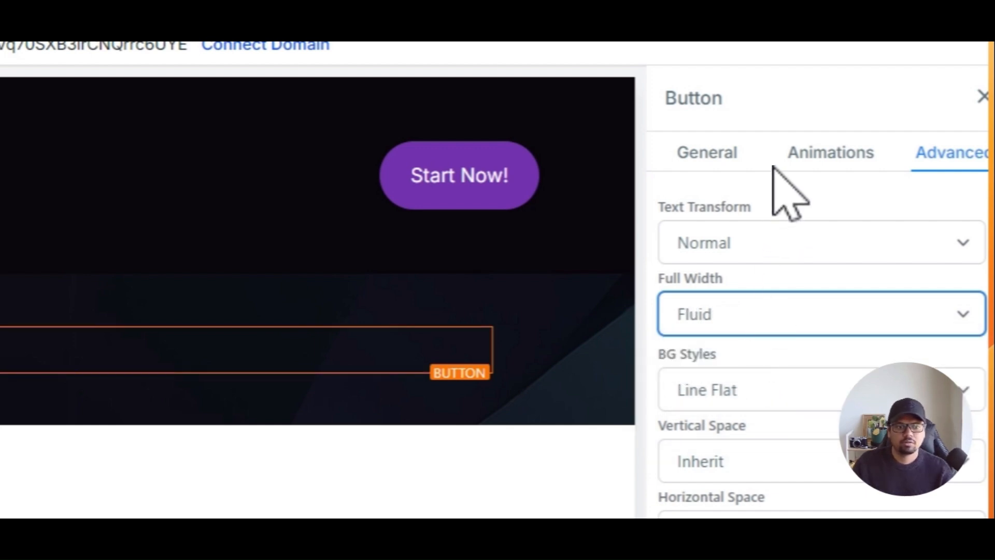
- Set the hero button's left and right padding to 40 px
{"action": "left_click", "coordinate": [697, 166]}
{"action": "scroll", "coordinate": [855, 278], "scroll_direction": "down", "scroll_amount": 15}
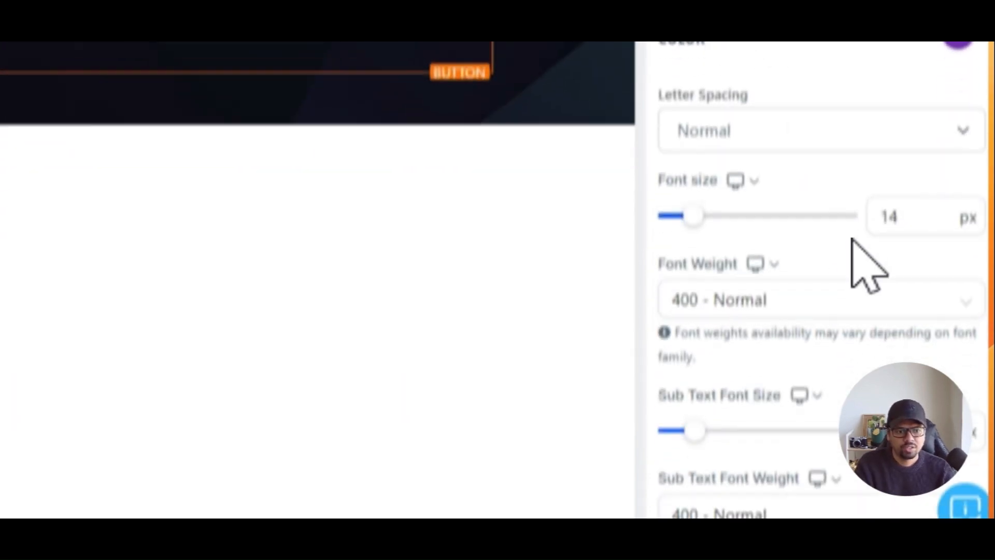
{"action": "scroll", "coordinate": [855, 205], "scroll_direction": "down", "scroll_amount": 10}
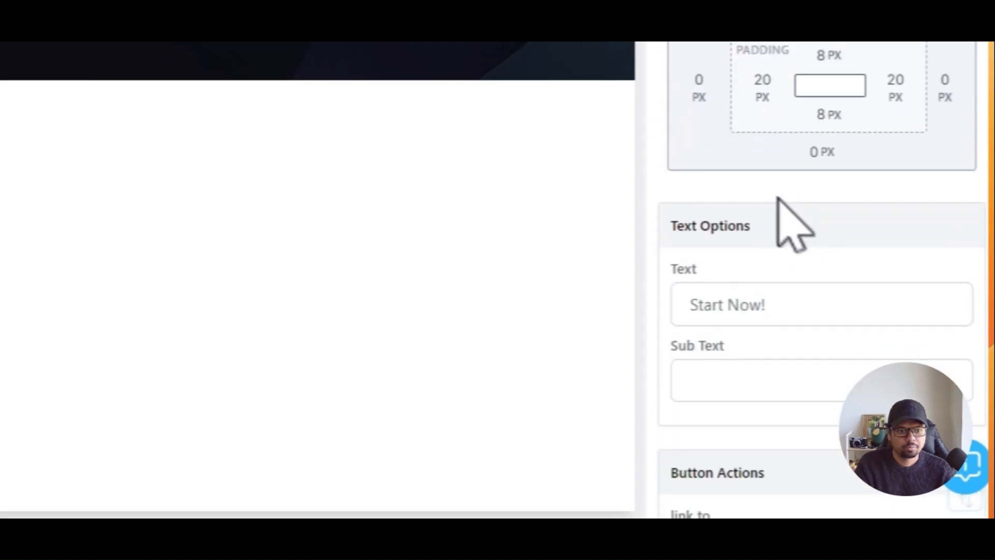
{"action": "scroll", "coordinate": [788, 222], "scroll_direction": "up", "scroll_amount": 3}
{"action": "left_click", "coordinate": [758, 166]}
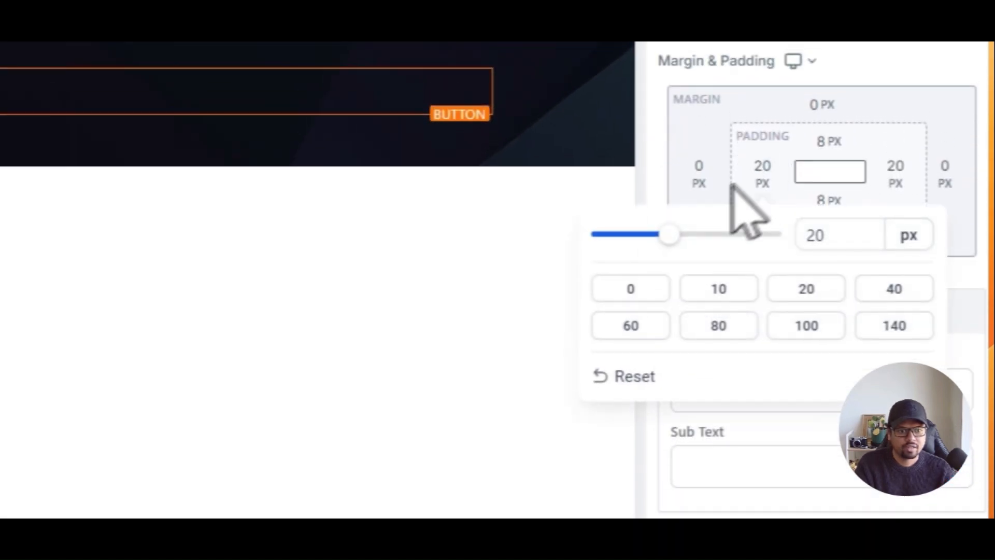
{"action": "left_click", "coordinate": [886, 291]}
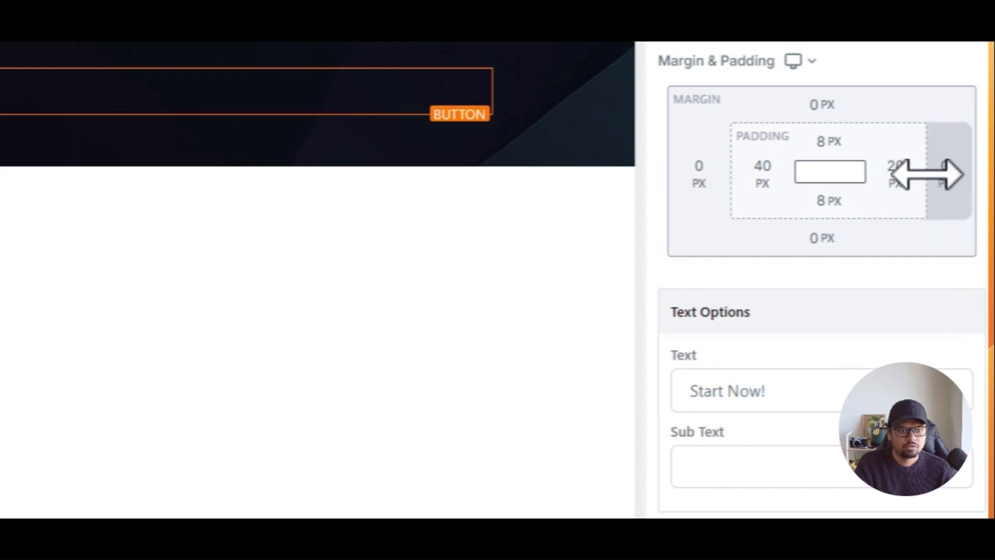
{"action": "left_click", "coordinate": [905, 181]}
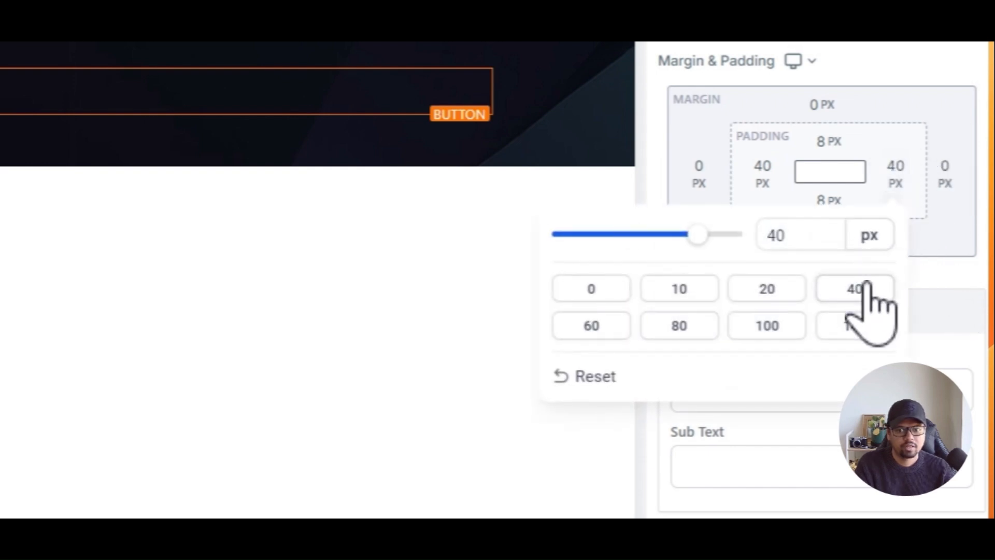
- Copy the badge text from the reference site and use it as the hero button's text: "✨ New: Courses Launching Soon"
{"action": "left_click", "coordinate": [851, 141]}
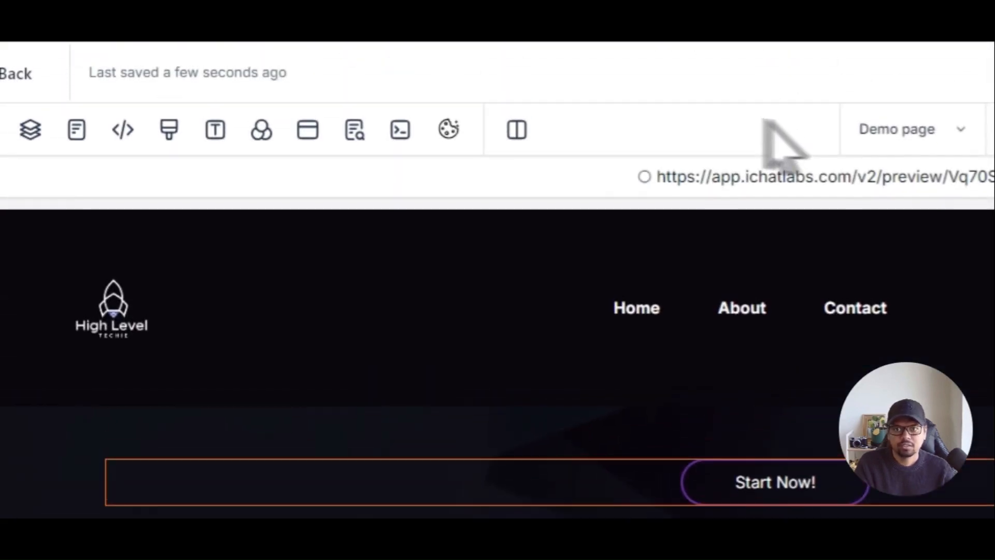
{"action": "left_click", "coordinate": [673, 44]}
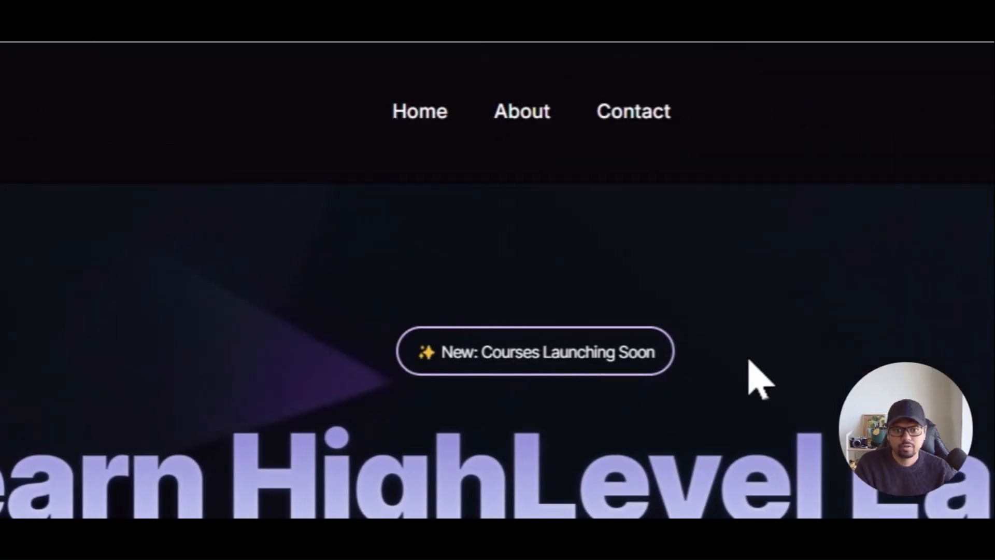
{"action": "left_click_drag", "start_coordinate": [749, 357], "coordinate": [425, 324]}
{"action": "key", "text": "ctrl+c"}
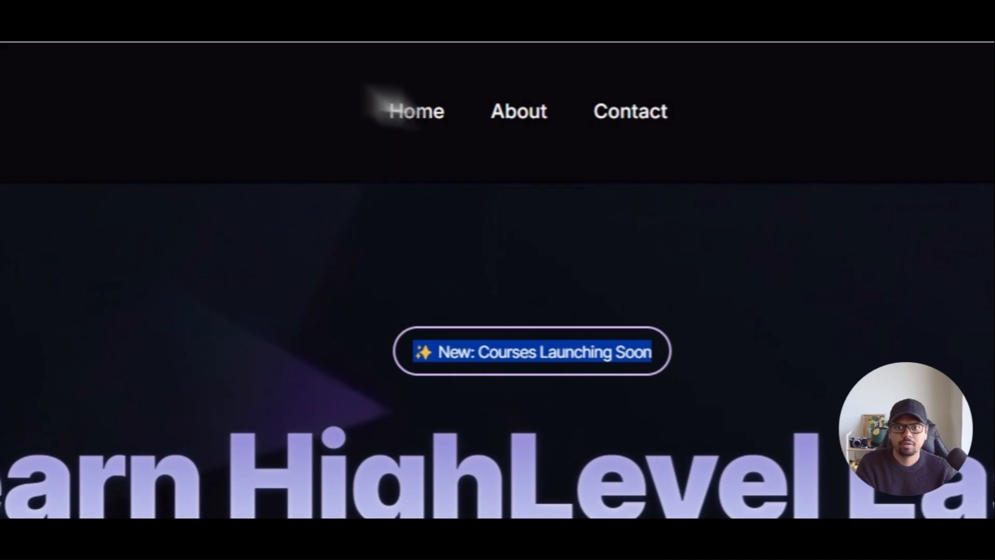
{"action": "left_click", "coordinate": [363, 43]}
{"action": "left_click_drag", "start_coordinate": [813, 435], "coordinate": [546, 312]}
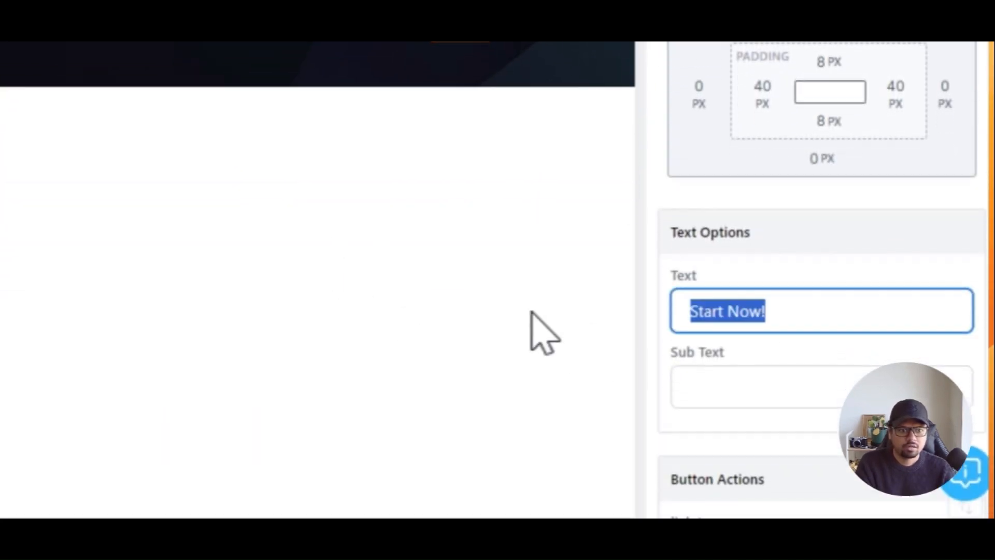
{"action": "key", "text": "ctrl+v"}
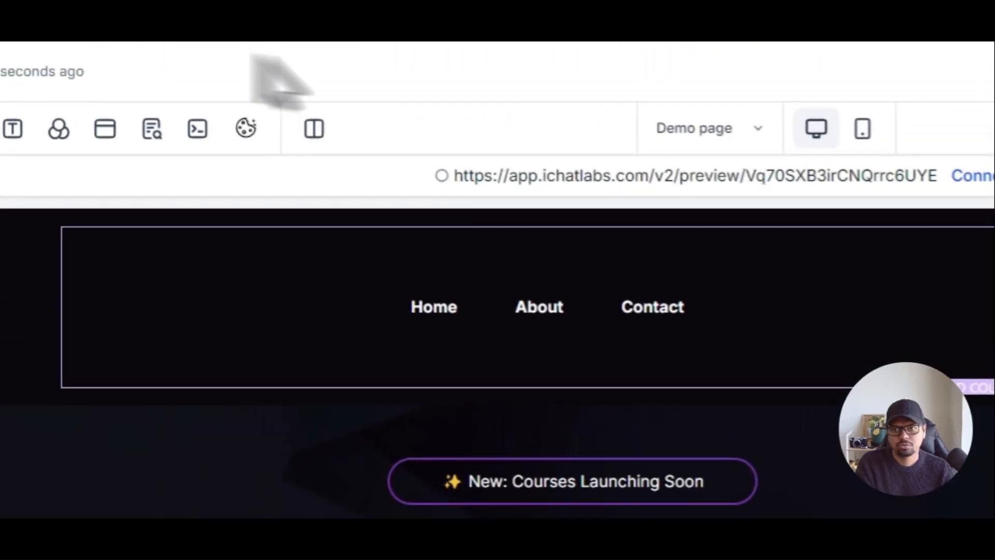
- Add a Headline element directly beneath the badge button in the hero section
{"action": "left_click", "coordinate": [256, 43]}
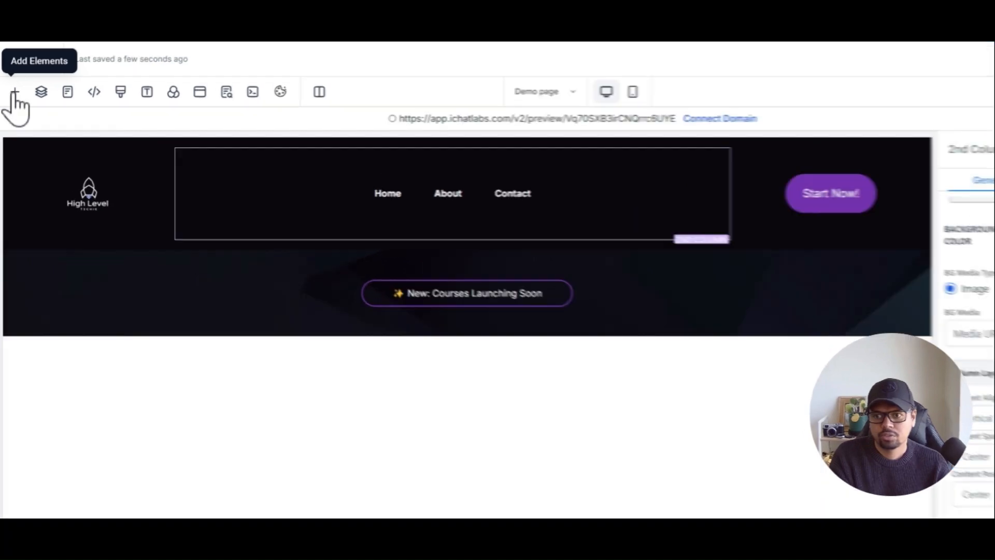
{"action": "left_click", "coordinate": [15, 94]}
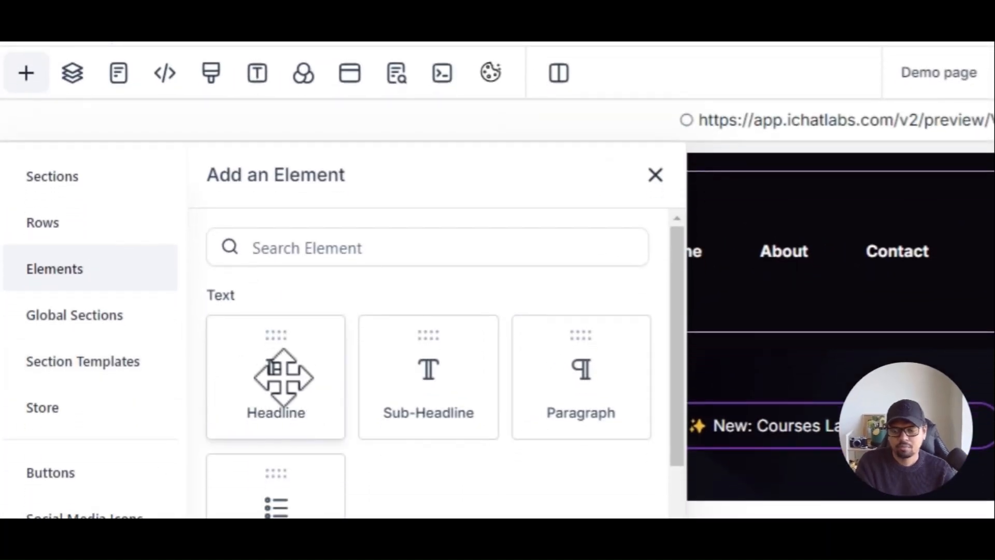
{"action": "left_click_drag", "start_coordinate": [283, 377], "coordinate": [800, 540]}
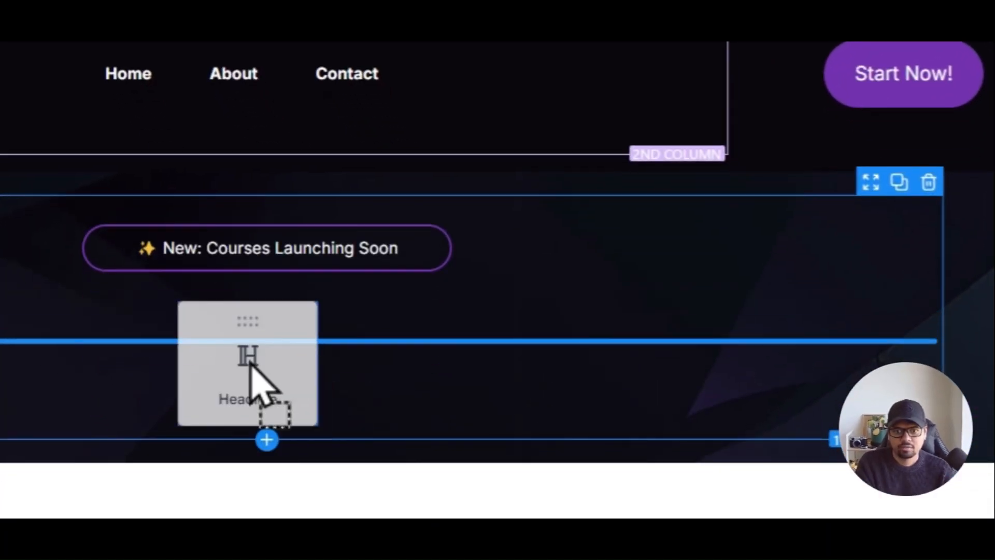
{"action": "left_click_drag", "start_coordinate": [250, 363], "coordinate": [261, 335]}
- Set the new hero headline's text color to white
{"action": "left_click", "coordinate": [435, 290]}
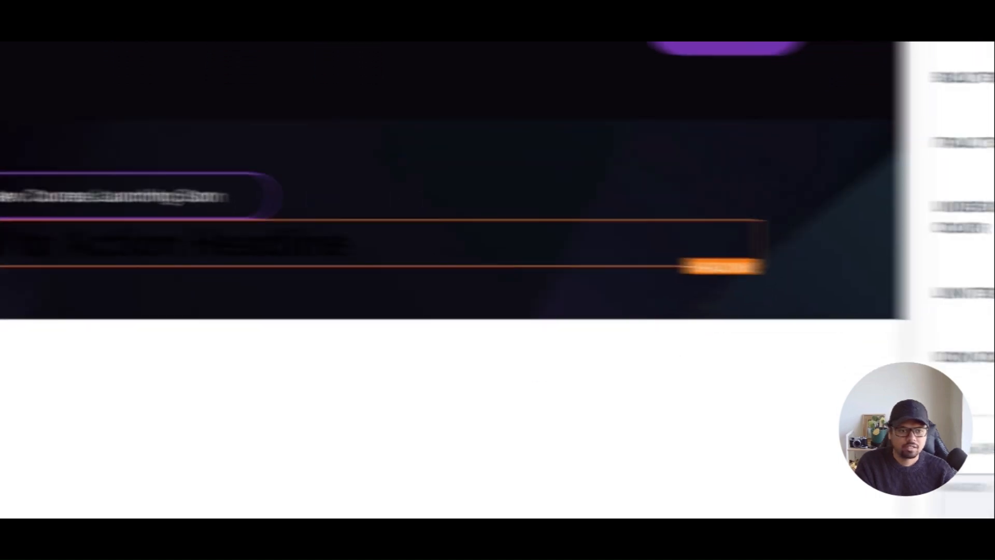
{"action": "scroll", "coordinate": [927, 300], "scroll_direction": "up", "scroll_amount": 5}
{"action": "left_click", "coordinate": [946, 326]}
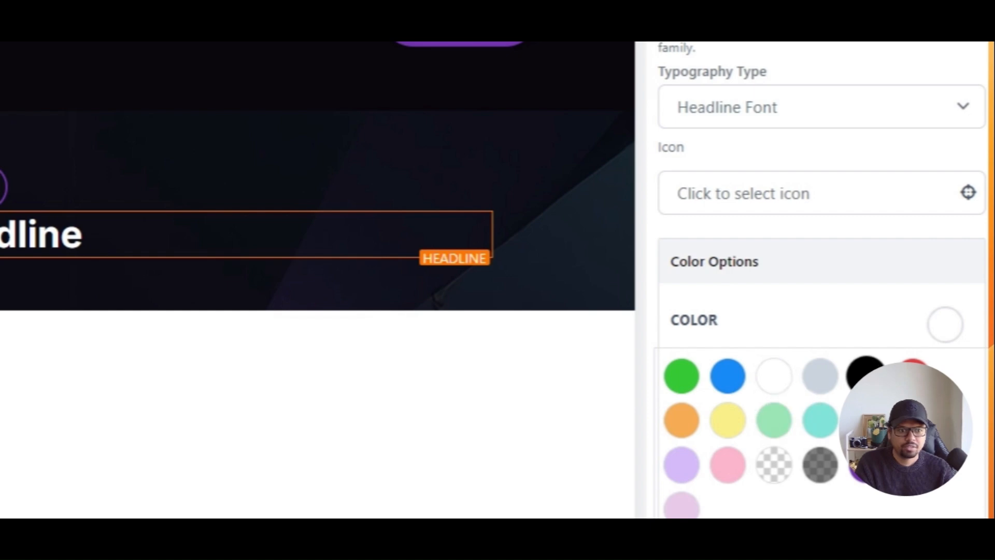
{"action": "left_click", "coordinate": [958, 324]}
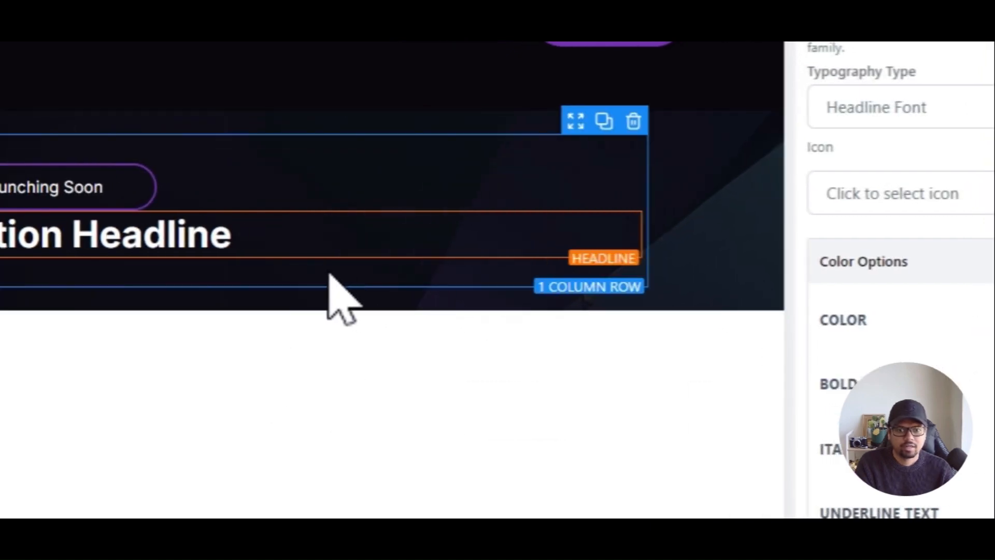
- Enlarge the hero headline's font size to 100 px
{"action": "left_click", "coordinate": [120, 240]}
{"action": "scroll", "coordinate": [924, 285], "scroll_direction": "up", "scroll_amount": 10}
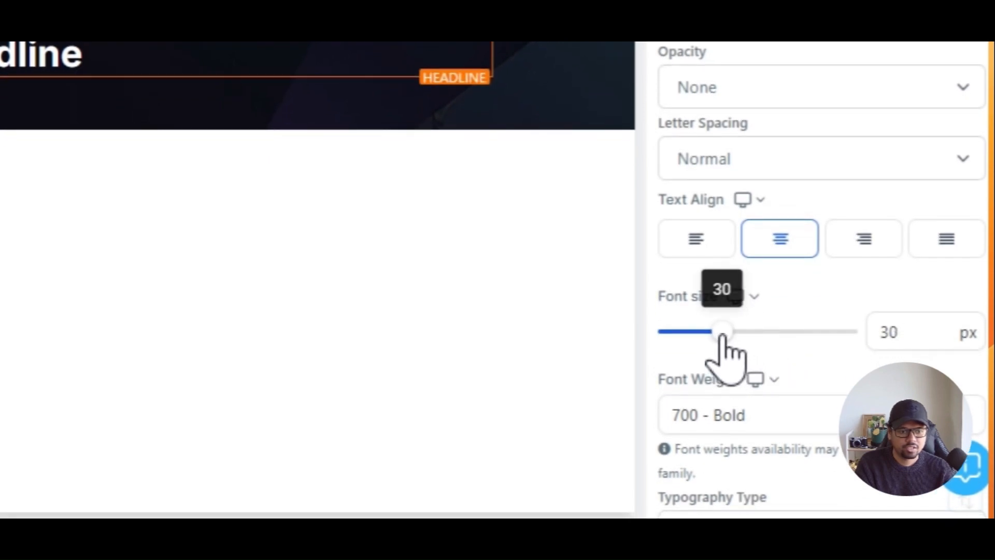
{"action": "left_click_drag", "start_coordinate": [722, 335], "coordinate": [865, 357]}
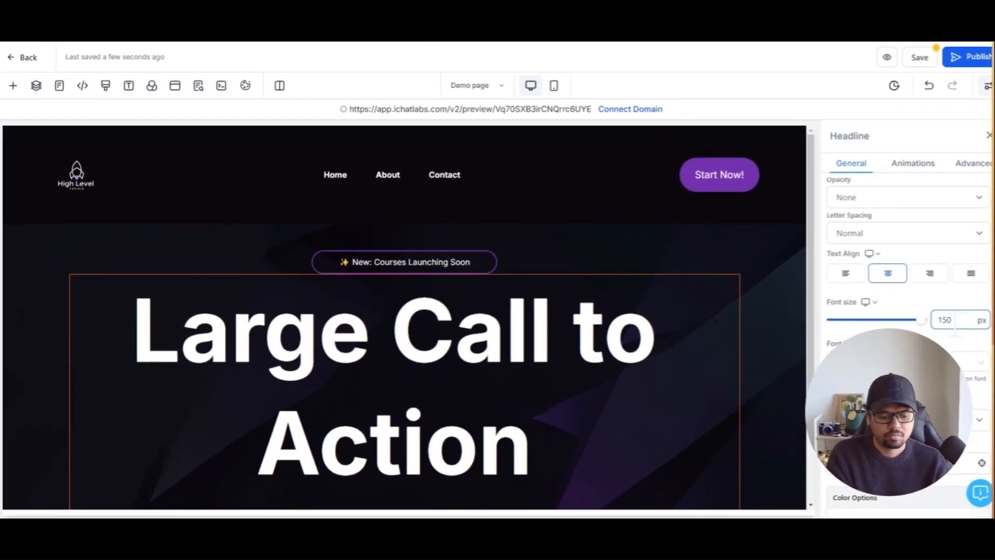
{"action": "key", "text": "Delete"}
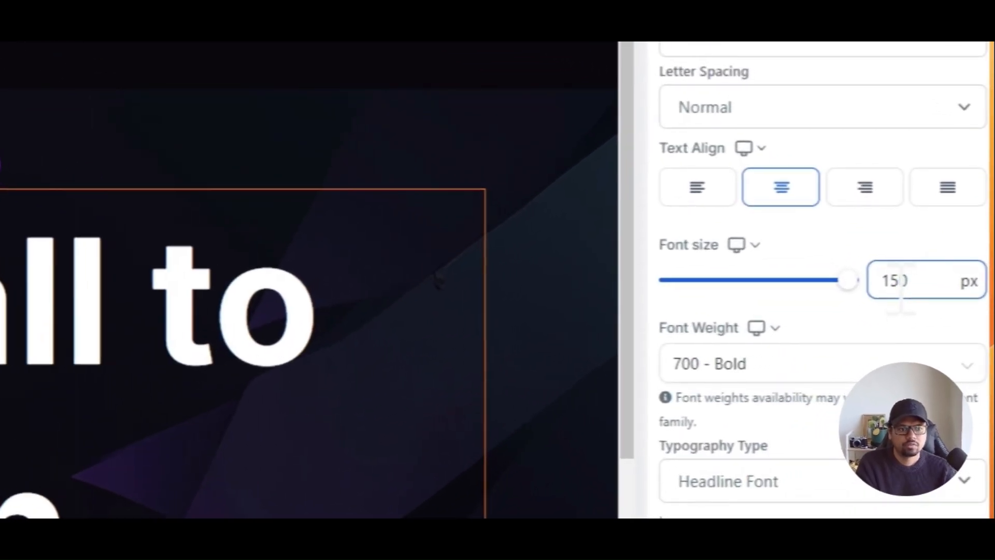
{"action": "left_click_drag", "start_coordinate": [890, 284], "coordinate": [881, 279]}
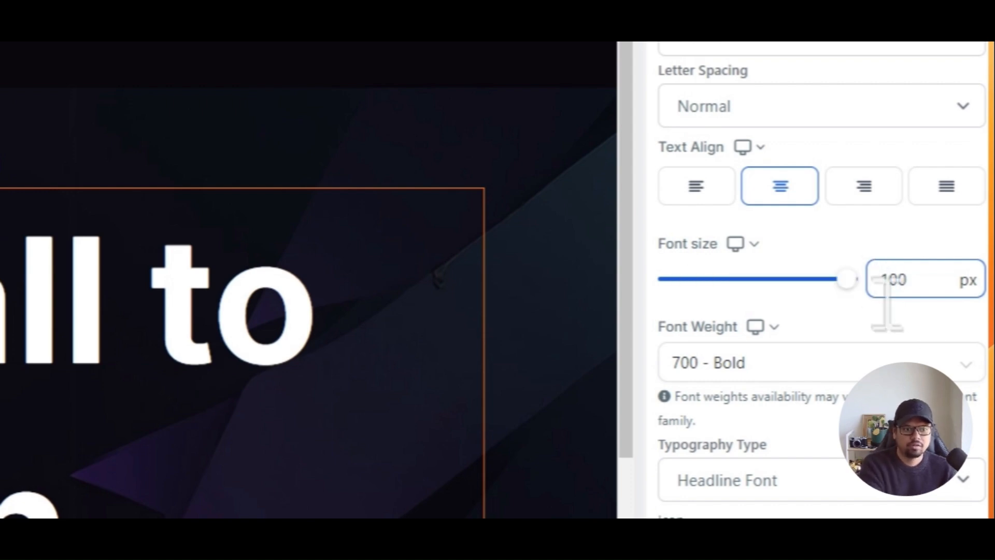
- Set the hero headline's font weight to 900 - Heavy
{"action": "left_click", "coordinate": [730, 365]}
{"action": "scroll", "coordinate": [785, 280], "scroll_direction": "down", "scroll_amount": 1}
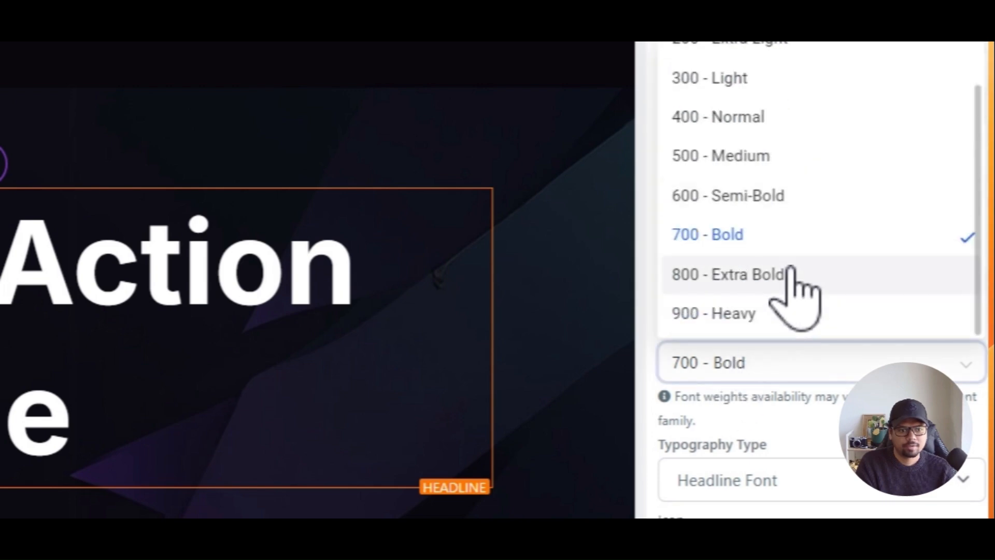
{"action": "left_click", "coordinate": [735, 323]}
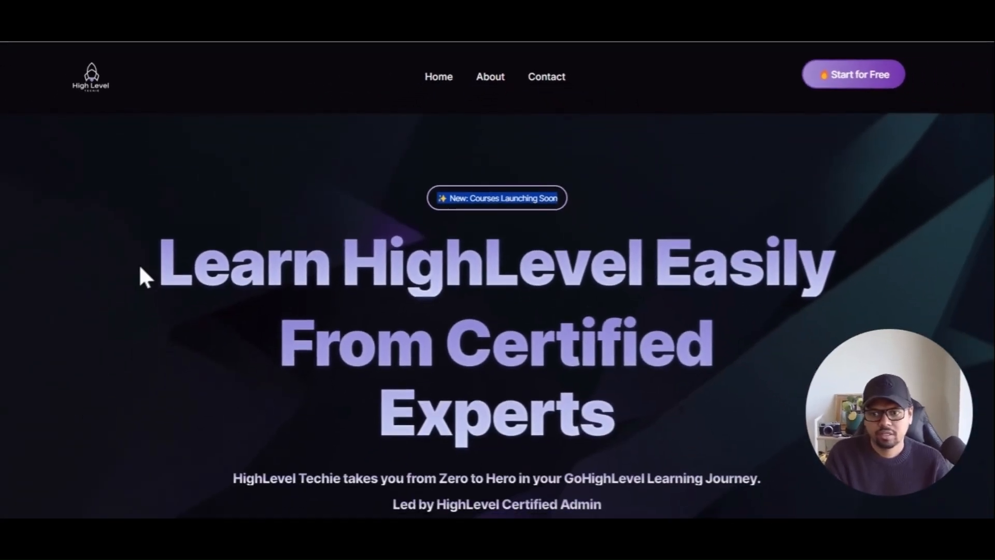
- Replace the placeholder headline with the reference site's copied heading text, "Learn HighLevel Easily from Certified Experts"
{"action": "left_click_drag", "start_coordinate": [140, 268], "coordinate": [646, 415]}
{"action": "key", "text": "ctrl+c"}
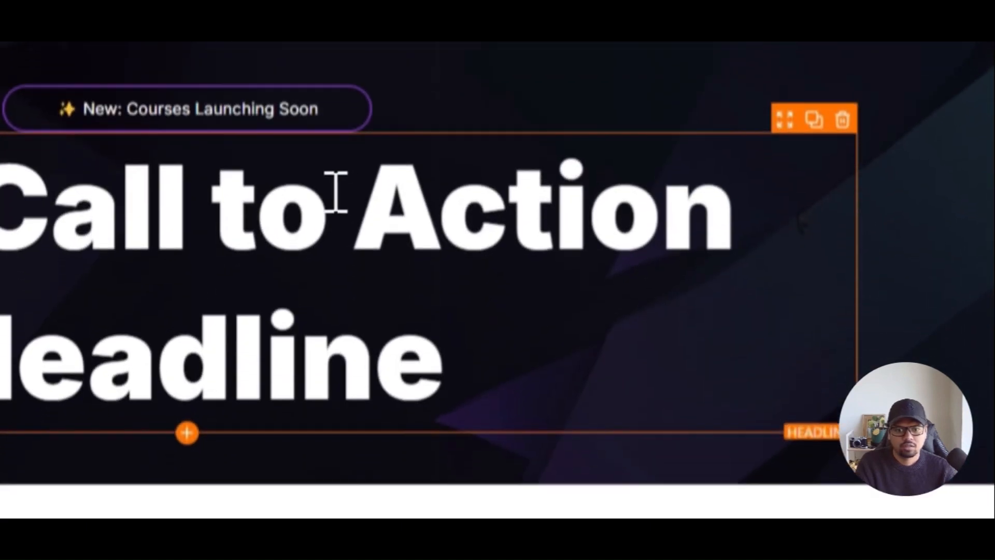
{"action": "key", "text": "ctrl+a"}
{"action": "key", "text": "ctrl+v"}
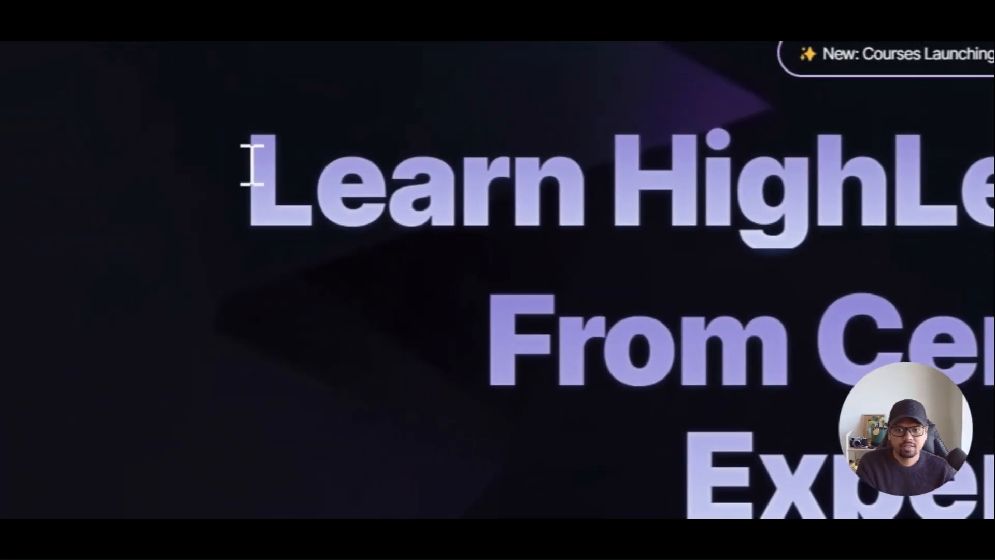
- Copy the h1, h2 gradient text rule from the Custom CSS of the reference site's Home page
{"action": "left_click_drag", "start_coordinate": [251, 166], "coordinate": [327, 409]}
{"action": "left_click", "coordinate": [395, 384]}
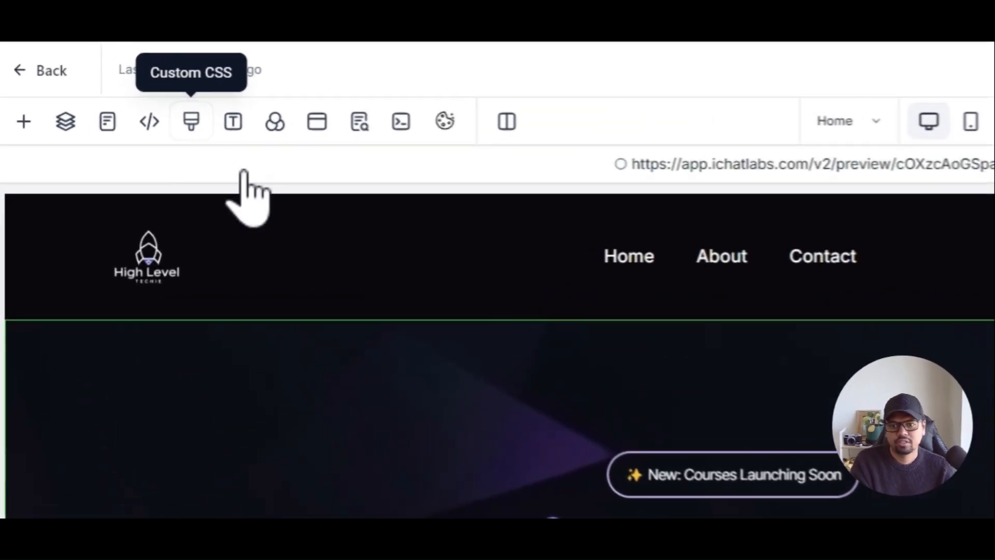
{"action": "left_click", "coordinate": [105, 87]}
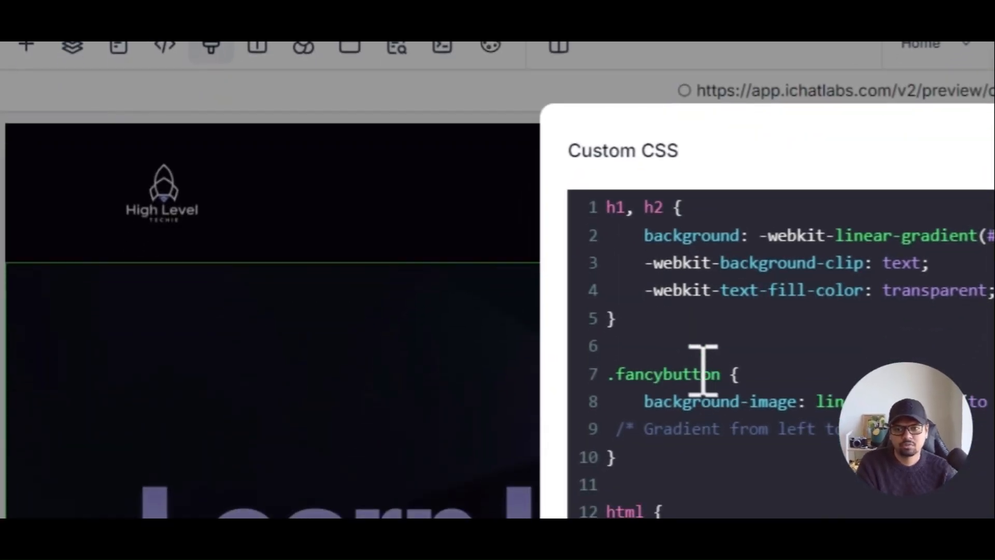
{"action": "left_click_drag", "start_coordinate": [628, 318], "coordinate": [593, 217]}
{"action": "key", "text": "ctrl+c"}
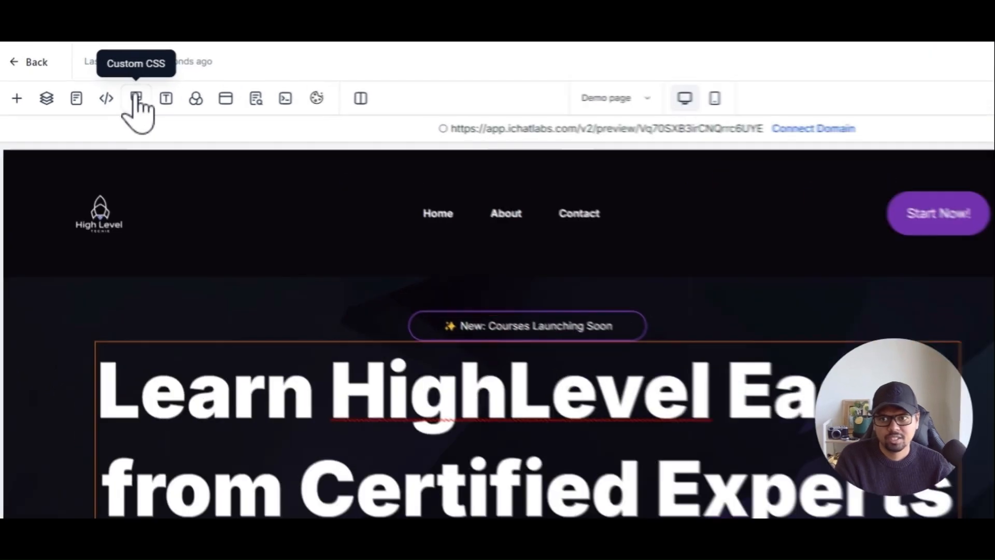
- Paste the copied h1, h2 gradient rule (#a18cd1 to #fff) into the Demo page's Custom CSS and save it
{"action": "left_click", "coordinate": [107, 87]}
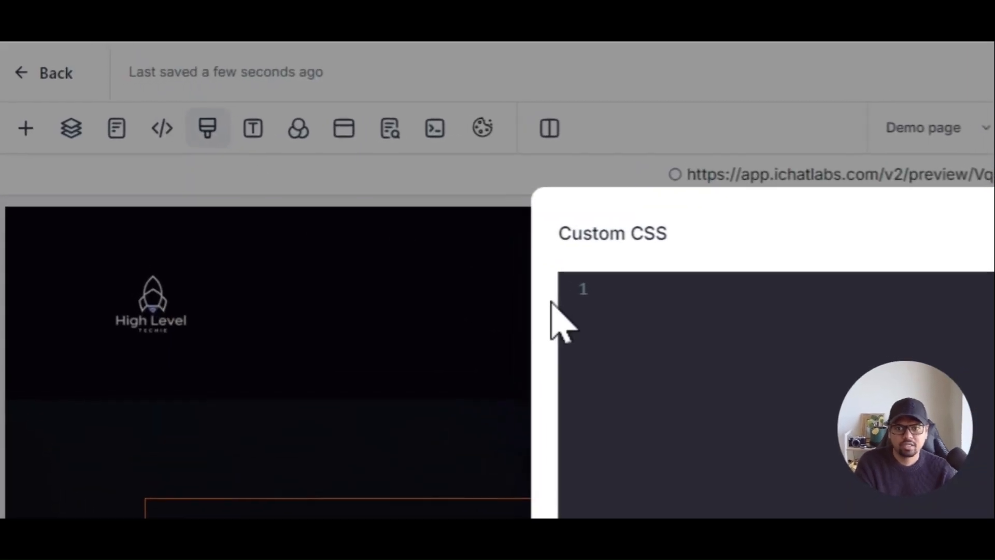
{"action": "key", "text": "ctrl+v"}
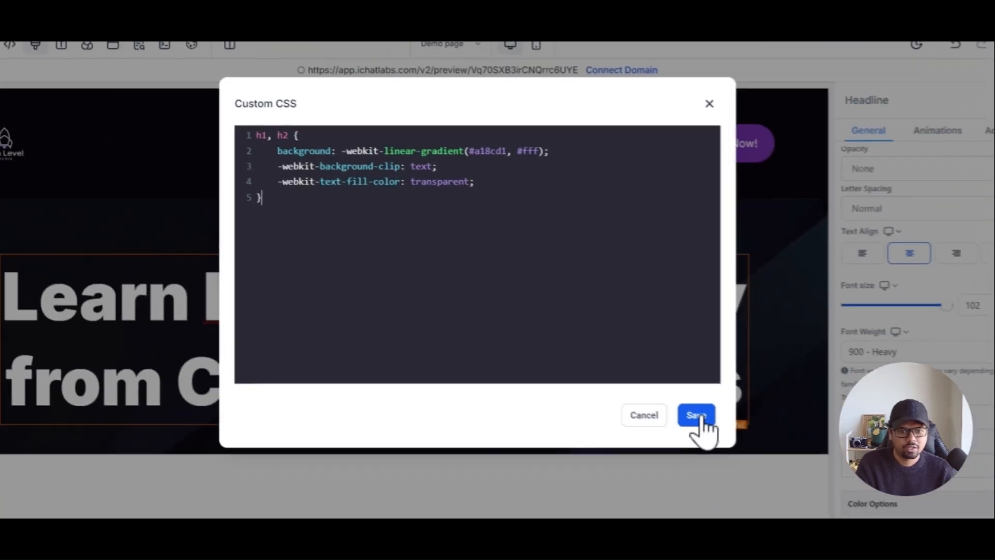
{"action": "left_click", "coordinate": [697, 415]}
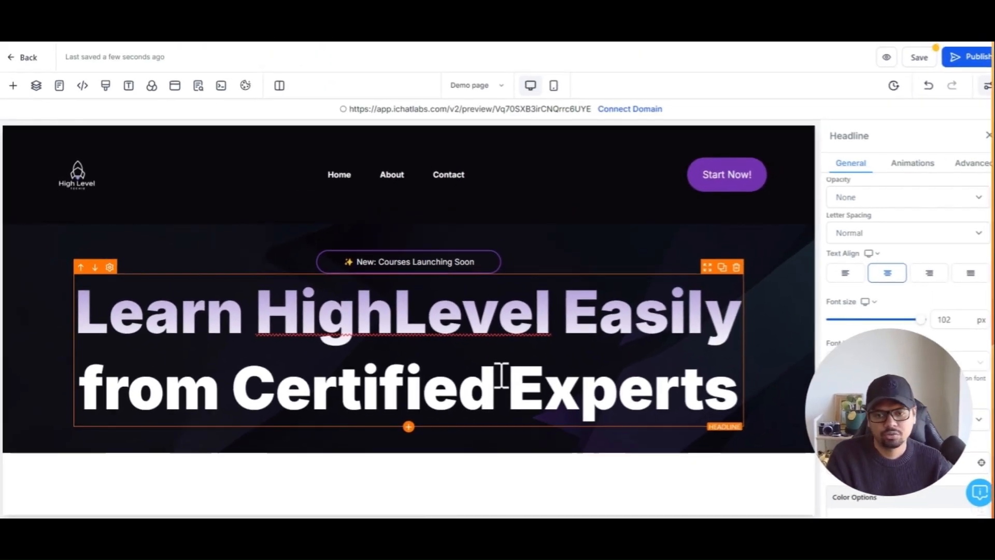
- Open the library of elements that can be added to the Demo page
{"action": "left_click", "coordinate": [13, 85]}
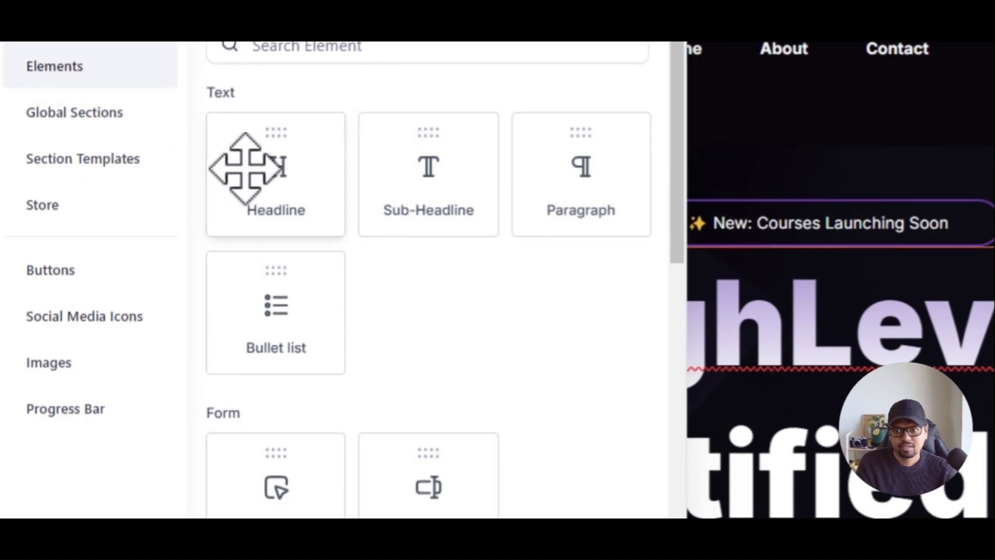
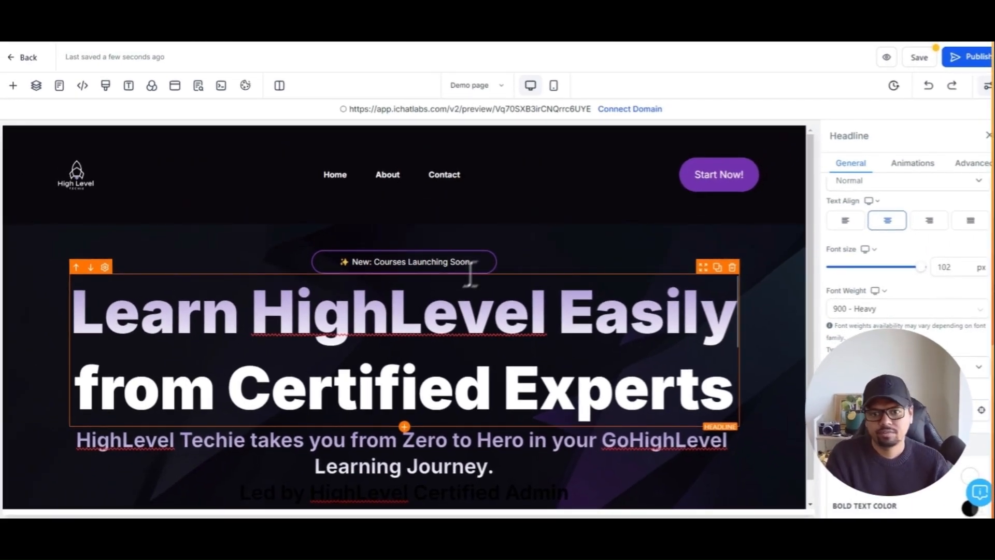
- Following the reference hero's button pair, add a 2 Column row beneath the supporting text in the hero section
{"action": "scroll", "coordinate": [633, 362], "scroll_direction": "down", "scroll_amount": 1}
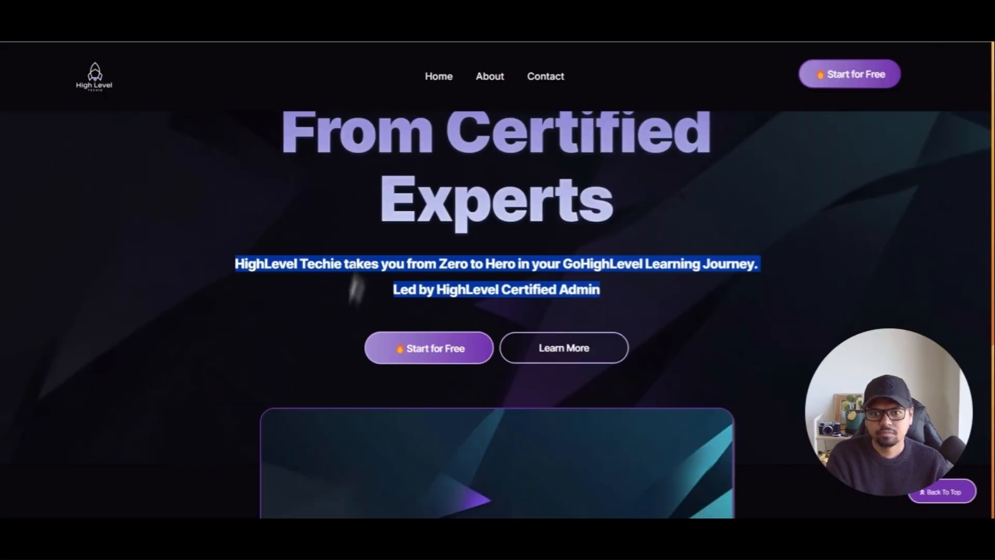
{"action": "scroll", "coordinate": [337, 345], "scroll_direction": "up", "scroll_amount": 1}
{"action": "scroll", "coordinate": [563, 388], "scroll_direction": "down", "scroll_amount": 2}
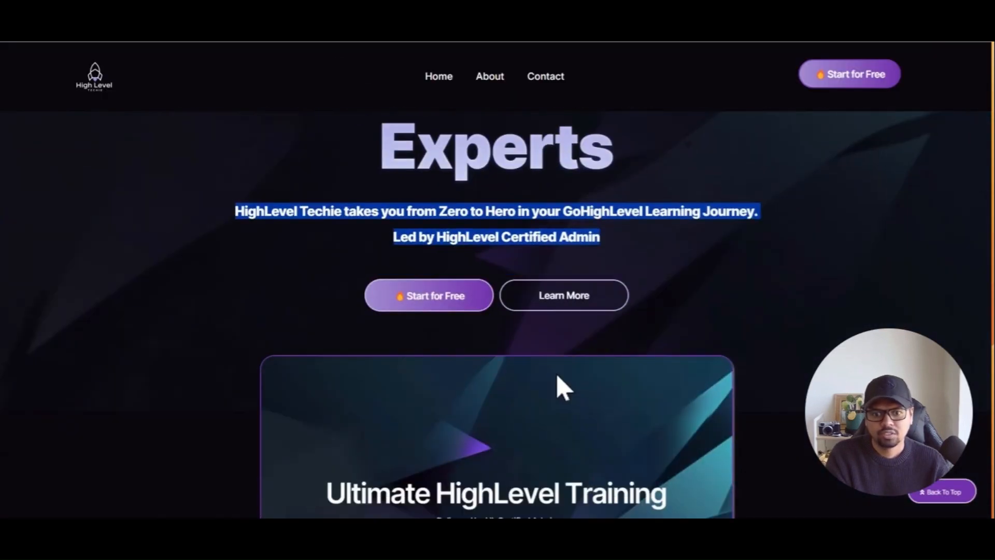
{"action": "left_click", "coordinate": [413, 332]}
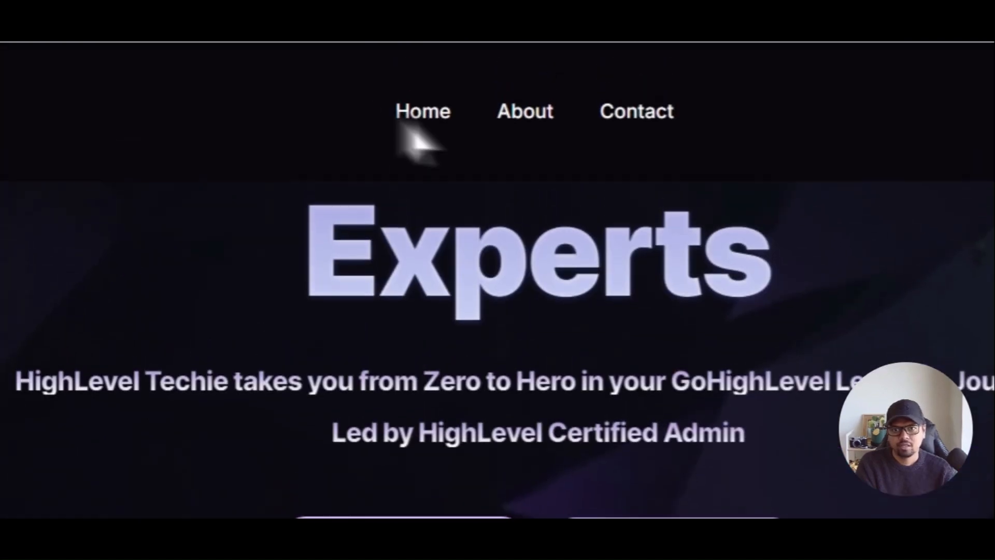
{"action": "left_click", "coordinate": [410, 45]}
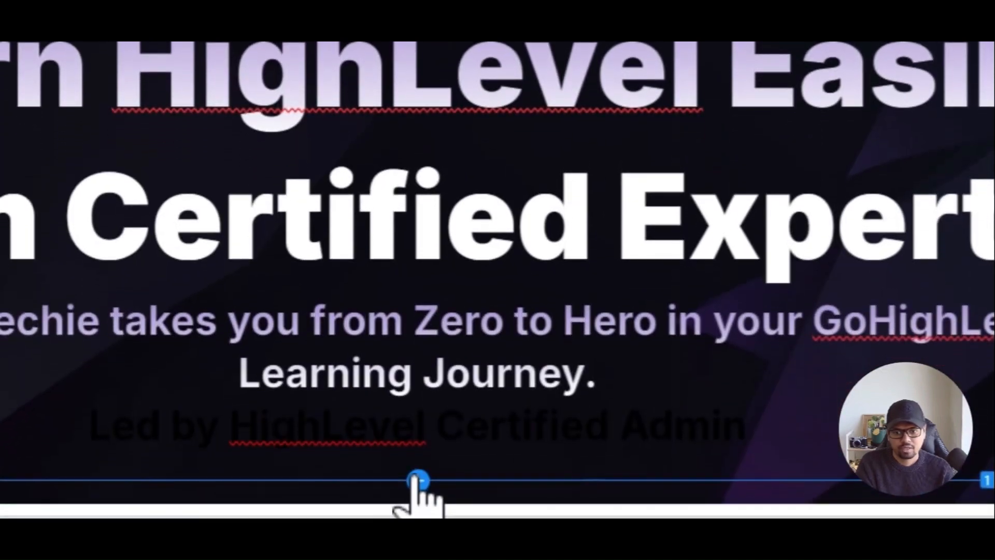
{"action": "left_click", "coordinate": [417, 476]}
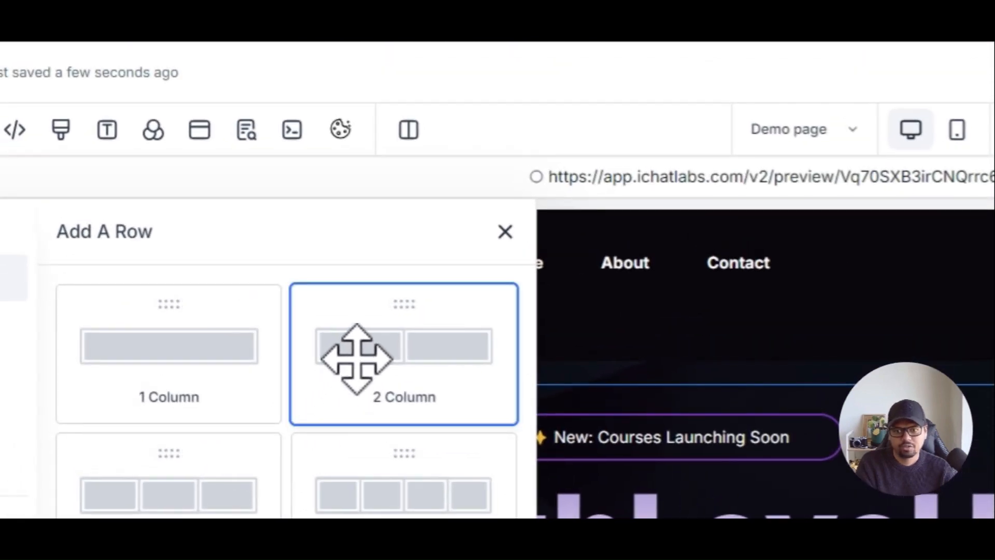
{"action": "left_click_drag", "start_coordinate": [357, 358], "coordinate": [356, 358]}
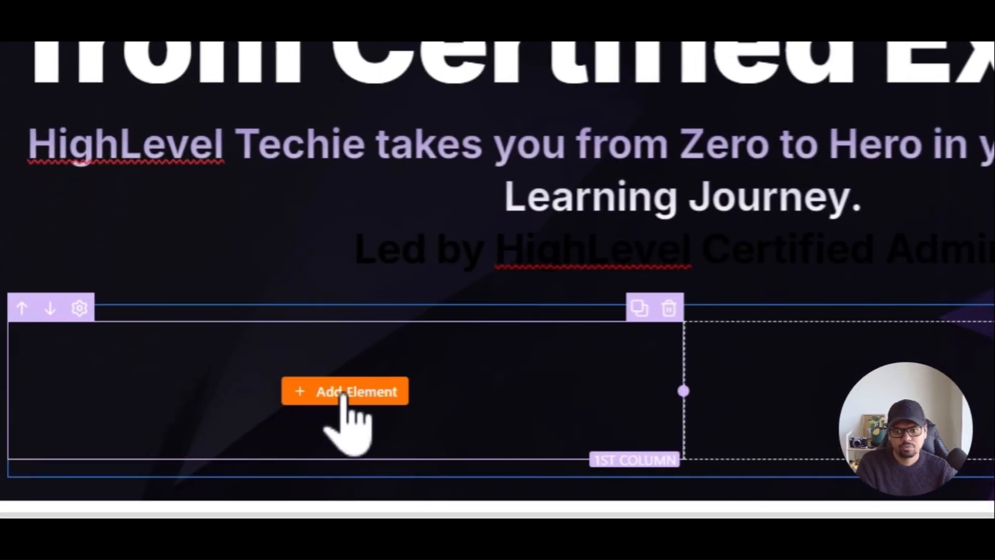
{"action": "left_click", "coordinate": [343, 394]}
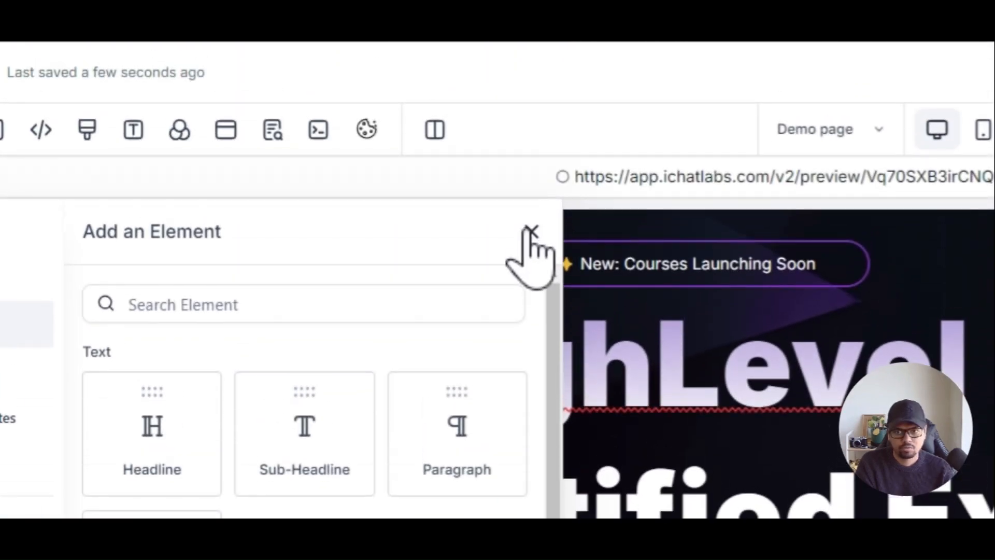
{"action": "left_click", "coordinate": [531, 224]}
{"action": "scroll", "coordinate": [604, 384], "scroll_direction": "up", "scroll_amount": 2}
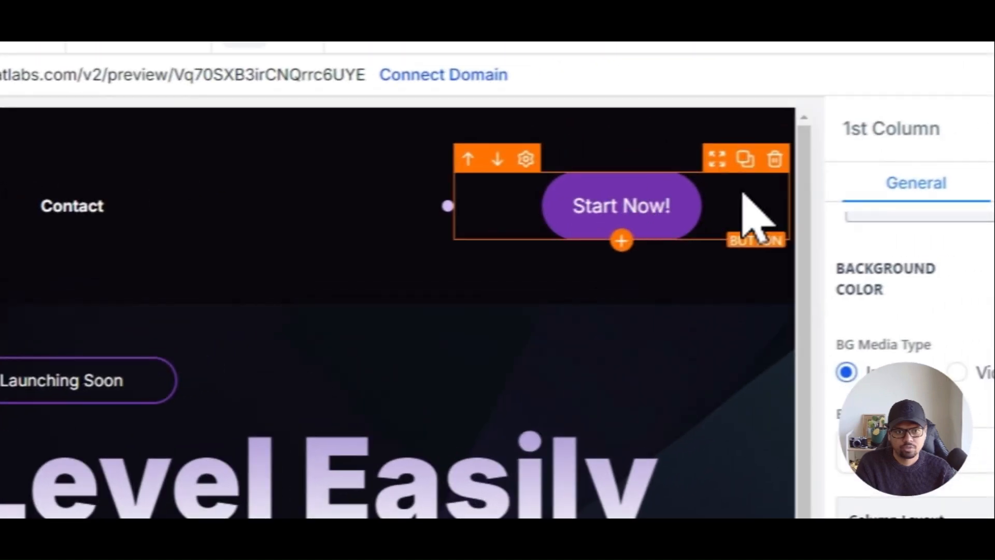
- Duplicate the header's Start Now! button and move the copy into the first column of the hero's 2 Column row
{"action": "left_click", "coordinate": [745, 158]}
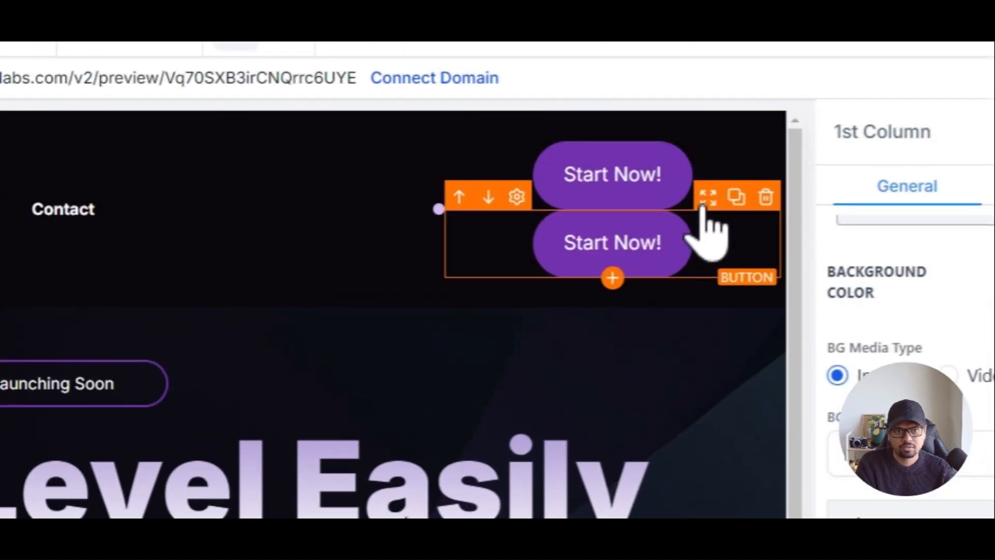
{"action": "left_click_drag", "start_coordinate": [702, 204], "coordinate": [238, 476]}
{"action": "scroll", "coordinate": [282, 325], "scroll_direction": "down", "scroll_amount": 3}
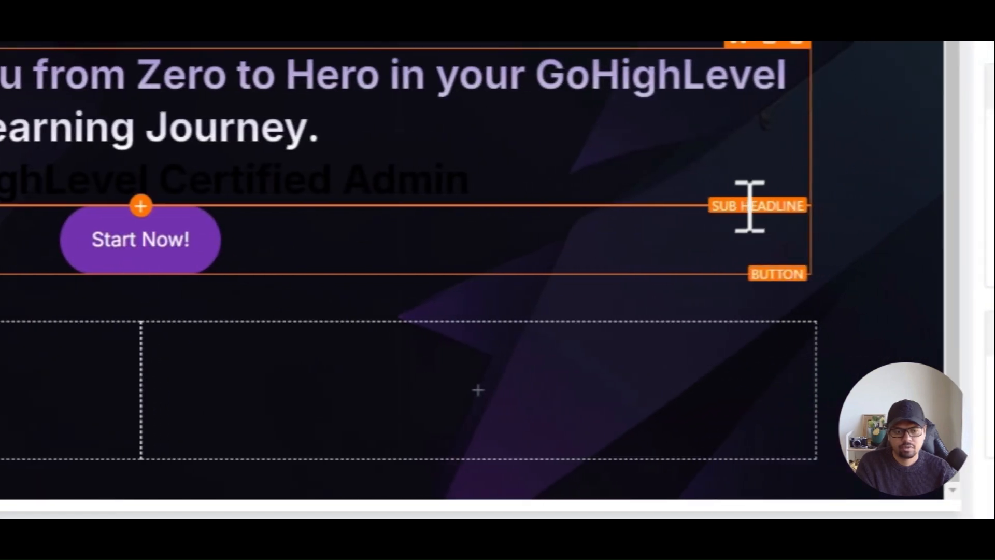
{"action": "left_click_drag", "start_coordinate": [736, 196], "coordinate": [715, 386]}
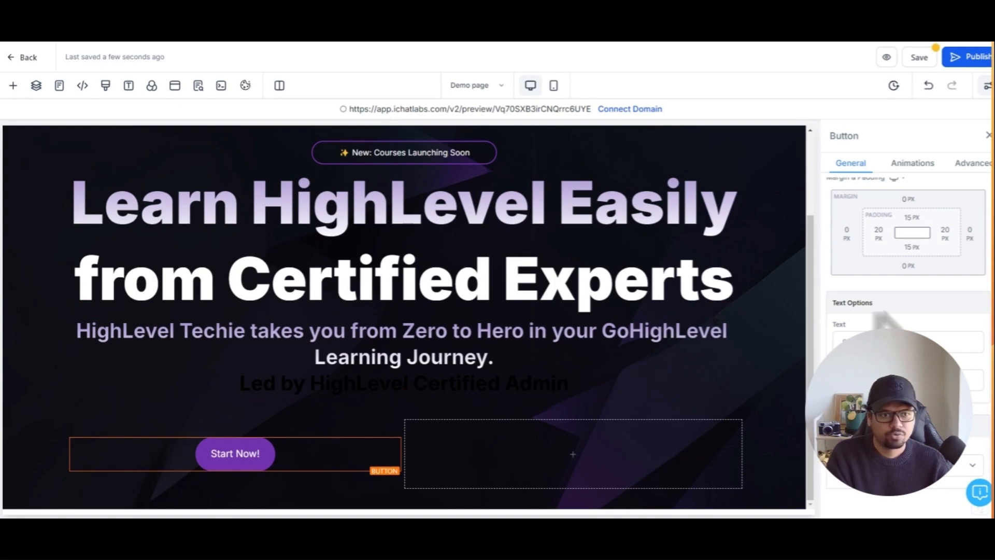
- Right-align the button in the hero row's first column and adjust that column's right margin
{"action": "scroll", "coordinate": [896, 306], "scroll_direction": "up", "scroll_amount": 5}
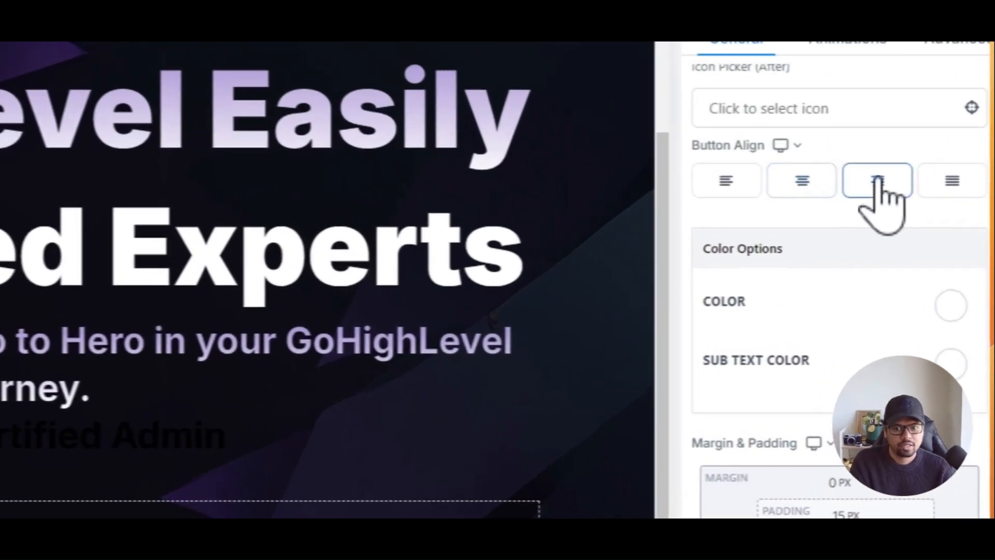
{"action": "left_click", "coordinate": [877, 179]}
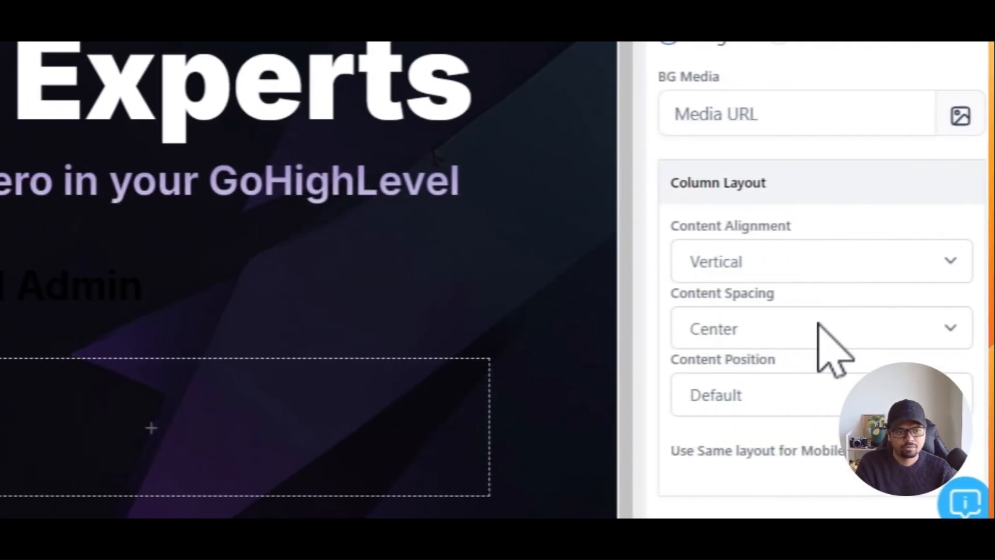
{"action": "scroll", "coordinate": [803, 231], "scroll_direction": "up", "scroll_amount": 3}
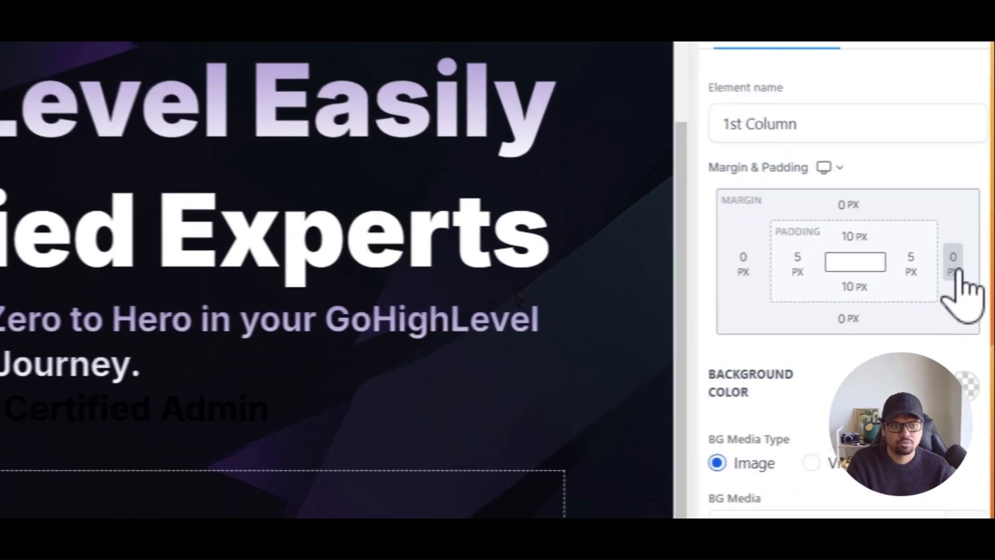
{"action": "left_click", "coordinate": [971, 301]}
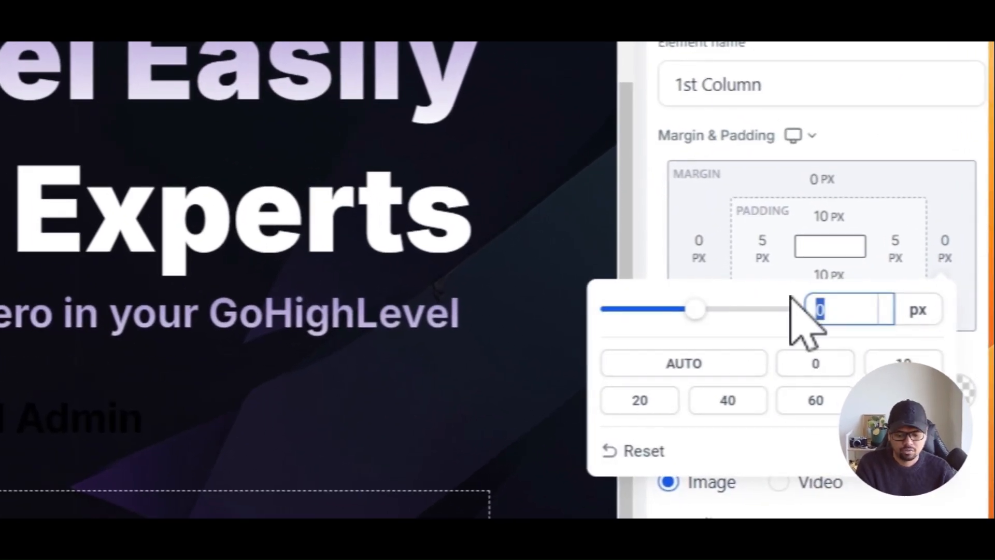
{"action": "left_click", "coordinate": [913, 164]}
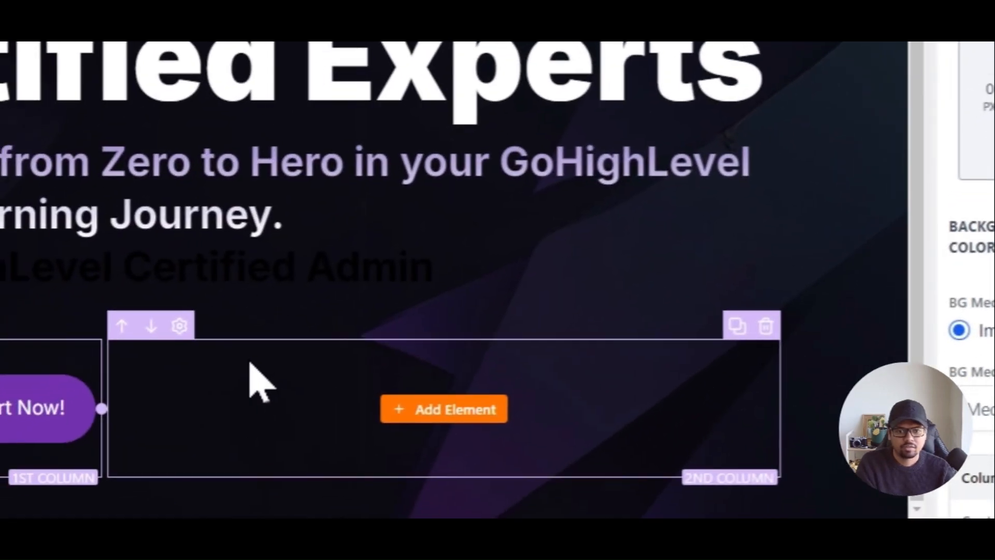
- Set the left margin of the hero row's 2nd column to 5 px
{"action": "left_click", "coordinate": [249, 361]}
{"action": "left_click", "coordinate": [696, 175]}
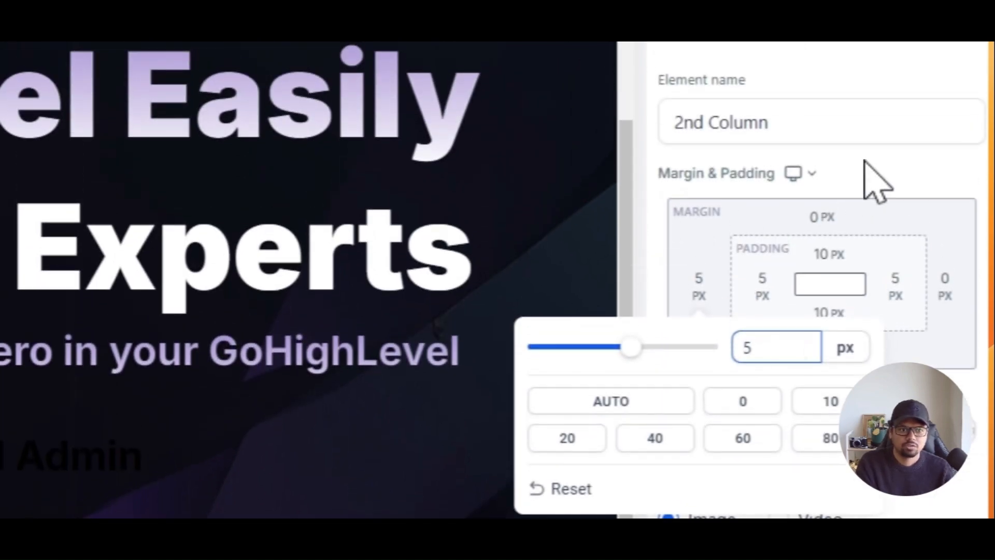
{"action": "left_click", "coordinate": [864, 47]}
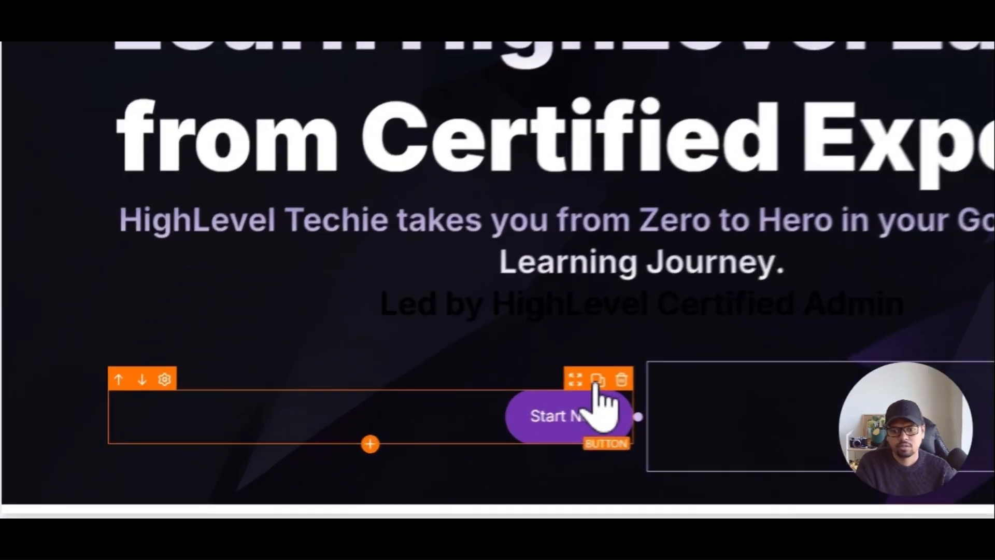
- Duplicate the hero's Start Now! button and move the copy into the 2nd column
{"action": "left_click", "coordinate": [753, 343]}
{"action": "left_click_drag", "start_coordinate": [719, 305], "coordinate": [272, 371]}
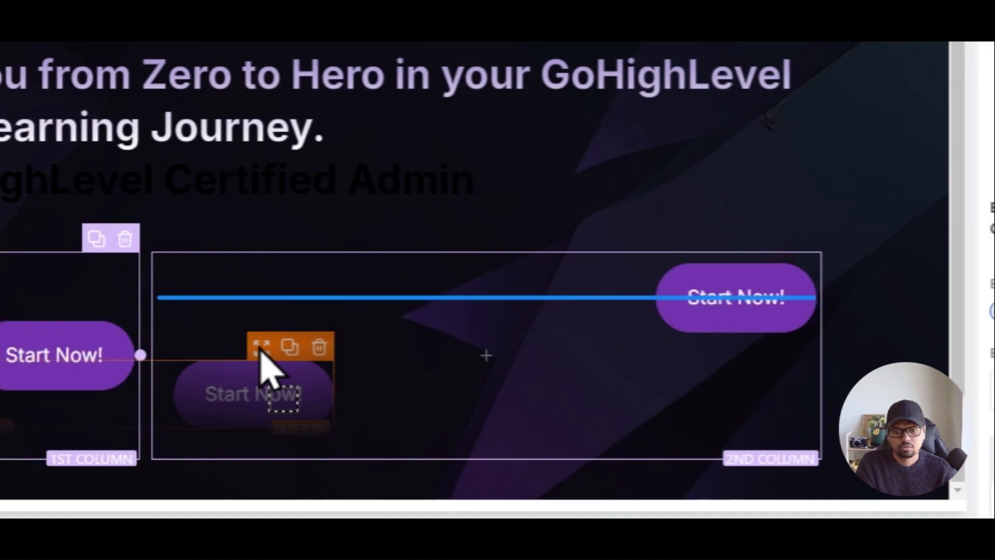
{"action": "left_click_drag", "start_coordinate": [753, 321], "coordinate": [752, 324]}
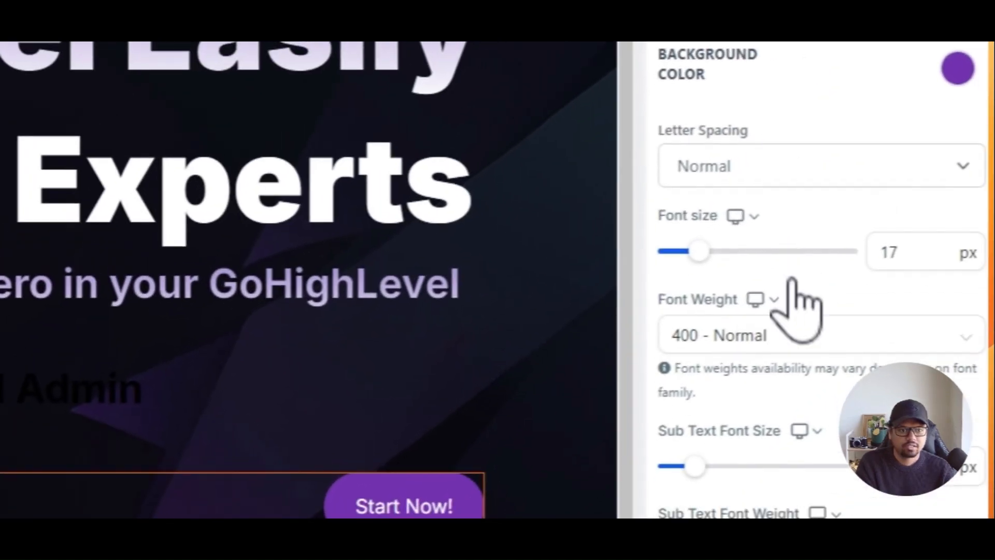
- Left-align the second hero button and change its background style to Line Flat
{"action": "scroll", "coordinate": [798, 311], "scroll_direction": "down", "scroll_amount": 6}
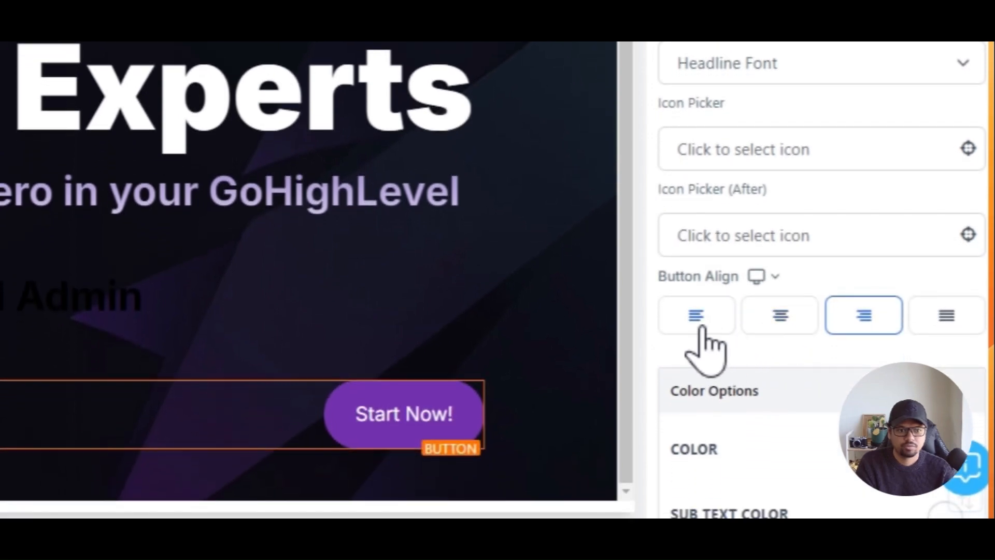
{"action": "left_click", "coordinate": [698, 319]}
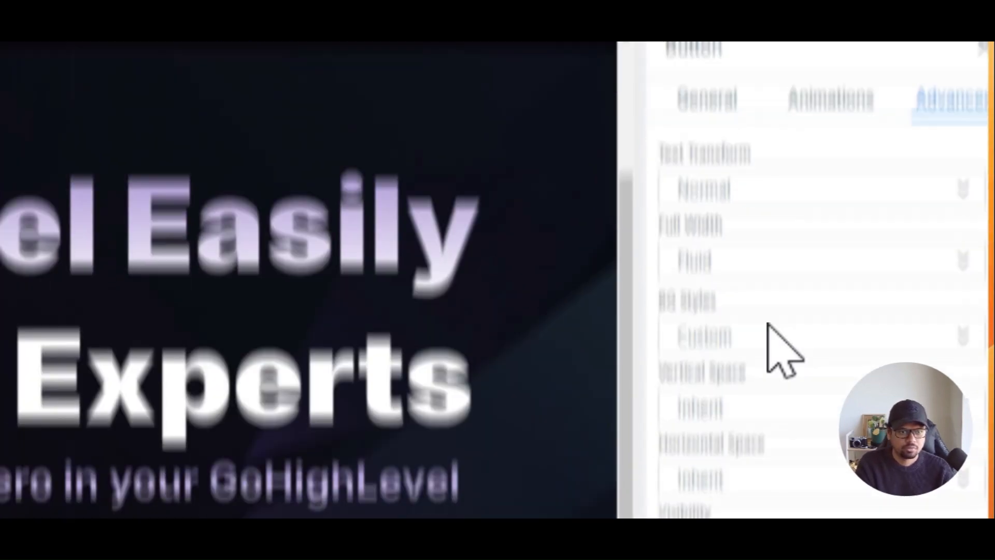
{"action": "left_click", "coordinate": [778, 408]}
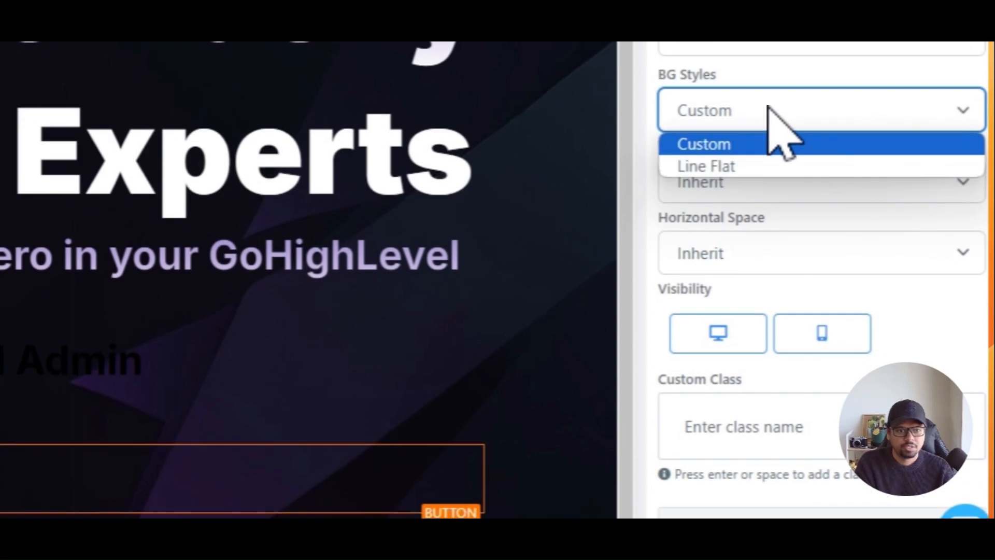
{"action": "left_click", "coordinate": [723, 167]}
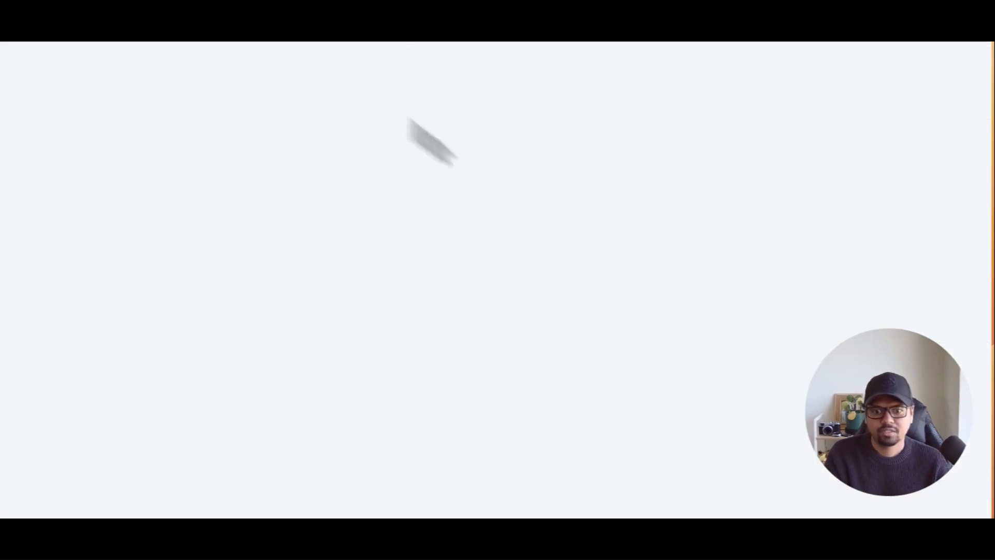
- Following the reference page's layout, add a Full Width section containing a 1 Column row beneath the hero
{"action": "scroll", "coordinate": [526, 300], "scroll_direction": "down", "scroll_amount": 1}
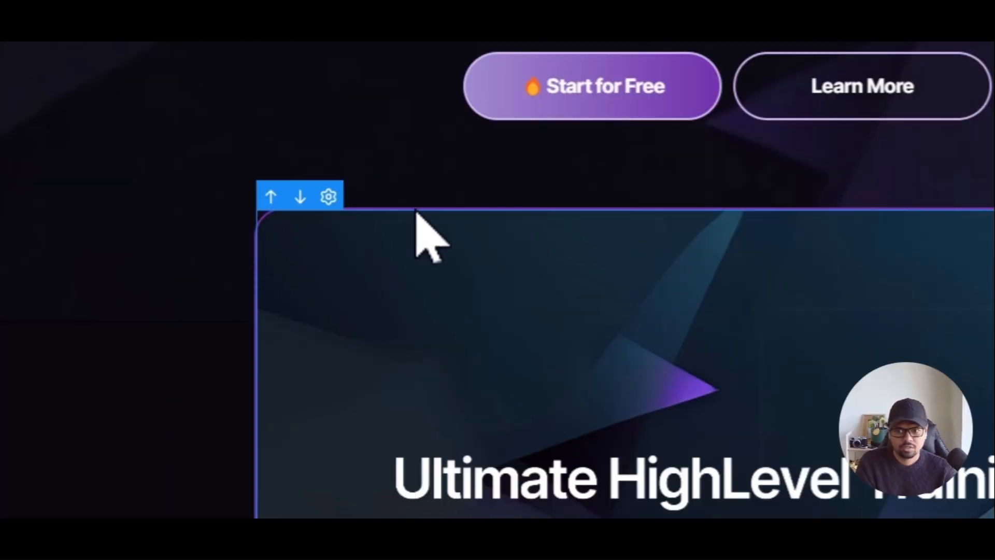
{"action": "scroll", "coordinate": [290, 322], "scroll_direction": "up", "scroll_amount": 2}
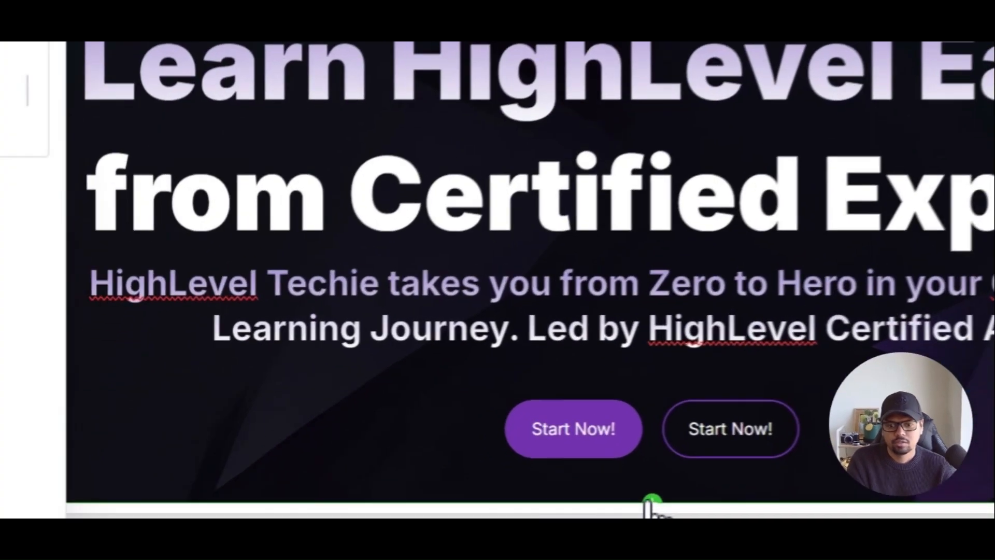
{"action": "left_click", "coordinate": [404, 508]}
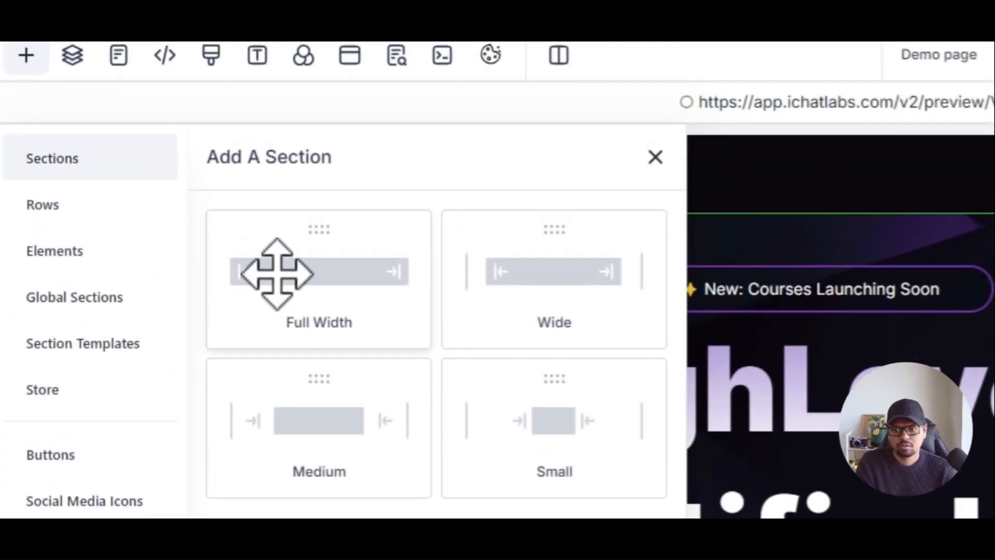
{"action": "left_click", "coordinate": [333, 276]}
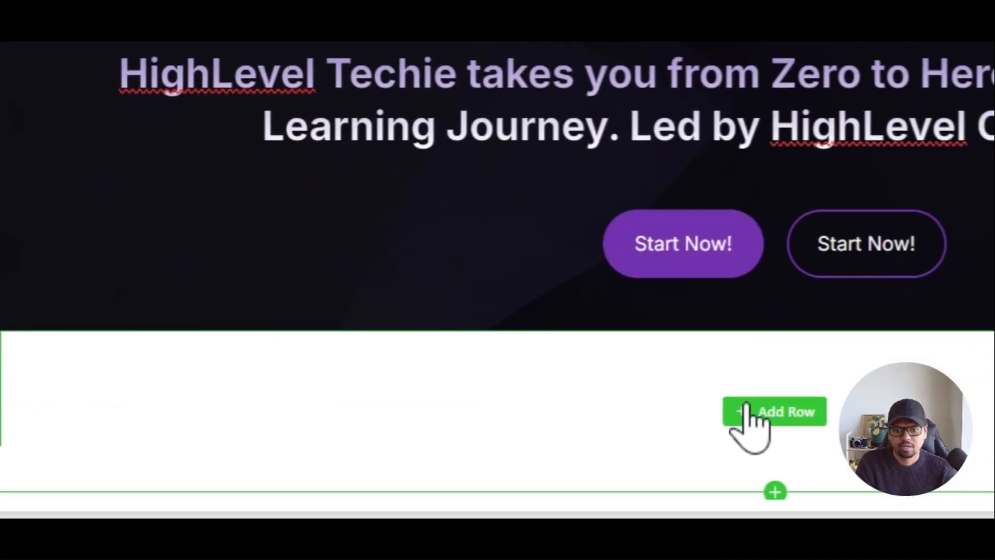
{"action": "left_click", "coordinate": [746, 409]}
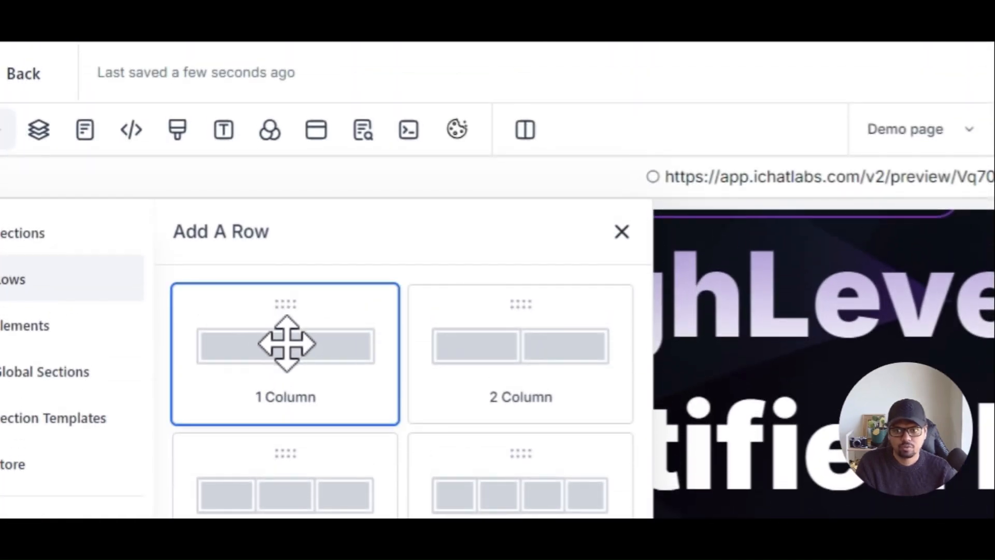
{"action": "left_click", "coordinate": [287, 344]}
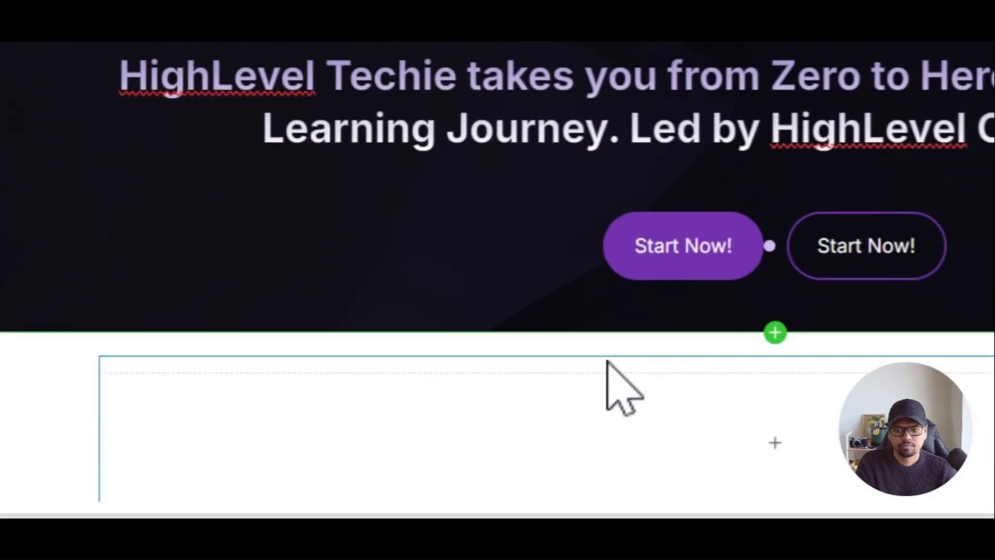
- Narrow the new 1 Column row and give it a Full Border
{"action": "scroll", "coordinate": [606, 360], "scroll_direction": "down", "scroll_amount": 1}
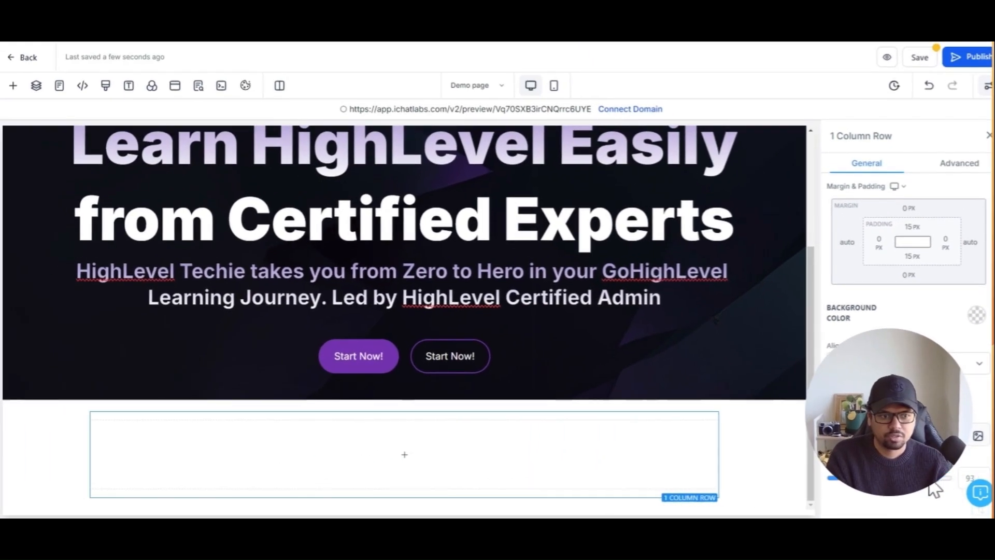
{"action": "left_click_drag", "start_coordinate": [935, 490], "coordinate": [922, 492]}
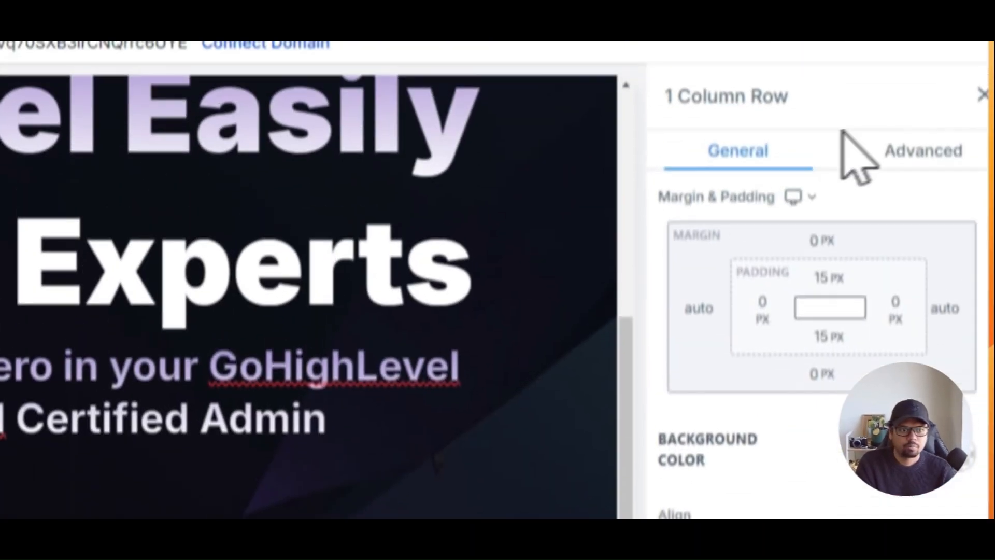
{"action": "left_click", "coordinate": [951, 156]}
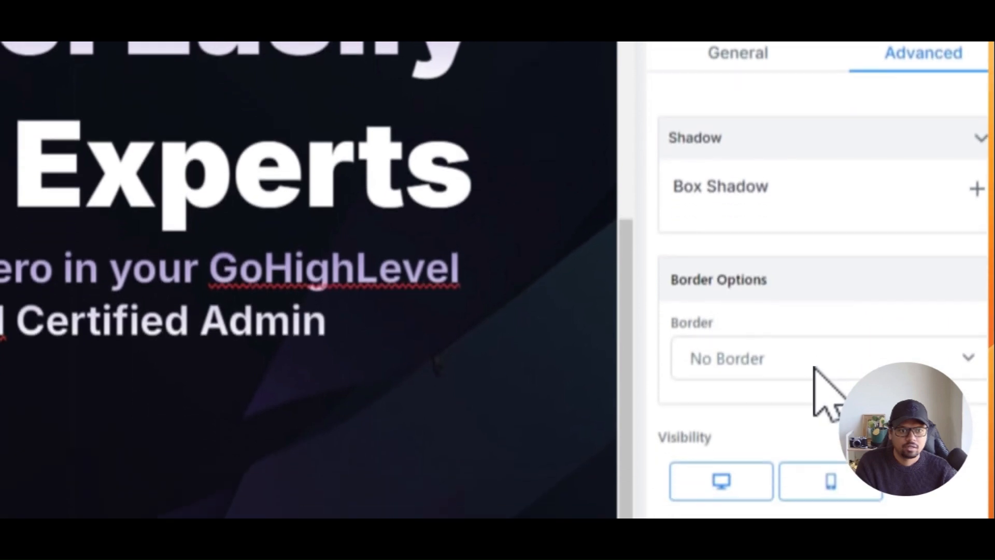
{"action": "left_click", "coordinate": [791, 495]}
{"action": "left_click", "coordinate": [766, 392]}
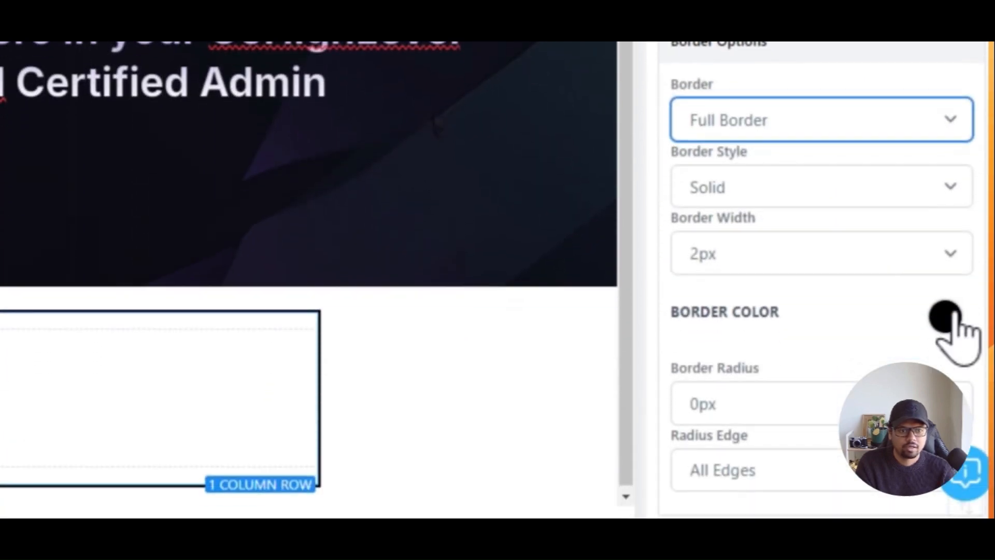
- Color the row's border purple and set its border radius to 25px
{"action": "left_click", "coordinate": [944, 312]}
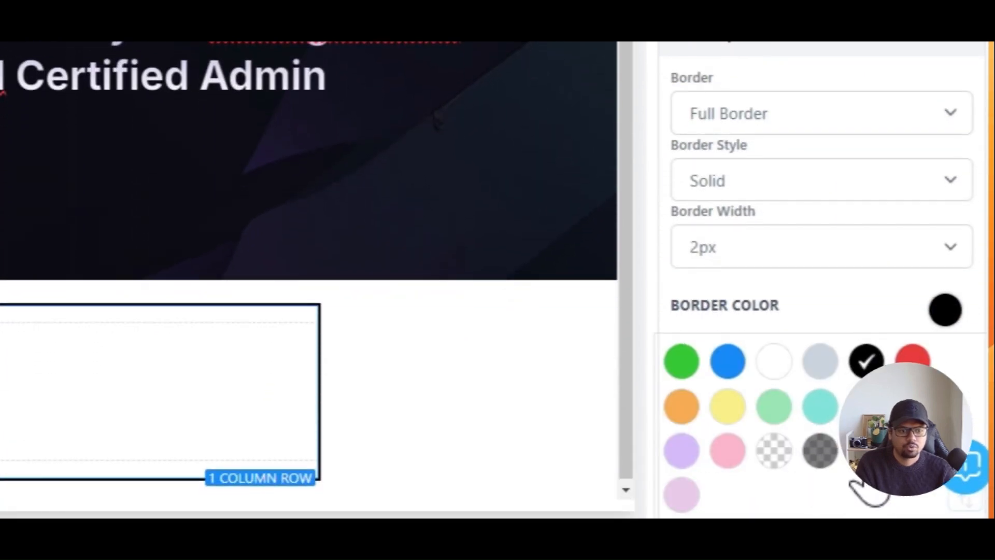
{"action": "left_click", "coordinate": [931, 244]}
{"action": "left_click", "coordinate": [907, 216]}
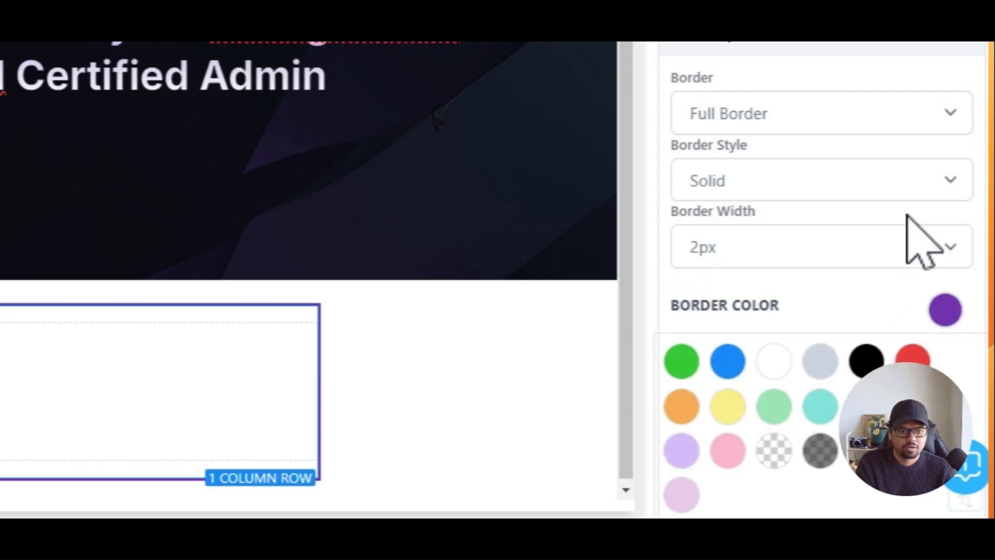
{"action": "scroll", "coordinate": [915, 215], "scroll_direction": "down", "scroll_amount": 5}
{"action": "left_click", "coordinate": [742, 337]}
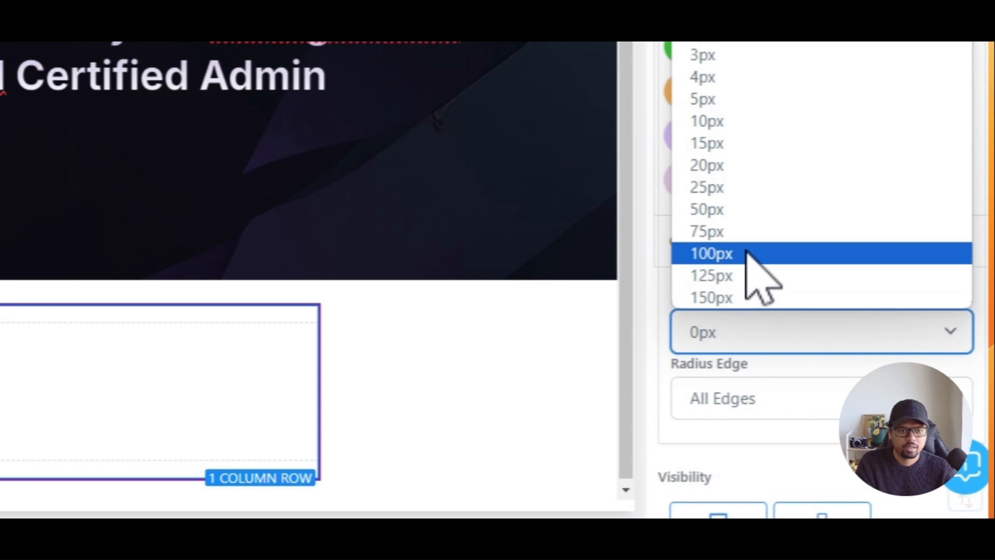
{"action": "left_click", "coordinate": [748, 188]}
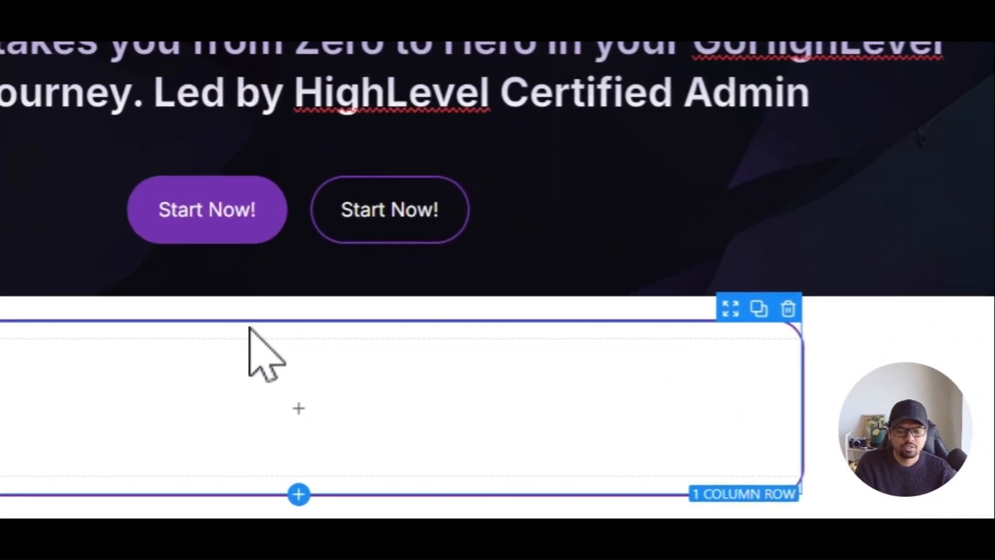
- Search the elements for "im" and add an Image element inside the bordered row
{"action": "mouse_move", "coordinate": [400, 456]}
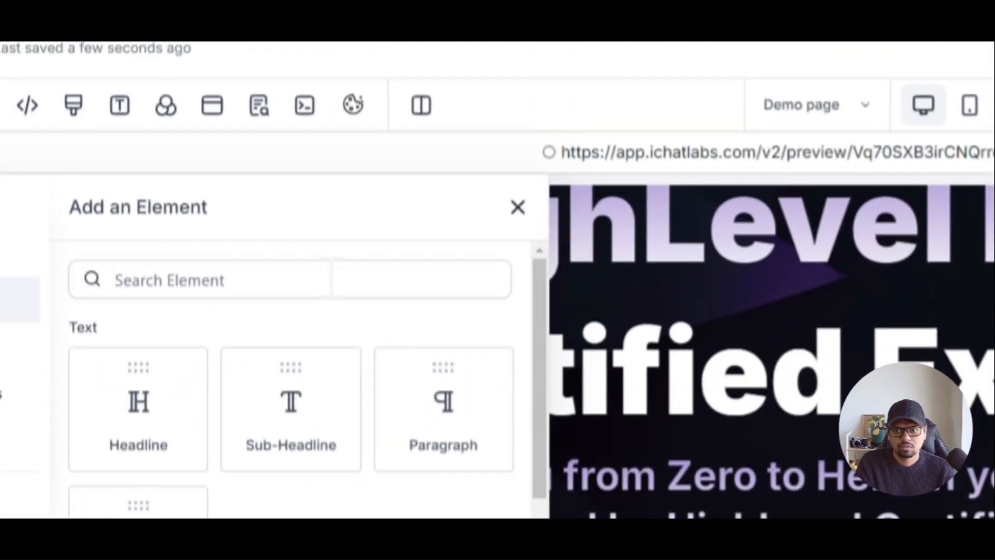
{"action": "left_click", "coordinate": [333, 304]}
{"action": "type", "text": "im"}
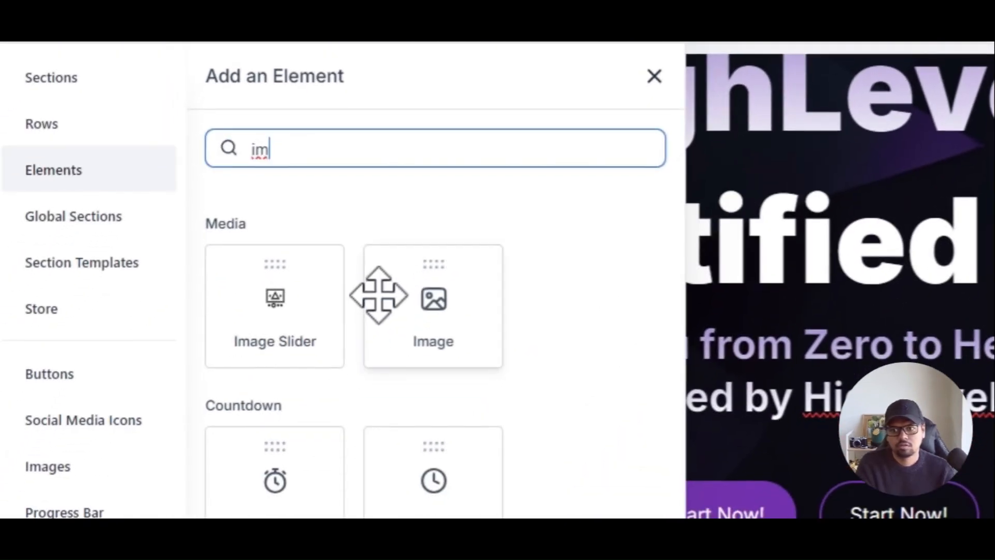
{"action": "left_click_drag", "start_coordinate": [316, 384], "coordinate": [292, 518]}
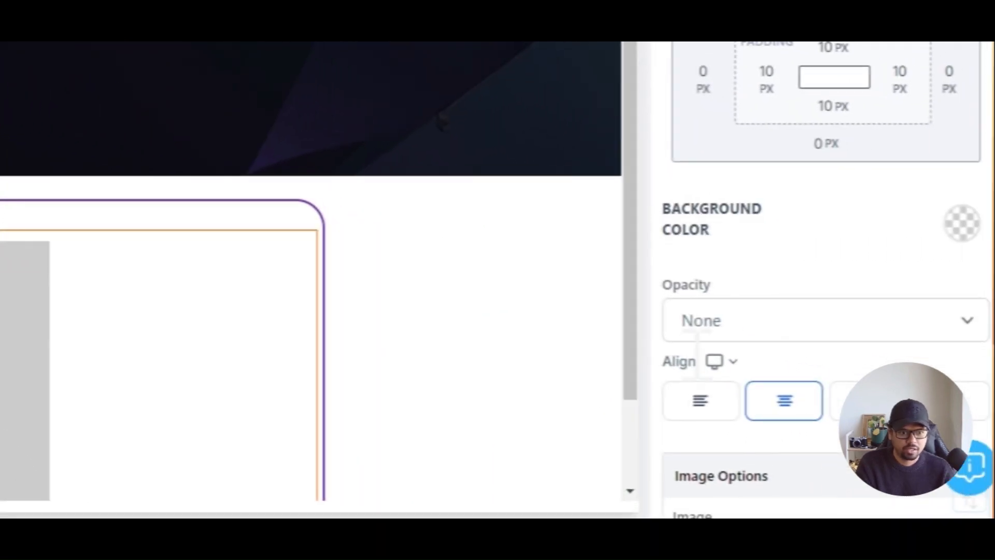
- Load the Ultimate HighLevel Training picture from the media library into the Image element
{"action": "scroll", "coordinate": [824, 311], "scroll_direction": "down", "scroll_amount": 2}
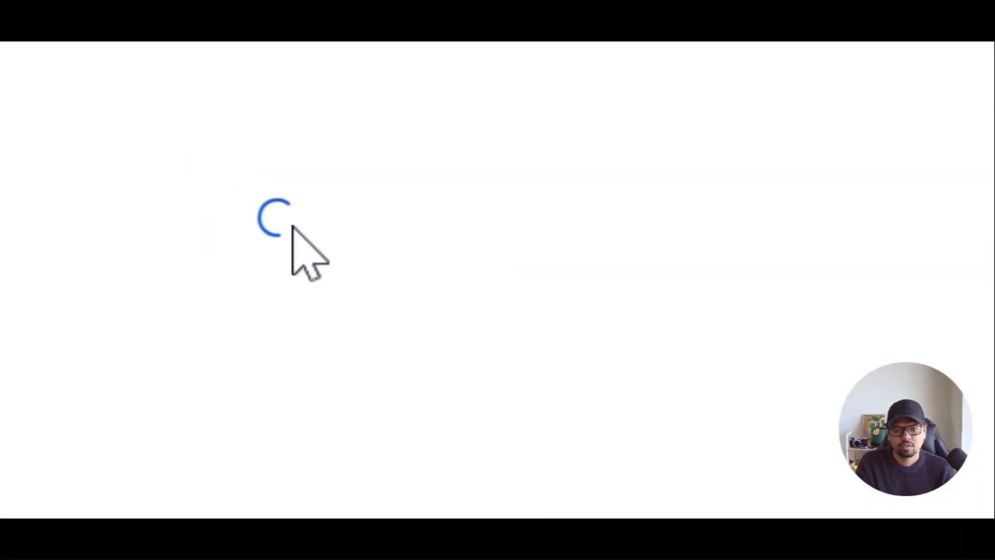
{"action": "scroll", "coordinate": [432, 280], "scroll_direction": "down", "scroll_amount": 15}
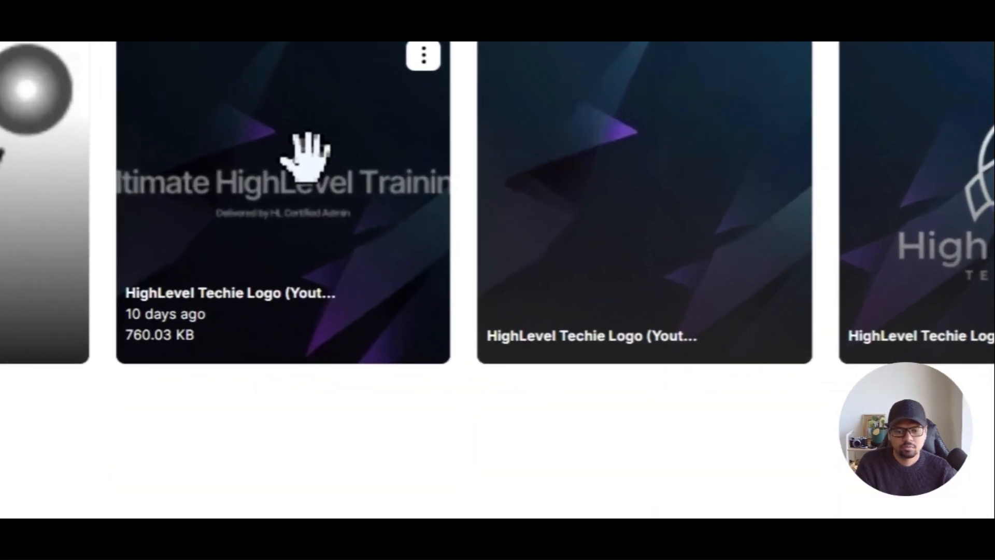
{"action": "left_click", "coordinate": [304, 155]}
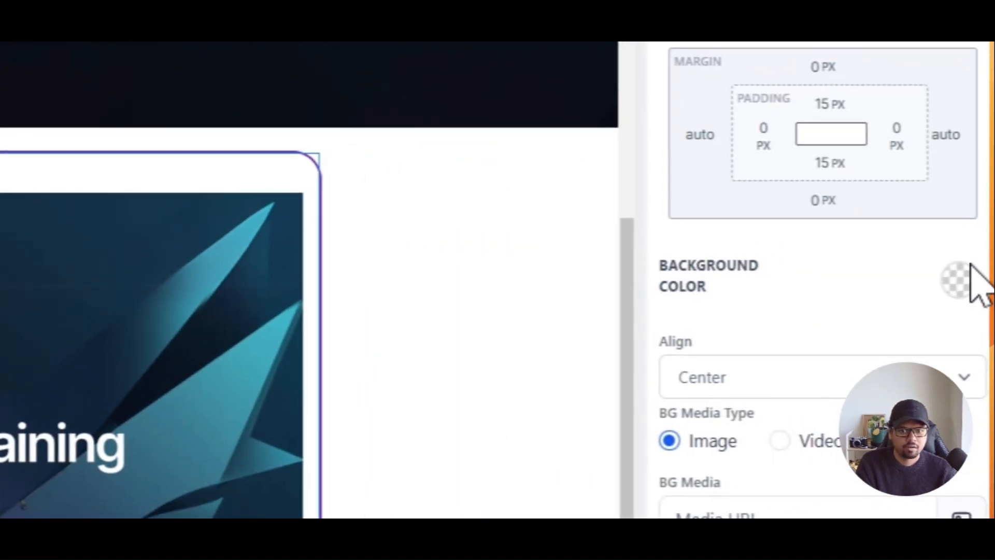
- Give the bordered 1 Column row a black background color and delete the Image element inside it
{"action": "left_click", "coordinate": [980, 280]}
{"action": "left_click", "coordinate": [804, 382]}
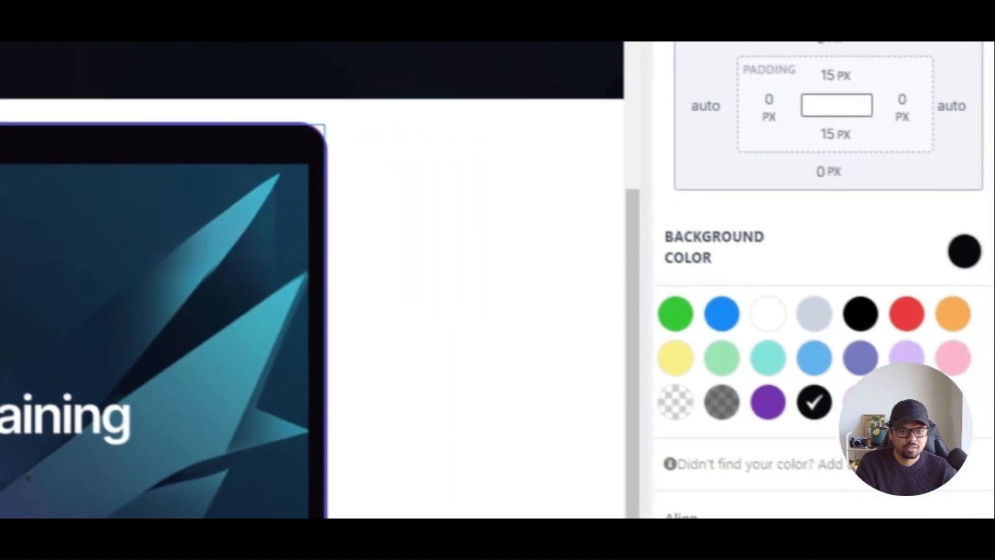
{"action": "scroll", "coordinate": [876, 311], "scroll_direction": "down", "scroll_amount": 1}
{"action": "scroll", "coordinate": [875, 311], "scroll_direction": "up", "scroll_amount": 2}
{"action": "left_click", "coordinate": [288, 288]}
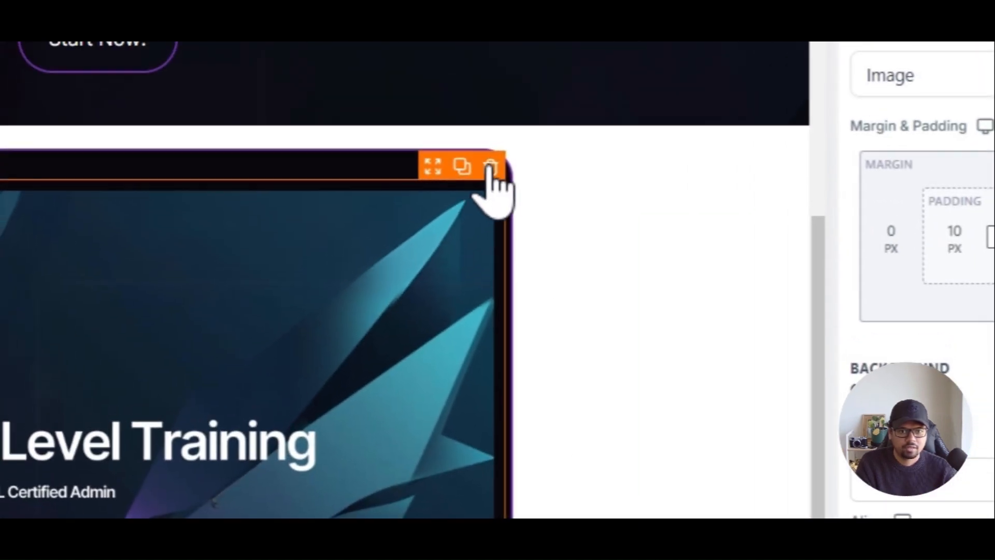
{"action": "left_click", "coordinate": [482, 120]}
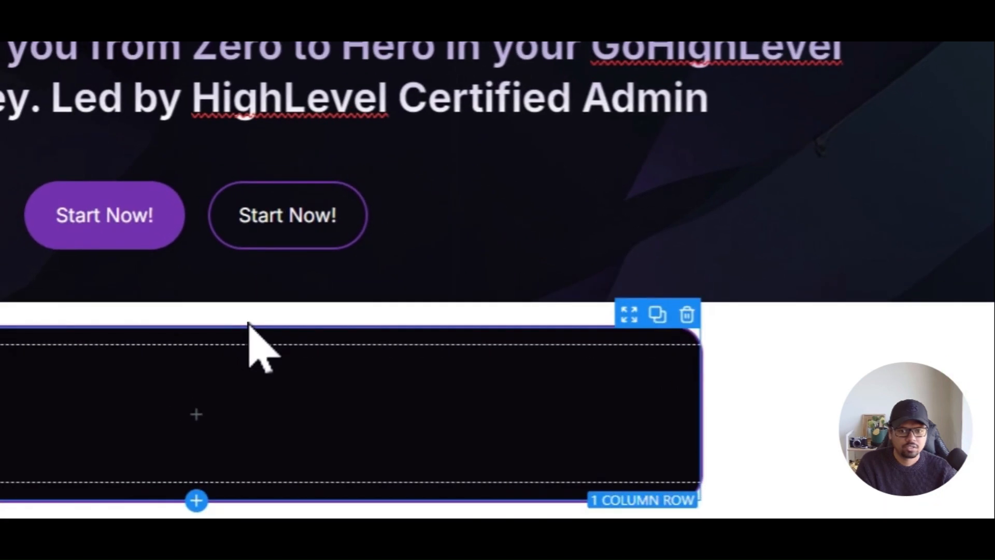
- Use the Ultimate HighLevel Training picture as the bordered row's background image, with the image option Full Center
{"action": "left_click", "coordinate": [377, 385]}
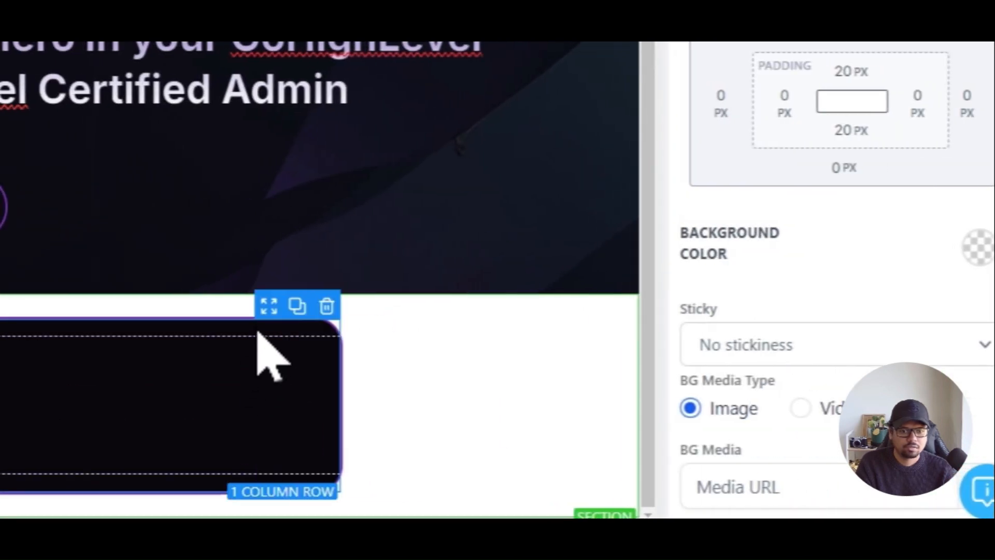
{"action": "left_click", "coordinate": [257, 331]}
{"action": "scroll", "coordinate": [909, 295], "scroll_direction": "down", "scroll_amount": 1}
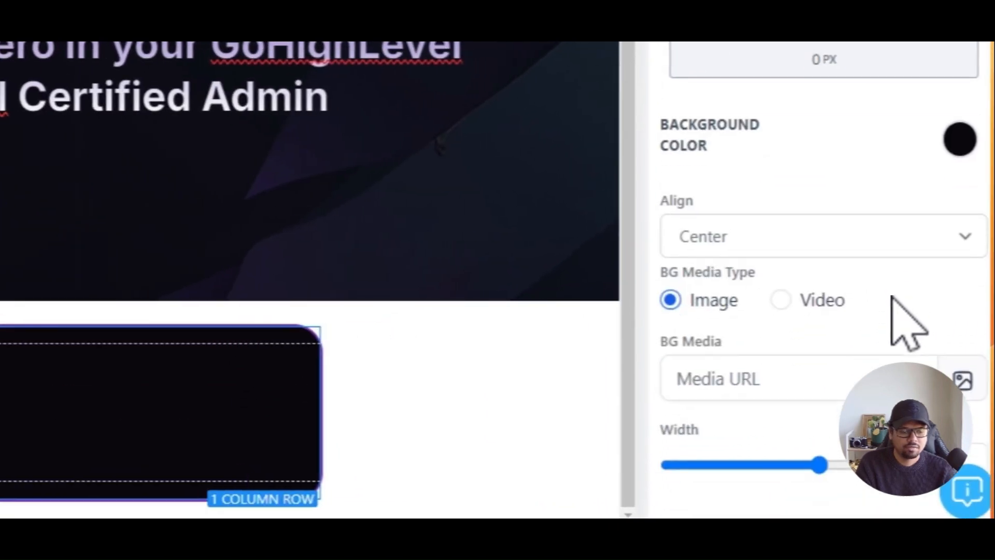
{"action": "left_click", "coordinate": [962, 378]}
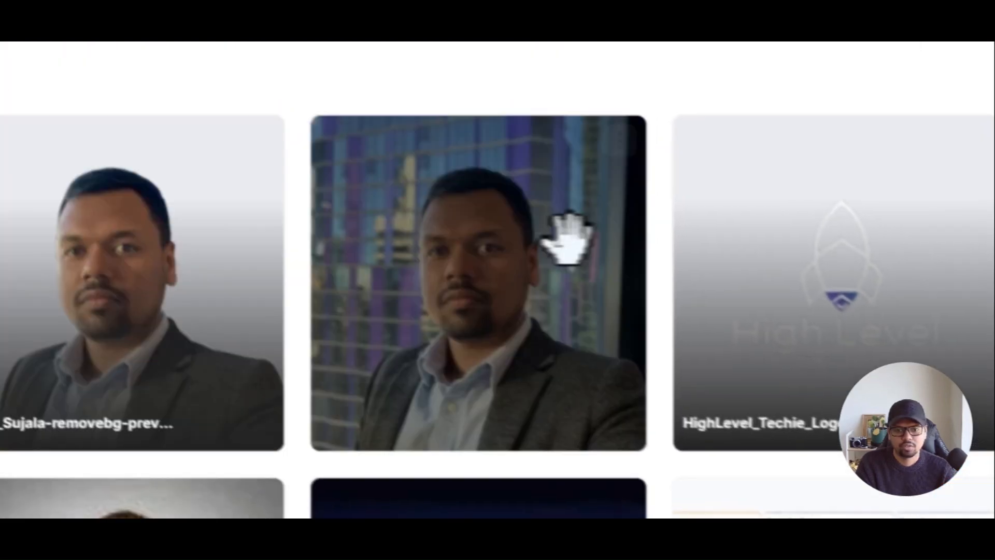
{"action": "scroll", "coordinate": [655, 289], "scroll_direction": "down", "scroll_amount": 10}
{"action": "scroll", "coordinate": [655, 290], "scroll_direction": "down", "scroll_amount": 5}
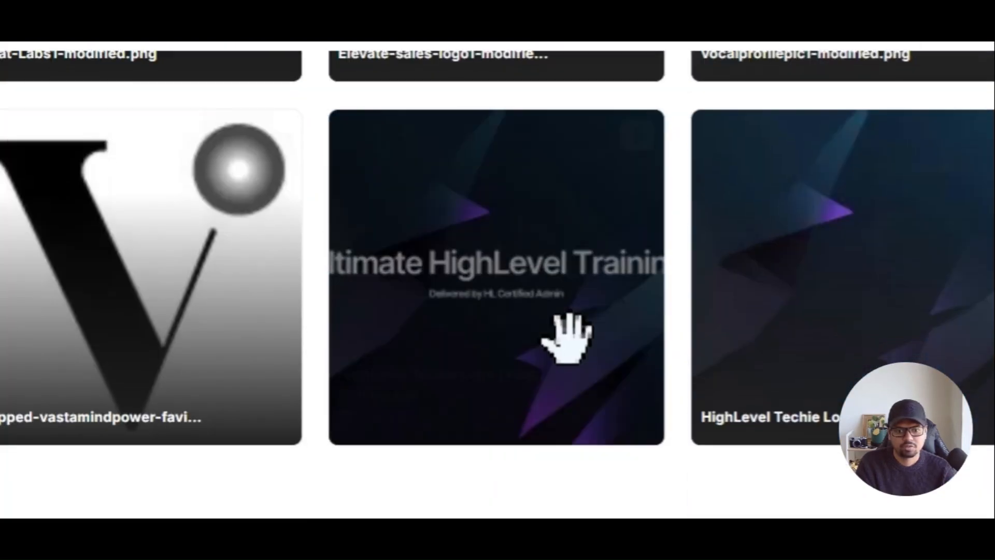
{"action": "left_click", "coordinate": [422, 215]}
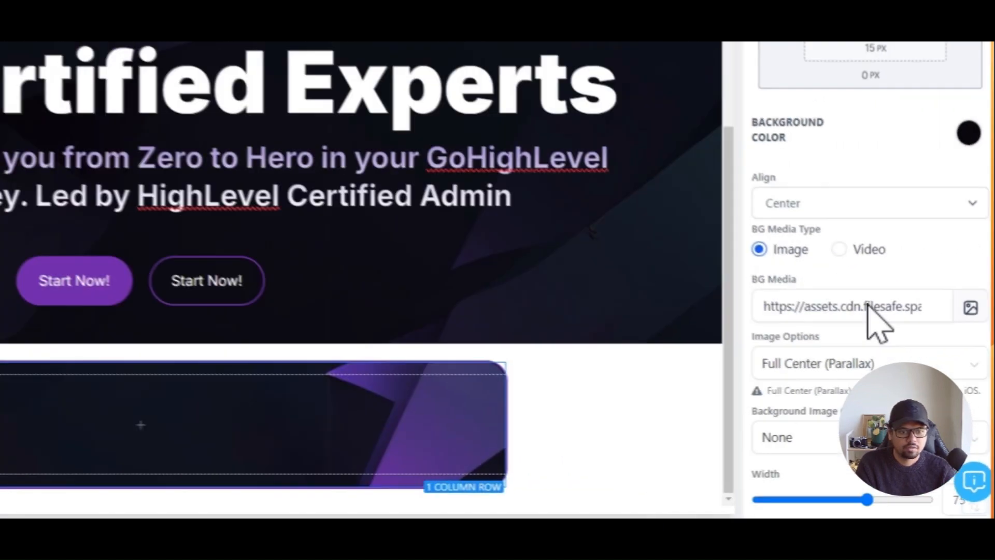
{"action": "left_click", "coordinate": [840, 365]}
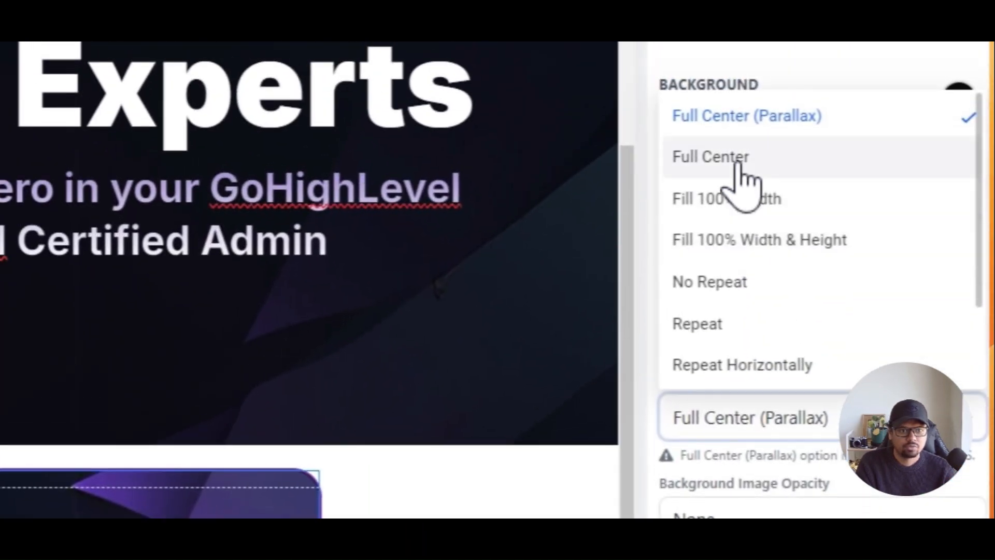
{"action": "left_click", "coordinate": [738, 164]}
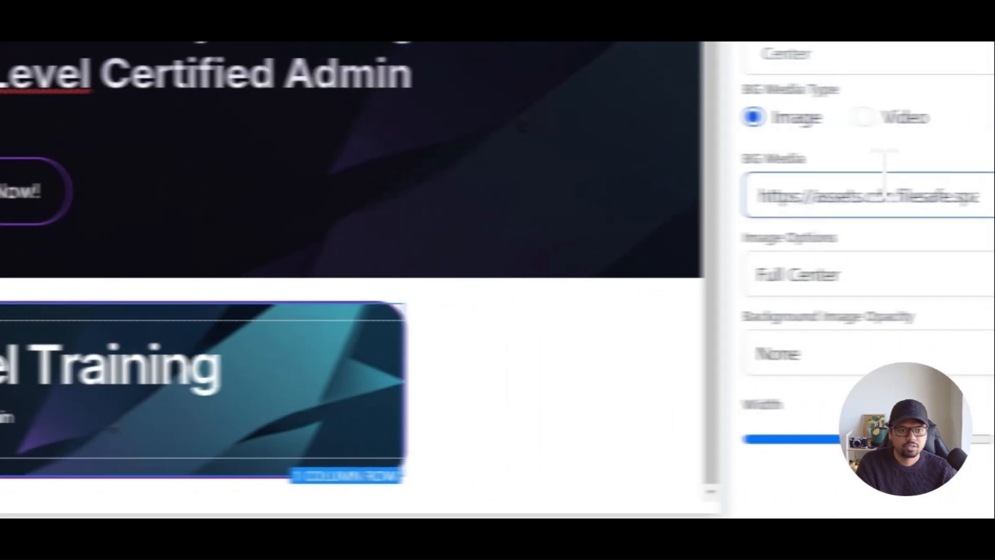
- Set the bordered row's top and bottom padding to 140px each
{"action": "scroll", "coordinate": [883, 173], "scroll_direction": "up", "scroll_amount": 3}
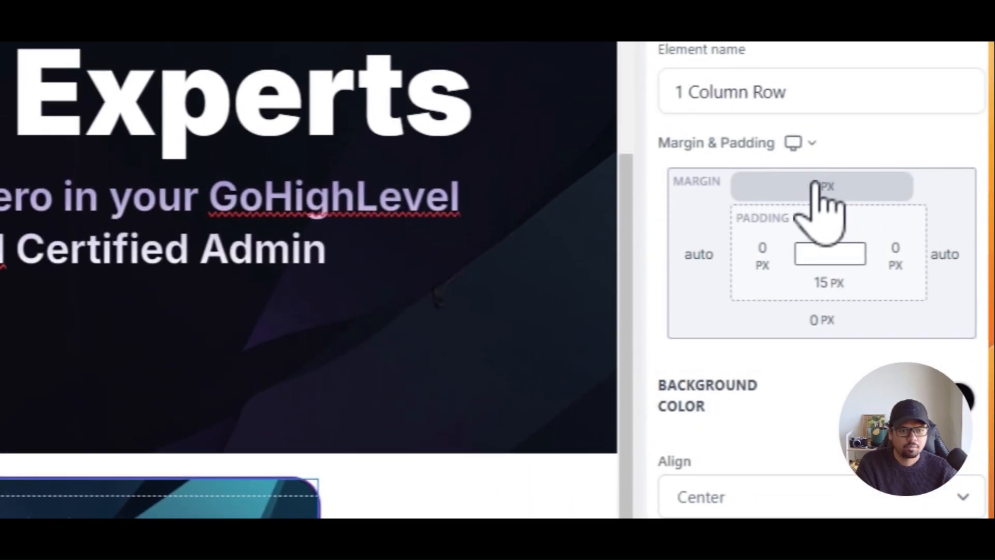
{"action": "left_click", "coordinate": [828, 224]}
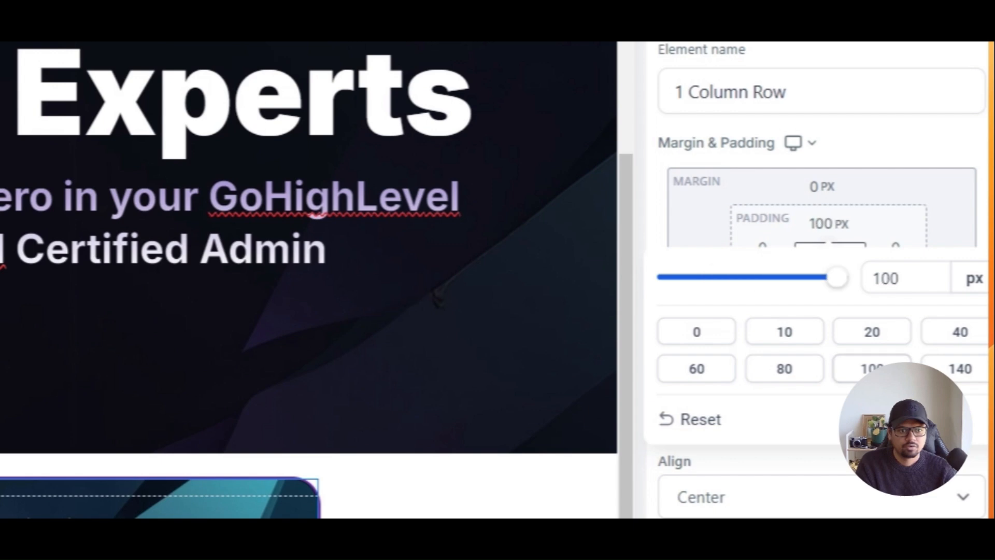
{"action": "left_click", "coordinate": [960, 368]}
{"action": "left_click", "coordinate": [872, 330]}
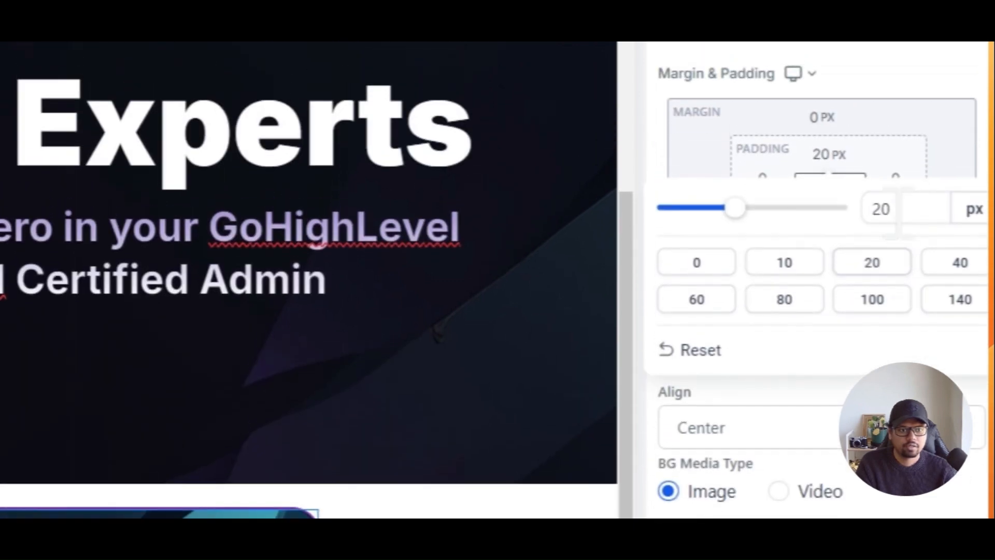
{"action": "left_click", "coordinate": [971, 303]}
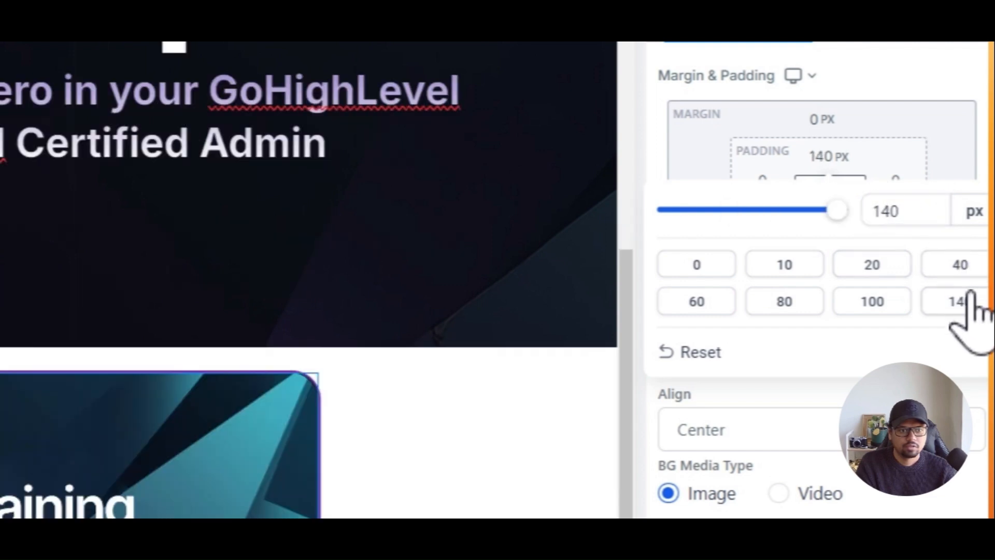
{"action": "left_click", "coordinate": [839, 232]}
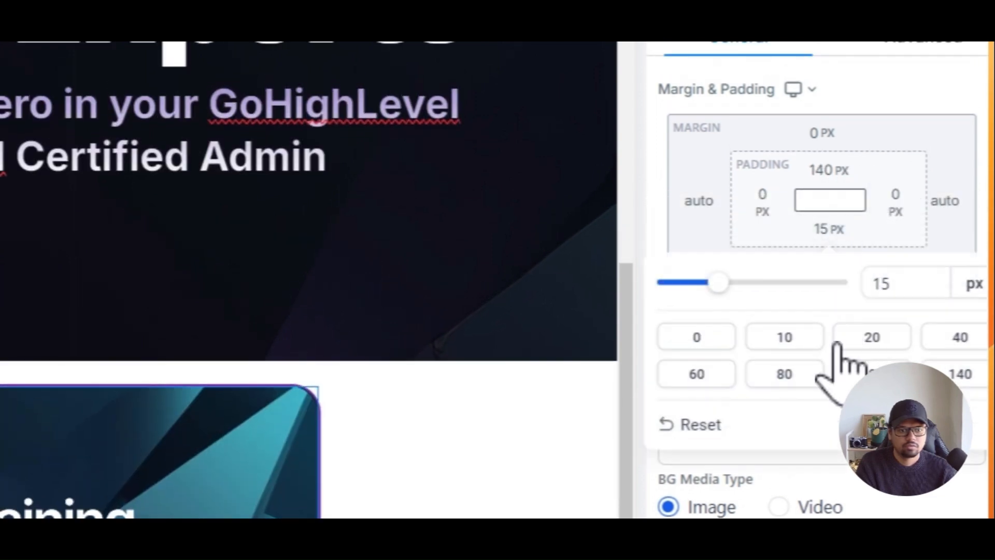
{"action": "left_click", "coordinate": [960, 371]}
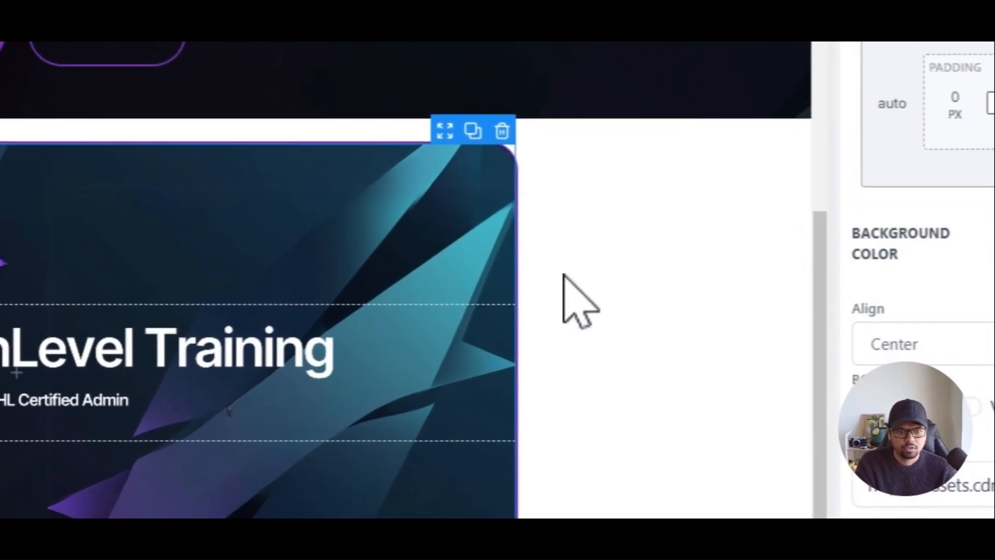
- Reduce the bordered row's width to 56
{"action": "scroll", "coordinate": [817, 400], "scroll_direction": "down", "scroll_amount": 2}
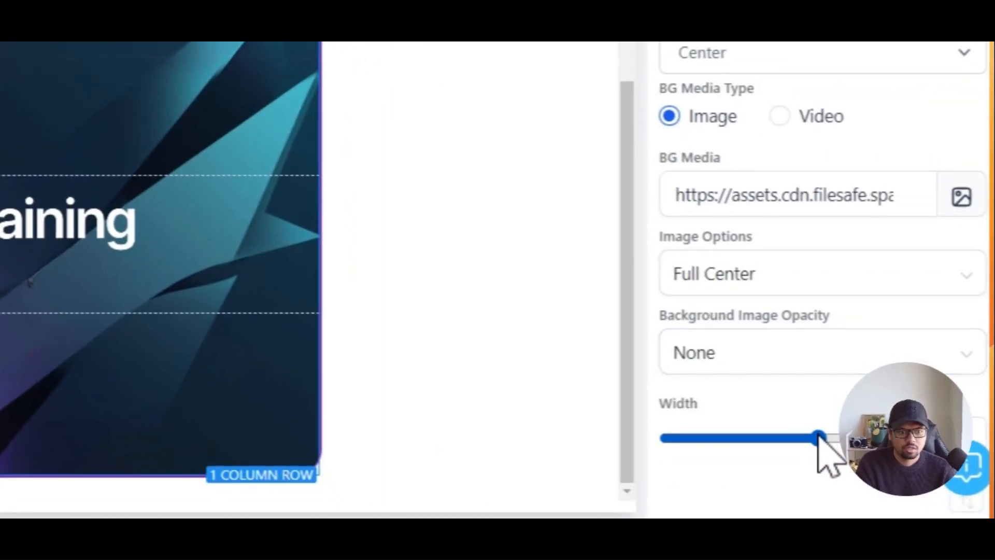
{"action": "left_click_drag", "start_coordinate": [819, 438], "coordinate": [756, 436]}
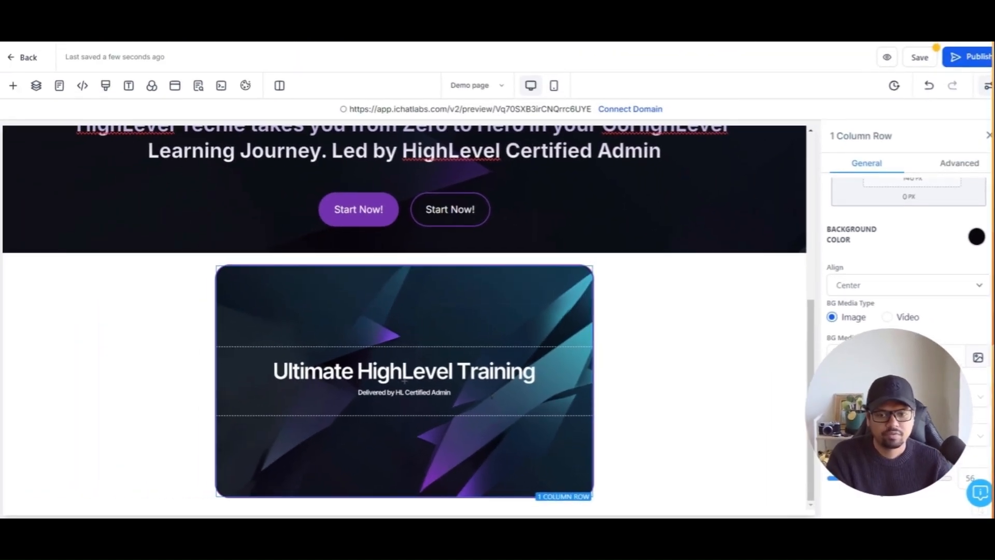
{"action": "left_click_drag", "start_coordinate": [882, 485], "coordinate": [881, 486]}
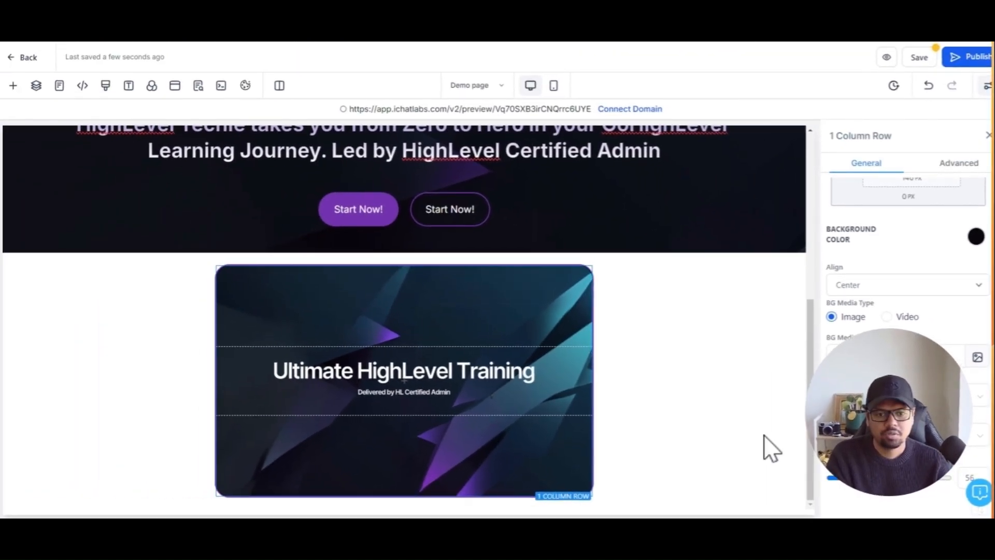
- Set the hero section's bottom padding to 80px
{"action": "left_click", "coordinate": [688, 309]}
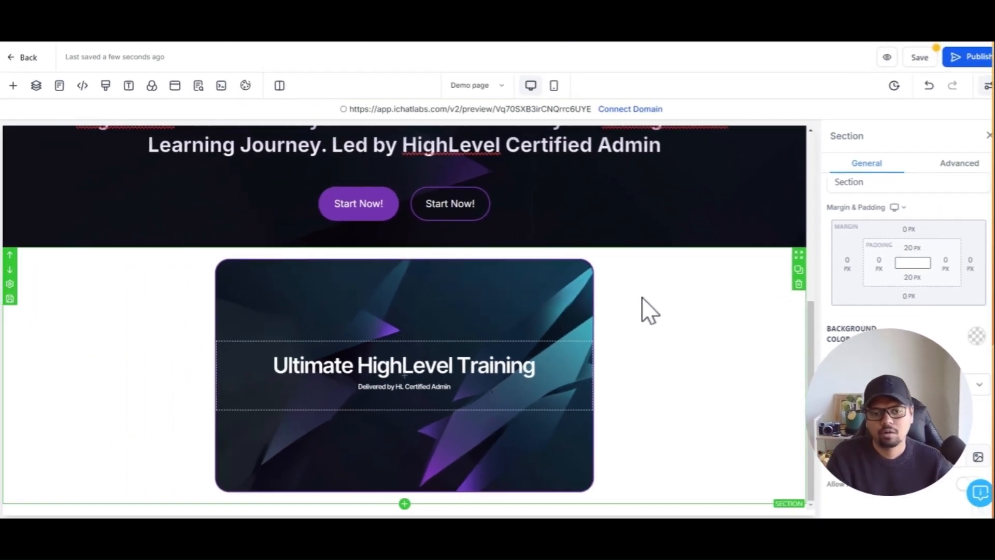
{"action": "scroll", "coordinate": [798, 381], "scroll_direction": "up", "scroll_amount": 2}
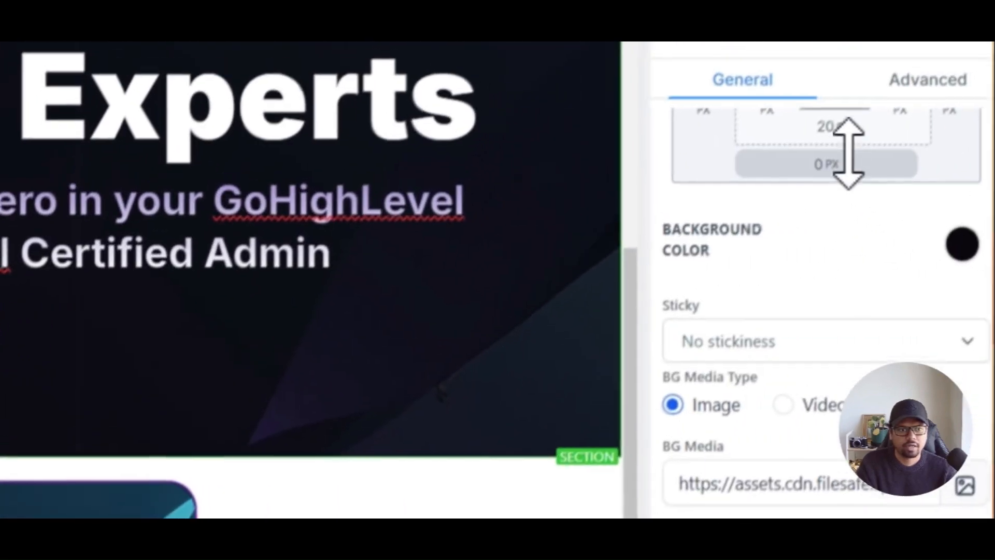
{"action": "left_click", "coordinate": [829, 163]}
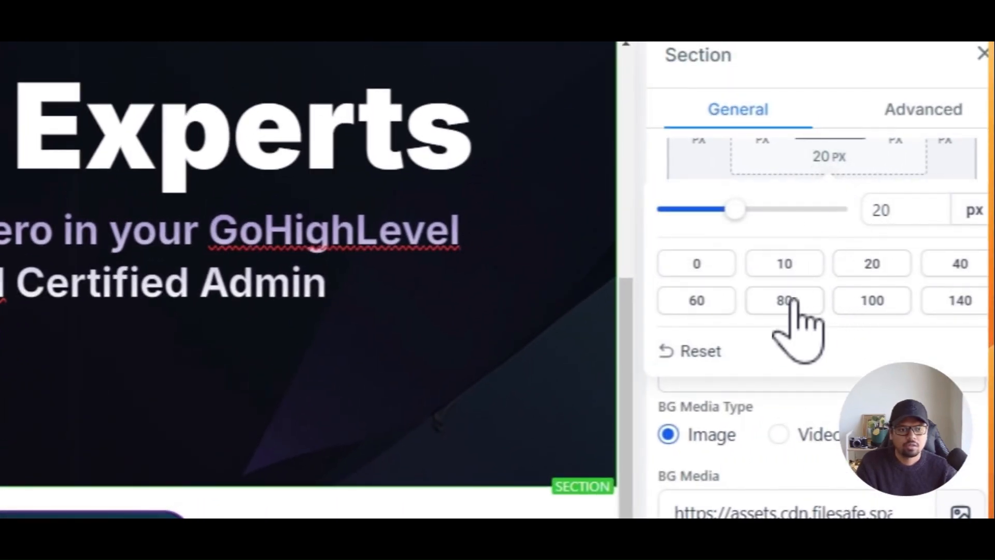
{"action": "left_click", "coordinate": [785, 302]}
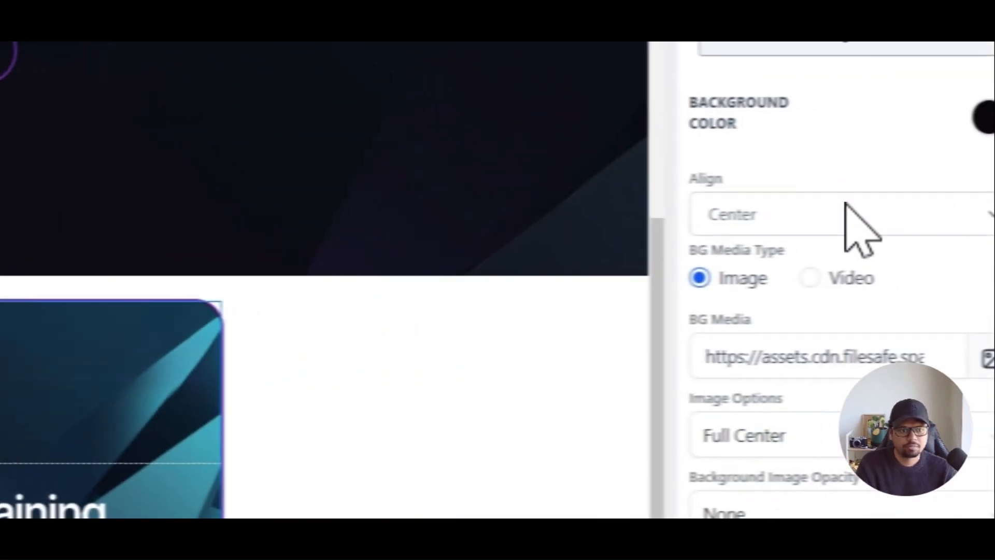
- Try top margins of -200px, -150px and a smaller negative value on the bordered row so that it overlaps the hero
{"action": "scroll", "coordinate": [845, 205], "scroll_direction": "up", "scroll_amount": 2}
{"action": "left_click", "coordinate": [826, 176]}
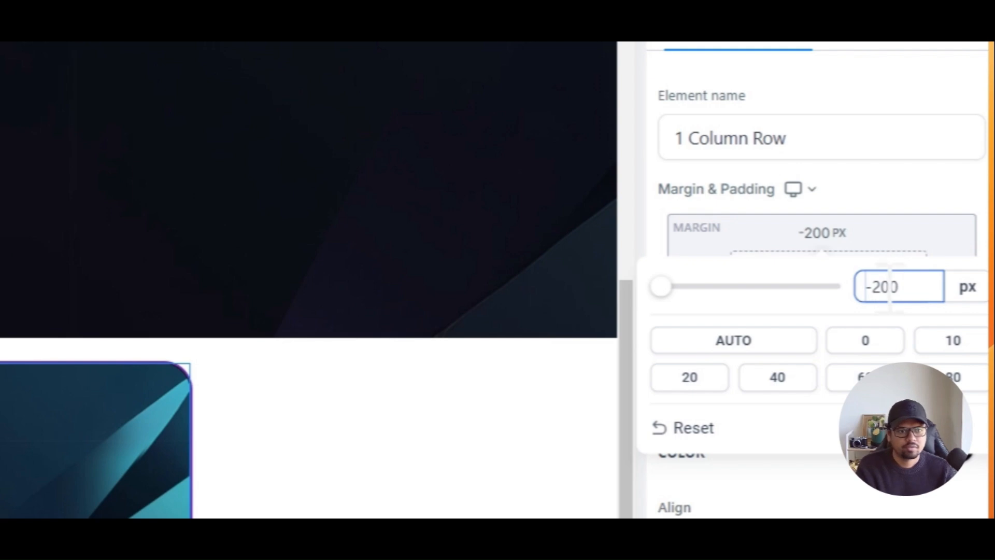
{"action": "left_click", "coordinate": [934, 177]}
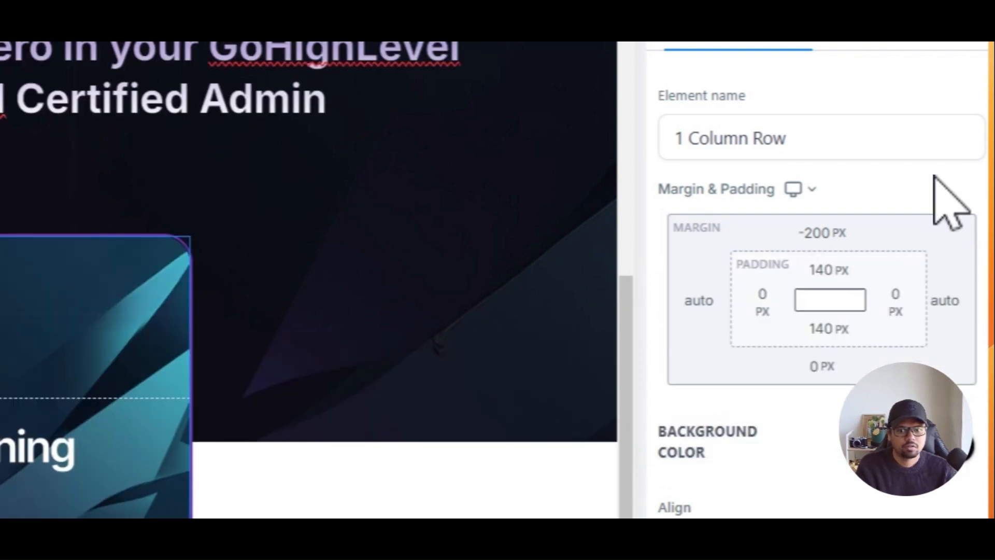
{"action": "left_click", "coordinate": [823, 234]}
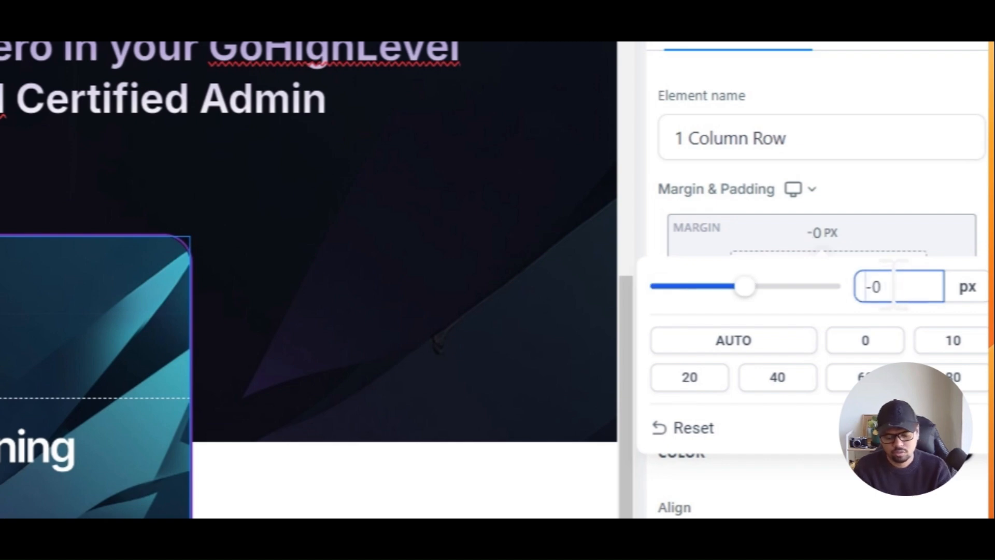
{"action": "left_click", "coordinate": [861, 156]}
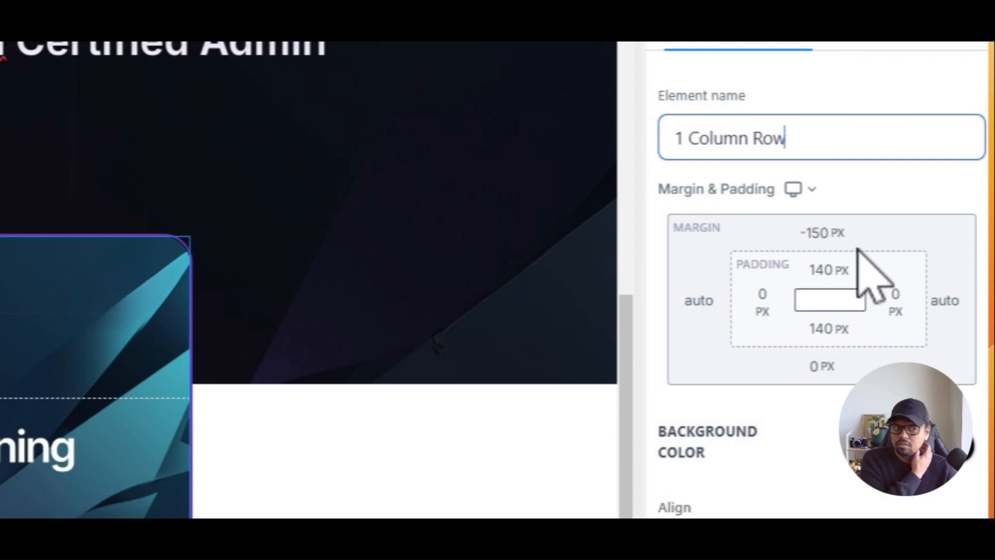
{"action": "left_click", "coordinate": [824, 236]}
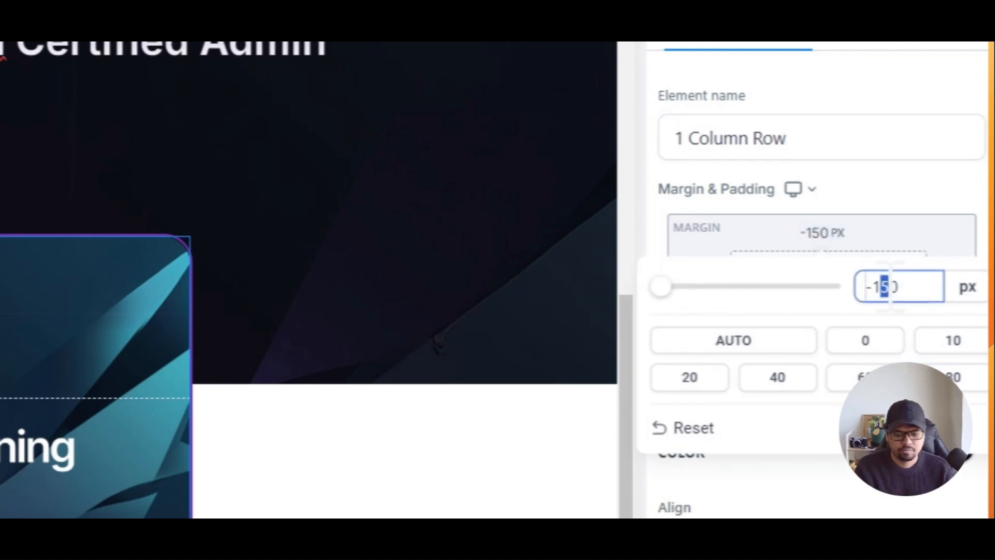
{"action": "left_click", "coordinate": [900, 191]}
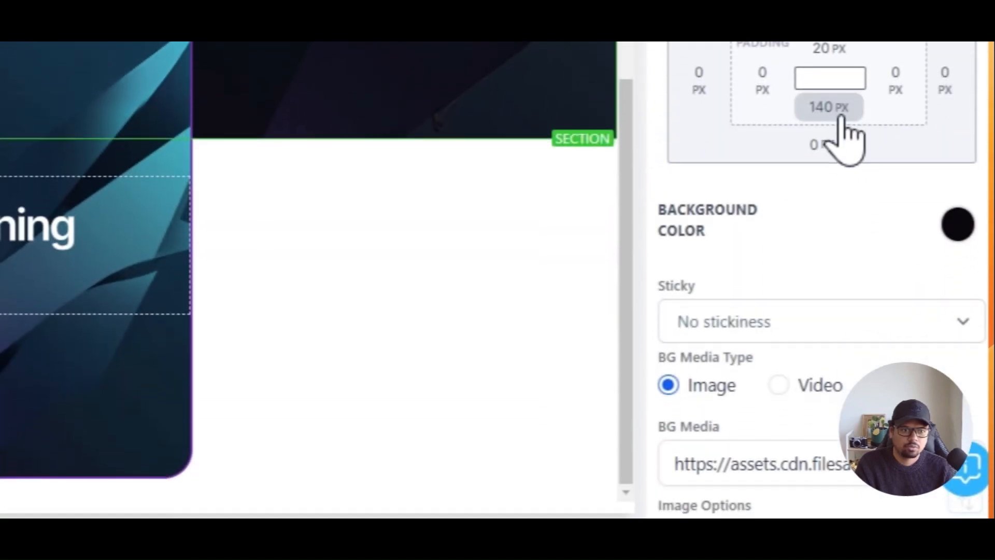
- Set the hero section's bottom padding to 100px and the bordered row's top margin to -100px
{"action": "left_click", "coordinate": [829, 484]}
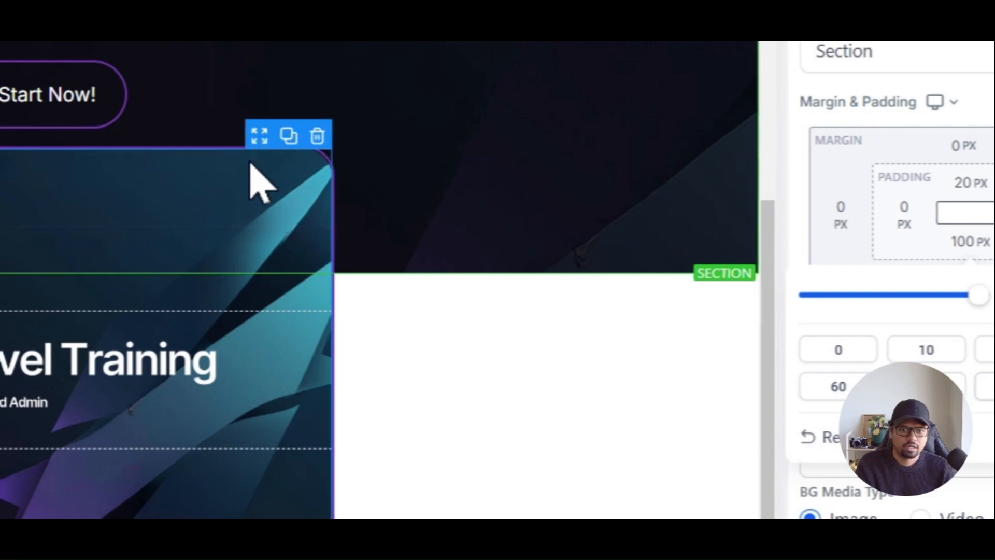
{"action": "left_click", "coordinate": [259, 181]}
{"action": "left_click", "coordinate": [826, 189]}
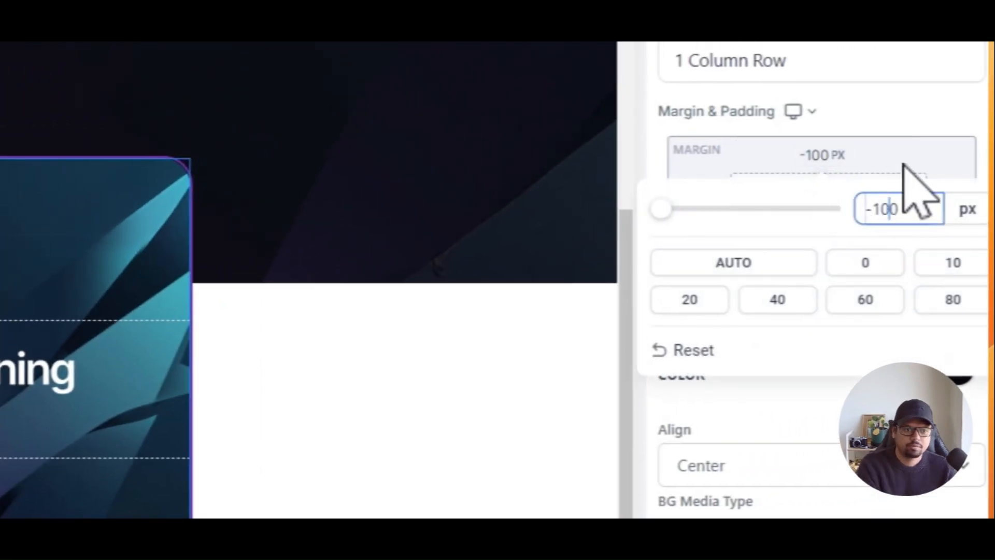
{"action": "left_click", "coordinate": [897, 109]}
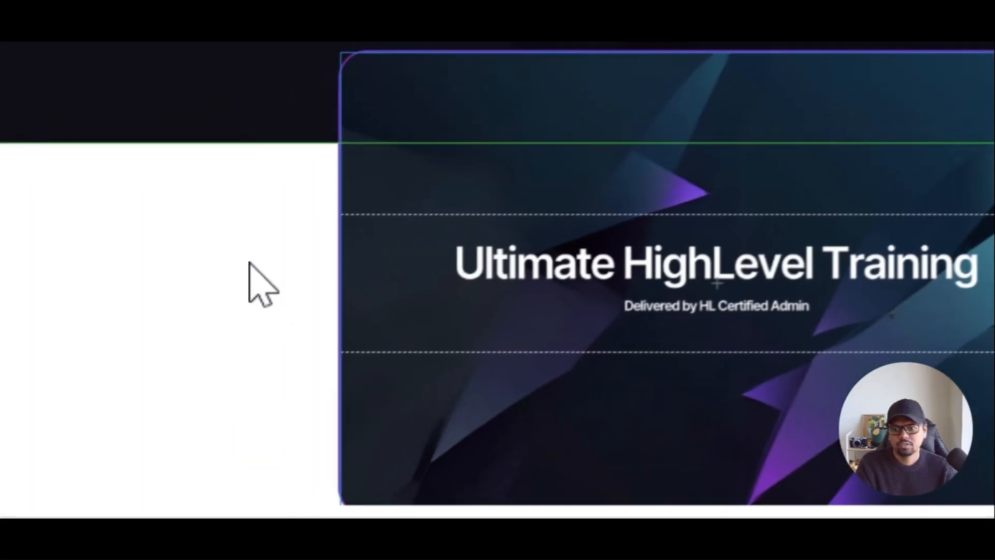
- Check the HighLevel Techie site's next block, and add a one-column row of width 30 below the bordered row
{"action": "left_click", "coordinate": [249, 263]}
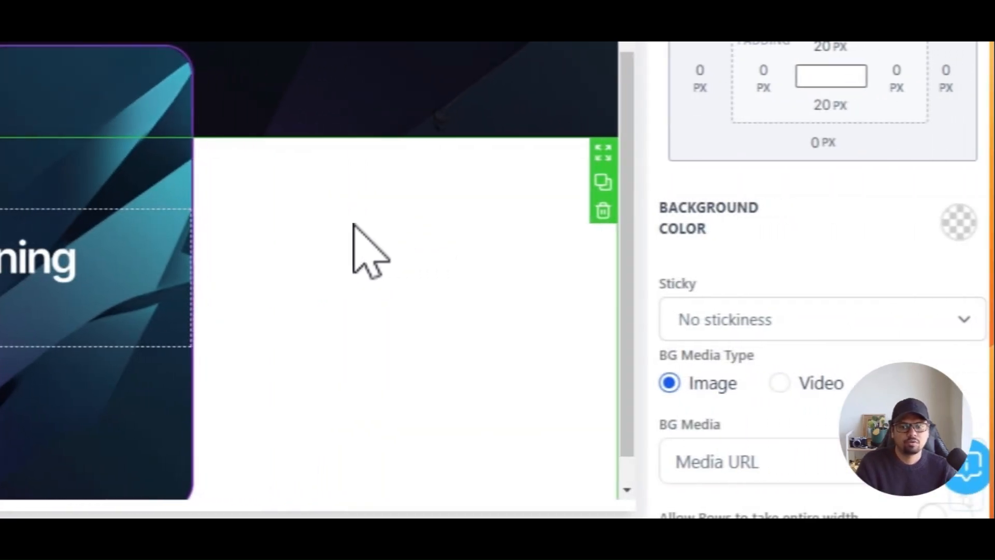
{"action": "scroll", "coordinate": [382, 204], "scroll_direction": "down", "scroll_amount": 1}
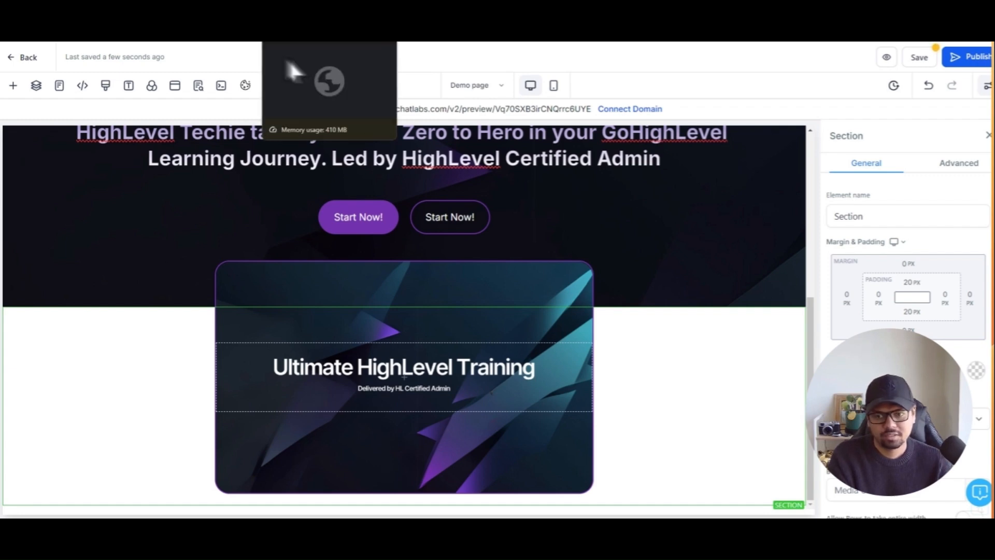
{"action": "left_click", "coordinate": [288, 58]}
{"action": "scroll", "coordinate": [506, 329], "scroll_direction": "down", "scroll_amount": 8}
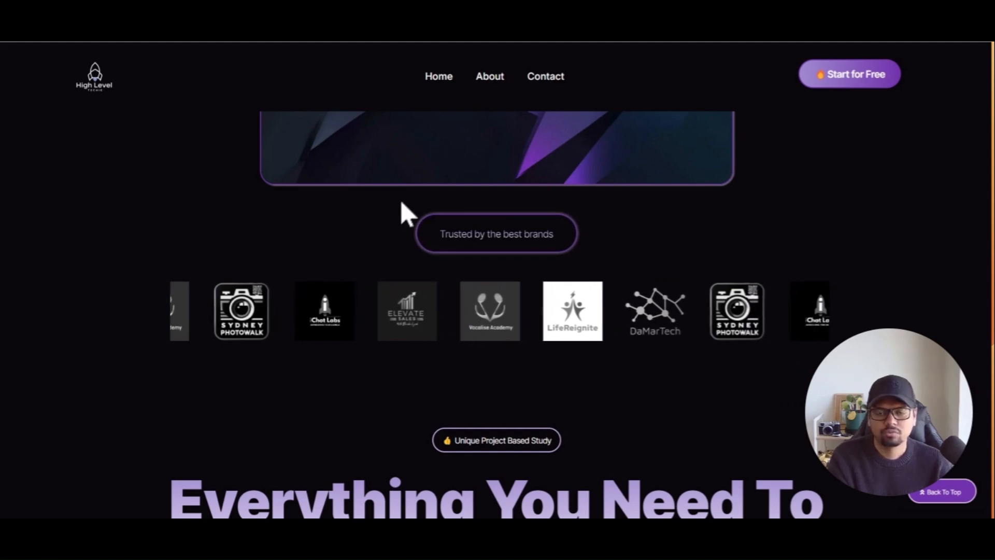
{"action": "left_click", "coordinate": [228, 44]}
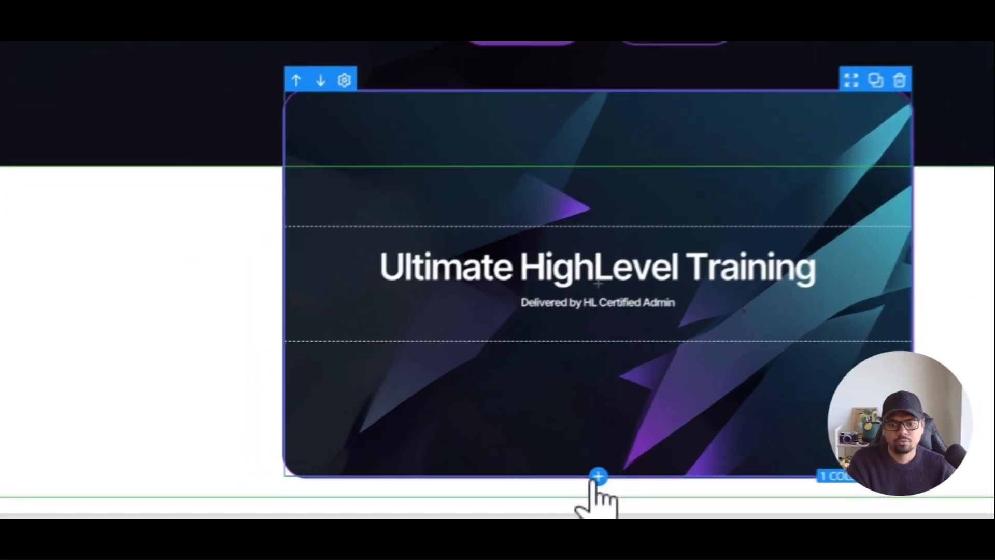
{"action": "left_click", "coordinate": [404, 492]}
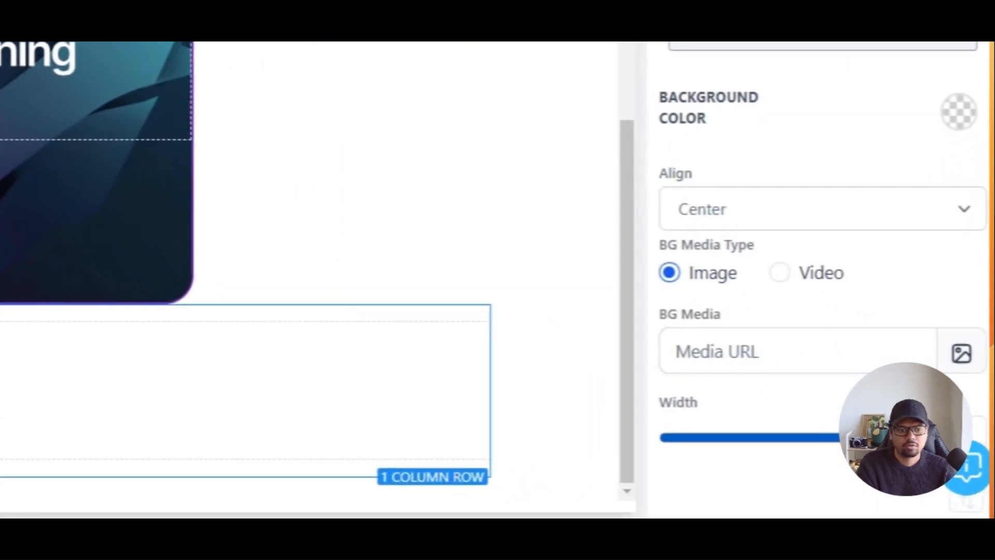
{"action": "left_click_drag", "start_coordinate": [902, 438], "coordinate": [708, 456]}
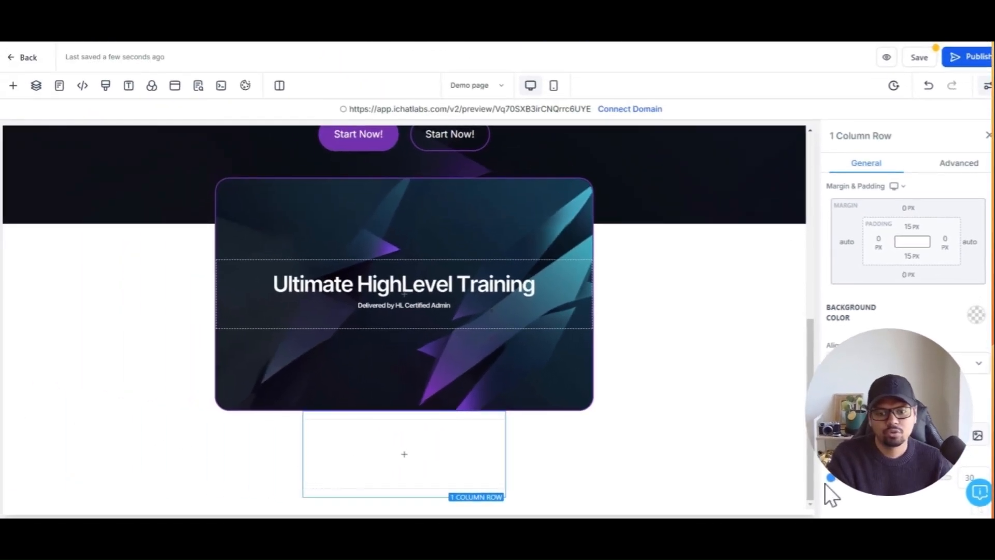
- Add a sub-headline to the new narrow row with the reference site's text "Trusted by the best brands"
{"action": "mouse_move", "coordinate": [419, 454]}
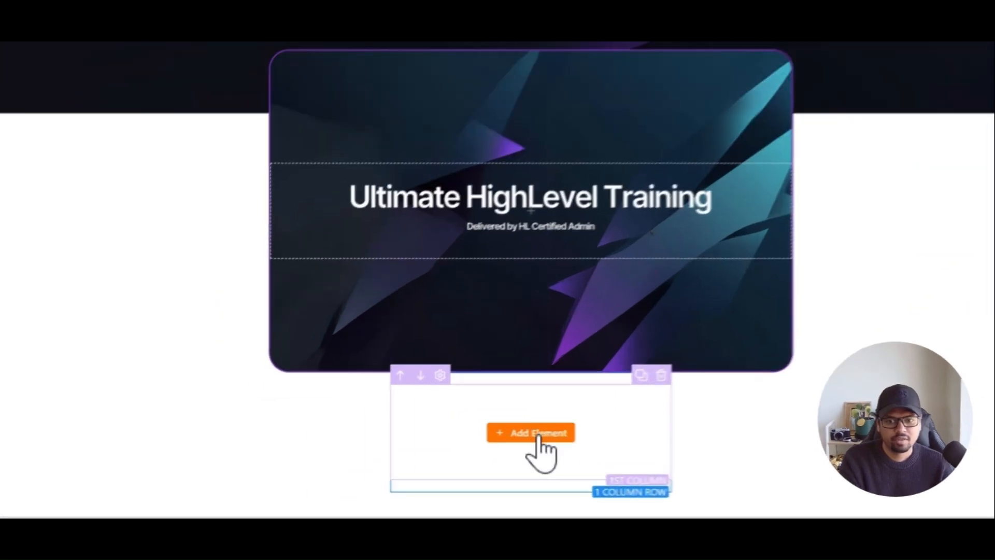
{"action": "left_click", "coordinate": [539, 435]}
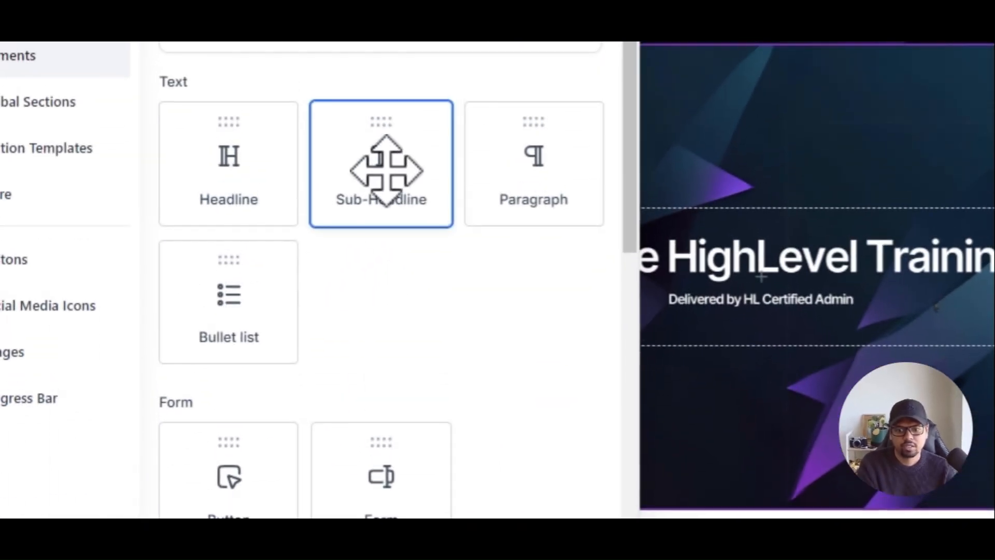
{"action": "left_click", "coordinate": [386, 171]}
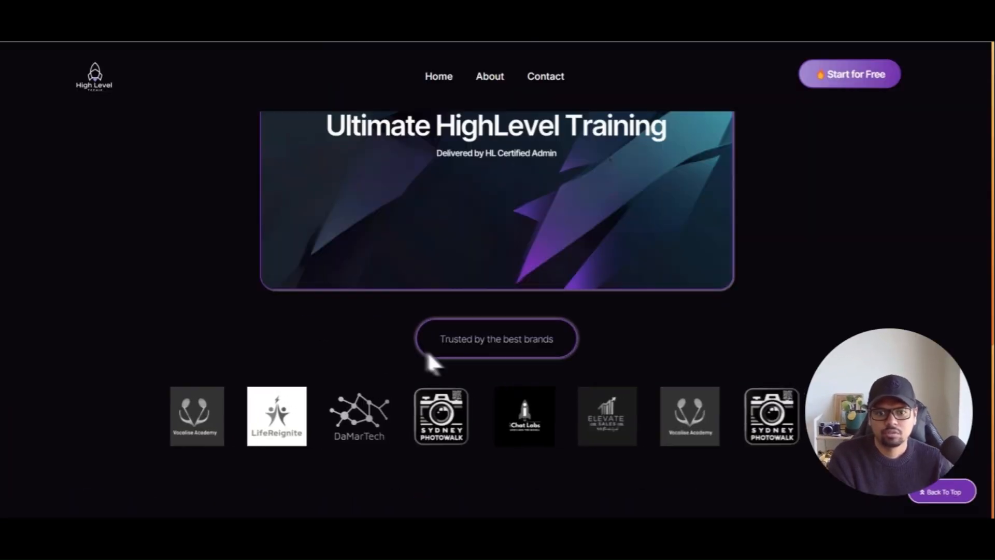
{"action": "left_click_drag", "start_coordinate": [427, 342], "coordinate": [569, 342]}
{"action": "key", "text": "ctrl+c"}
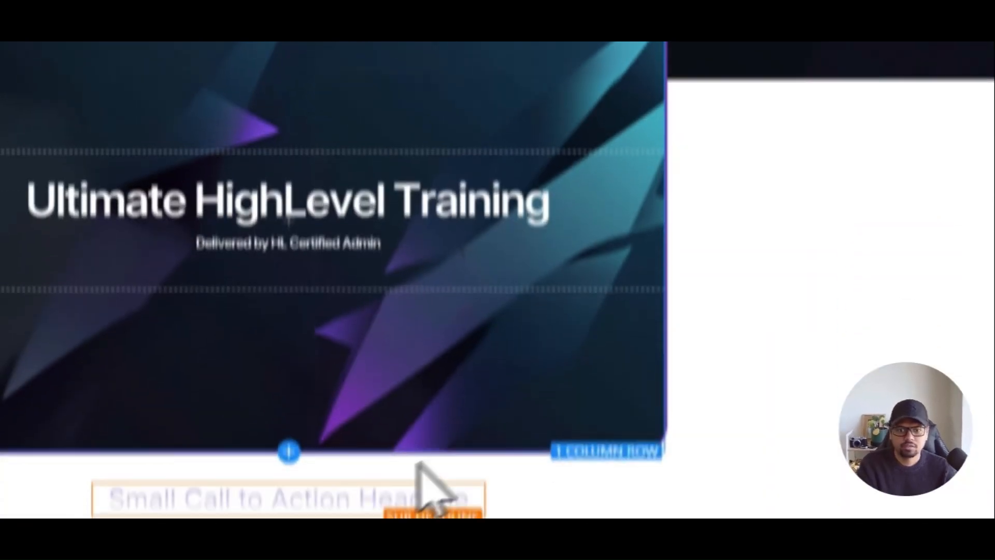
{"action": "left_click", "coordinate": [430, 495]}
{"action": "triple_click", "coordinate": [430, 494]}
{"action": "key", "text": "ctrl+v"}
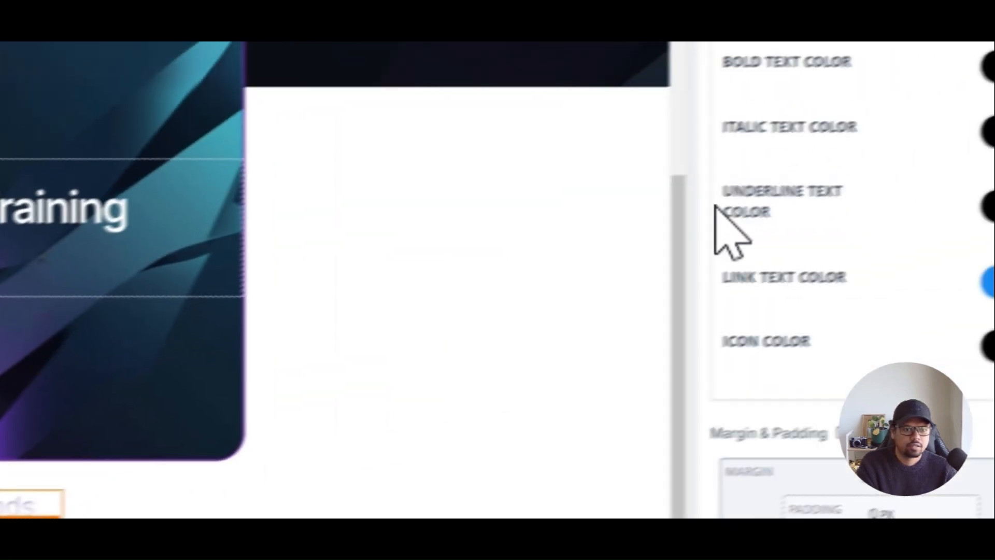
{"action": "scroll", "coordinate": [720, 217], "scroll_direction": "up", "scroll_amount": 10}
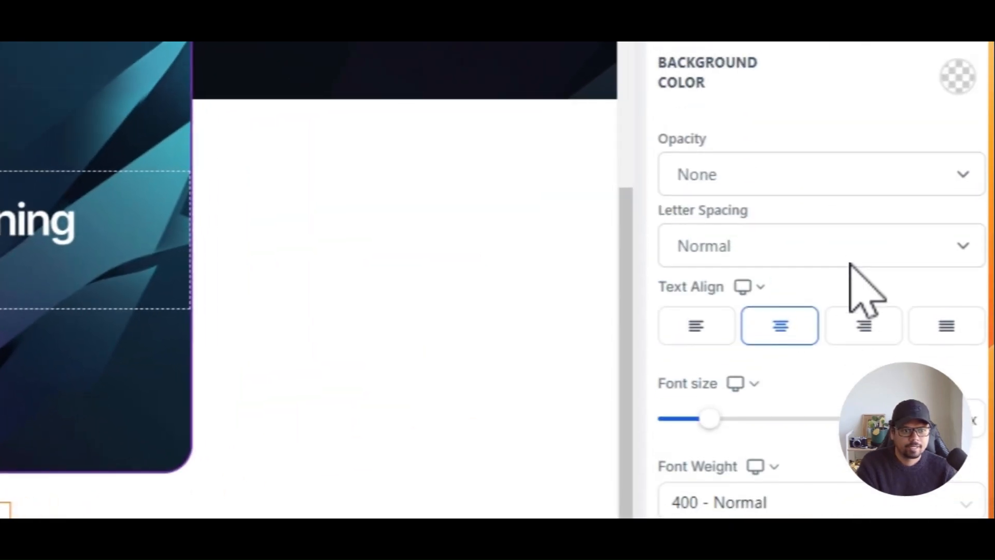
{"action": "scroll", "coordinate": [860, 264], "scroll_direction": "down", "scroll_amount": 4}
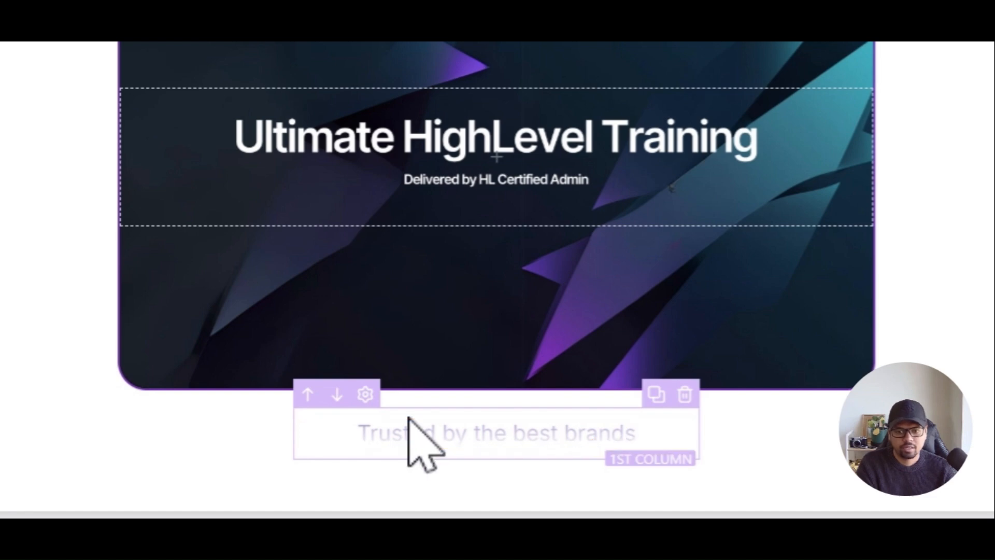
- Give the column around the sub-headline a full solid 2px purple border with a 100px radius on all edges
{"action": "left_click", "coordinate": [410, 420]}
{"action": "left_click", "coordinate": [916, 189]}
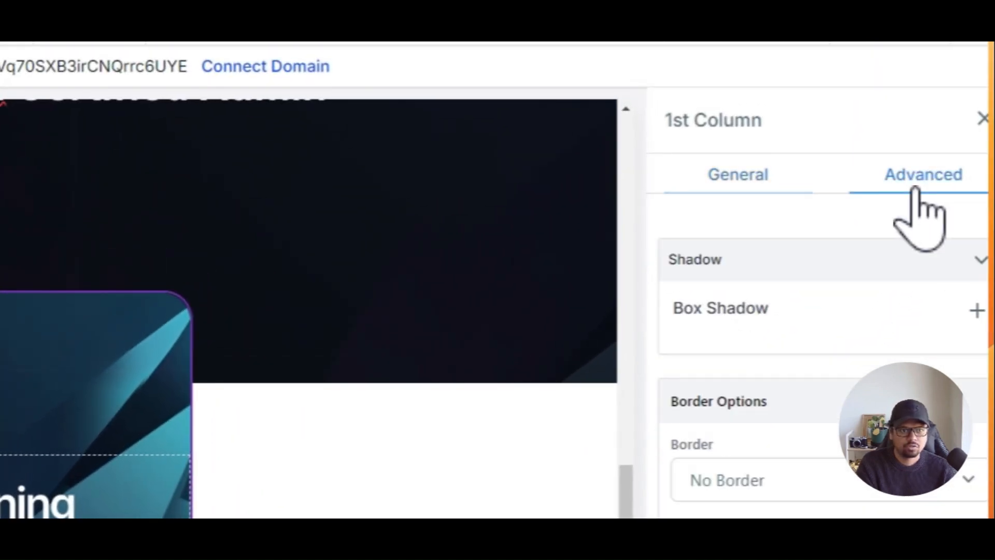
{"action": "left_click", "coordinate": [776, 483]}
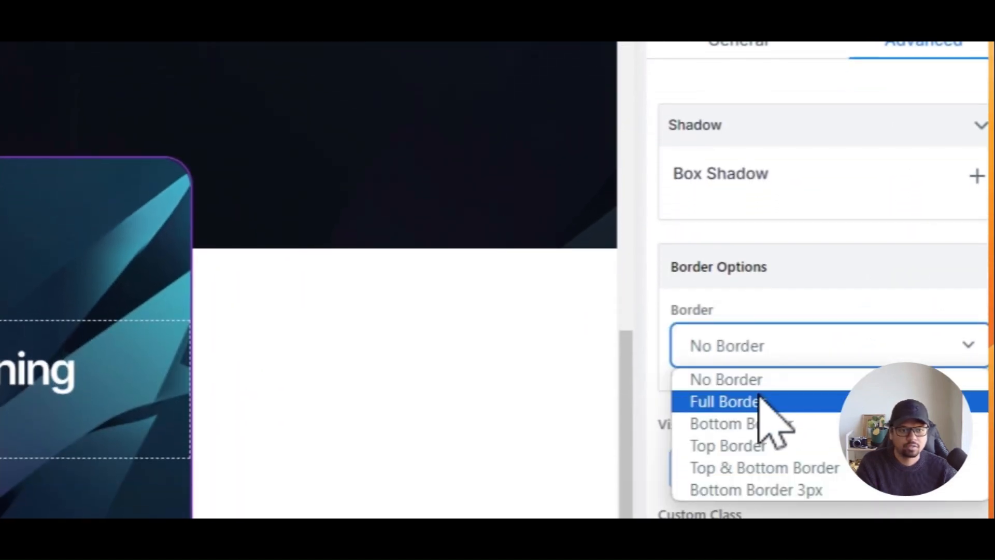
{"action": "left_click", "coordinate": [762, 403]}
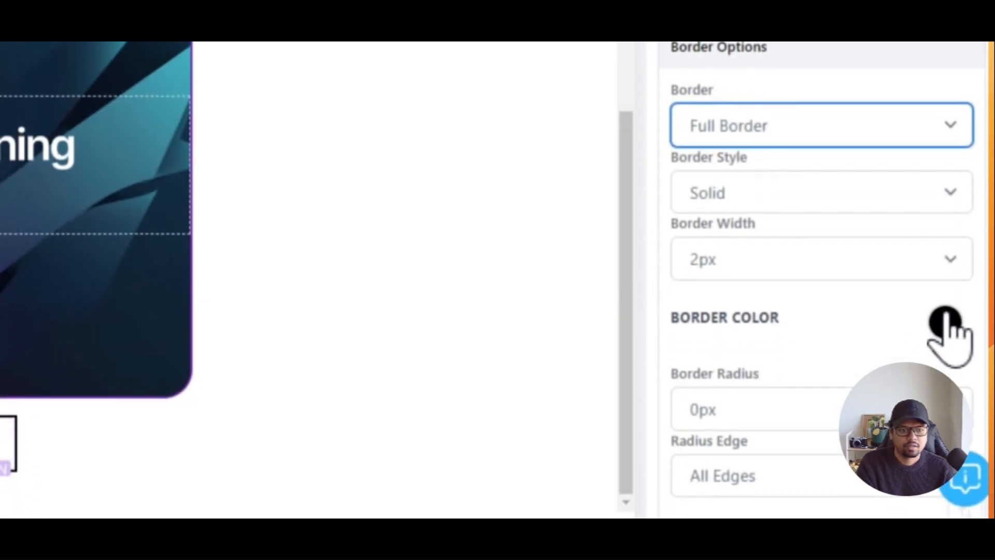
{"action": "left_click", "coordinate": [950, 328]}
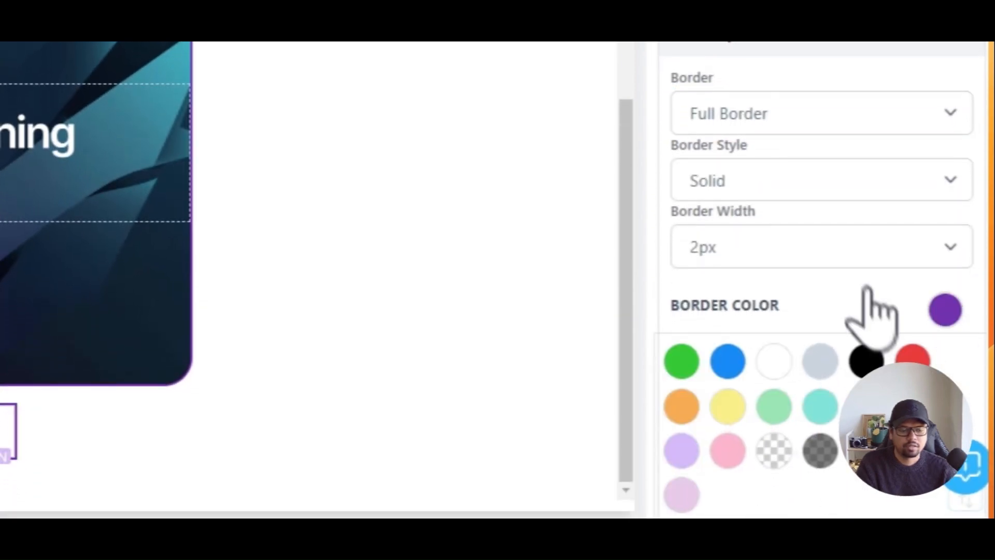
{"action": "left_click", "coordinate": [864, 231]}
{"action": "left_click", "coordinate": [875, 241]}
{"action": "scroll", "coordinate": [855, 264], "scroll_direction": "down", "scroll_amount": 5}
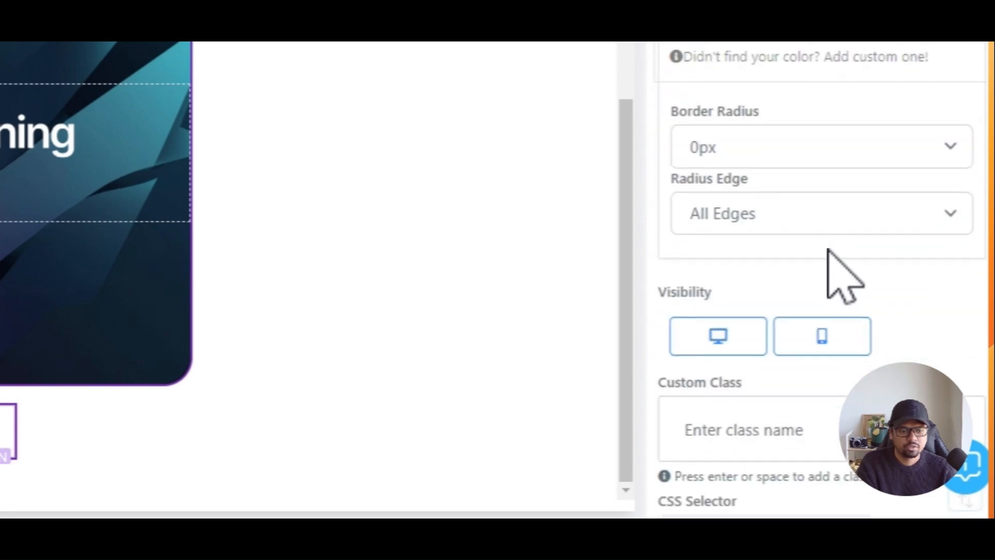
{"action": "left_click", "coordinate": [755, 147]}
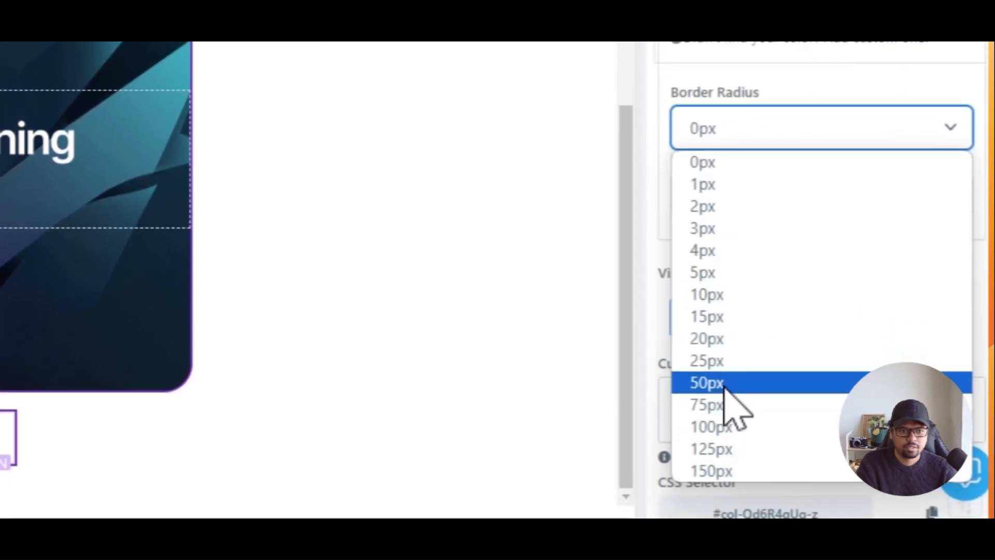
{"action": "left_click", "coordinate": [715, 424]}
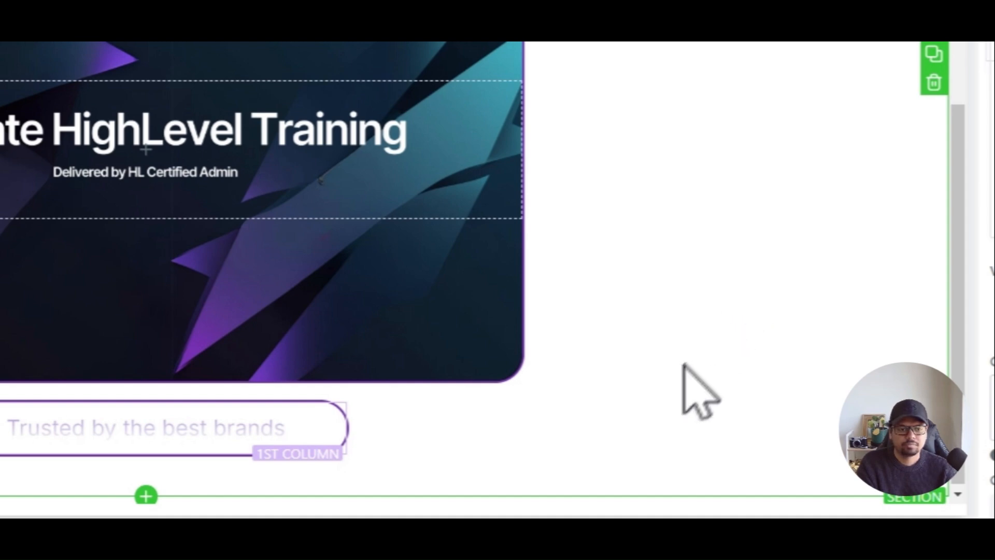
- Add a one-column row below "Trusted by the best brands" and insert an image slider element in it
{"action": "scroll", "coordinate": [819, 172], "scroll_direction": "up", "scroll_amount": 10}
{"action": "scroll", "coordinate": [817, 169], "scroll_direction": "down", "scroll_amount": 2}
{"action": "scroll", "coordinate": [817, 169], "scroll_direction": "up", "scroll_amount": 3}
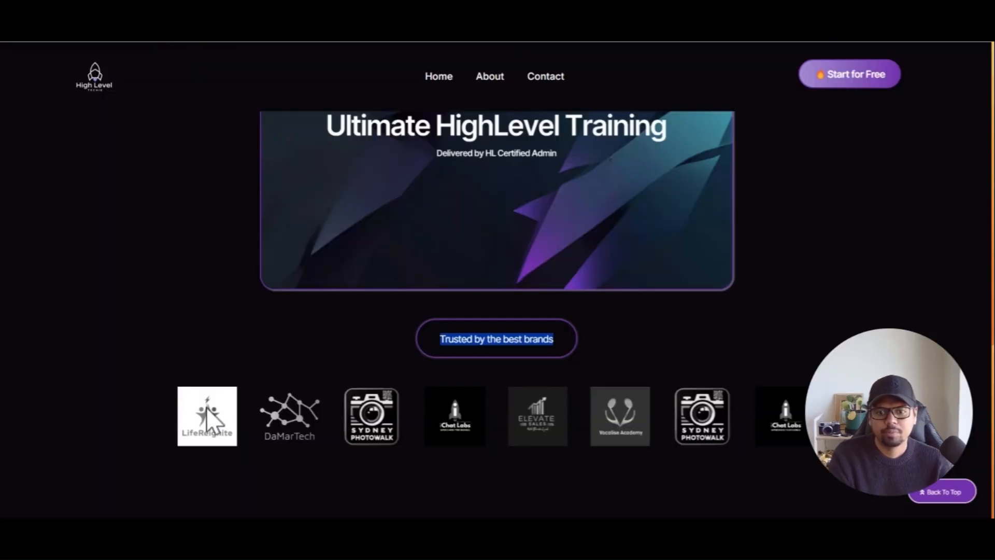
{"action": "scroll", "coordinate": [207, 408], "scroll_direction": "down", "scroll_amount": 2}
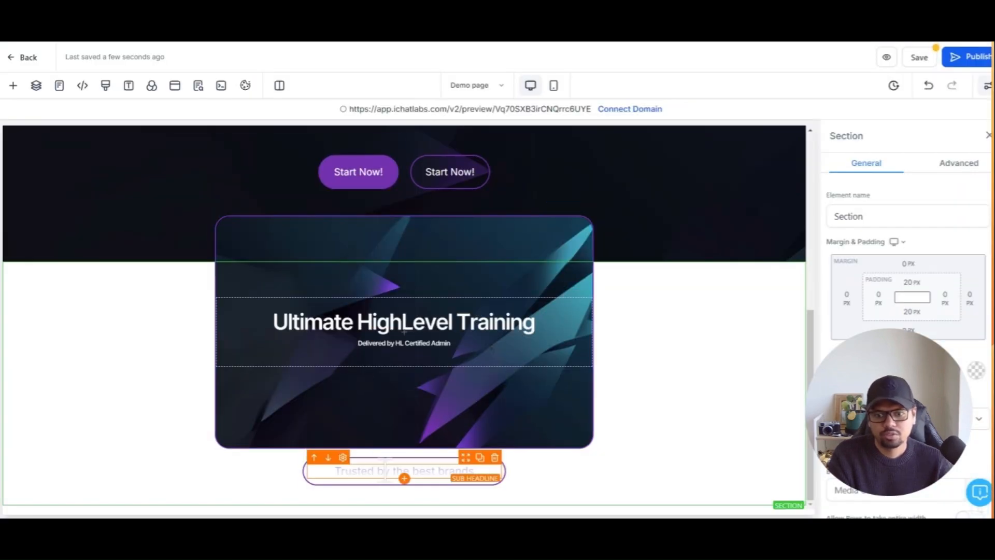
{"action": "left_click", "coordinate": [404, 494]}
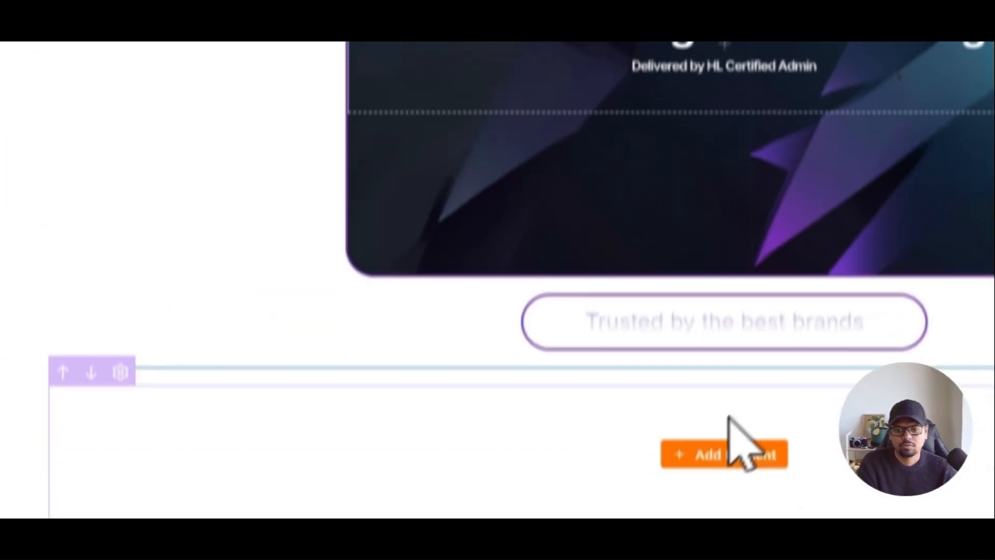
{"action": "left_click", "coordinate": [723, 412]}
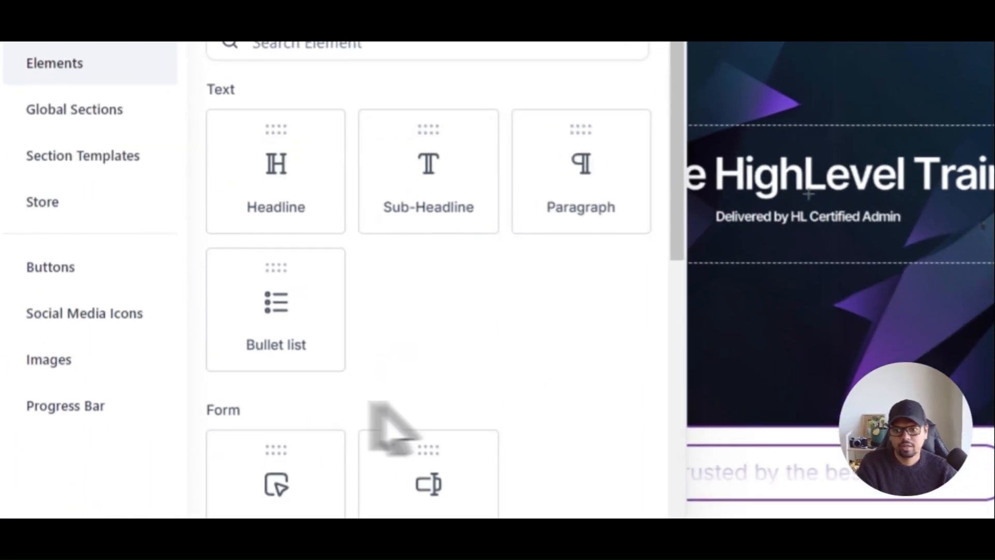
{"action": "scroll", "coordinate": [506, 434], "scroll_direction": "down", "scroll_amount": 5}
{"action": "left_click", "coordinate": [260, 337]}
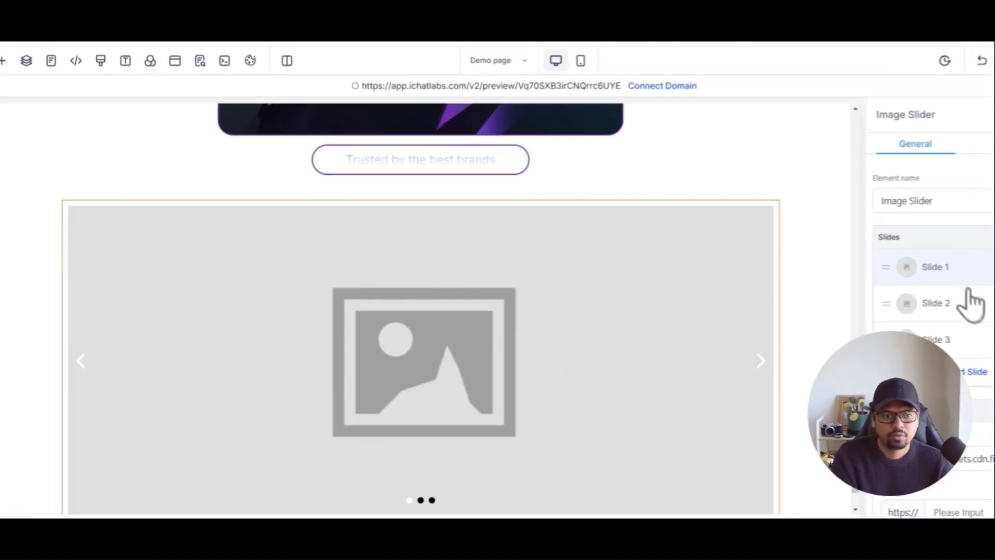
{"action": "scroll", "coordinate": [922, 305], "scroll_direction": "down", "scroll_amount": 3}
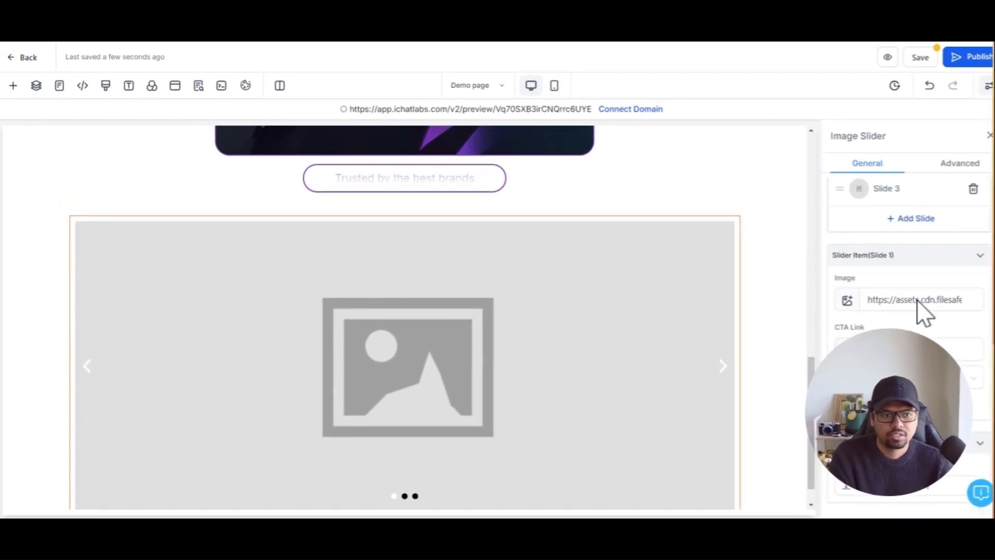
{"action": "scroll", "coordinate": [920, 301], "scroll_direction": "up", "scroll_amount": 2}
{"action": "scroll", "coordinate": [907, 270], "scroll_direction": "down", "scroll_amount": 2}
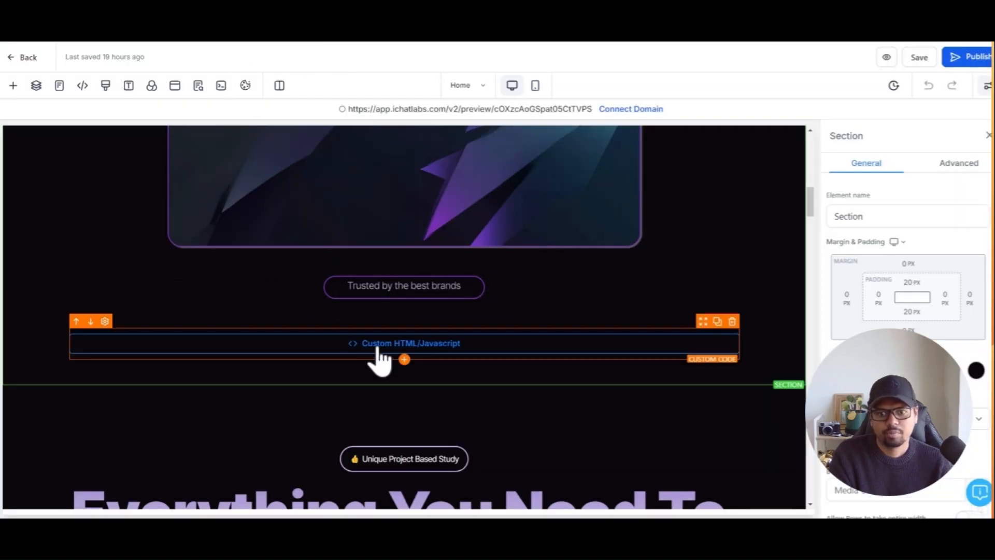
- In the original Home page's editor, view the custom HTML/JavaScript code below "Trusted by the best brands" and close it
{"action": "left_click", "coordinate": [380, 357]}
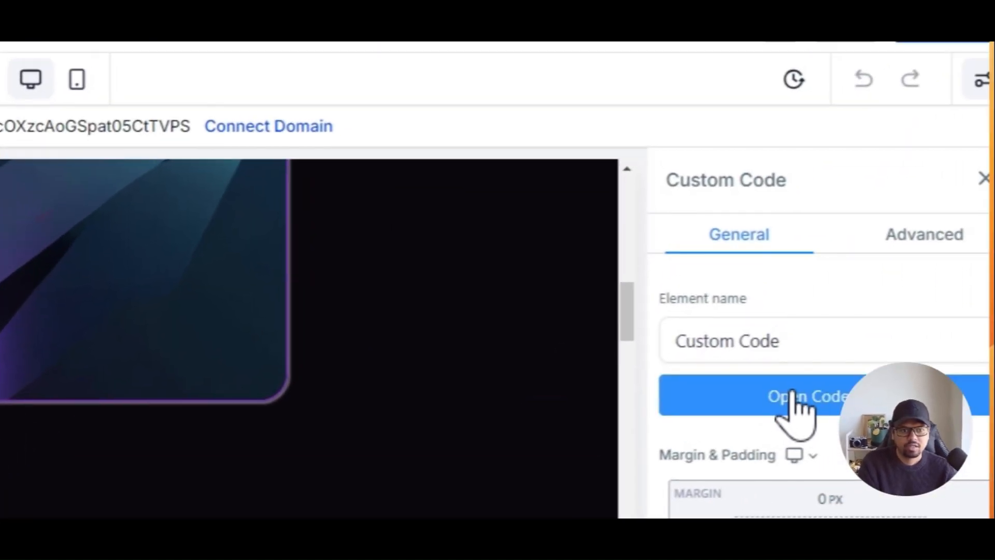
{"action": "left_click", "coordinate": [793, 395]}
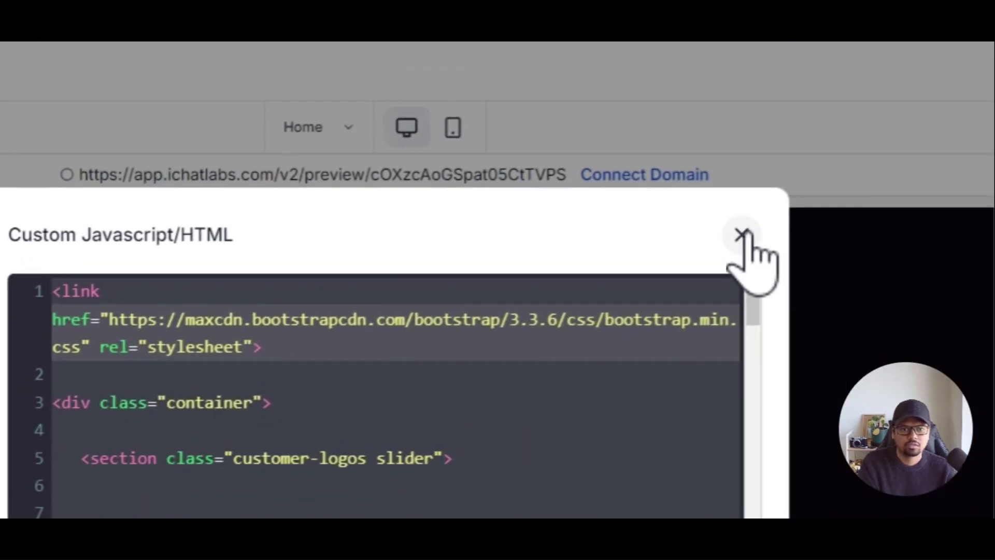
{"action": "left_click", "coordinate": [740, 233]}
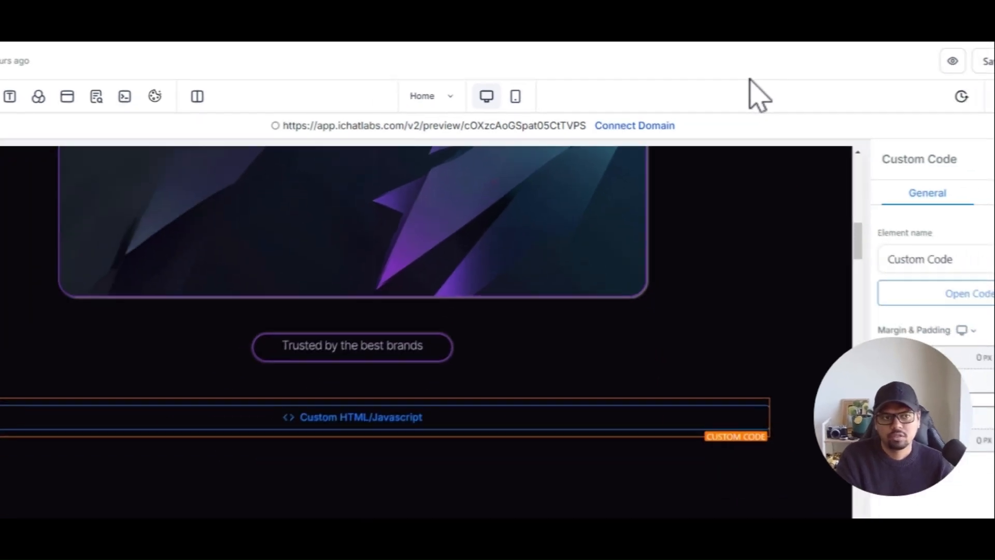
- Search the web for "codepen sliding images css" in a new browser tab and open CodePen's pens tagged image-slider
{"action": "key", "text": "ctrl+Tab"}
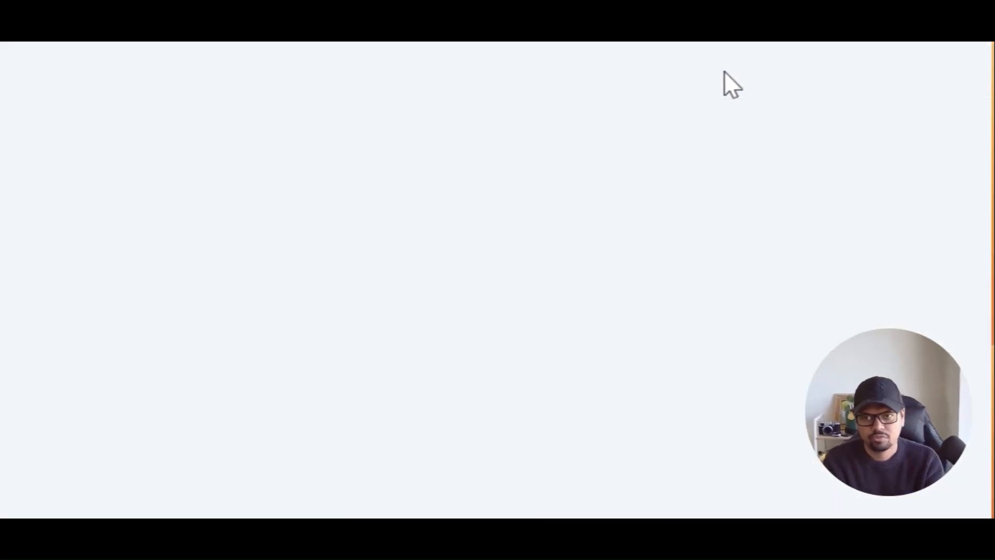
{"action": "type", "text": "codep"}
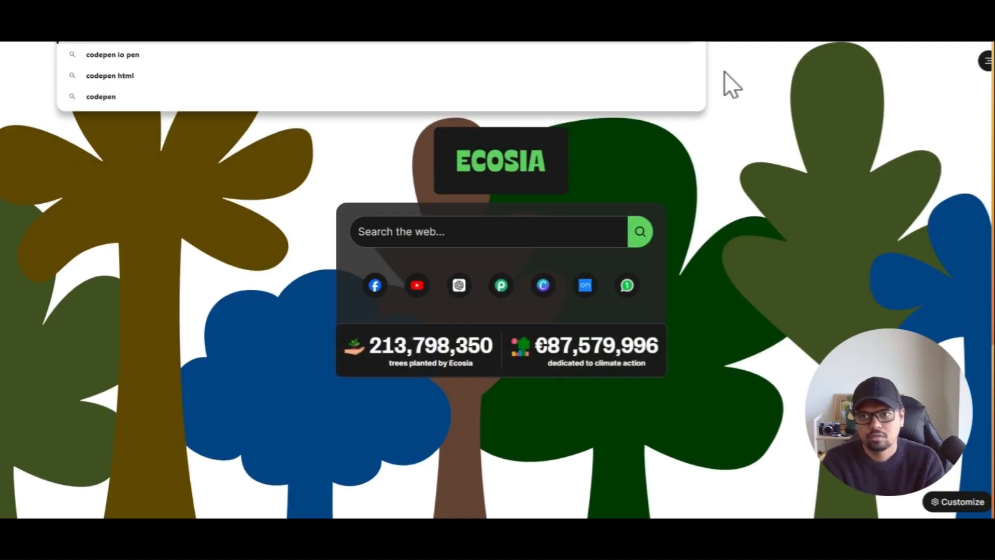
{"action": "type", "text": "lidi"}
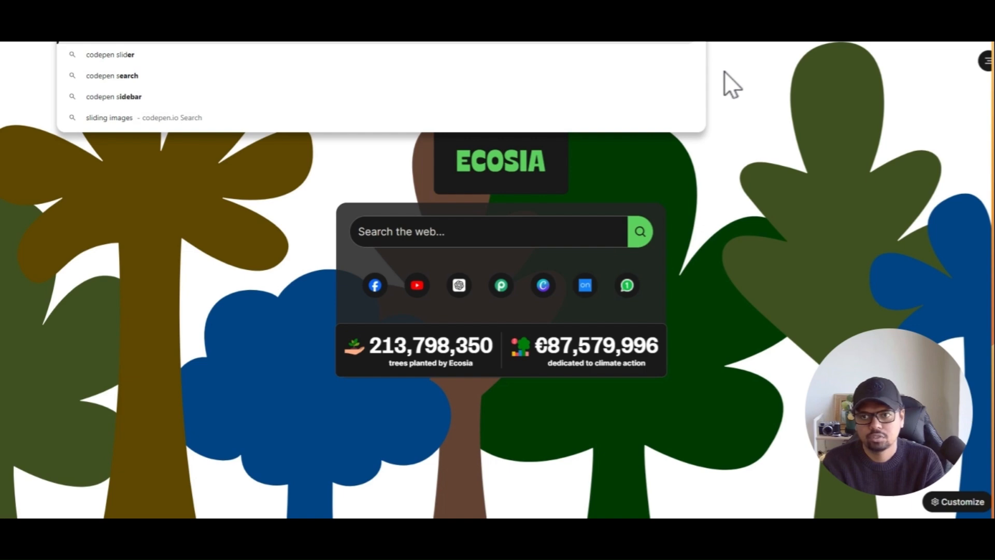
{"action": "type", "text": "ng images css"}
{"action": "key", "text": "Return"}
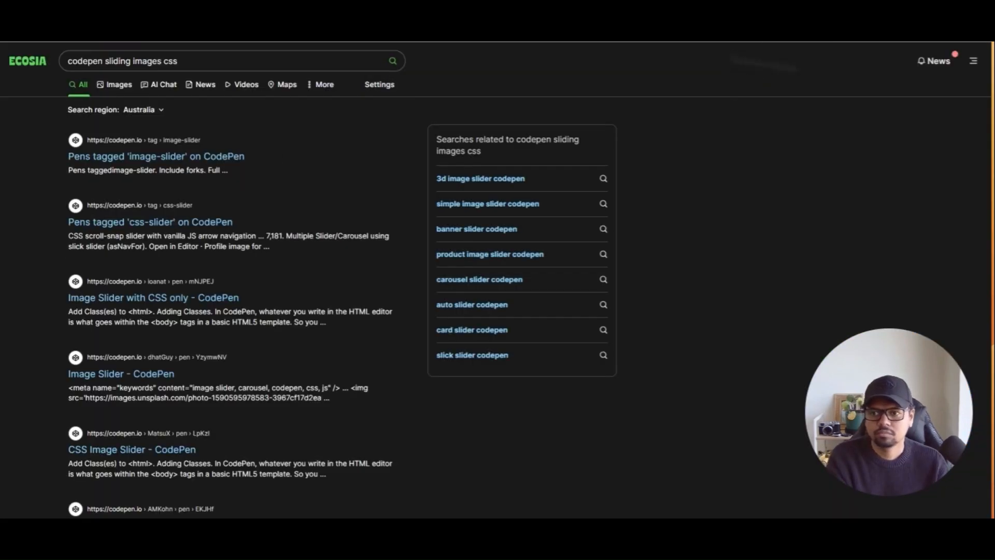
{"action": "left_click", "coordinate": [369, 166]}
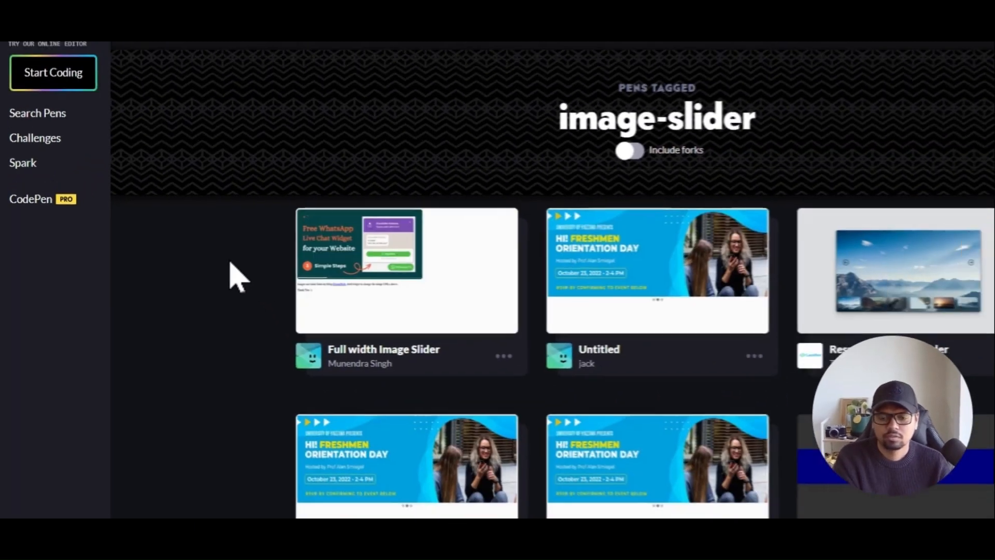
- Look through the image-slider pens for a usable slider example and return to the search results
{"action": "scroll", "coordinate": [191, 275], "scroll_direction": "down", "scroll_amount": 6}
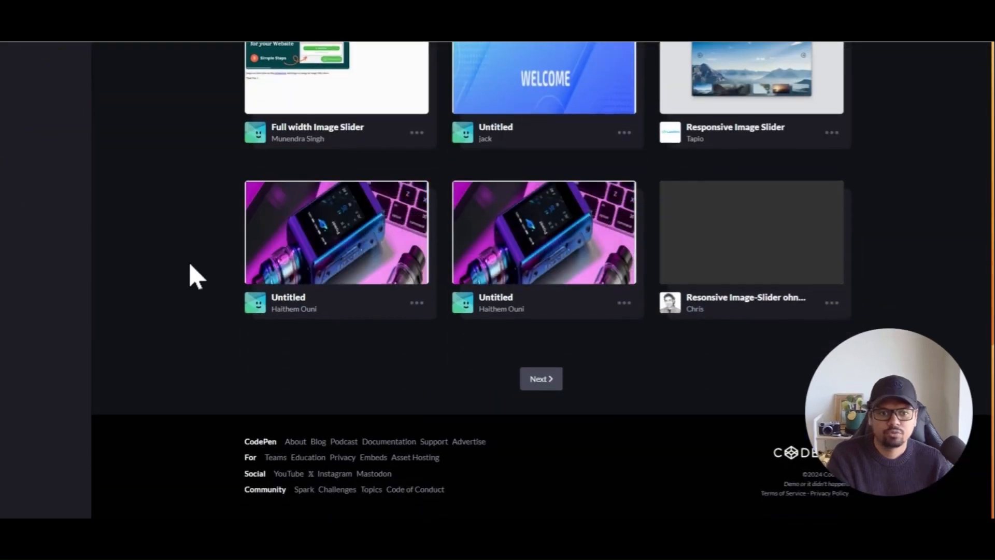
{"action": "scroll", "coordinate": [486, 363], "scroll_direction": "up", "scroll_amount": 3}
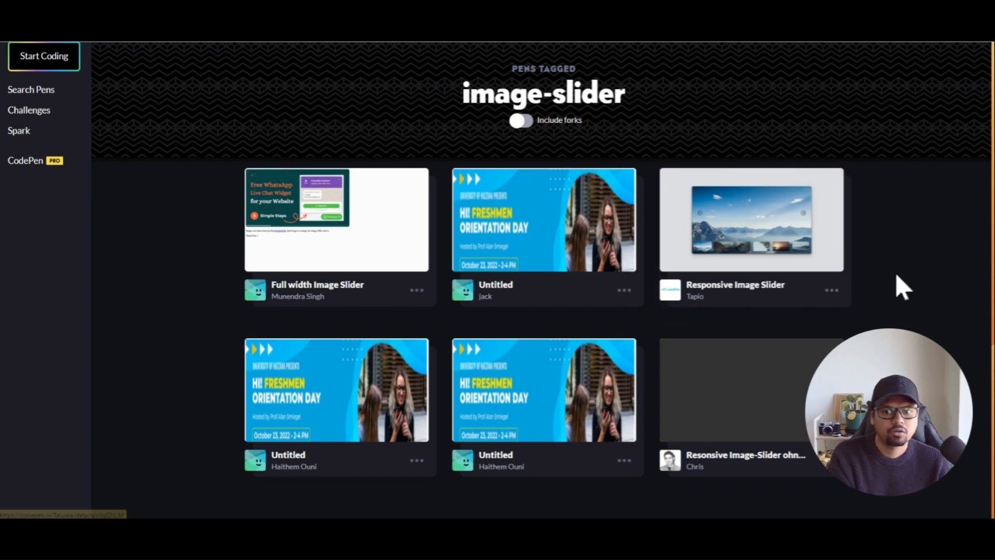
{"action": "scroll", "coordinate": [901, 287], "scroll_direction": "down", "scroll_amount": 3}
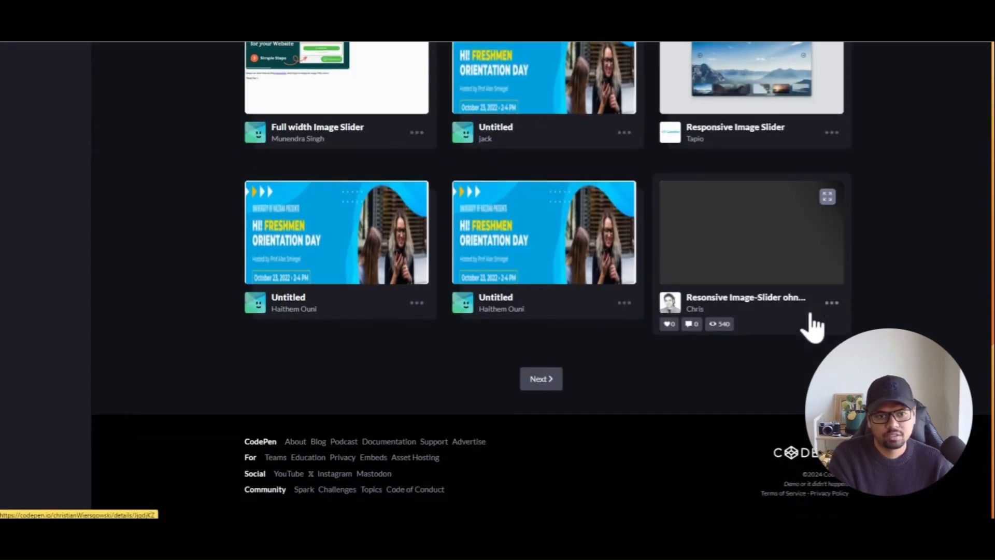
{"action": "scroll", "coordinate": [811, 313], "scroll_direction": "up", "scroll_amount": 4}
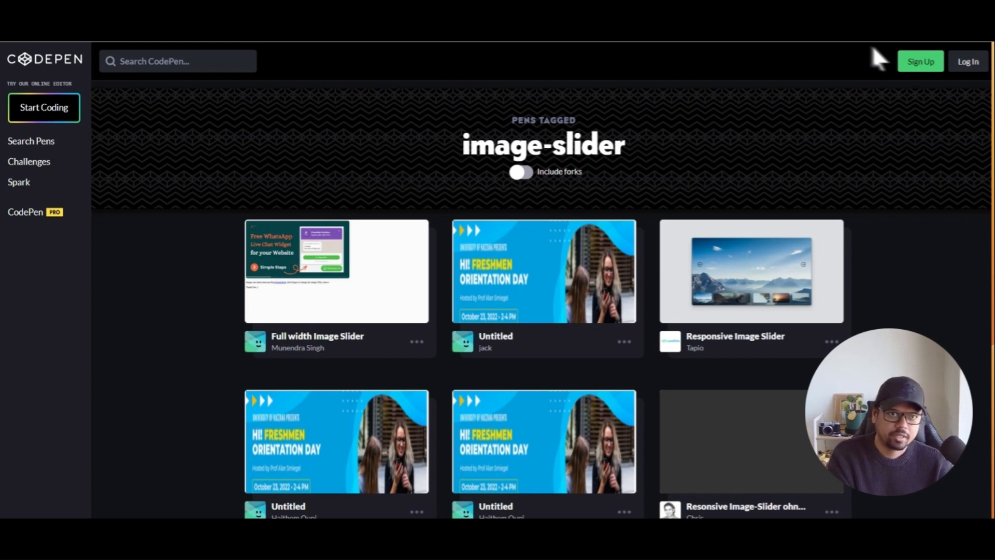
{"action": "key", "text": "alt+Left"}
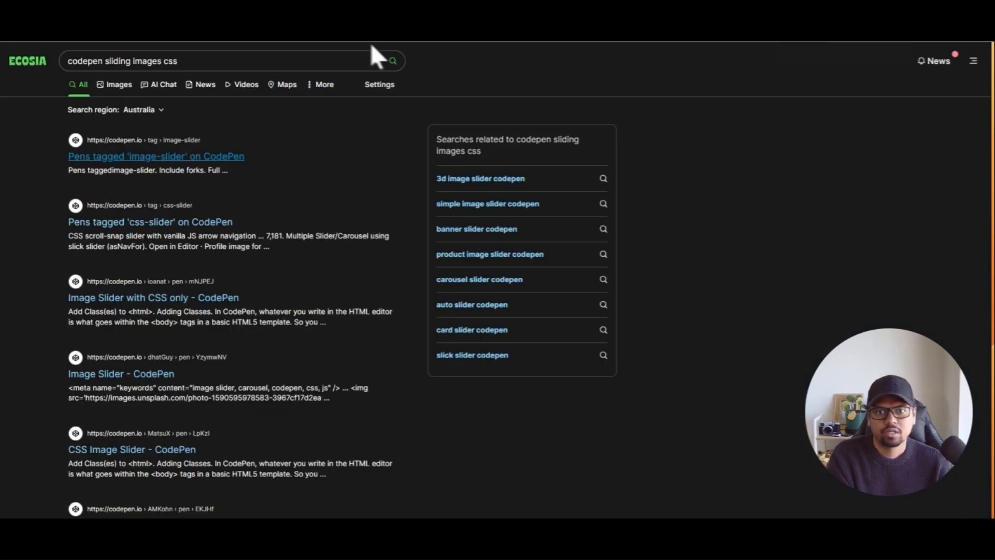
- Delete the image slider below the "Trusted by the best brands" badge on the demo page
{"action": "key", "text": "ctrl+Tab"}
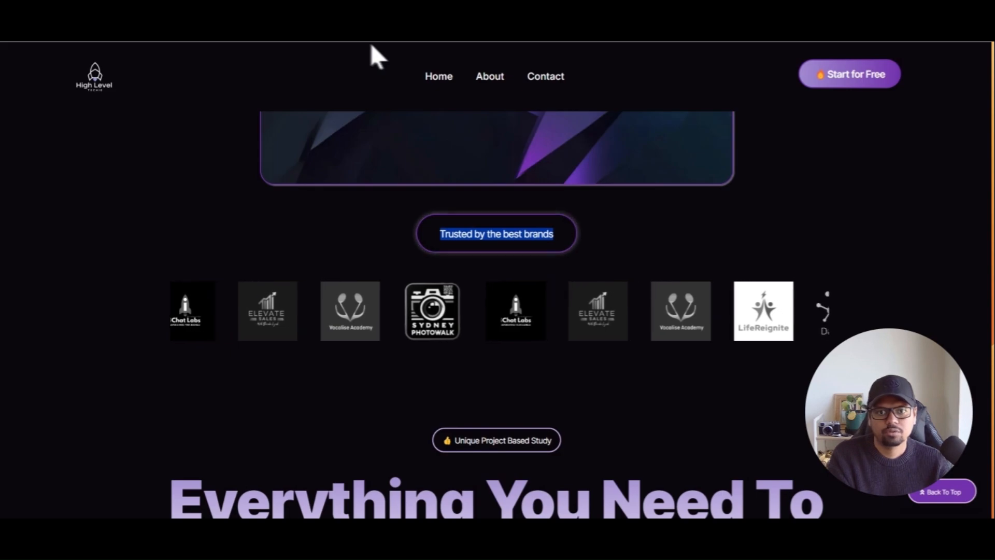
{"action": "left_click", "coordinate": [371, 43]}
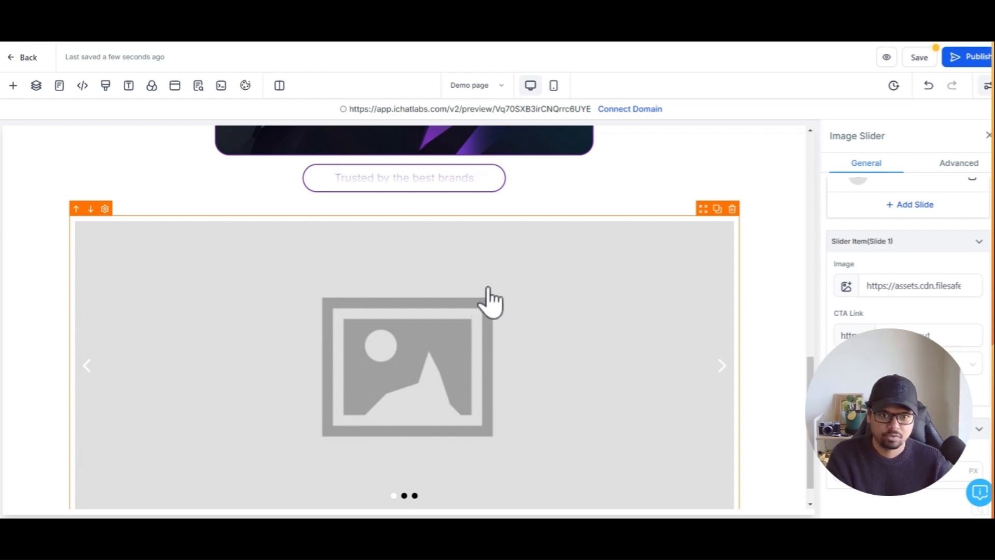
{"action": "left_click", "coordinate": [731, 210]}
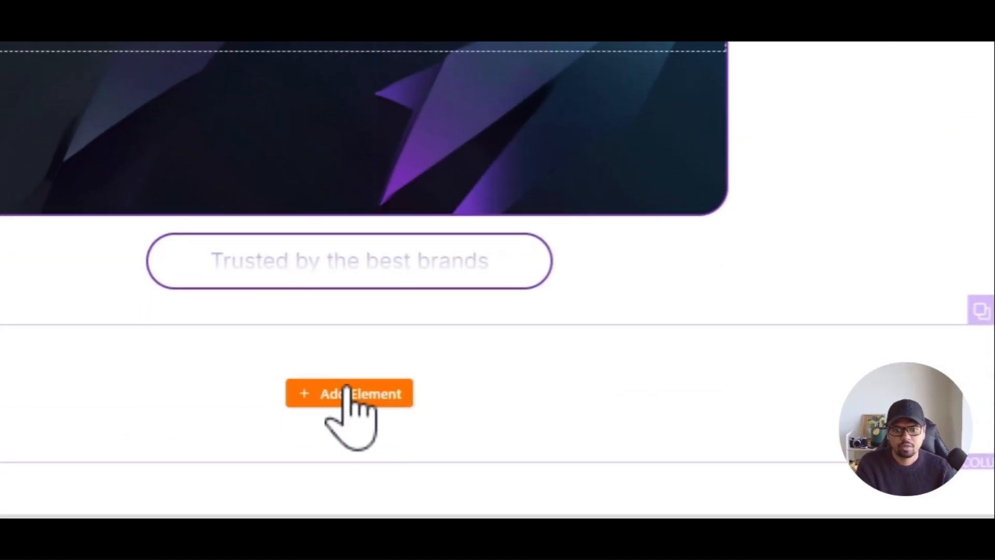
- Add a Code element below the "Trusted by the best brands" badge and paste the sliding-logos code into its code editor
{"action": "left_click", "coordinate": [346, 392]}
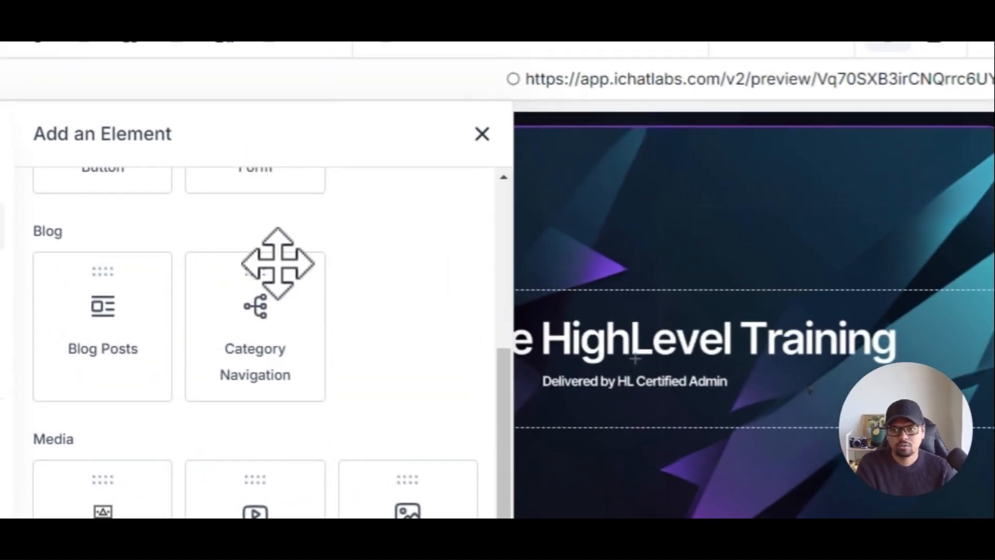
{"action": "scroll", "coordinate": [277, 264], "scroll_direction": "up", "scroll_amount": 5}
{"action": "type", "text": "code"}
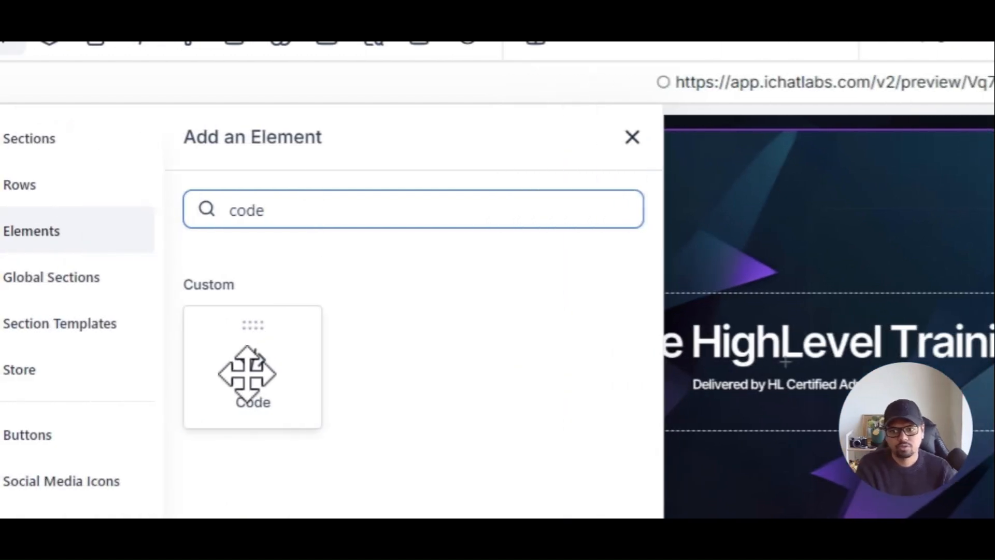
{"action": "left_click", "coordinate": [98, 373]}
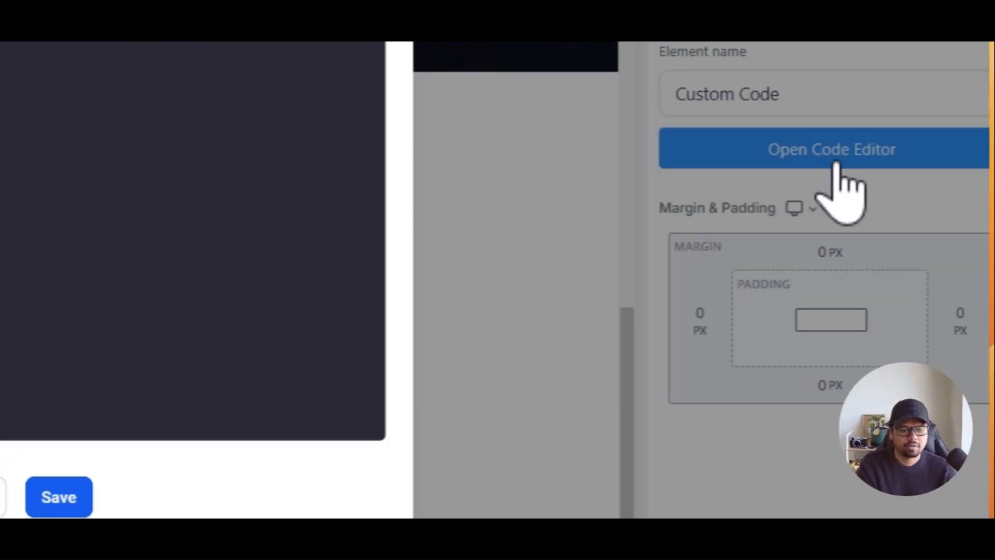
{"action": "left_click", "coordinate": [837, 173]}
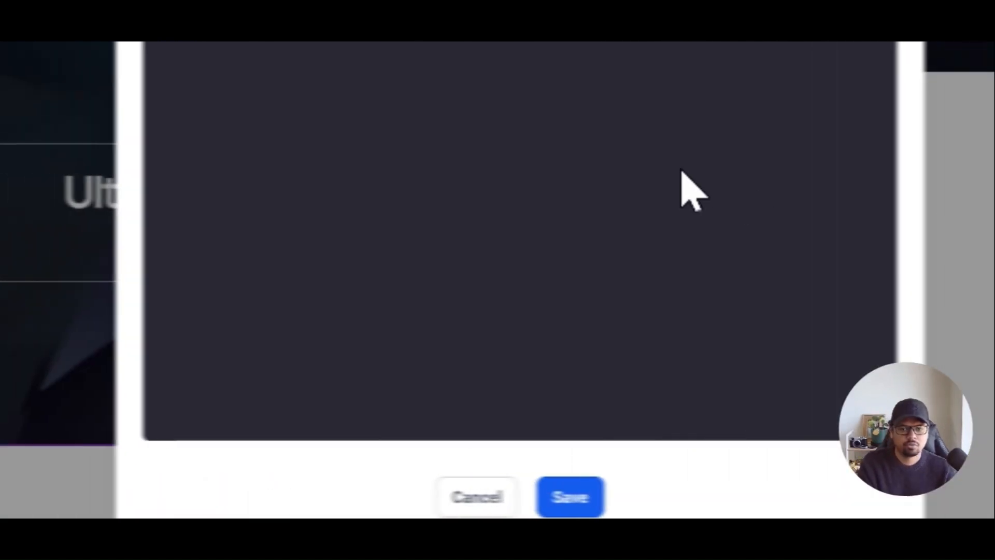
{"action": "key", "text": "ctrl+v"}
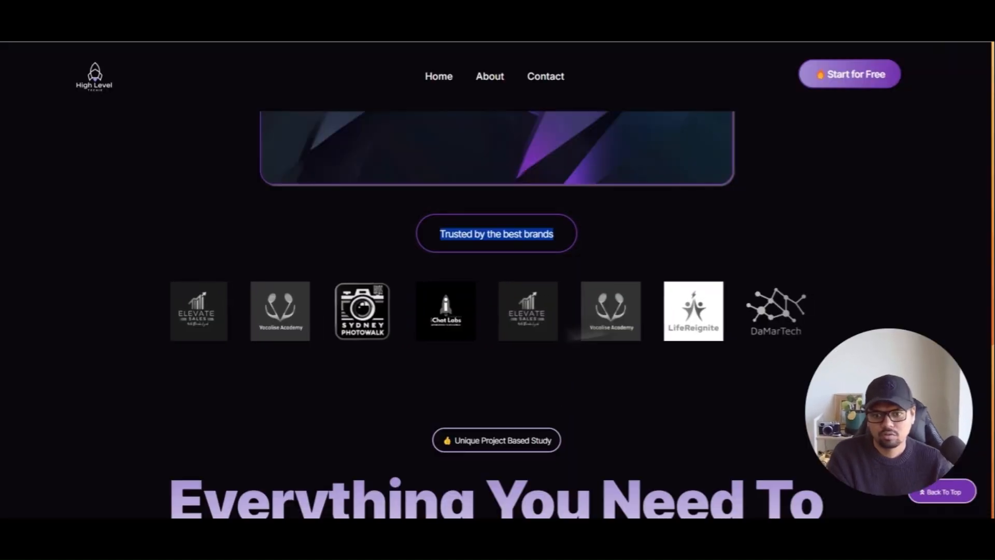
- Set the background colour of the section holding the training image and brand logos to black, matching the reference page
{"action": "scroll", "coordinate": [572, 335], "scroll_direction": "down", "scroll_amount": 1}
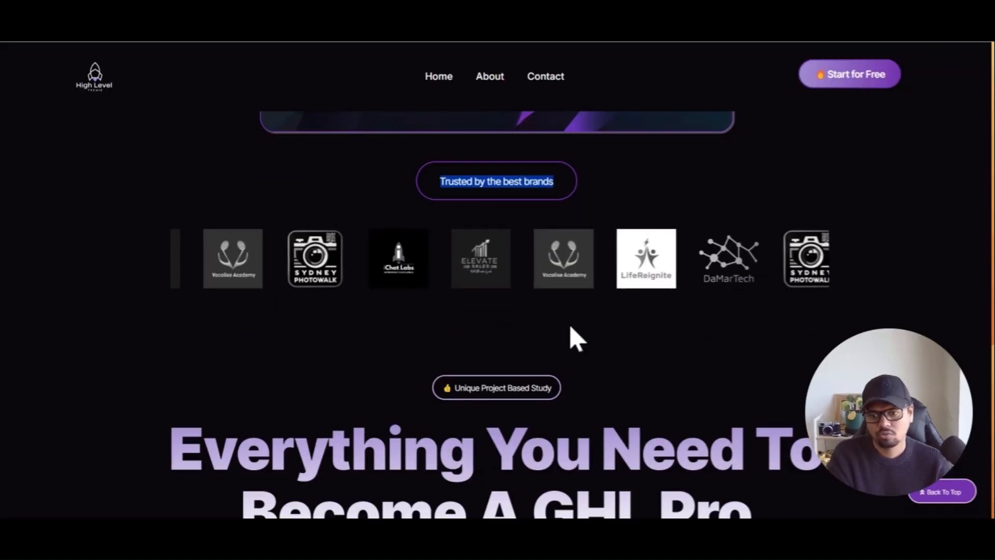
{"action": "scroll", "coordinate": [555, 328], "scroll_direction": "up", "scroll_amount": 7}
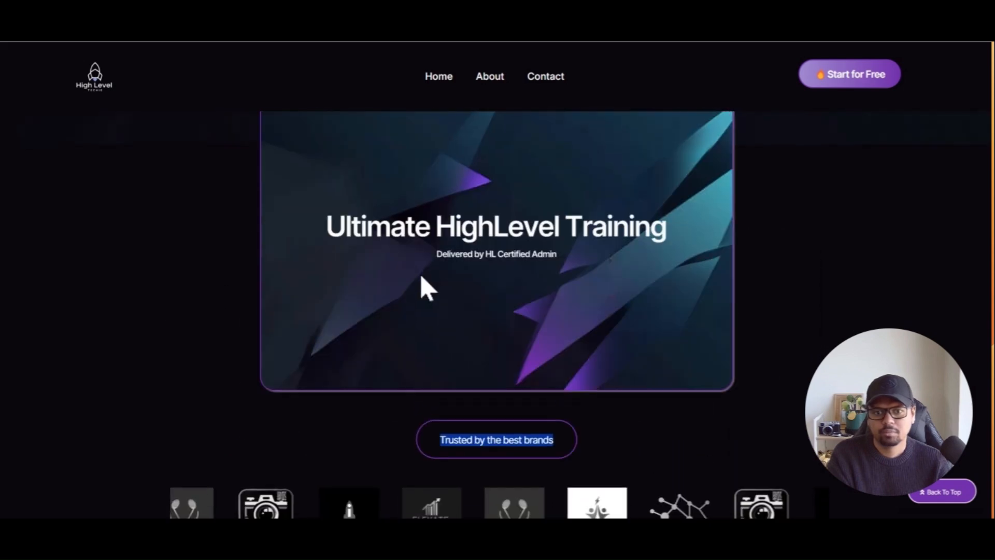
{"action": "scroll", "coordinate": [244, 359], "scroll_direction": "down", "scroll_amount": 6}
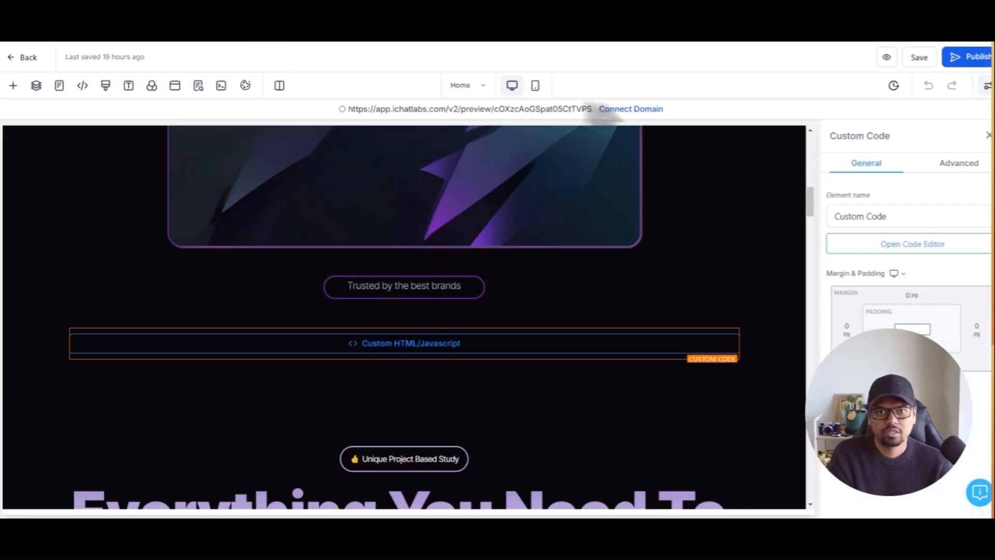
{"action": "scroll", "coordinate": [723, 265], "scroll_direction": "up", "scroll_amount": 3}
{"action": "left_click", "coordinate": [744, 251]}
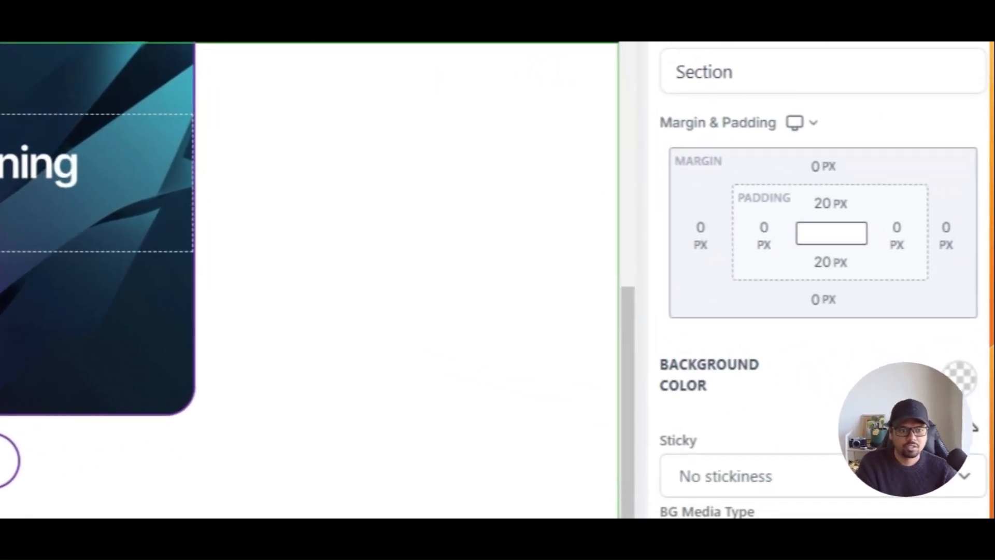
{"action": "left_click", "coordinate": [960, 377]}
{"action": "left_click", "coordinate": [807, 394]}
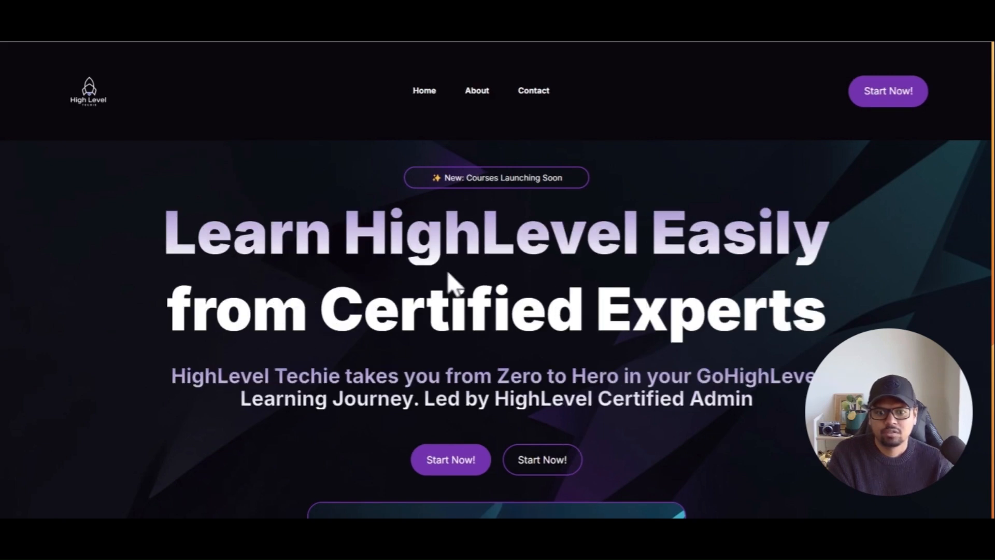
- Compare the demo page preview with the reference page, down to the "Everything You Need To Become A GHL Pro" section
{"action": "scroll", "coordinate": [451, 277], "scroll_direction": "down", "scroll_amount": 6}
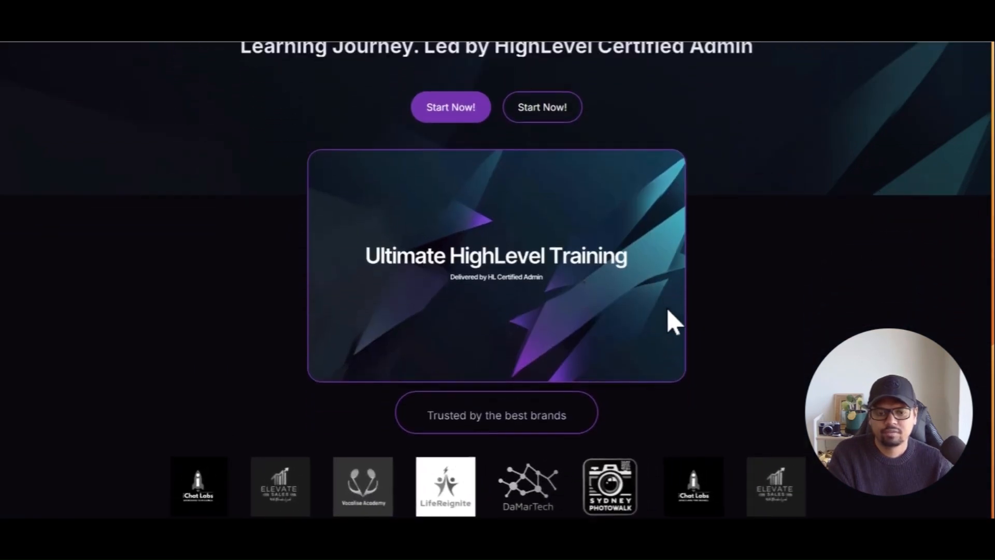
{"action": "scroll", "coordinate": [672, 321], "scroll_direction": "up", "scroll_amount": 6}
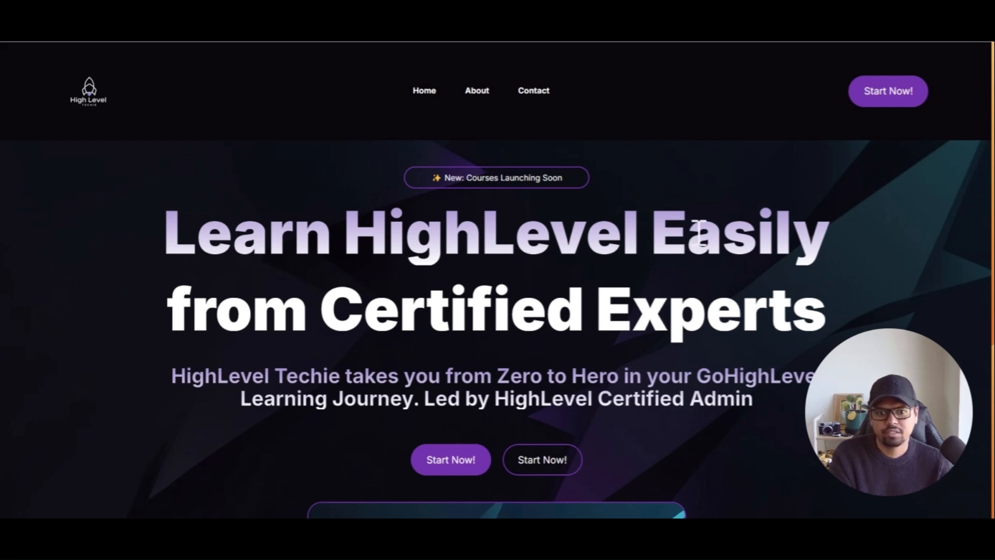
{"action": "scroll", "coordinate": [698, 230], "scroll_direction": "down", "scroll_amount": 6}
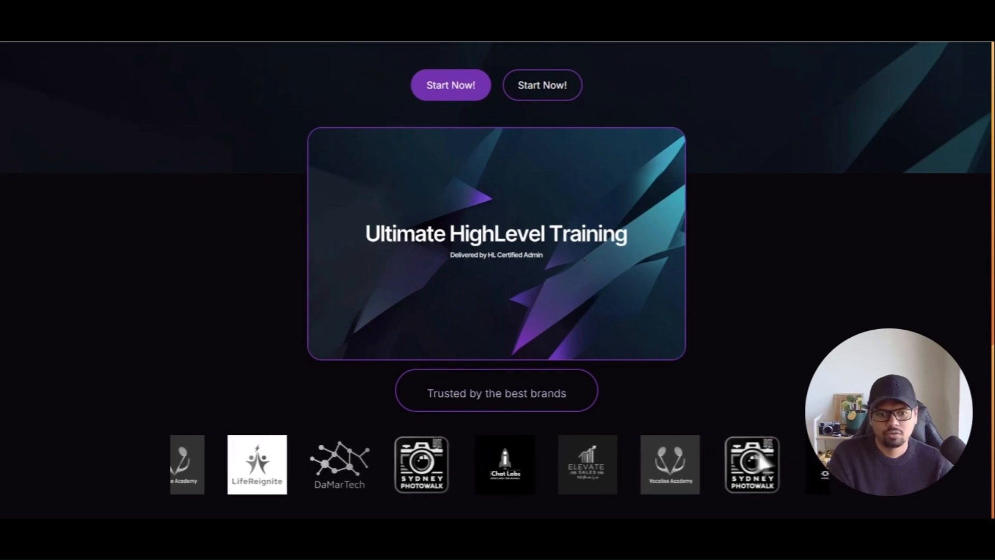
{"action": "scroll", "coordinate": [782, 448], "scroll_direction": "up", "scroll_amount": 1}
{"action": "scroll", "coordinate": [783, 448], "scroll_direction": "up", "scroll_amount": 6}
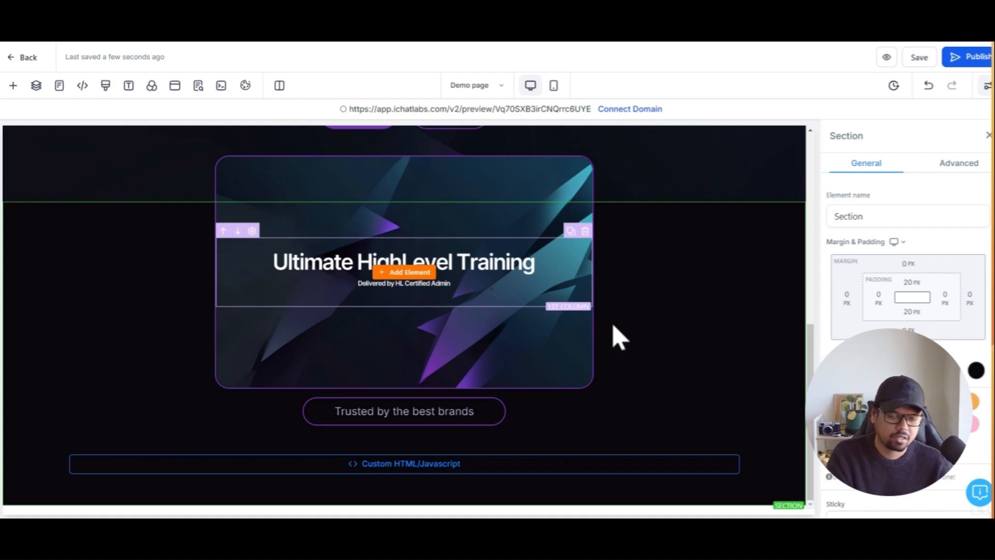
{"action": "scroll", "coordinate": [627, 326], "scroll_direction": "up", "scroll_amount": 10}
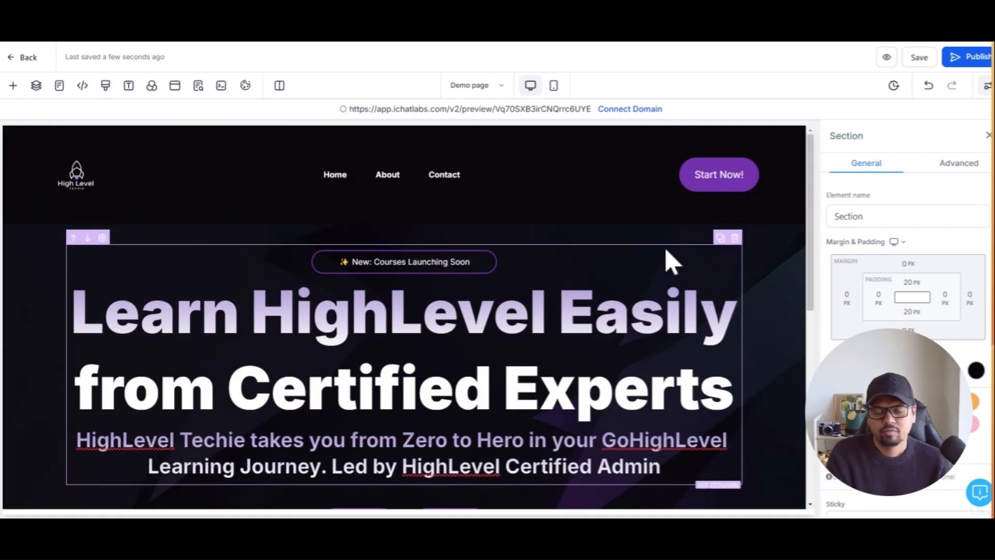
{"action": "scroll", "coordinate": [643, 258], "scroll_direction": "down", "scroll_amount": 5}
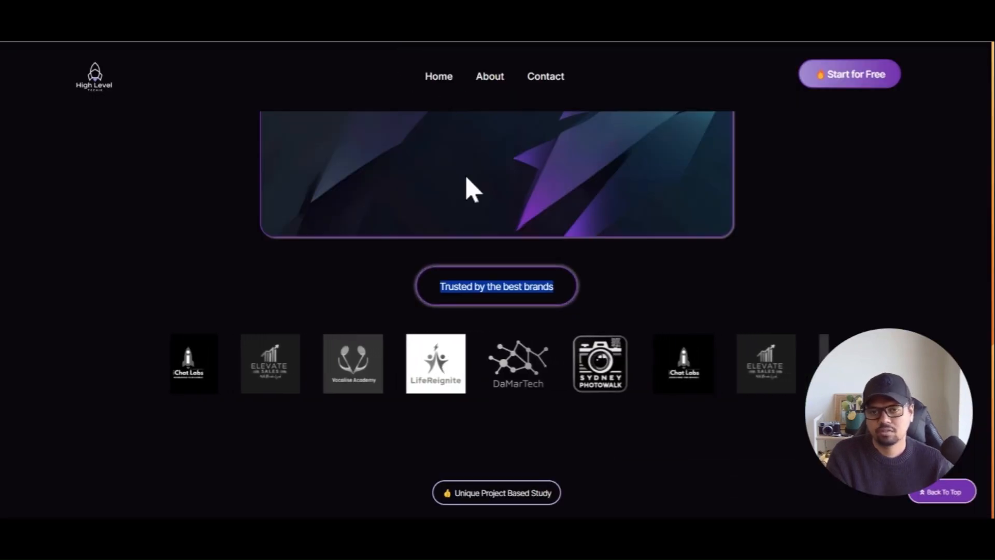
{"action": "scroll", "coordinate": [466, 189], "scroll_direction": "down", "scroll_amount": 7}
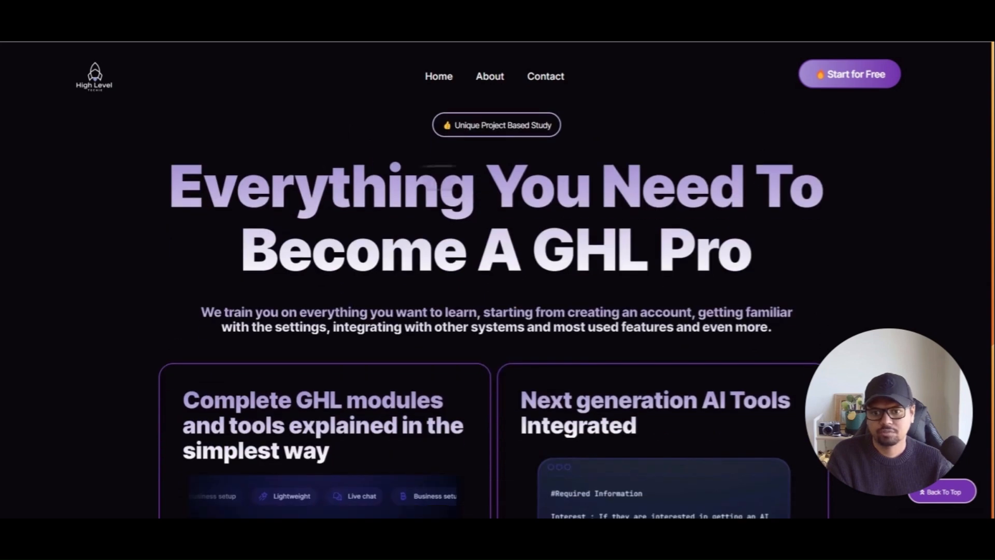
{"action": "scroll", "coordinate": [448, 192], "scroll_direction": "down", "scroll_amount": 1}
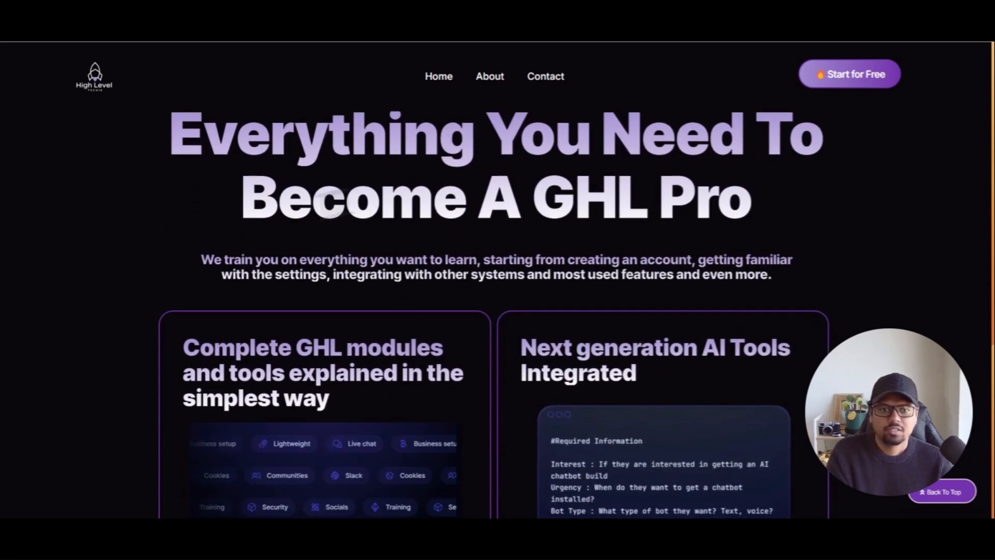
{"action": "scroll", "coordinate": [377, 244], "scroll_direction": "down", "scroll_amount": 4}
{"action": "scroll", "coordinate": [378, 251], "scroll_direction": "up", "scroll_amount": 5}
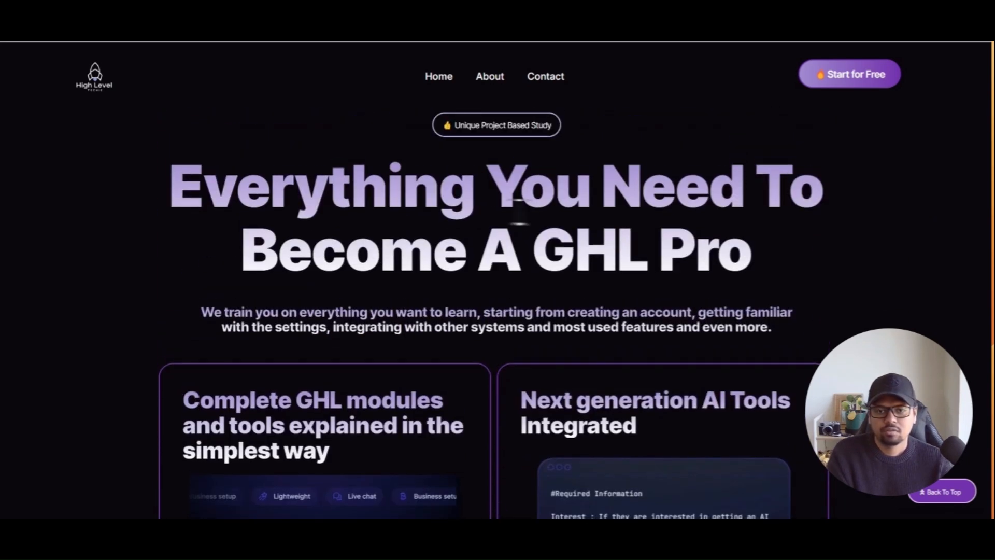
{"action": "scroll", "coordinate": [354, 80], "scroll_direction": "down", "scroll_amount": 2}
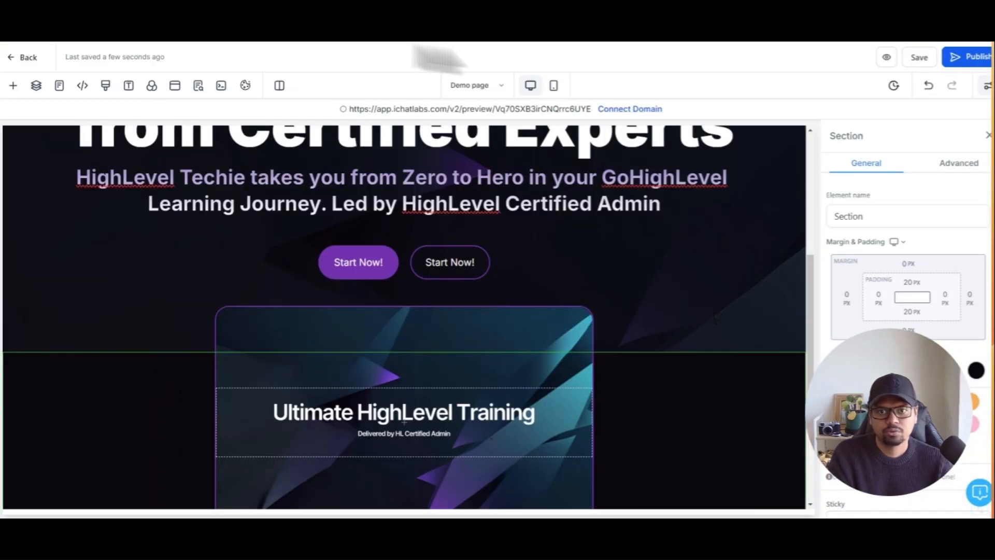
- Duplicate the "Learn HighLevel Easily" hero section and move the copy below the section with the training image and custom code
{"action": "scroll", "coordinate": [624, 292], "scroll_direction": "up", "scroll_amount": 2}
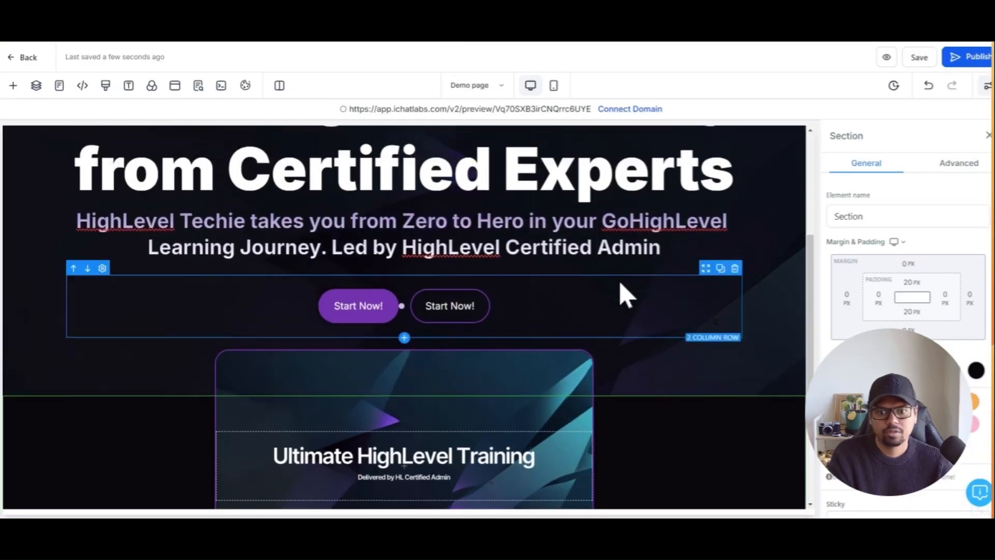
{"action": "scroll", "coordinate": [624, 295], "scroll_direction": "down", "scroll_amount": 1}
{"action": "scroll", "coordinate": [626, 291], "scroll_direction": "up", "scroll_amount": 5}
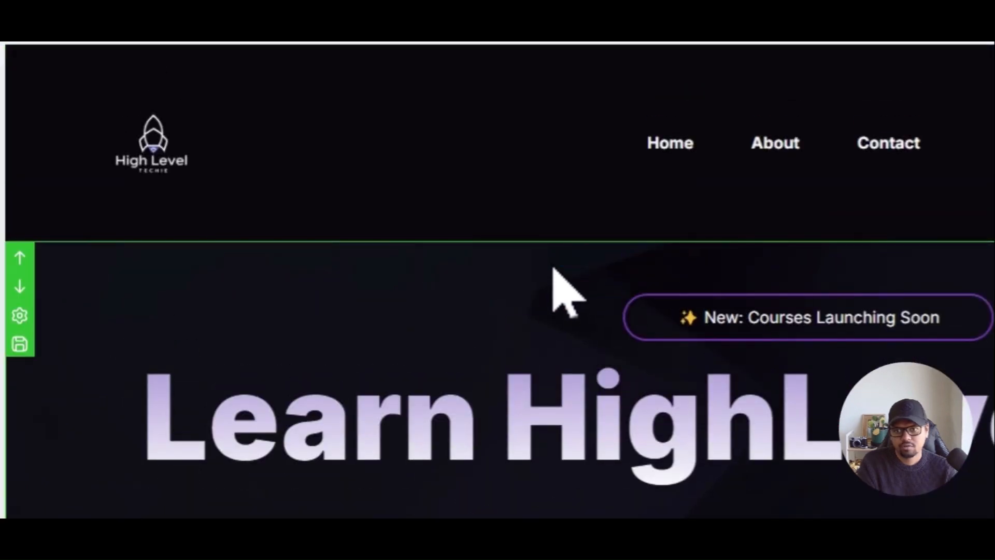
{"action": "scroll", "coordinate": [552, 268], "scroll_direction": "down", "scroll_amount": 5}
{"action": "scroll", "coordinate": [544, 264], "scroll_direction": "up", "scroll_amount": 5}
{"action": "scroll", "coordinate": [542, 260], "scroll_direction": "down", "scroll_amount": 2}
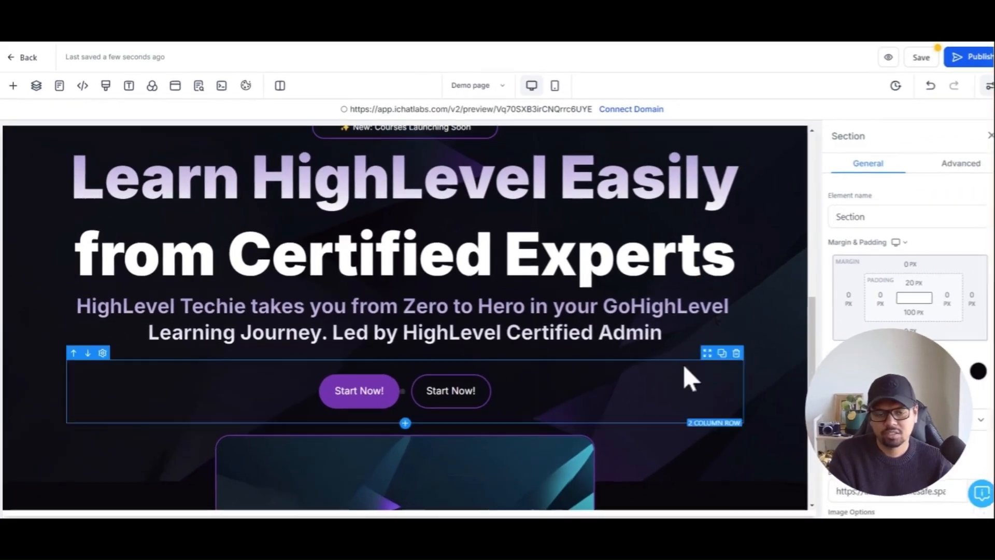
{"action": "scroll", "coordinate": [674, 311], "scroll_direction": "down", "scroll_amount": 3}
{"action": "scroll", "coordinate": [672, 318], "scroll_direction": "up", "scroll_amount": 5}
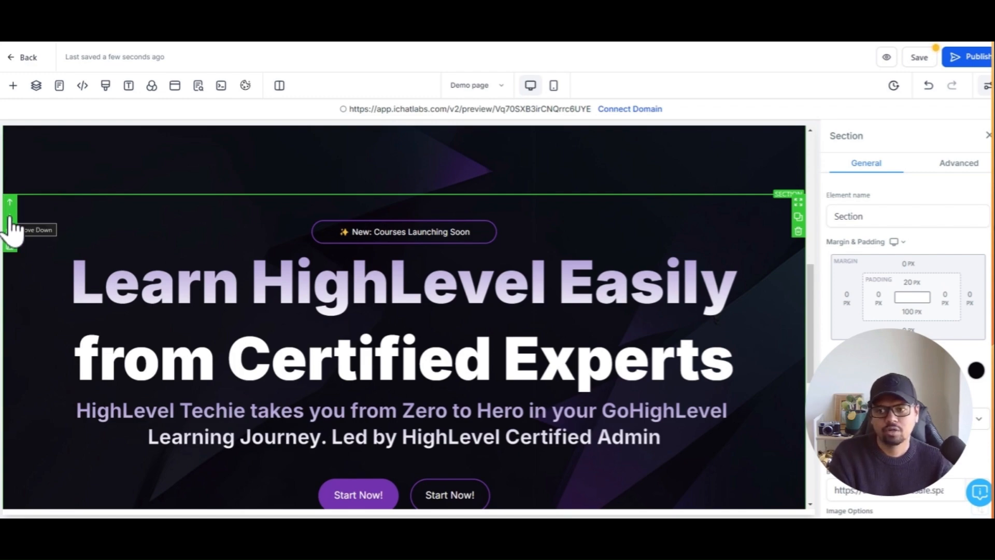
{"action": "left_click", "coordinate": [9, 218]}
{"action": "scroll", "coordinate": [320, 280], "scroll_direction": "up", "scroll_amount": 7}
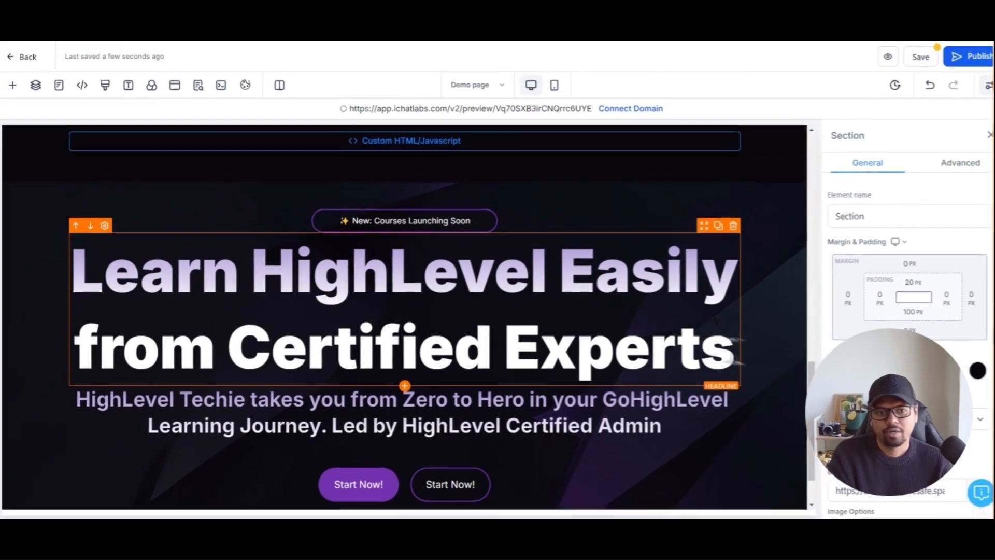
{"action": "scroll", "coordinate": [756, 375], "scroll_direction": "down", "scroll_amount": 1}
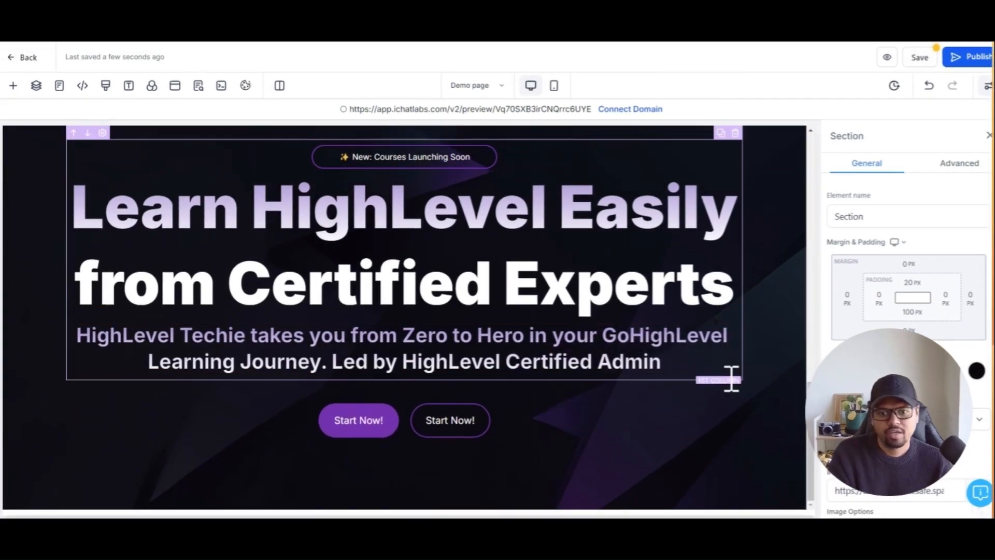
{"action": "scroll", "coordinate": [752, 379], "scroll_direction": "up", "scroll_amount": 1}
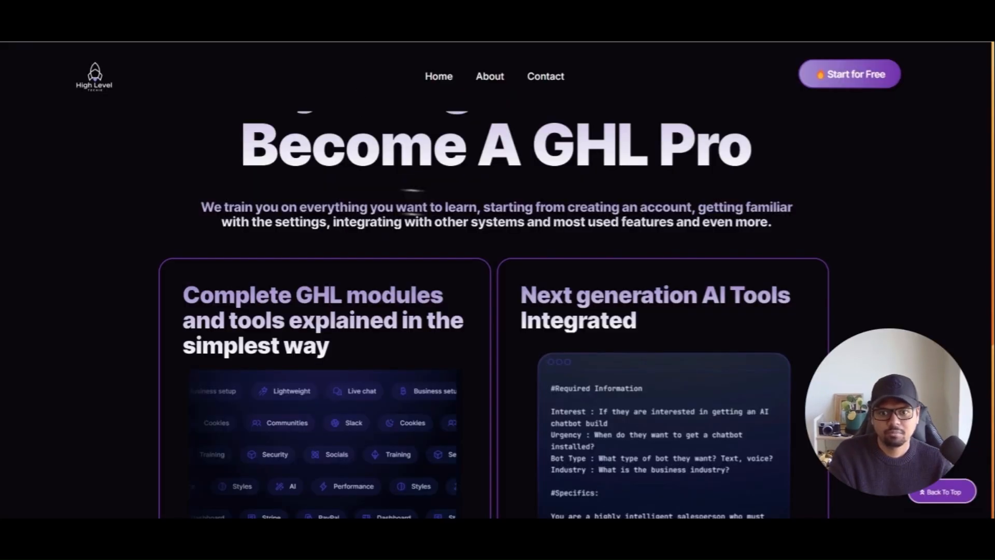
- Replace the duplicated section's headline with "Everything you need to become a GHL Pro"
{"action": "scroll", "coordinate": [333, 171], "scroll_direction": "up", "scroll_amount": 3}
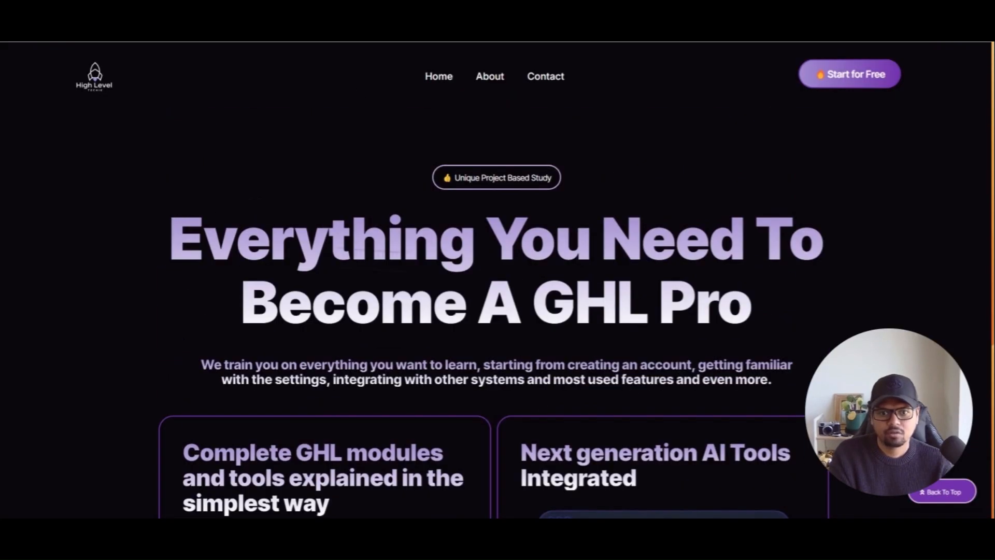
{"action": "left_click_drag", "start_coordinate": [171, 228], "coordinate": [782, 322]}
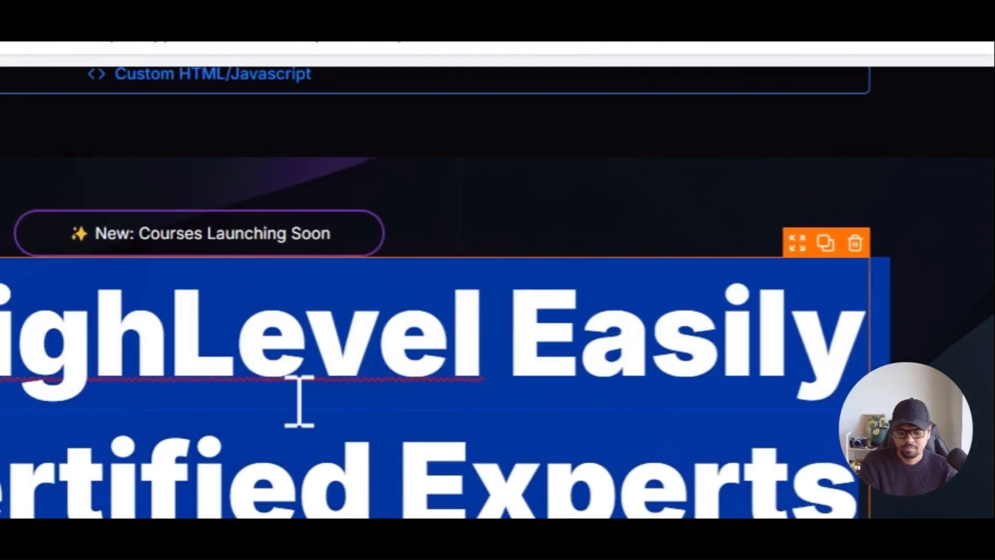
{"action": "type", "text": "Everything you need to become a GHL Pro"}
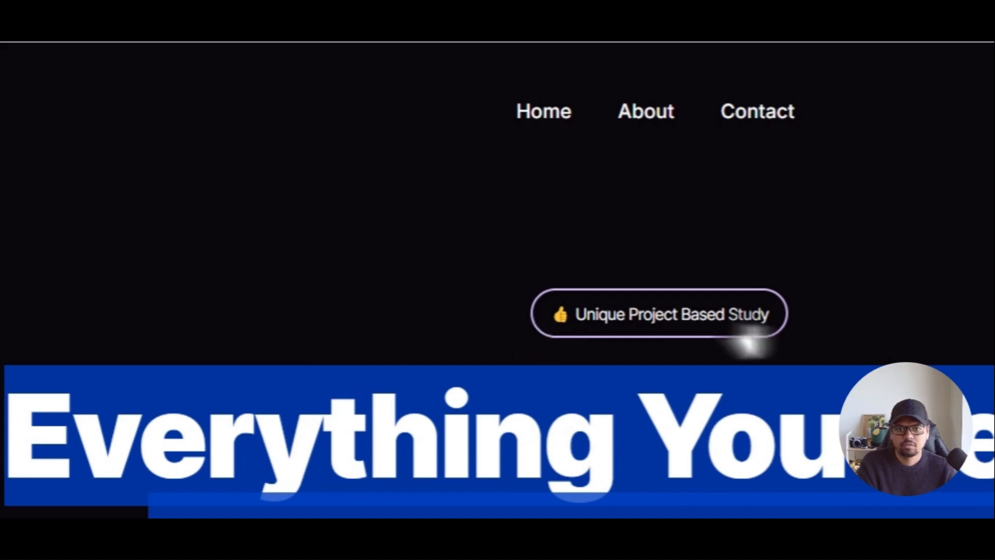
- Replace the duplicated section's badge text with "👍 Unique Project Based Study", copied from the reference page
{"action": "left_click_drag", "start_coordinate": [770, 314], "coordinate": [638, 314]}
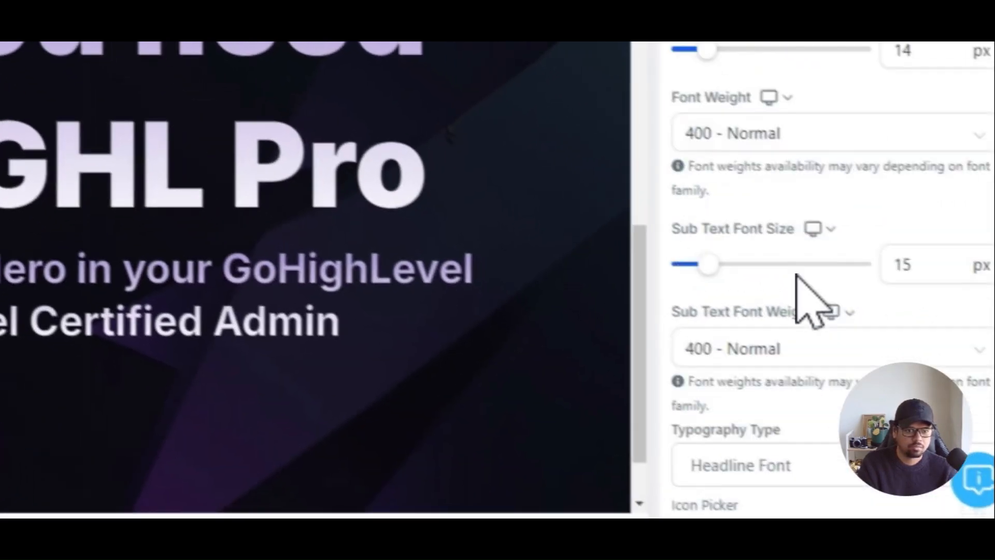
{"action": "scroll", "coordinate": [798, 295], "scroll_direction": "down", "scroll_amount": 10}
{"action": "scroll", "coordinate": [784, 262], "scroll_direction": "down", "scroll_amount": 5}
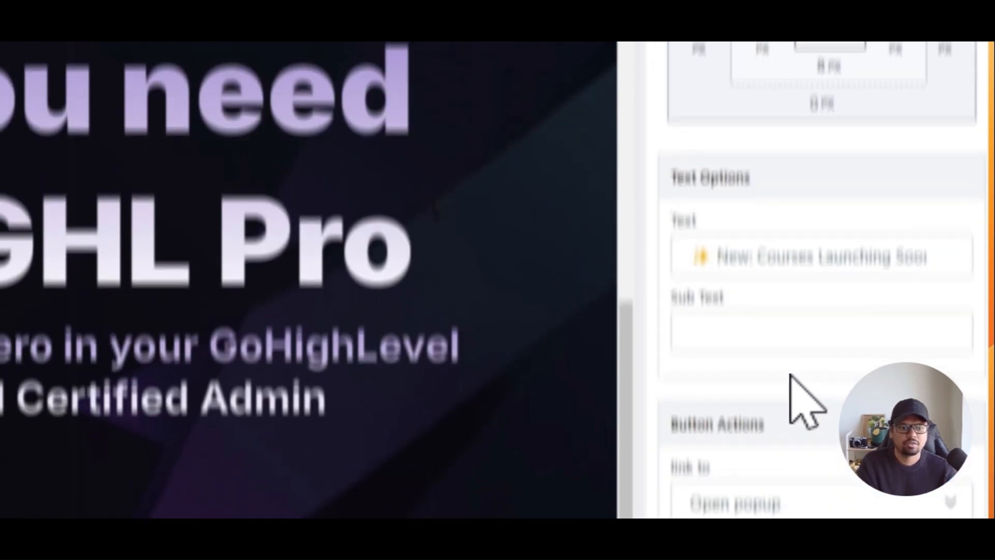
{"action": "left_click", "coordinate": [846, 167]}
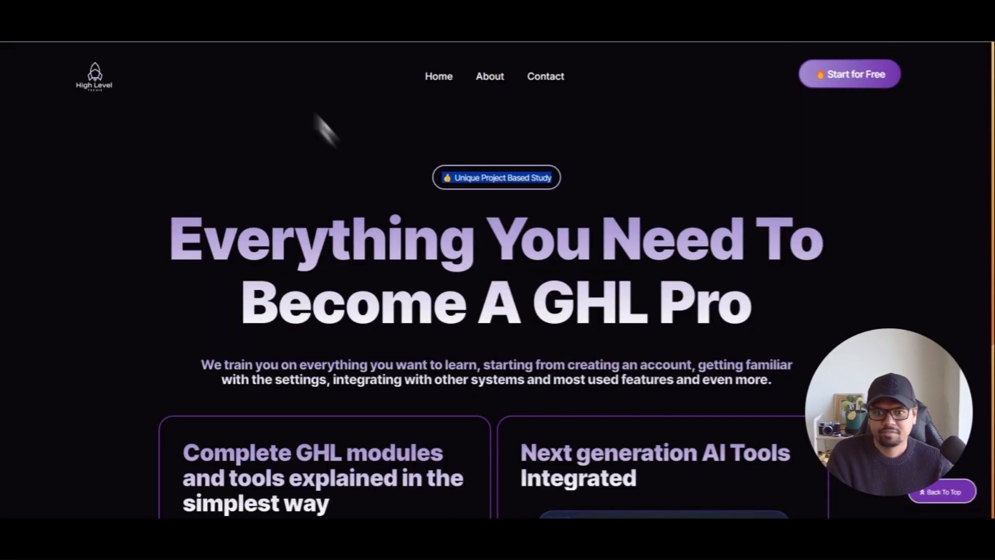
- Replace the sub-headline under "Everything you need to become a GHL Pro" with the reference page's "We train you on everything you want to learn" paragraph
{"action": "scroll", "coordinate": [396, 267], "scroll_direction": "down", "scroll_amount": 3}
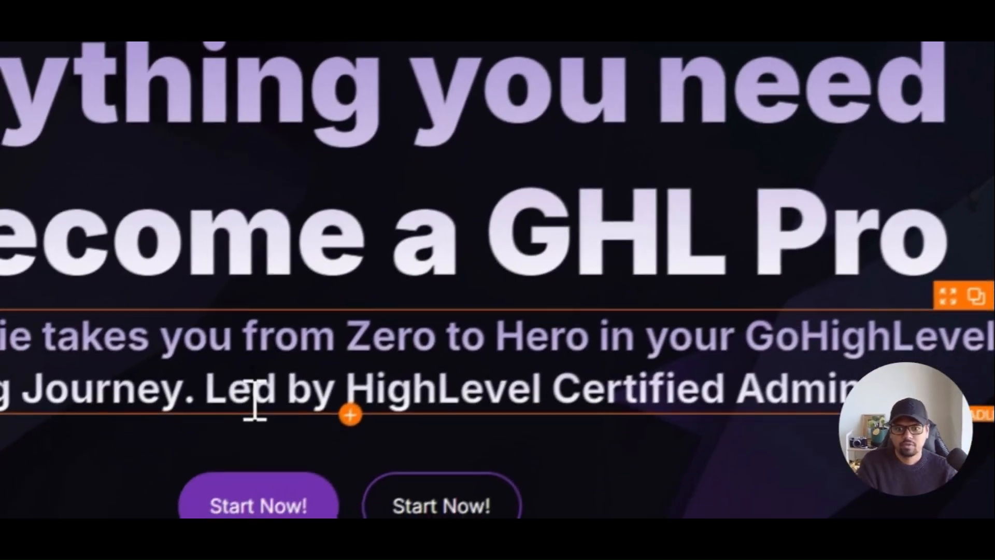
{"action": "left_click", "coordinate": [264, 389]}
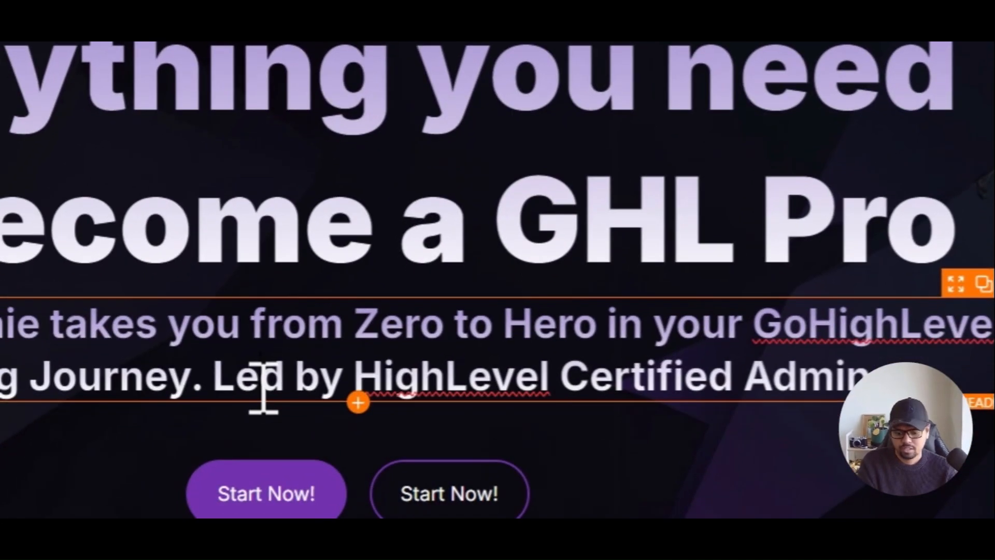
{"action": "key", "text": "ctrl+a"}
{"action": "key", "text": "ctrl+v"}
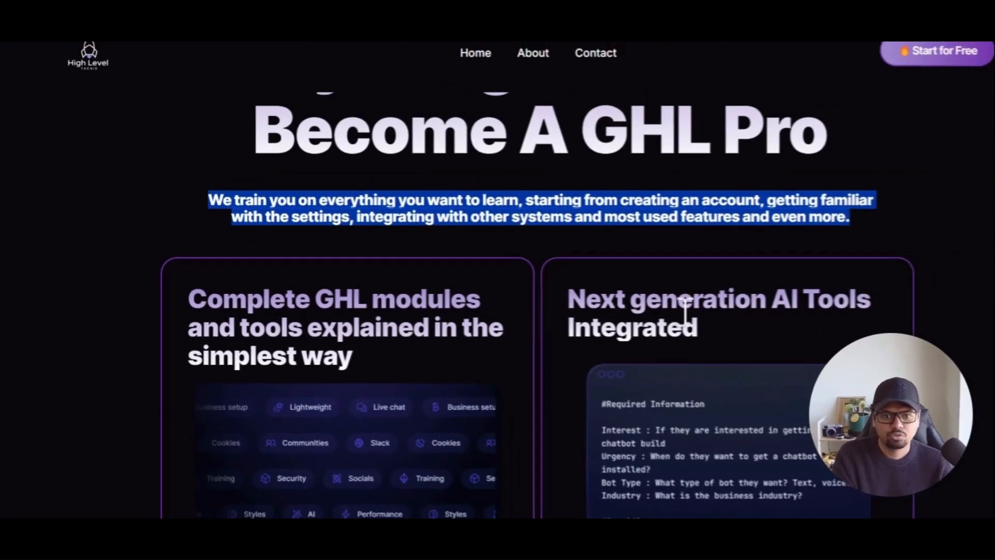
- Give the first column below the sub-headline a full, solid, 2px purple border like the reference page's cards
{"action": "scroll", "coordinate": [629, 354], "scroll_direction": "down", "scroll_amount": 2}
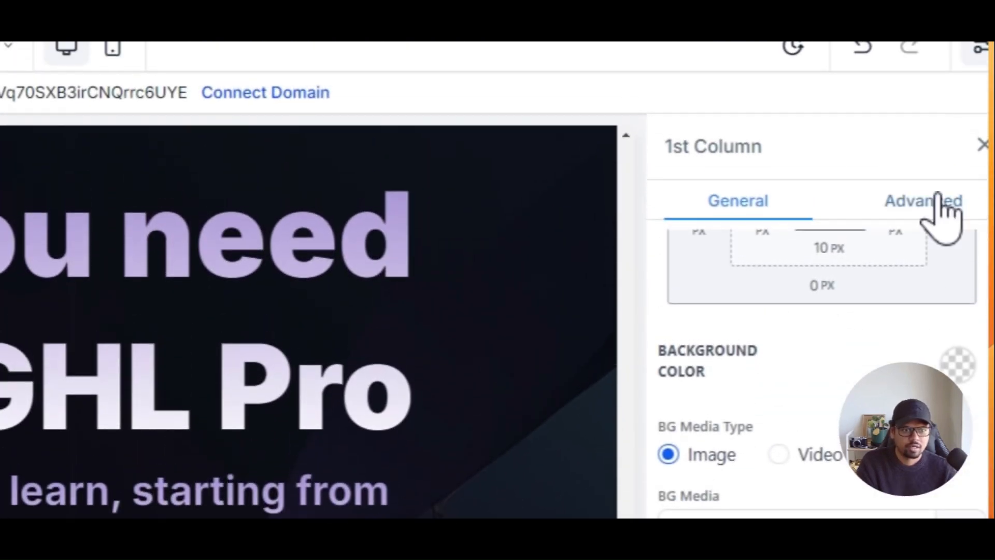
{"action": "left_click", "coordinate": [943, 213]}
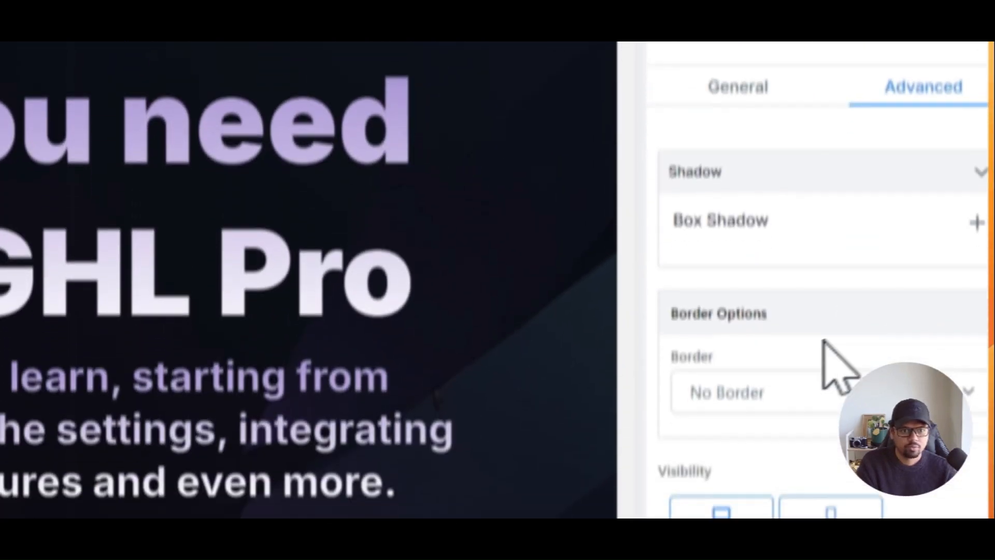
{"action": "left_click", "coordinate": [782, 386]}
{"action": "left_click", "coordinate": [750, 447]}
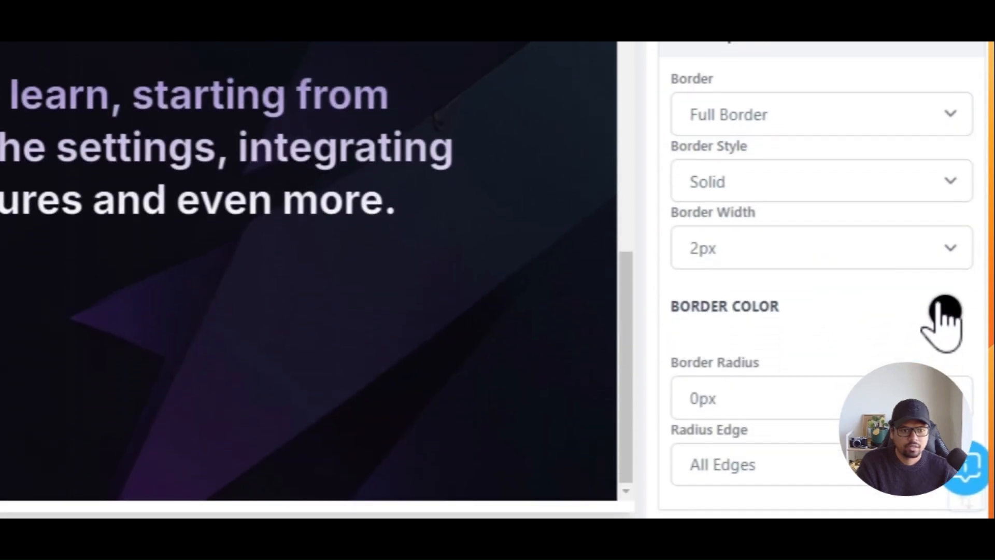
{"action": "left_click", "coordinate": [945, 310]}
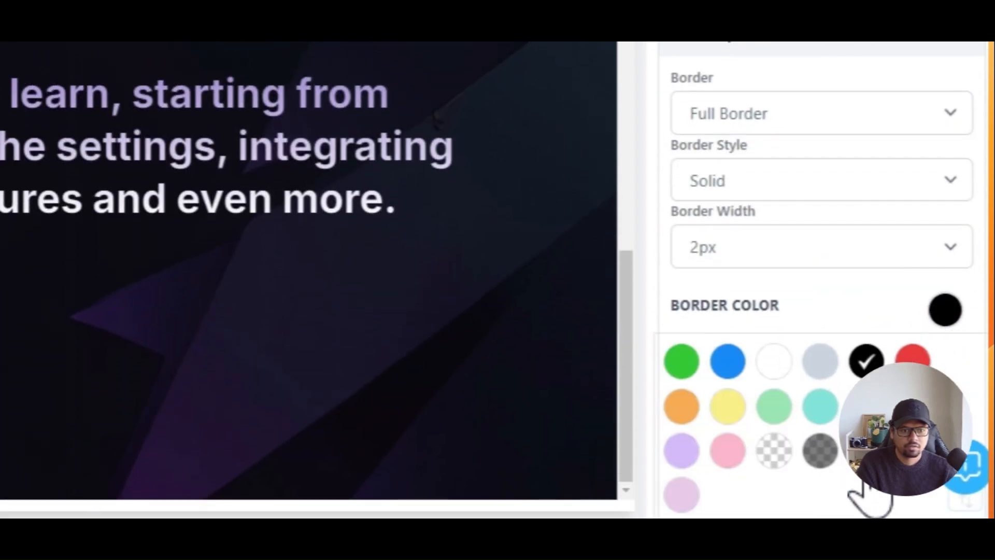
{"action": "scroll", "coordinate": [868, 243], "scroll_direction": "down", "scroll_amount": 5}
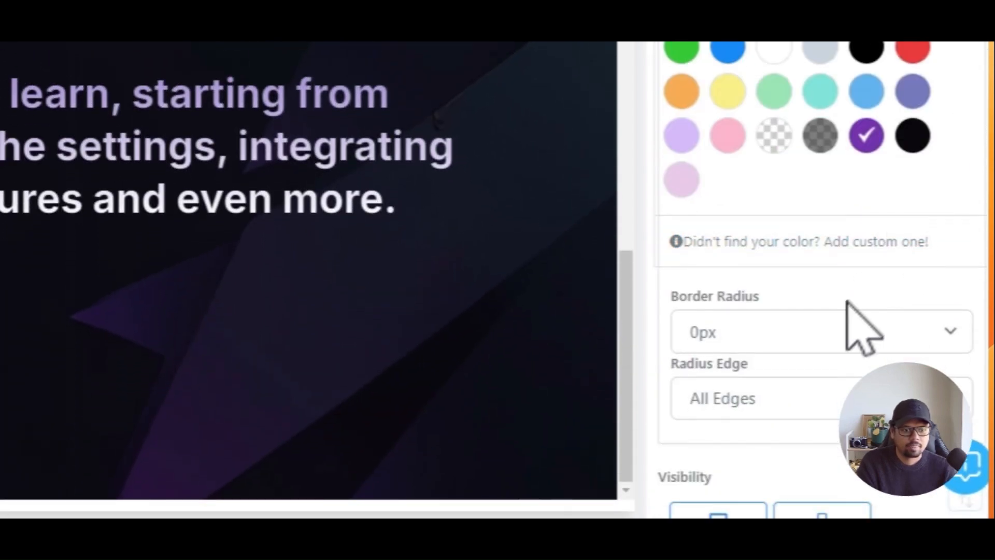
- Round the first column's border on all edges, trying a 25px radius and readjusting it
{"action": "left_click", "coordinate": [785, 341]}
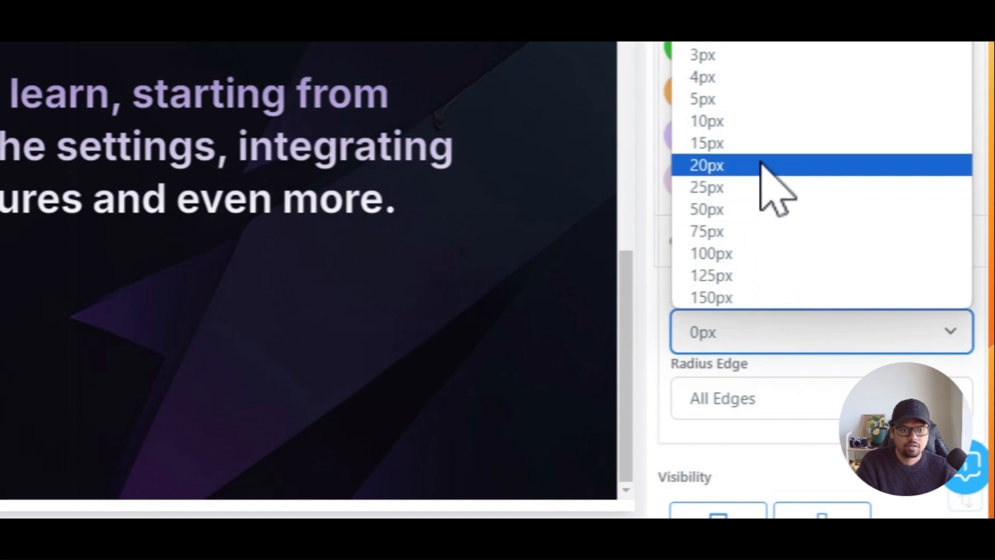
{"action": "left_click", "coordinate": [758, 187]}
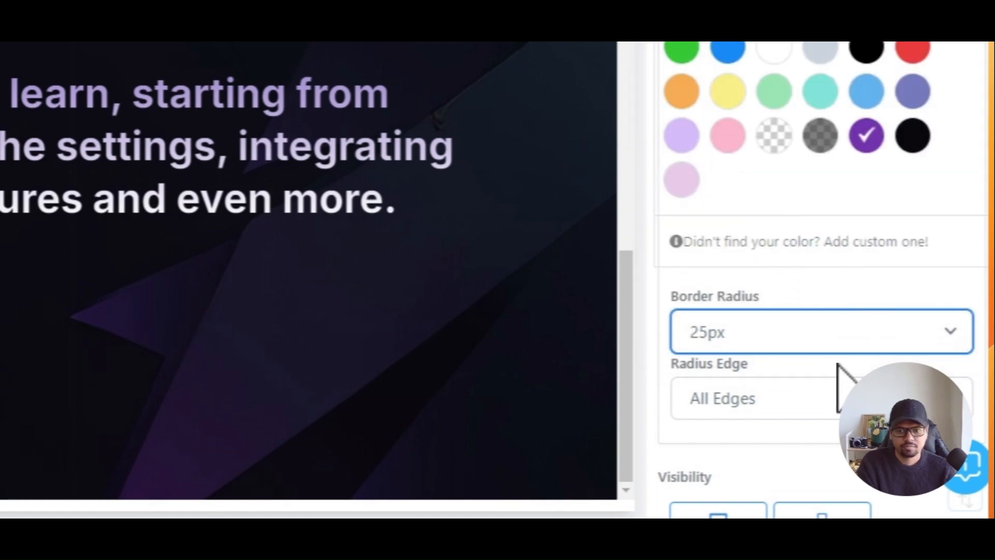
{"action": "left_click", "coordinate": [793, 339]}
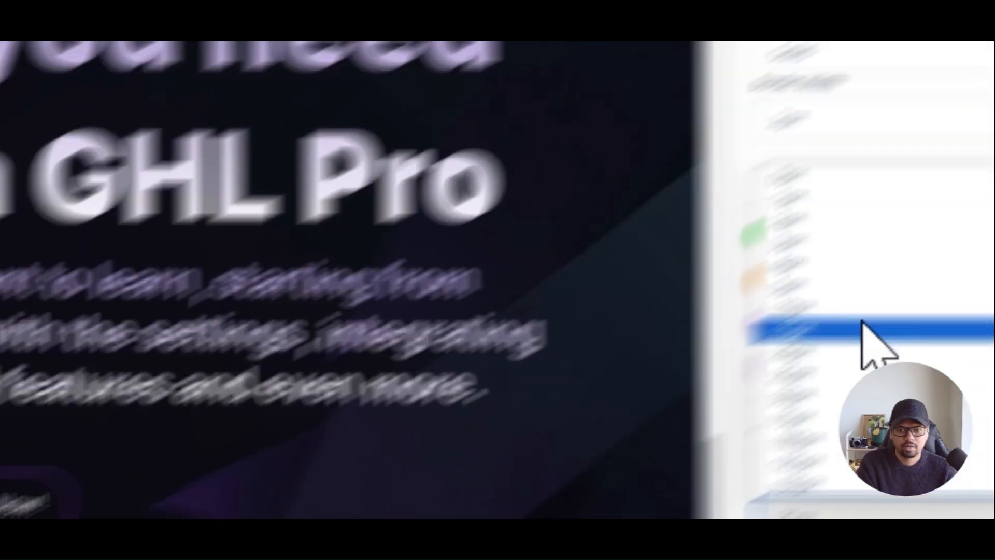
{"action": "left_click", "coordinate": [763, 390]}
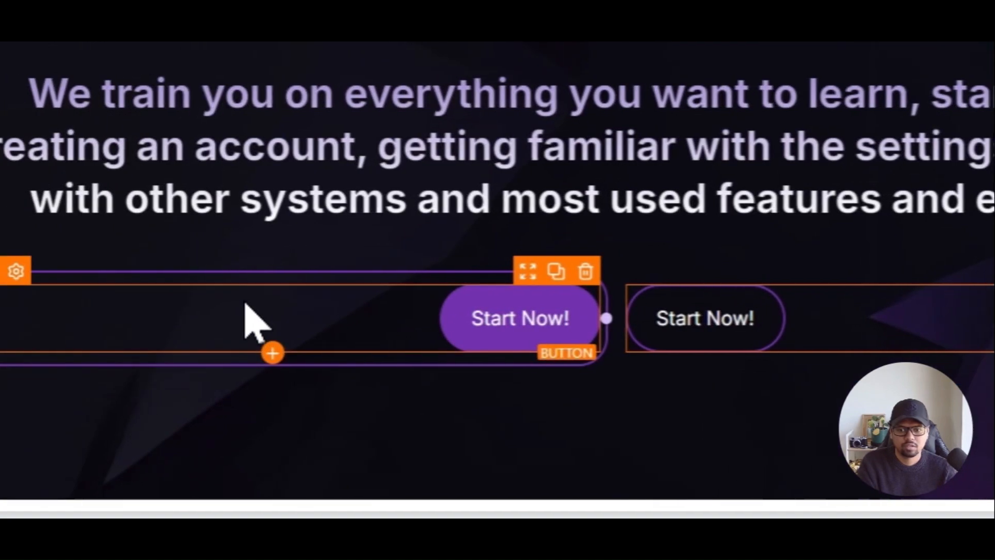
- Examine the heading, integrations graphic and button in the reference page's "Complete GHL modules" card against the bordered column
{"action": "left_click", "coordinate": [245, 303]}
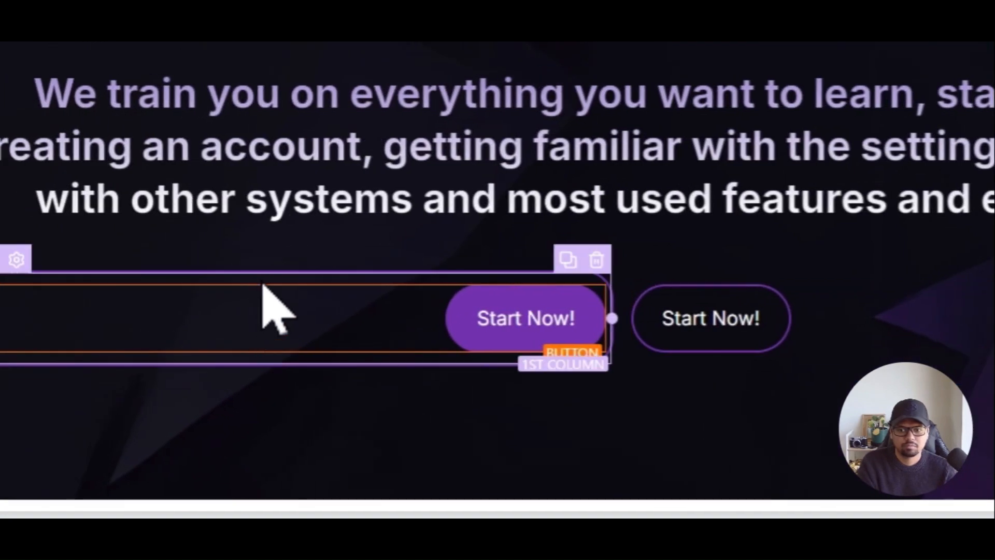
{"action": "left_click", "coordinate": [256, 280]}
{"action": "scroll", "coordinate": [808, 228], "scroll_direction": "down", "scroll_amount": 3}
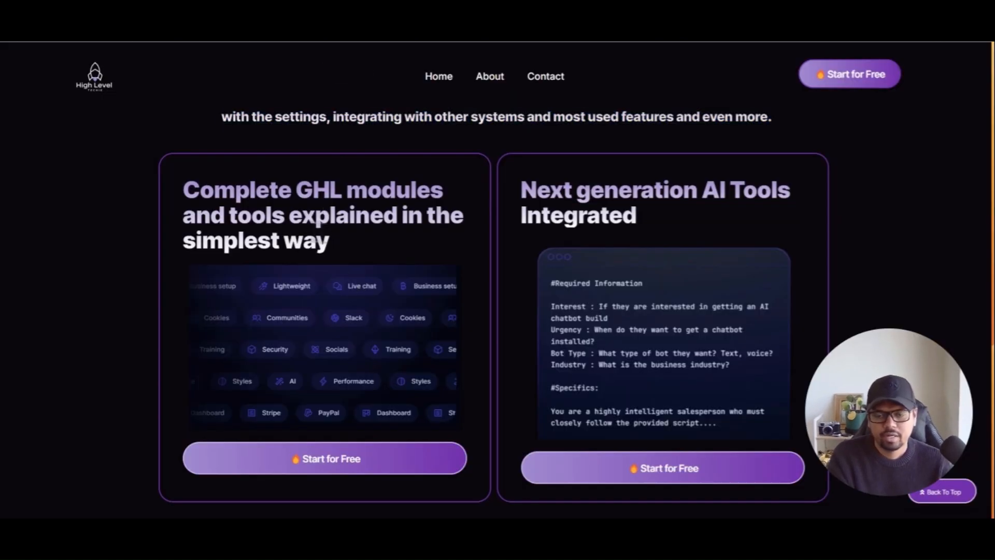
{"action": "left_click_drag", "start_coordinate": [224, 191], "coordinate": [317, 242]}
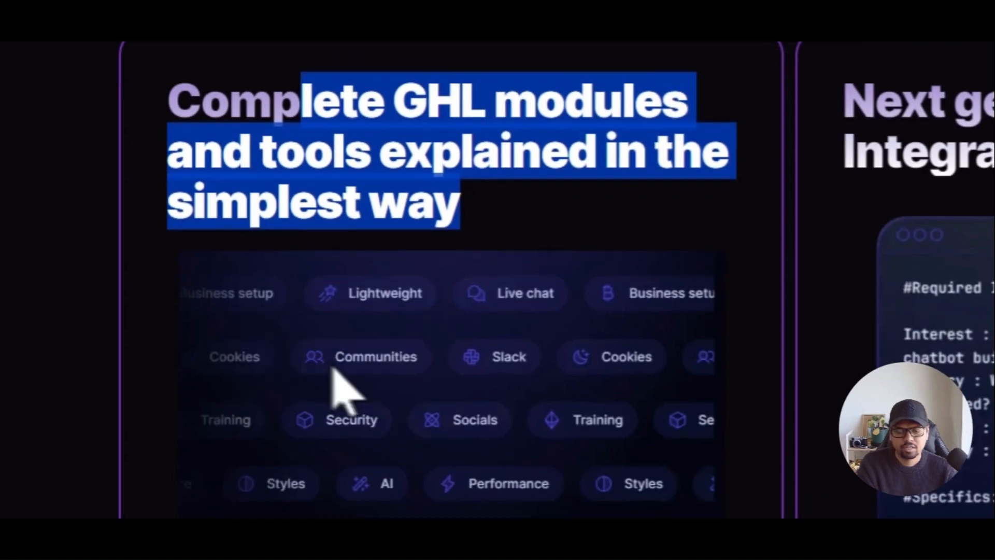
{"action": "scroll", "coordinate": [486, 403], "scroll_direction": "down", "scroll_amount": 1}
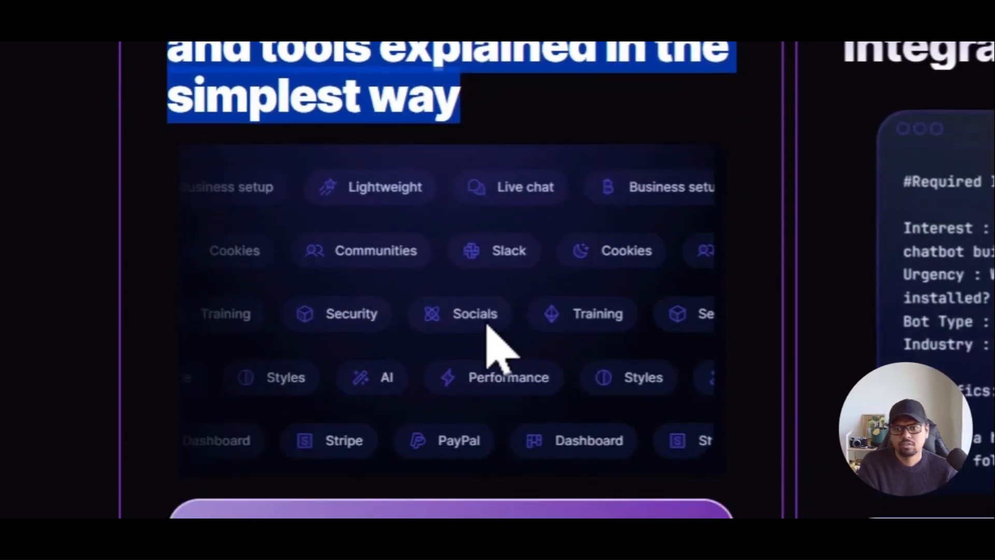
{"action": "scroll", "coordinate": [487, 324], "scroll_direction": "down", "scroll_amount": 1}
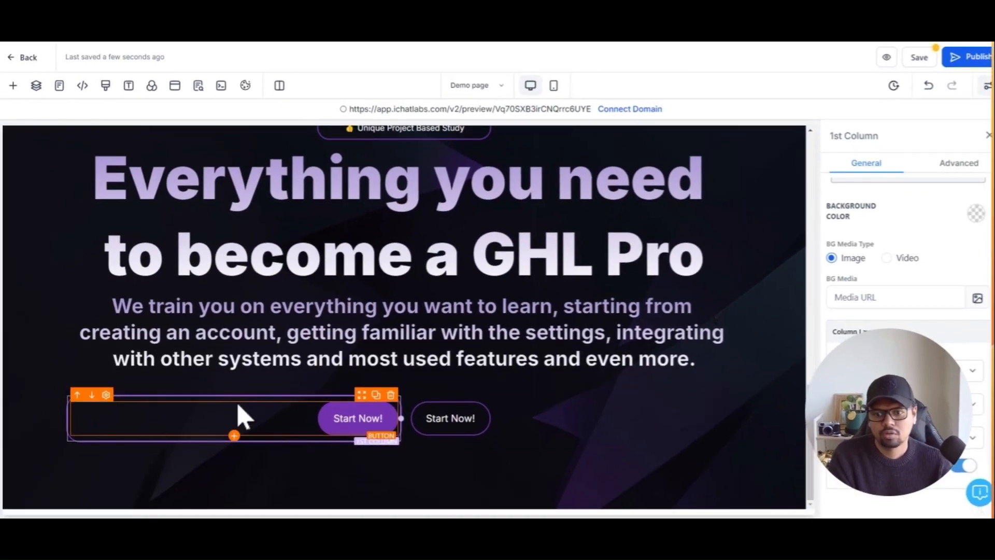
- Try adding a Sub-Headline element to the bordered column beneath its Start Now! button, and remove it
{"action": "left_click", "coordinate": [12, 87]}
{"action": "left_click", "coordinate": [328, 137]}
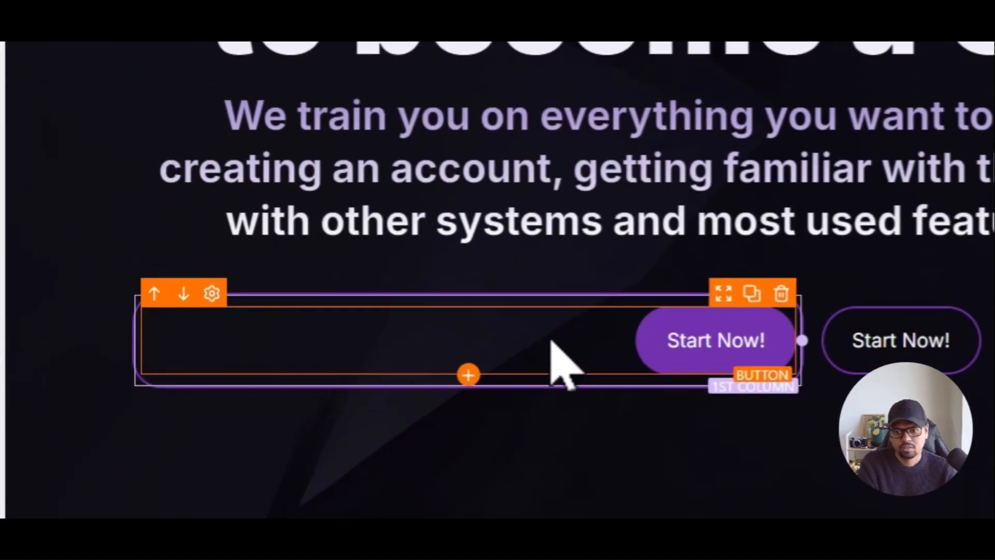
{"action": "left_click", "coordinate": [468, 374]}
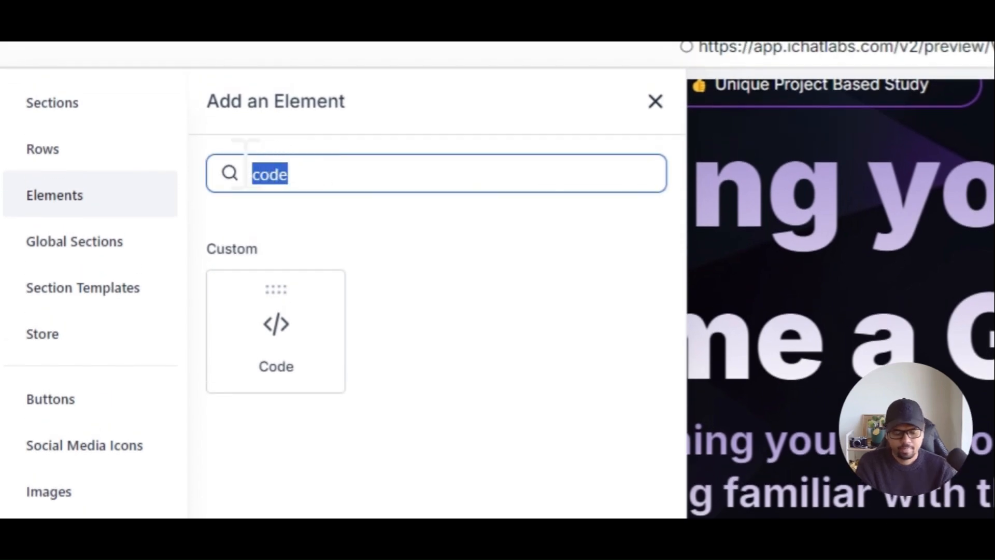
{"action": "key", "text": "BackSpace"}
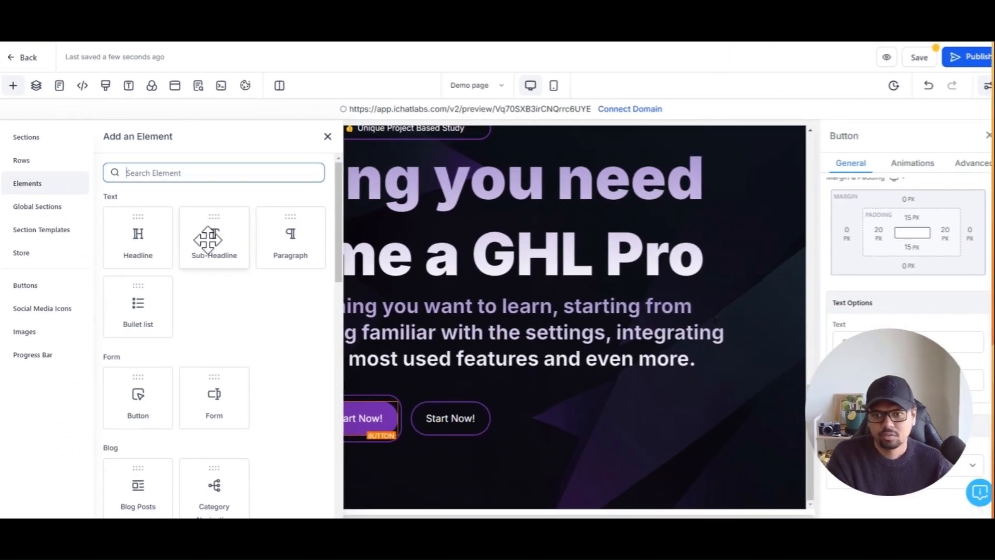
{"action": "left_click_drag", "start_coordinate": [208, 239], "coordinate": [368, 438]}
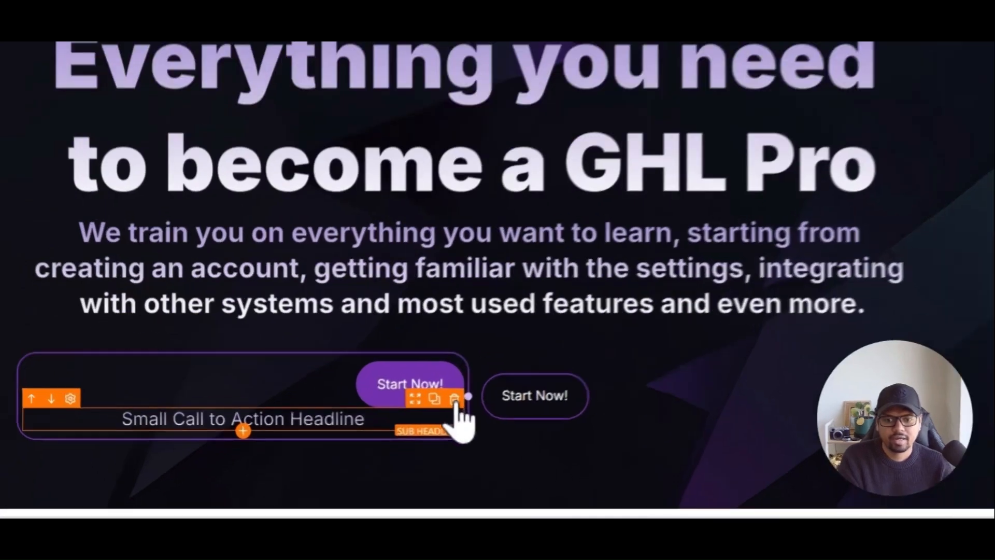
{"action": "left_click", "coordinate": [392, 428]}
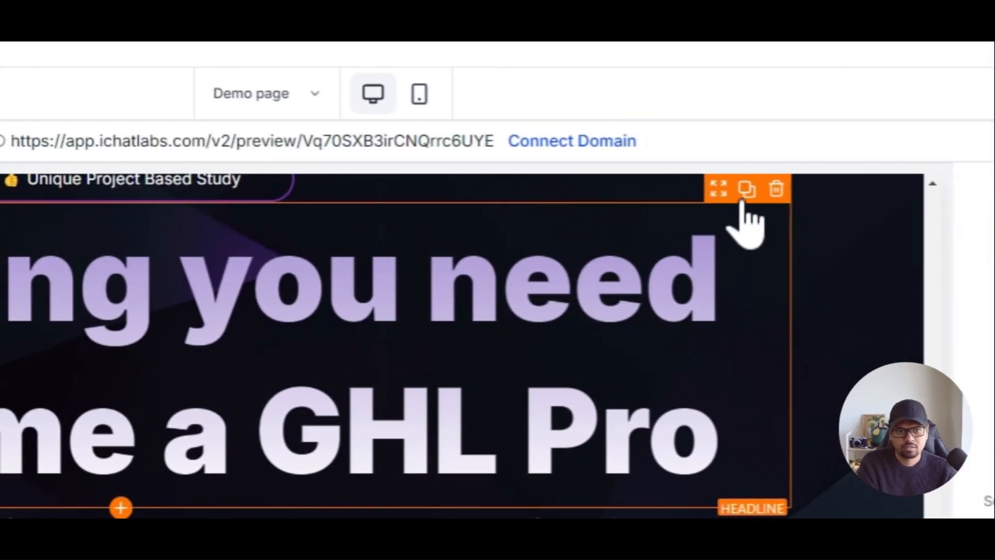
- Duplicate the "Everything you need" headline into the bordered column above its Start Now! button as a smaller, left-aligned heading
{"action": "left_click", "coordinate": [743, 194]}
{"action": "scroll", "coordinate": [542, 394], "scroll_direction": "down", "scroll_amount": 5}
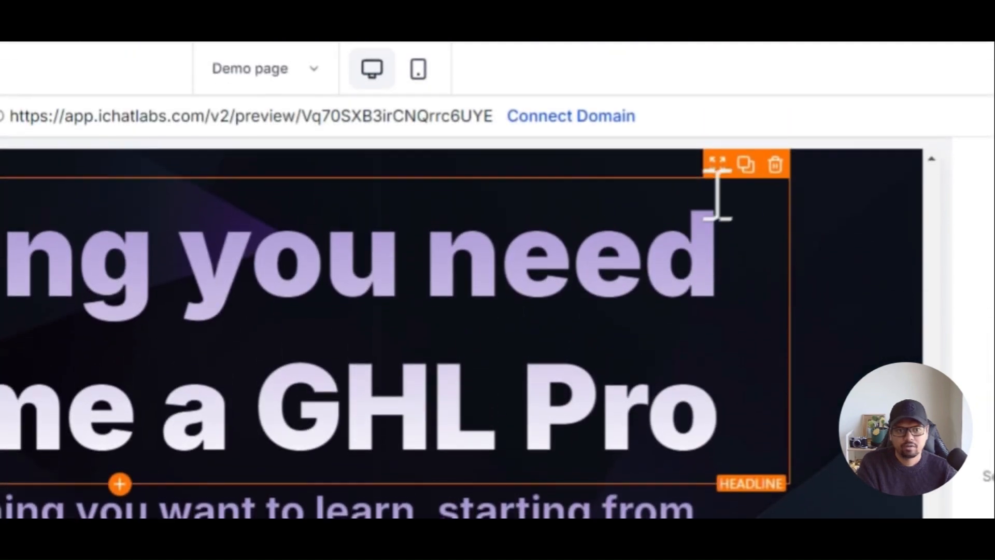
{"action": "left_click_drag", "start_coordinate": [717, 179], "coordinate": [358, 425]}
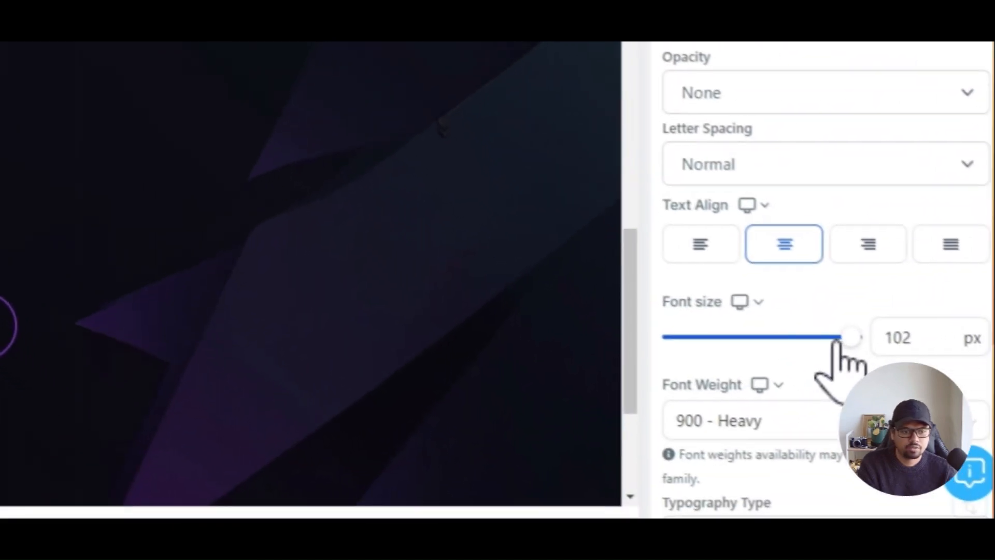
{"action": "left_click_drag", "start_coordinate": [833, 340], "coordinate": [740, 330]}
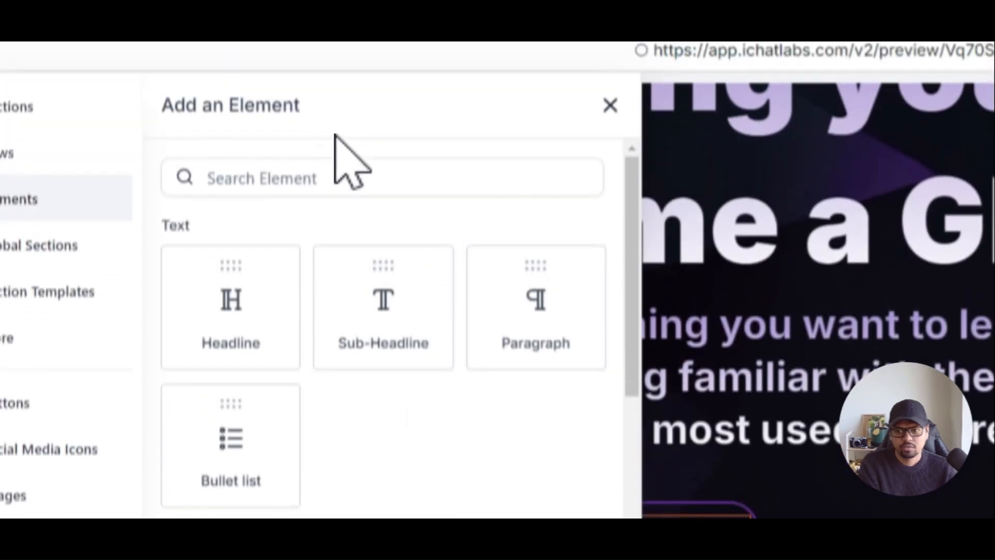
- Add an image element between the bordered column's heading and button, using the integrations graphic from the media library
{"action": "left_click", "coordinate": [327, 181]}
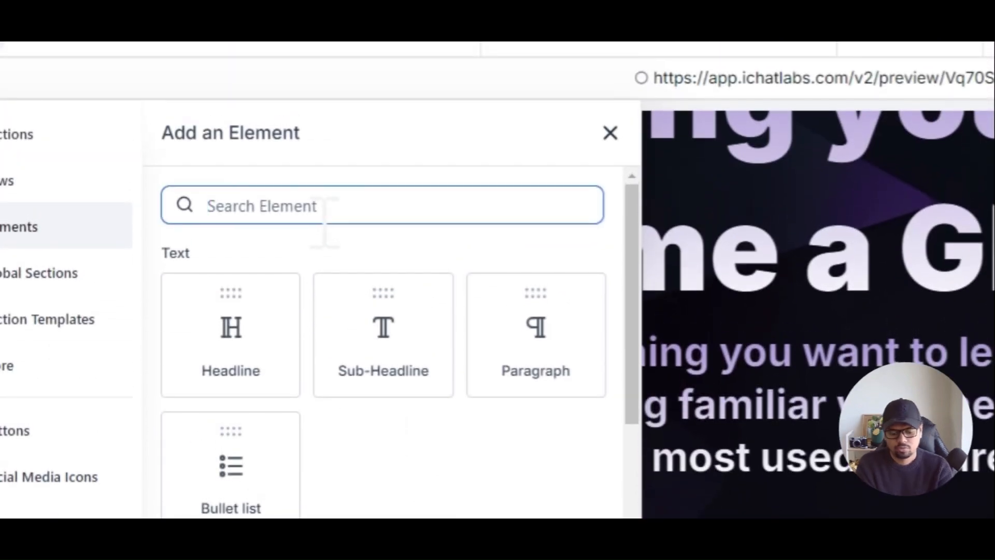
{"action": "left_click_drag", "start_coordinate": [379, 334], "coordinate": [518, 497]}
{"action": "scroll", "coordinate": [857, 251], "scroll_direction": "down", "scroll_amount": 6}
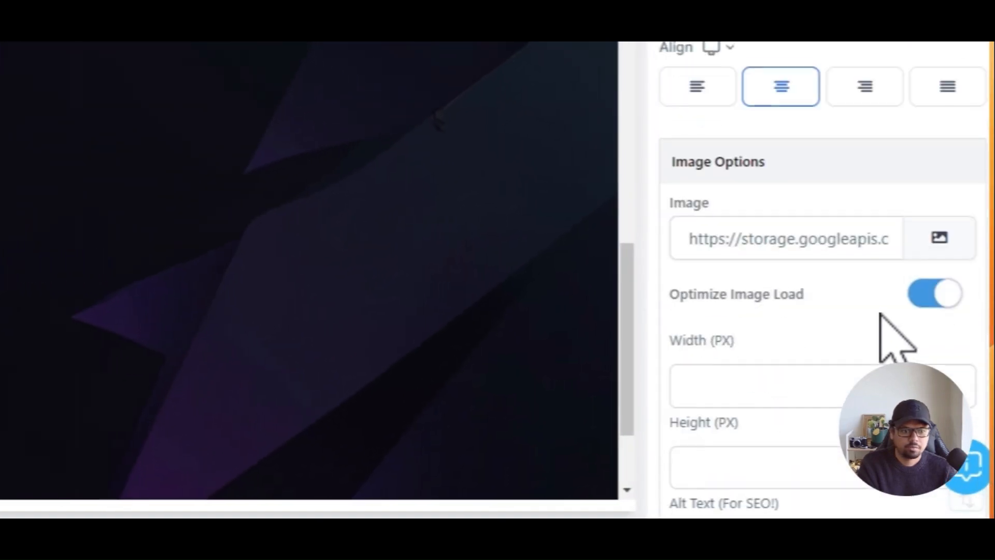
{"action": "left_click", "coordinate": [962, 231]}
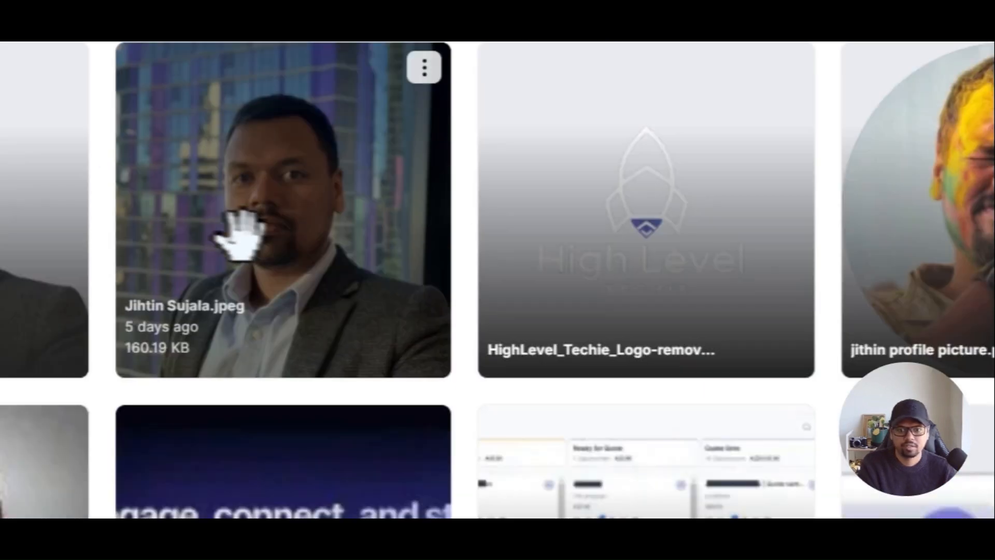
{"action": "scroll", "coordinate": [240, 234], "scroll_direction": "down", "scroll_amount": 5}
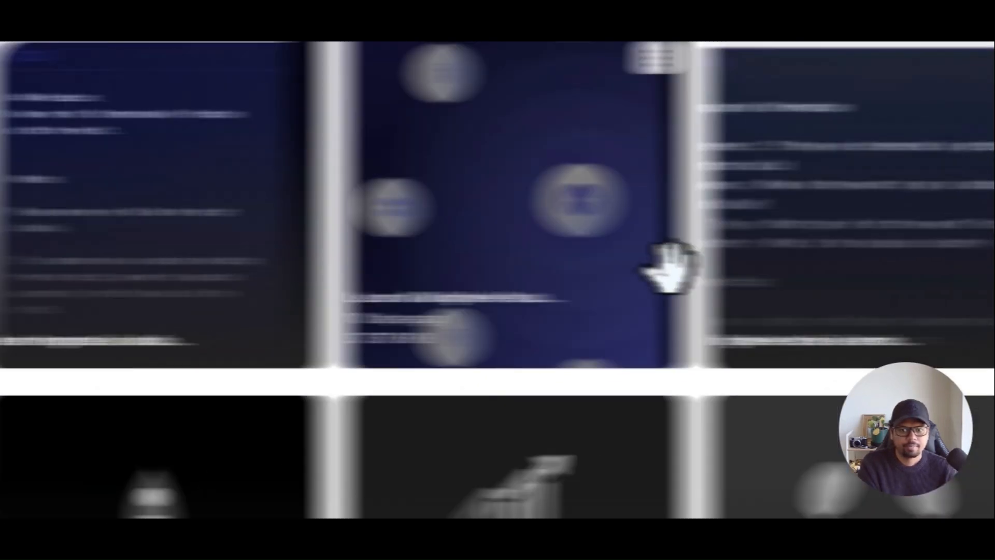
{"action": "left_click", "coordinate": [842, 265]}
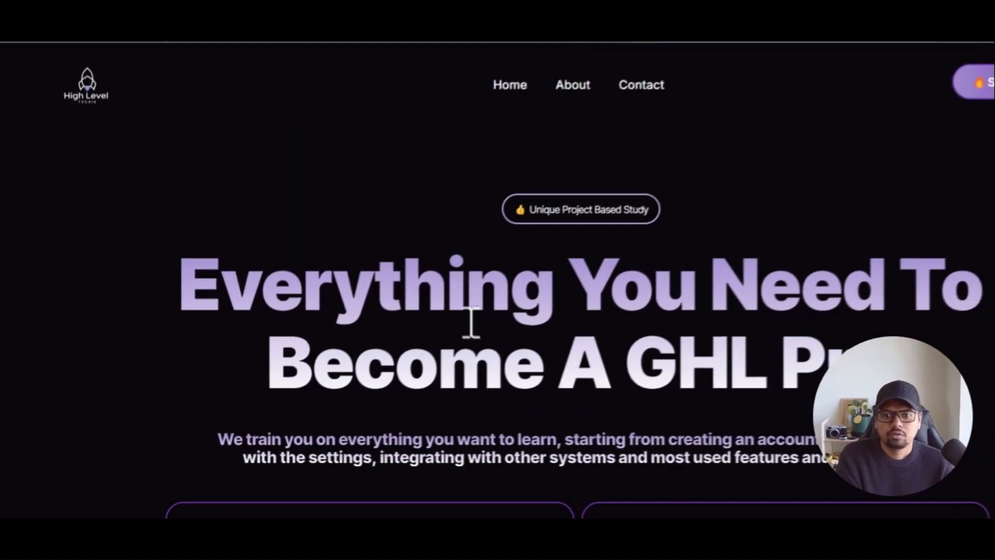
- Set the Start Now! button beneath the integrations graphic in the bordered column to Fill Width
{"action": "scroll", "coordinate": [469, 326], "scroll_direction": "down", "scroll_amount": 5}
{"action": "left_click_drag", "start_coordinate": [270, 247], "coordinate": [329, 296]}
{"action": "scroll", "coordinate": [284, 339], "scroll_direction": "down", "scroll_amount": 2}
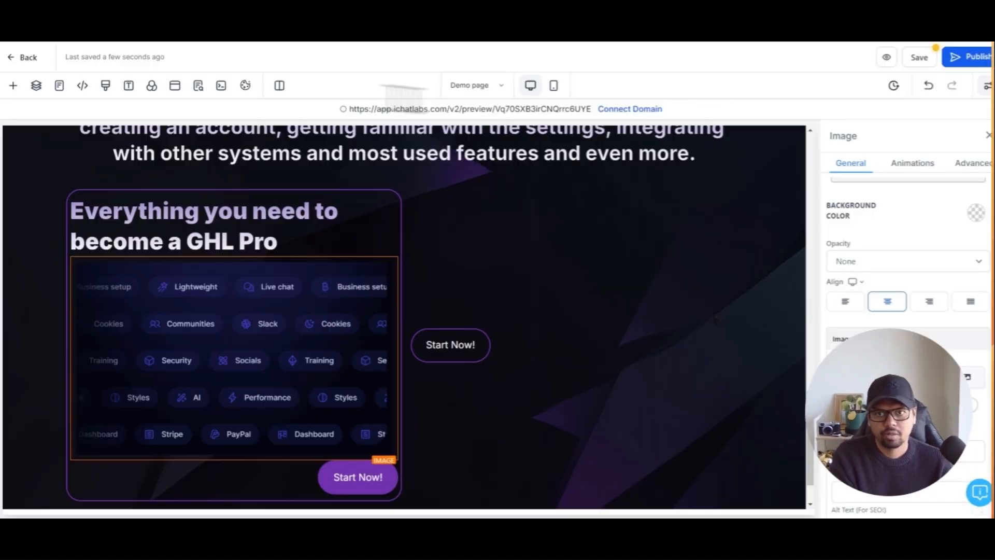
{"action": "left_click", "coordinate": [341, 479]}
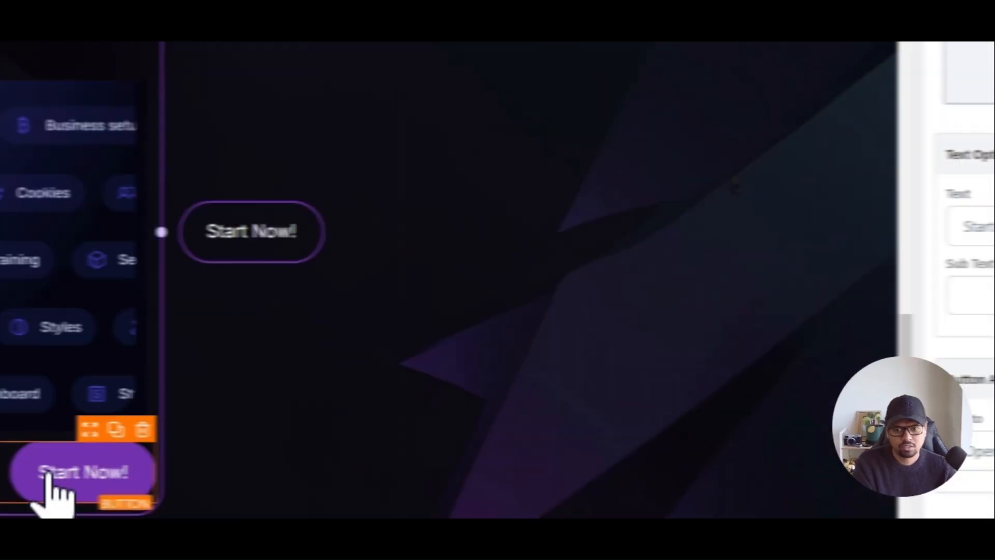
{"action": "scroll", "coordinate": [964, 167], "scroll_direction": "down", "scroll_amount": 5}
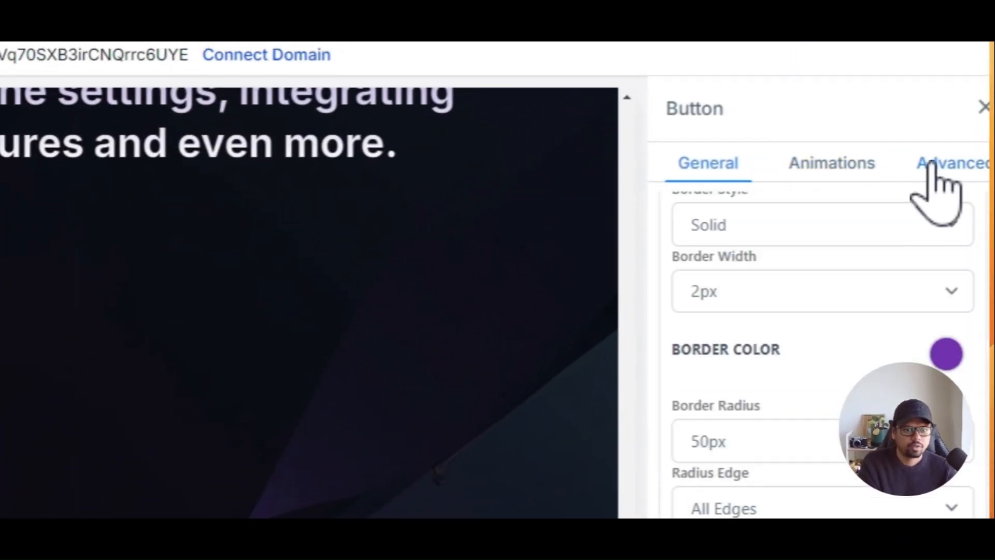
{"action": "left_click", "coordinate": [933, 164]}
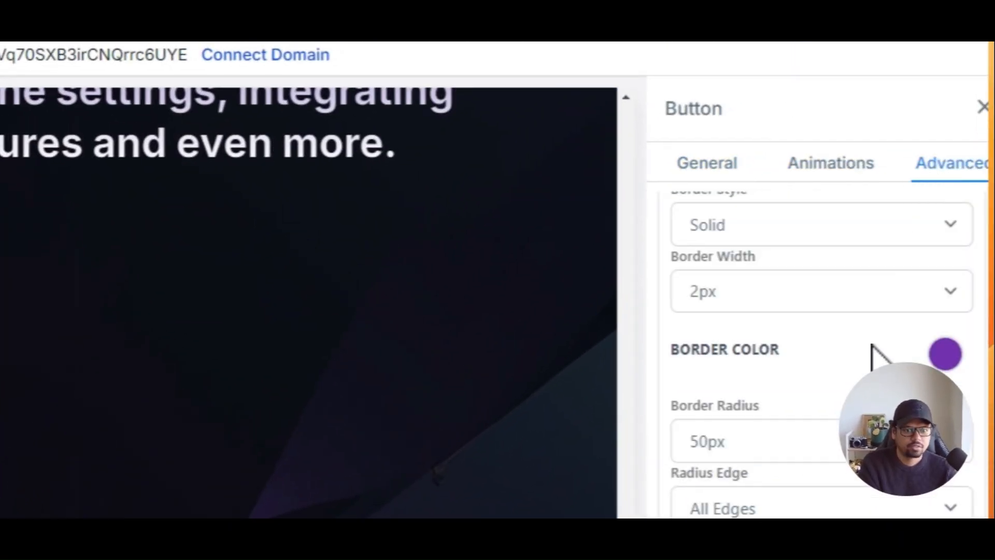
{"action": "scroll", "coordinate": [829, 352], "scroll_direction": "up", "scroll_amount": 4}
{"action": "scroll", "coordinate": [760, 360], "scroll_direction": "up", "scroll_amount": 10}
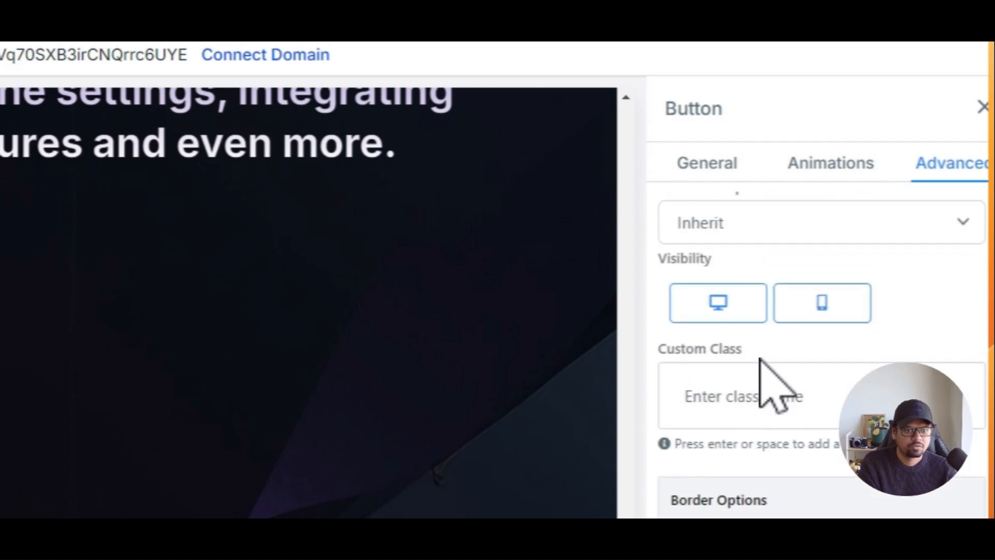
{"action": "left_click", "coordinate": [744, 317]}
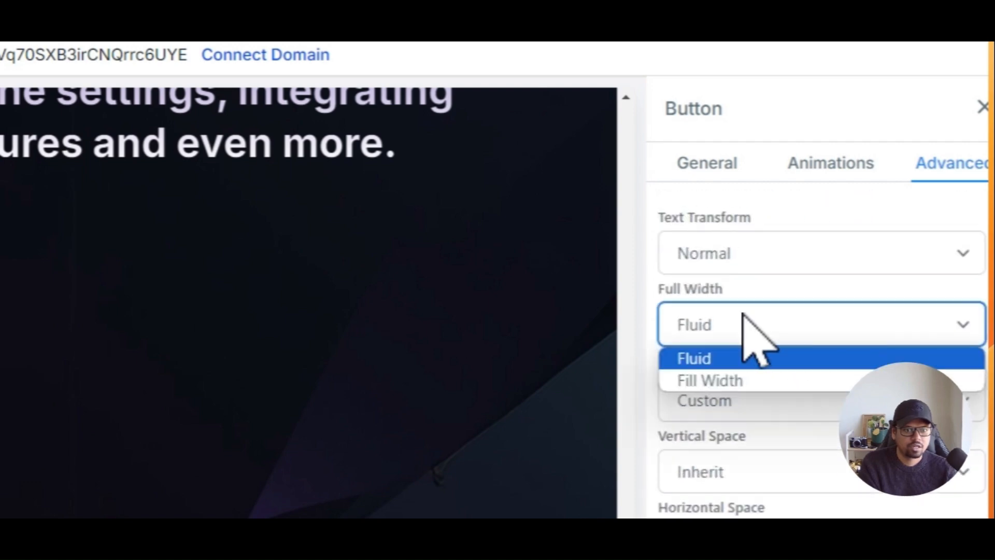
{"action": "left_click", "coordinate": [721, 381]}
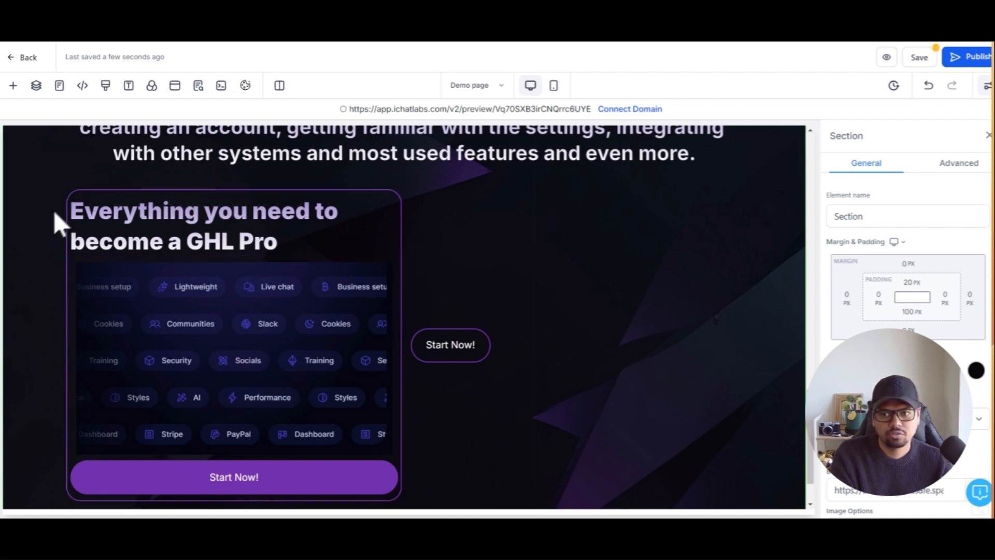
- Set the bordered column's padding to 20 px on all four sides
{"action": "left_click", "coordinate": [171, 196]}
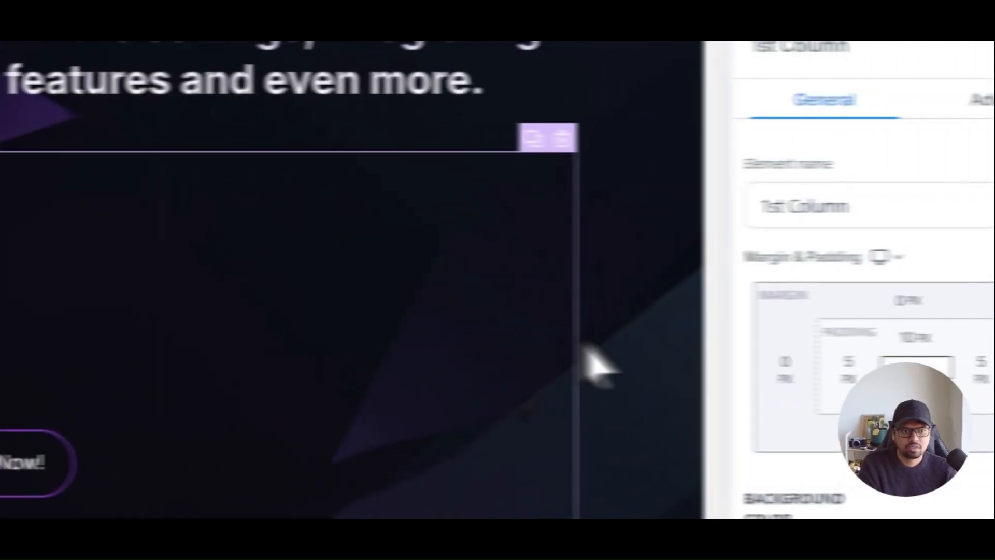
{"action": "left_click", "coordinate": [763, 365]}
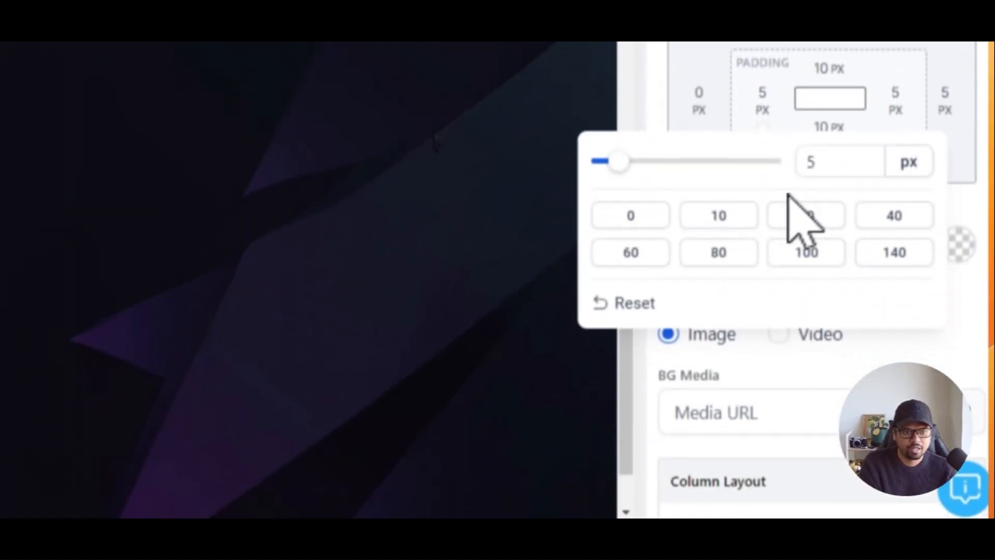
{"action": "left_click", "coordinate": [806, 194]}
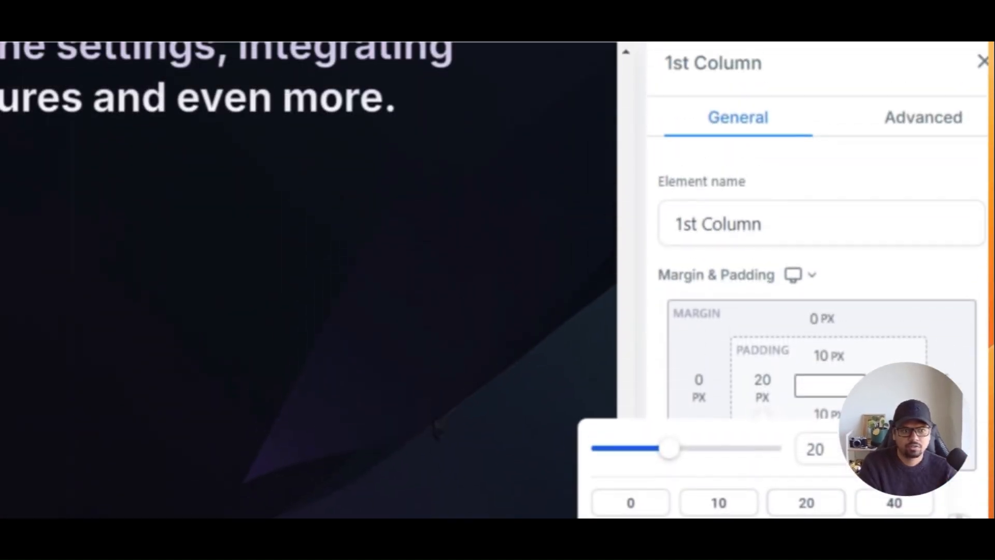
{"action": "left_click", "coordinate": [895, 386]}
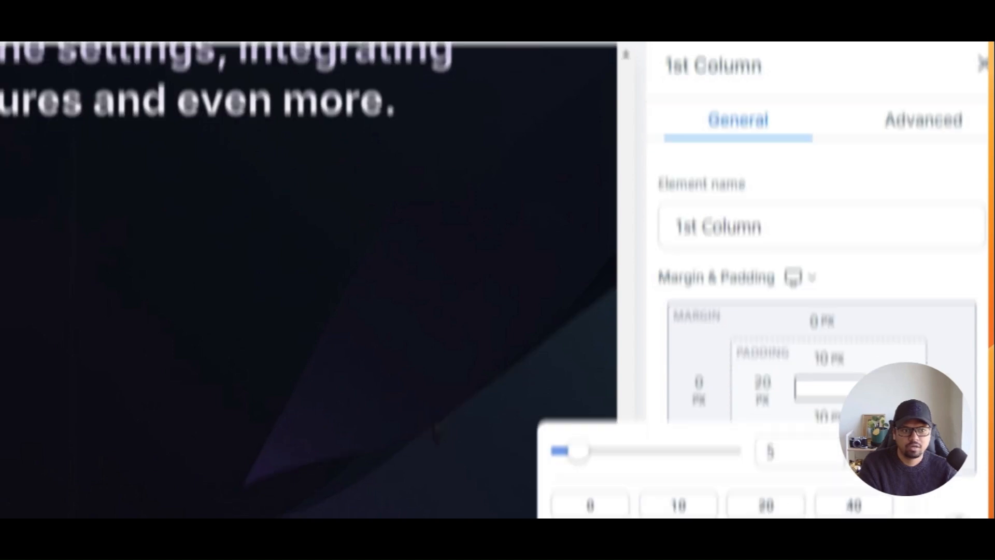
{"action": "left_click", "coordinate": [766, 508]}
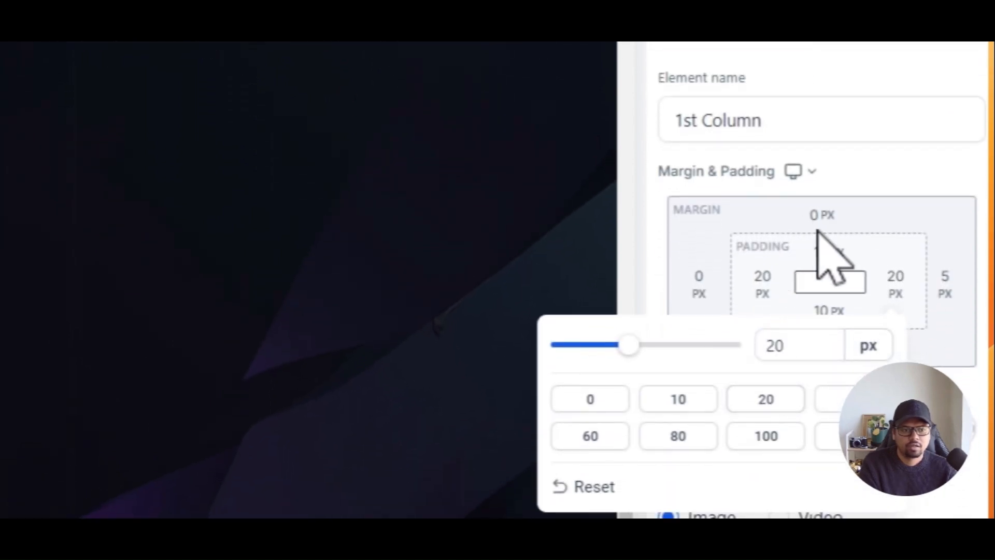
{"action": "left_click", "coordinate": [832, 252]}
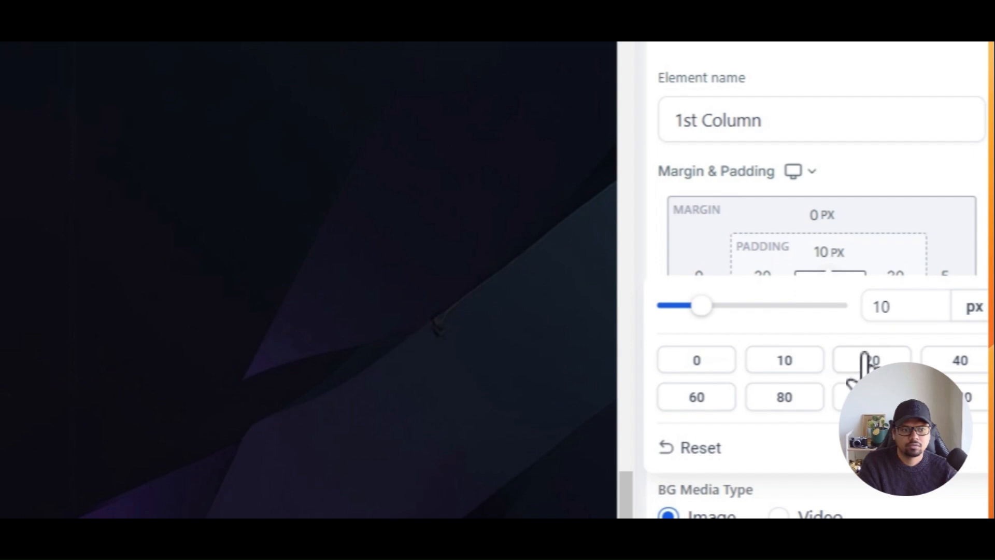
{"action": "left_click", "coordinate": [867, 249]}
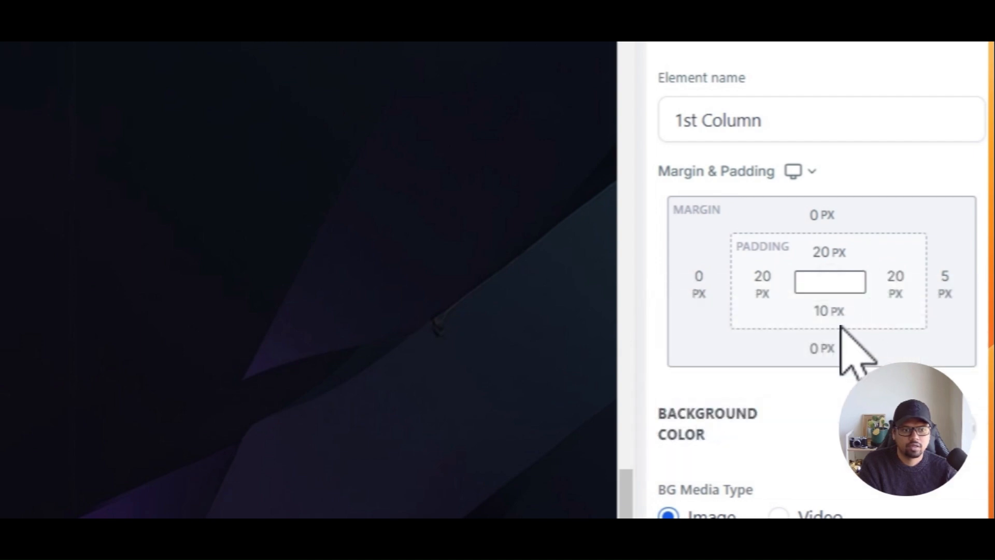
{"action": "left_click", "coordinate": [829, 311]}
{"action": "left_click", "coordinate": [867, 365]}
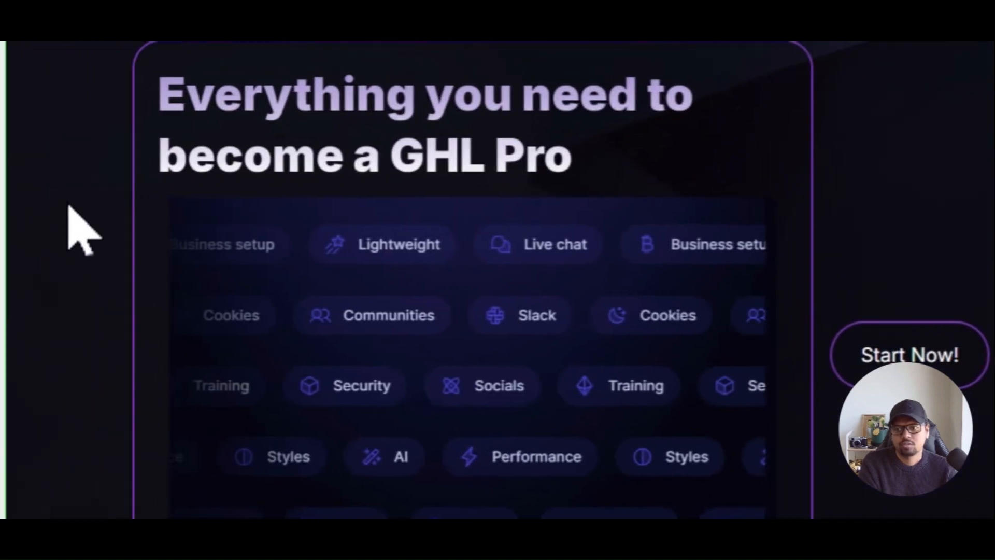
- Delete the second column with the outlined Start Now! button and clone the bordered card column in its place
{"action": "scroll", "coordinate": [77, 222], "scroll_direction": "down", "scroll_amount": 3}
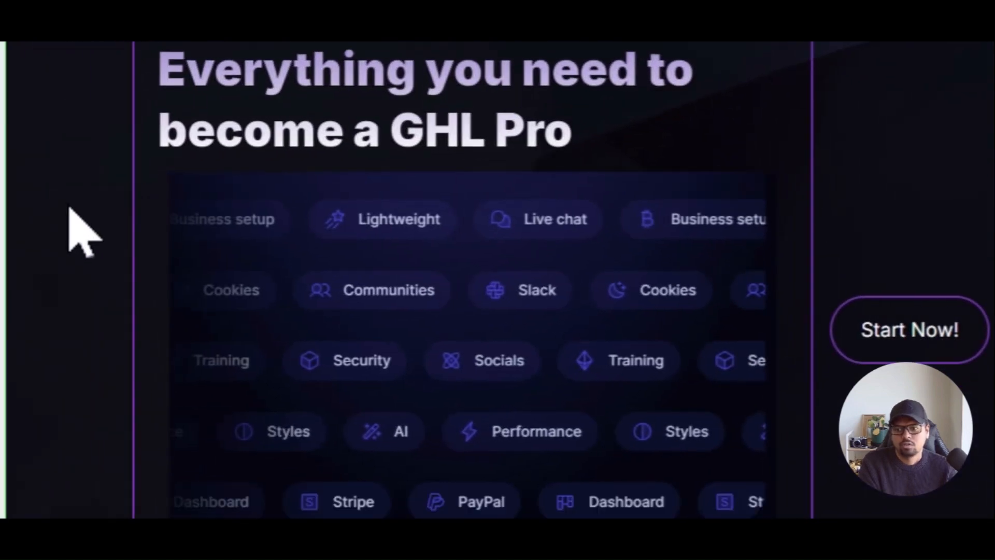
{"action": "scroll", "coordinate": [78, 223], "scroll_direction": "up", "scroll_amount": 2}
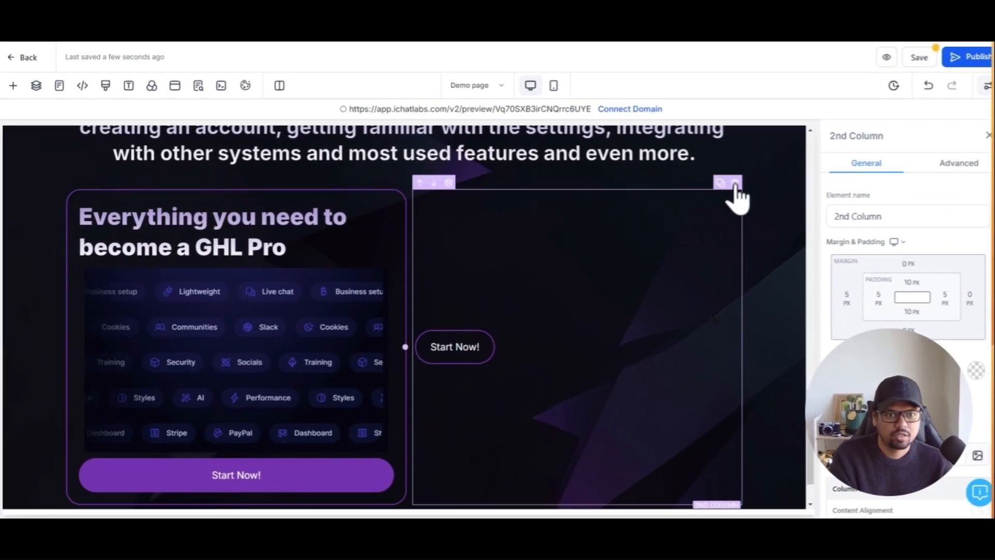
{"action": "left_click", "coordinate": [734, 182]}
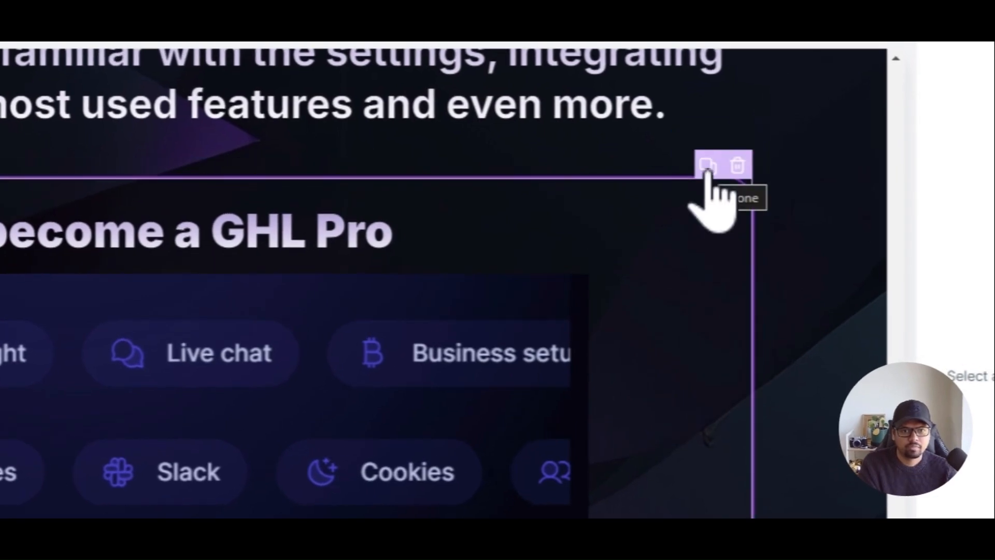
{"action": "left_click", "coordinate": [707, 166]}
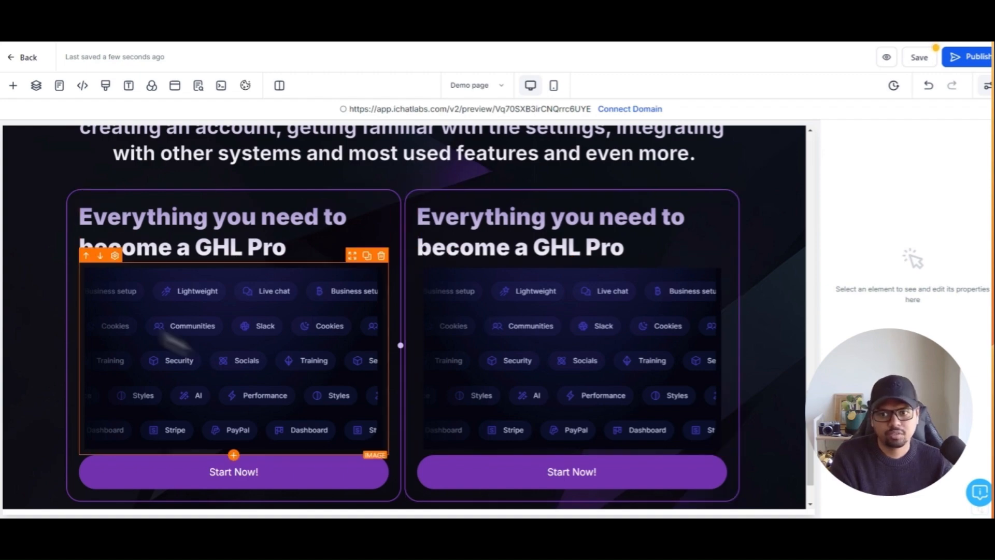
- Try to set the right margin of the first bordered card column to 10 px
{"action": "left_click", "coordinate": [231, 194]}
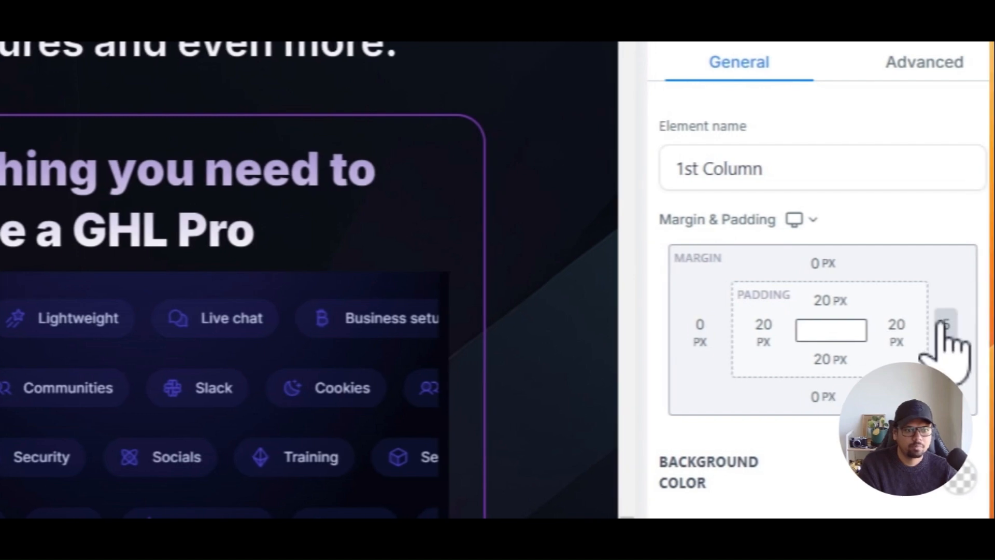
{"action": "left_click", "coordinate": [941, 323]}
{"action": "key", "text": "BackSpace"}
{"action": "type", "text": "10"}
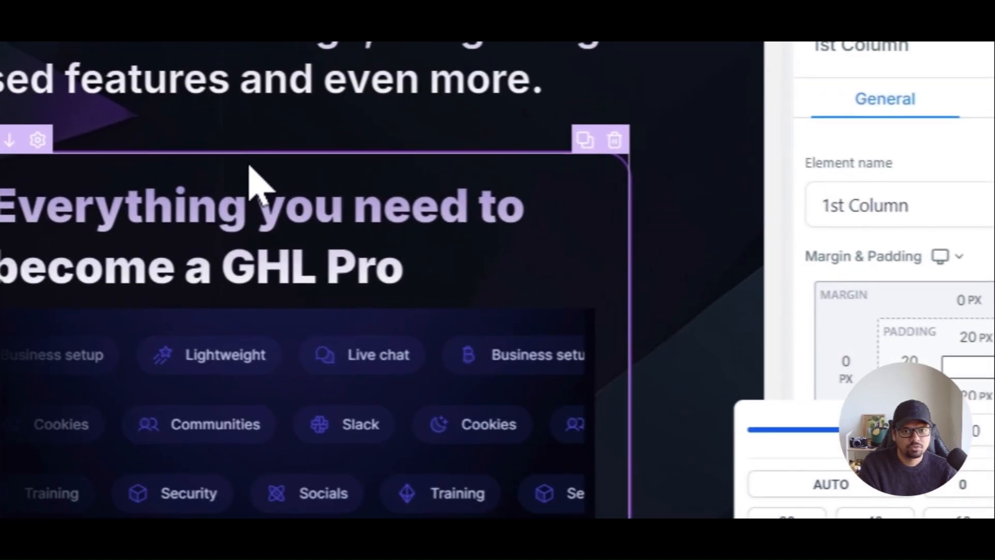
{"action": "left_click", "coordinate": [125, 77]}
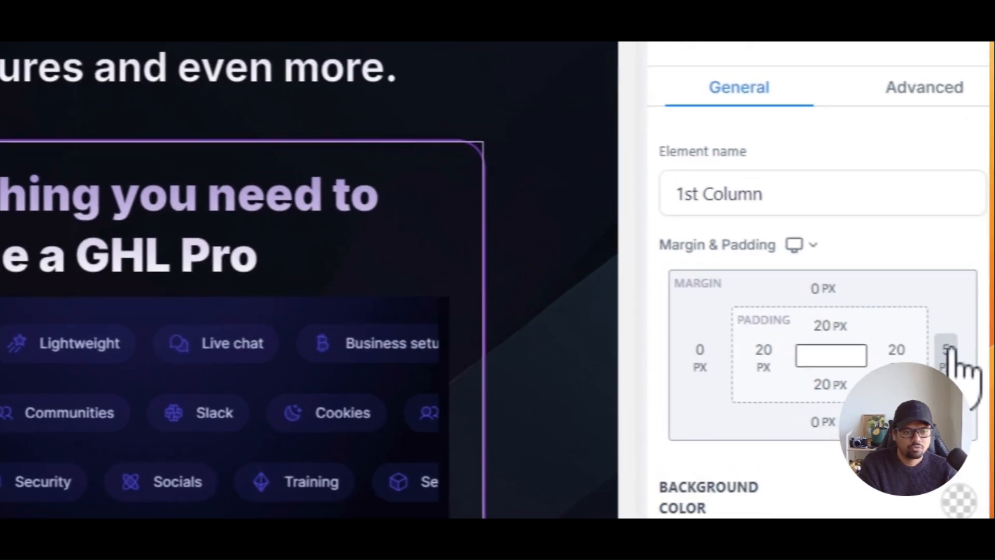
{"action": "left_click", "coordinate": [948, 352]}
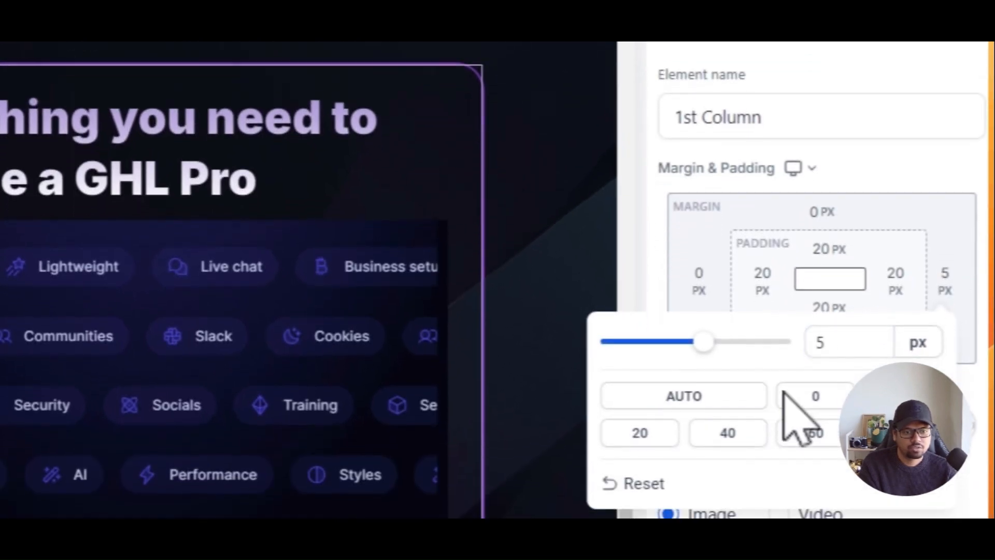
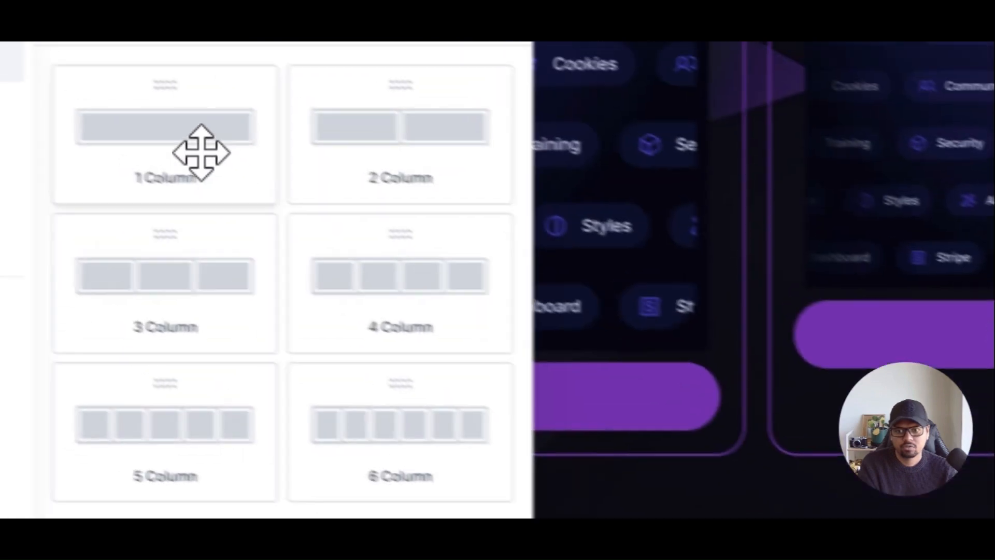
- Add a one-column row below the feature cards and place an FAQ element of the Separated type in it
{"action": "left_click", "coordinate": [201, 151]}
{"action": "left_click", "coordinate": [679, 439]}
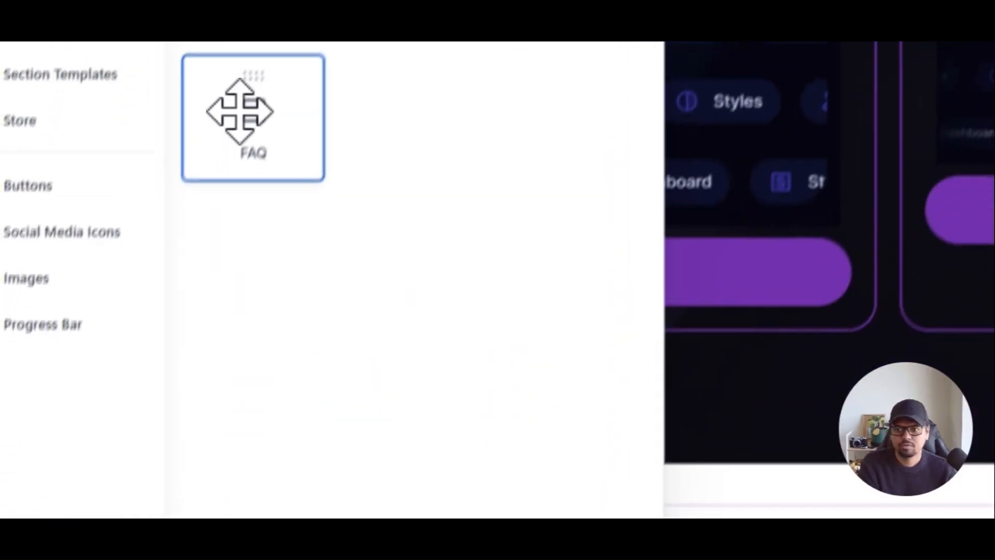
{"action": "left_click", "coordinate": [163, 459]}
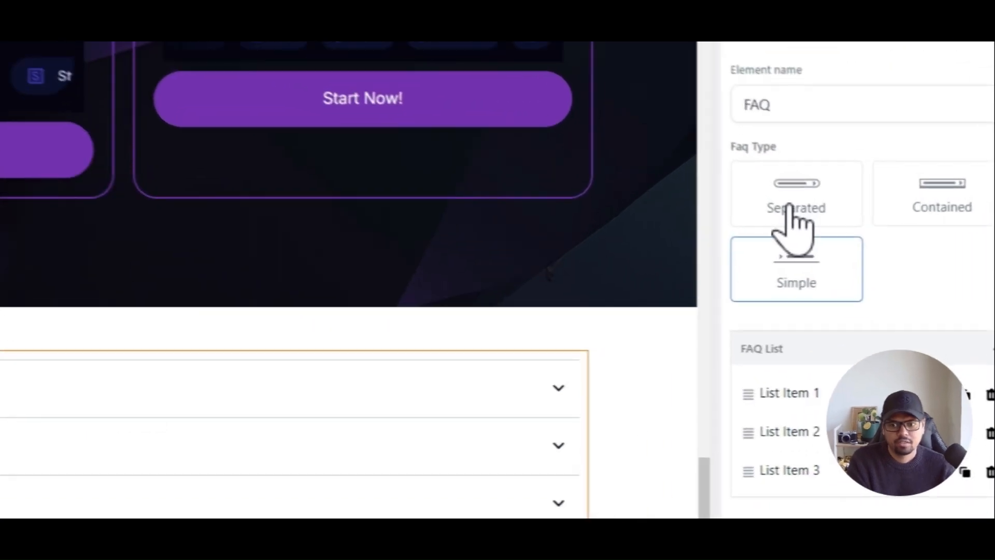
{"action": "left_click", "coordinate": [864, 283]}
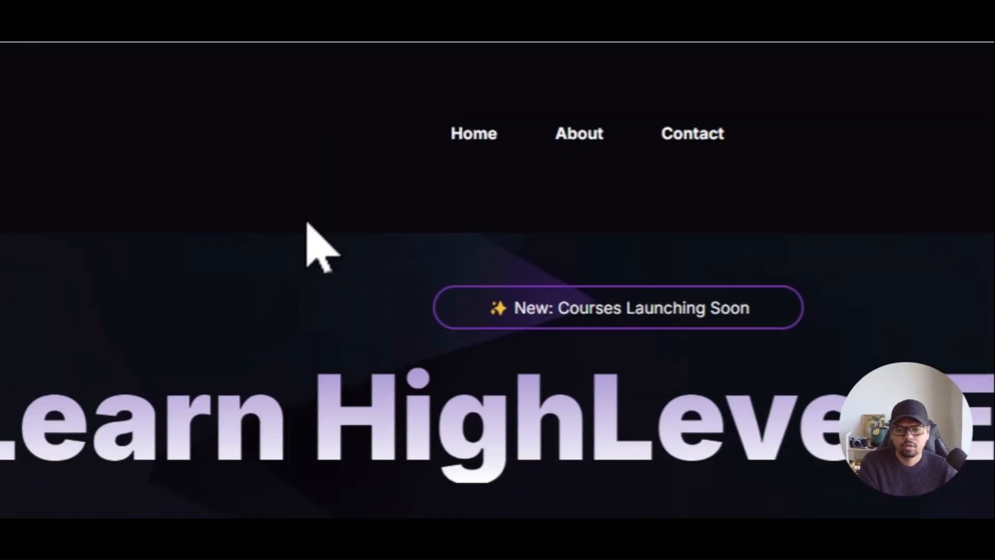
- Delete the FAQ element from the first column of the row beneath the feature cards
{"action": "scroll", "coordinate": [306, 223], "scroll_direction": "down", "scroll_amount": 5}
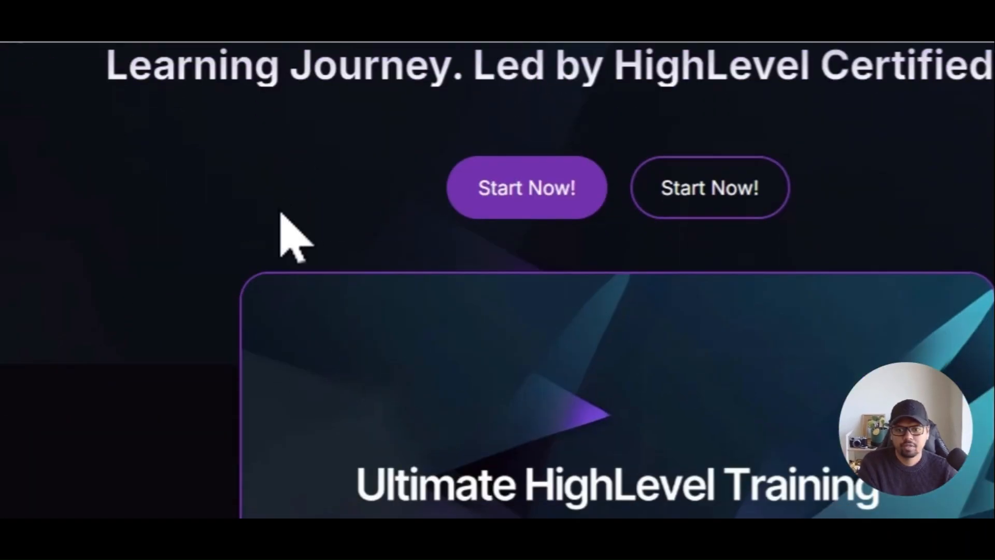
{"action": "scroll", "coordinate": [280, 218], "scroll_direction": "down", "scroll_amount": 2}
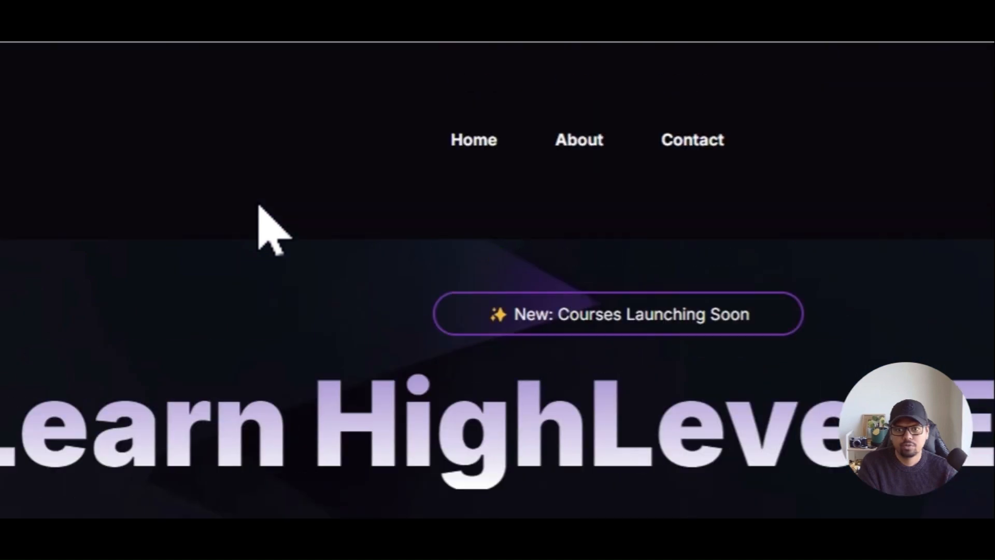
{"action": "scroll", "coordinate": [267, 222], "scroll_direction": "down", "scroll_amount": 6}
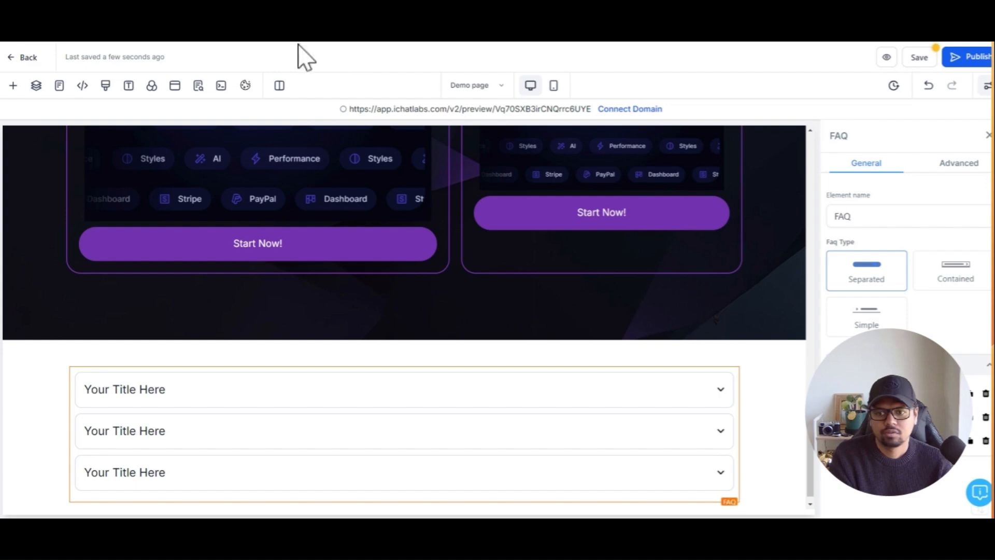
{"action": "scroll", "coordinate": [301, 188], "scroll_direction": "down", "scroll_amount": 1}
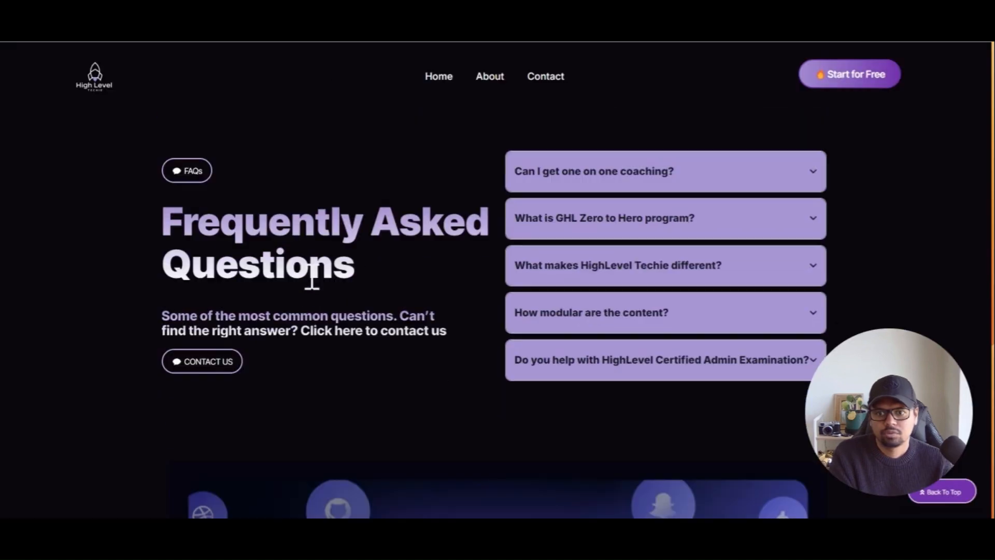
{"action": "scroll", "coordinate": [311, 275], "scroll_direction": "down", "scroll_amount": 4}
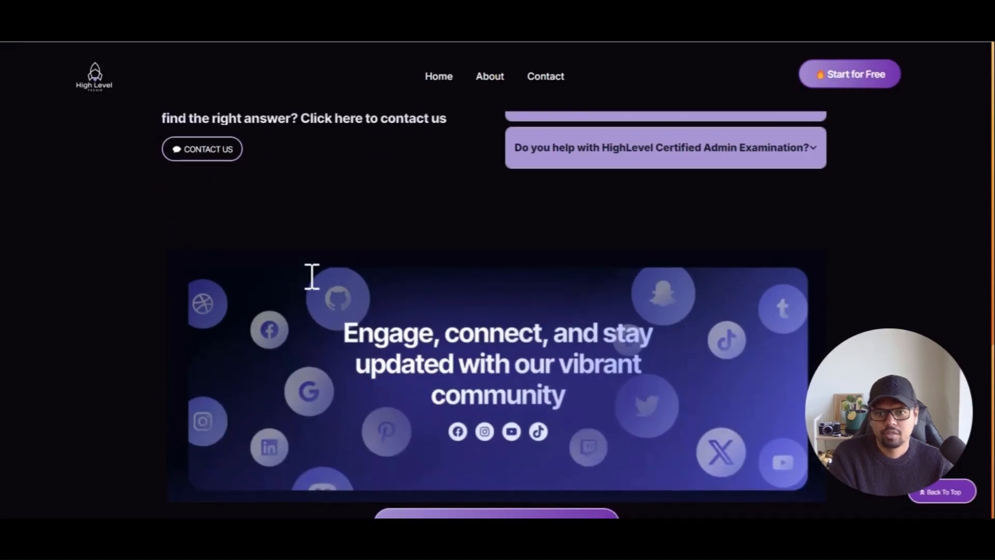
{"action": "scroll", "coordinate": [311, 275], "scroll_direction": "up", "scroll_amount": 4}
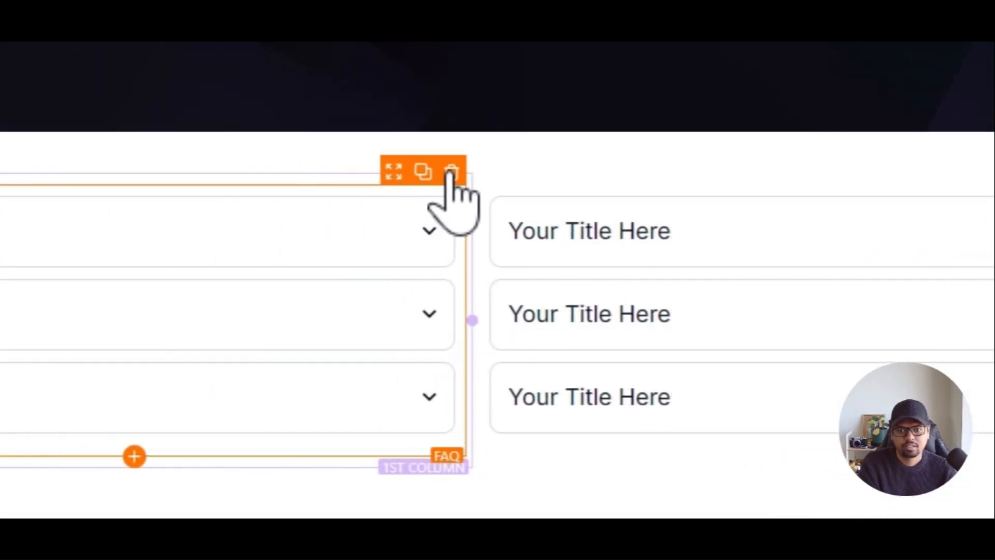
{"action": "left_click", "coordinate": [450, 171]}
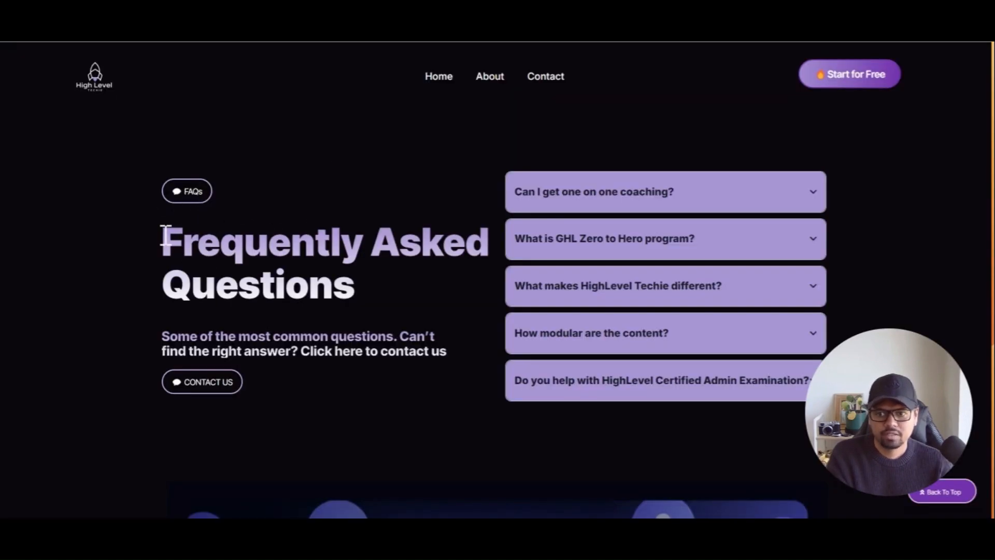
- Examine the heading and supporting text beside the question list in the reference page's Frequently Asked Questions section
{"action": "left_click_drag", "start_coordinate": [166, 236], "coordinate": [343, 274]}
{"action": "left_click", "coordinate": [316, 304]}
{"action": "left_click_drag", "start_coordinate": [169, 331], "coordinate": [307, 347]}
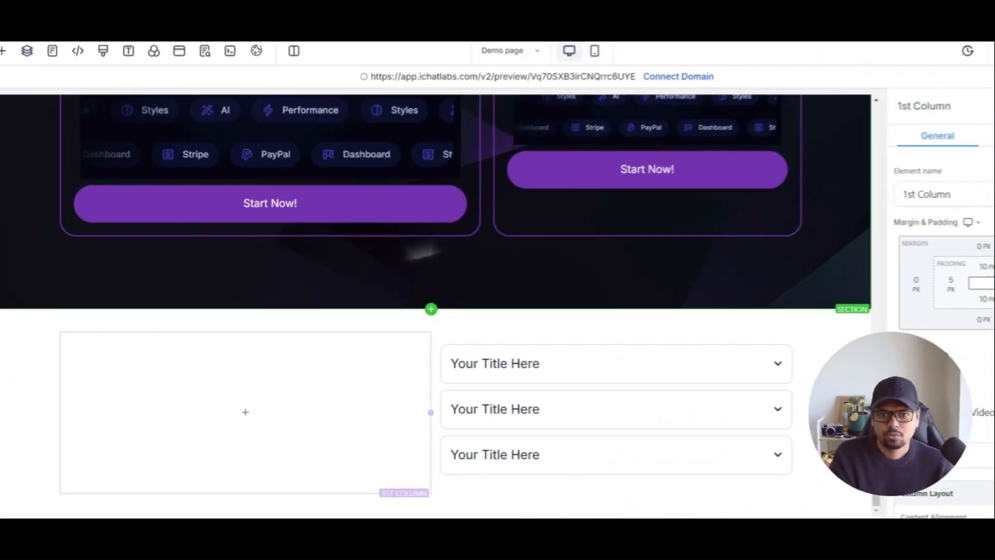
- Duplicate the first card's Start Now! button and move the copy into the empty column beside the question list
{"action": "left_click", "coordinate": [415, 202]}
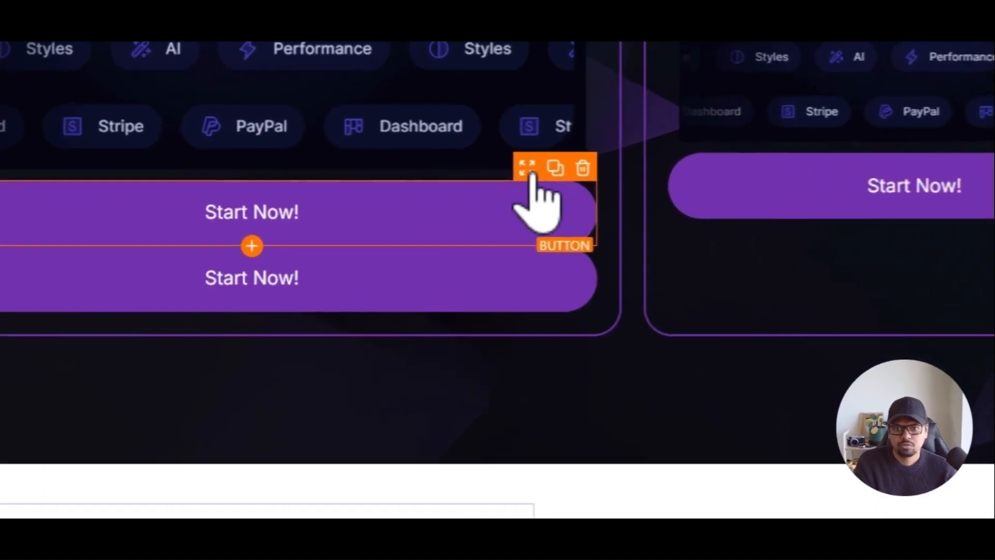
{"action": "left_click_drag", "start_coordinate": [401, 202], "coordinate": [263, 404]}
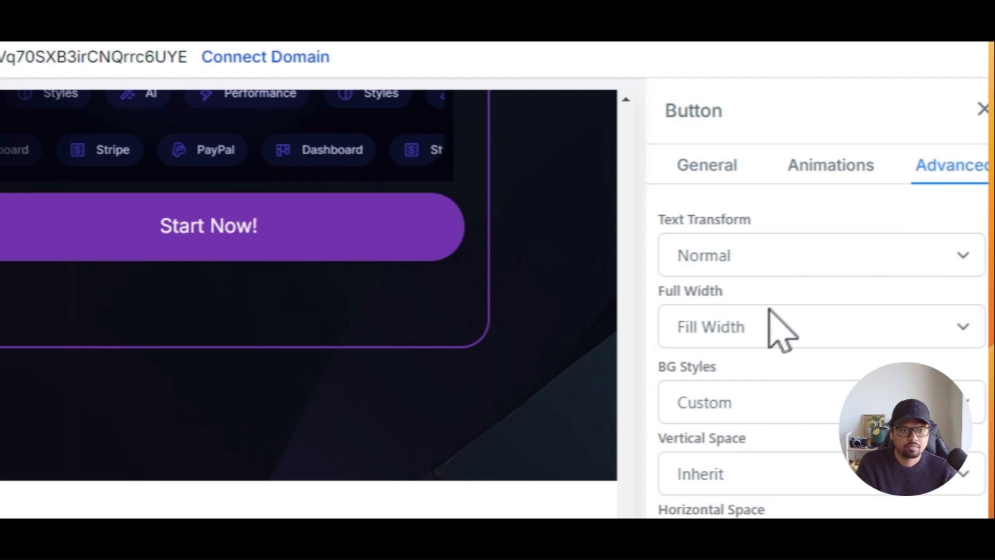
- Turn off the fill-width setting of the Start Now! button in the FAQ column and left-align the button
{"action": "left_click", "coordinate": [726, 361]}
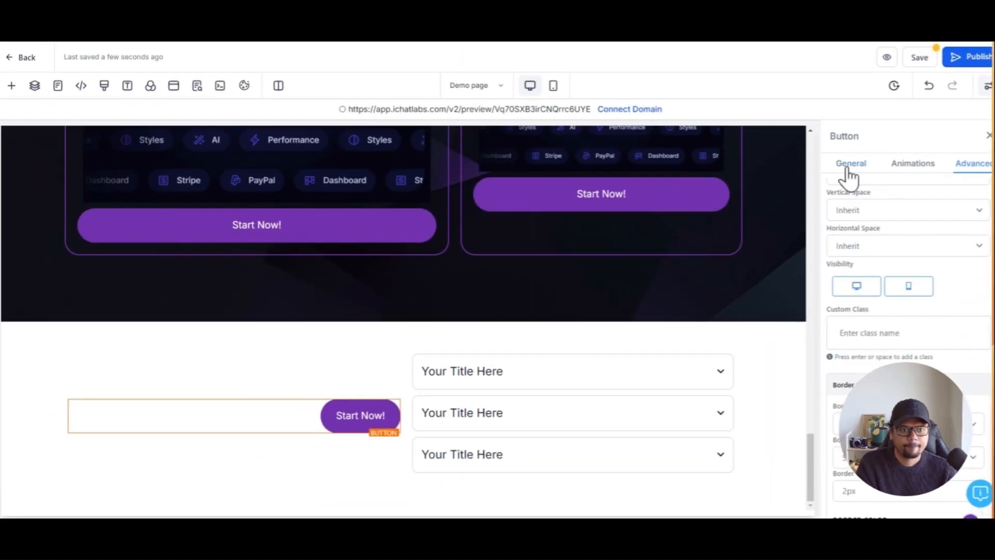
{"action": "left_click", "coordinate": [846, 171]}
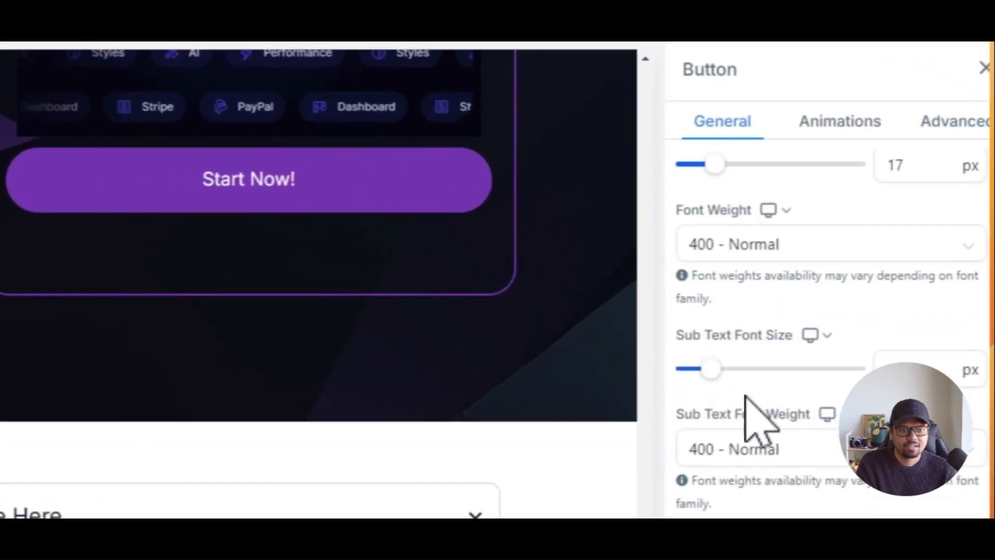
{"action": "scroll", "coordinate": [715, 254], "scroll_direction": "up", "scroll_amount": 6}
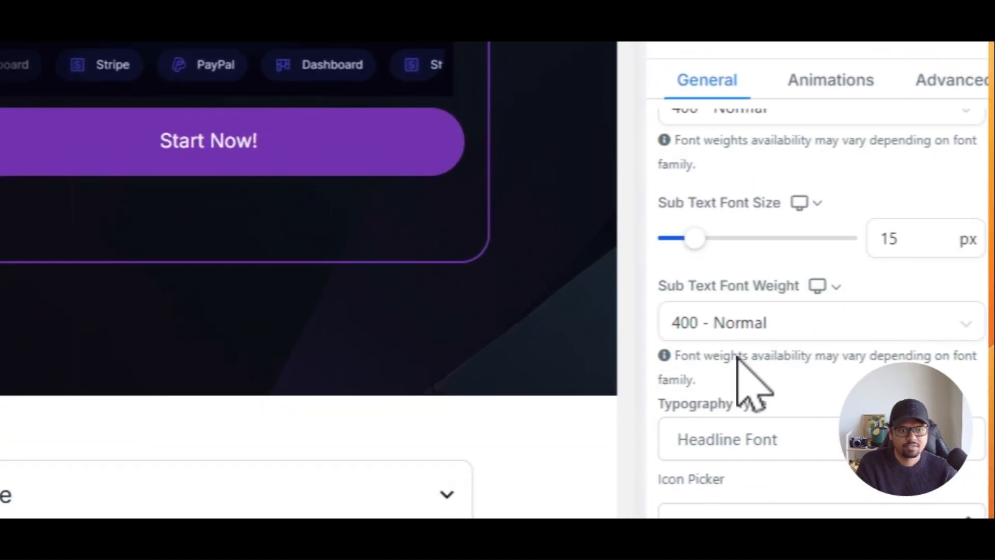
{"action": "scroll", "coordinate": [737, 366], "scroll_direction": "down", "scroll_amount": 2}
{"action": "left_click", "coordinate": [690, 392]}
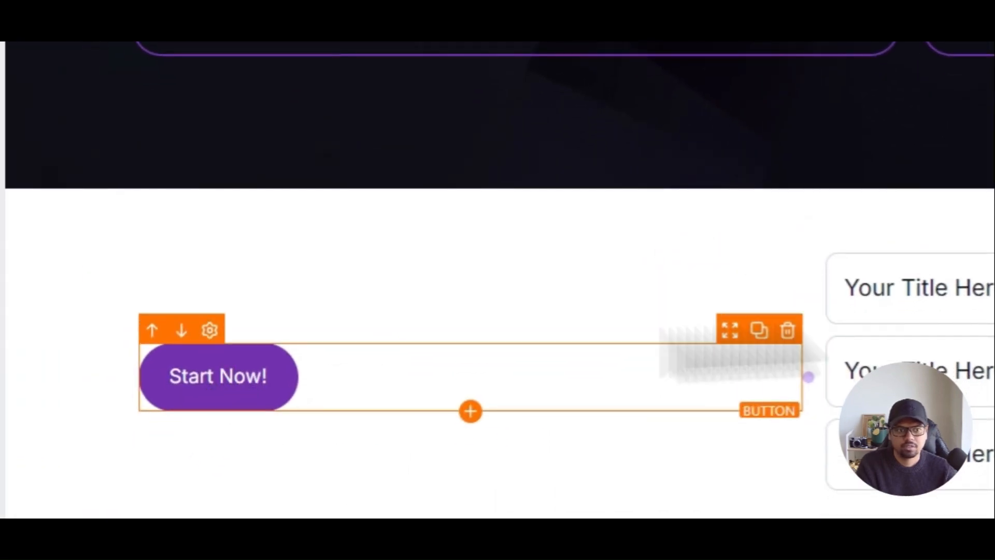
- Make the background of the Start Now! button in the FAQ column transparent, keeping only its purple outline
{"action": "scroll", "coordinate": [829, 311], "scroll_direction": "down", "scroll_amount": 5}
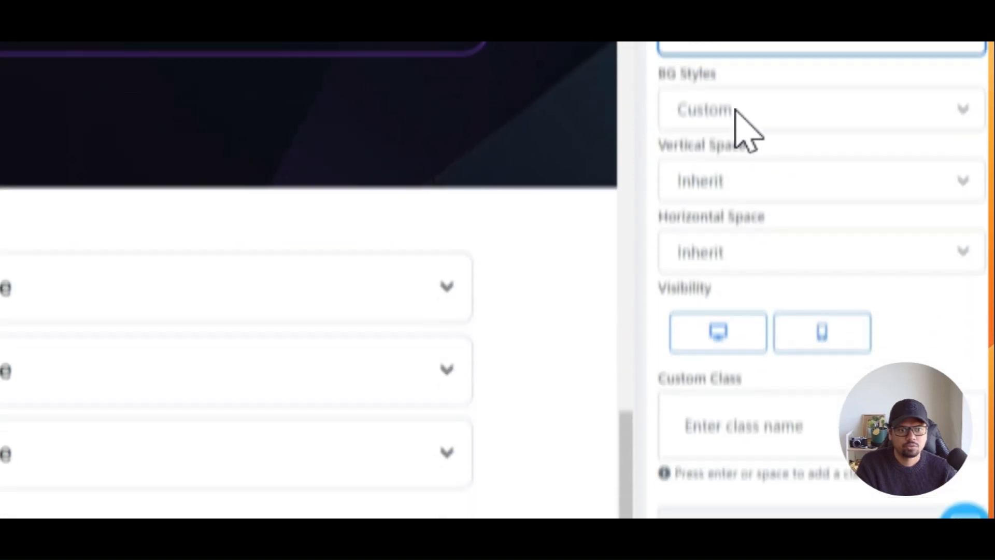
{"action": "left_click", "coordinate": [736, 408]}
{"action": "left_click", "coordinate": [728, 461]}
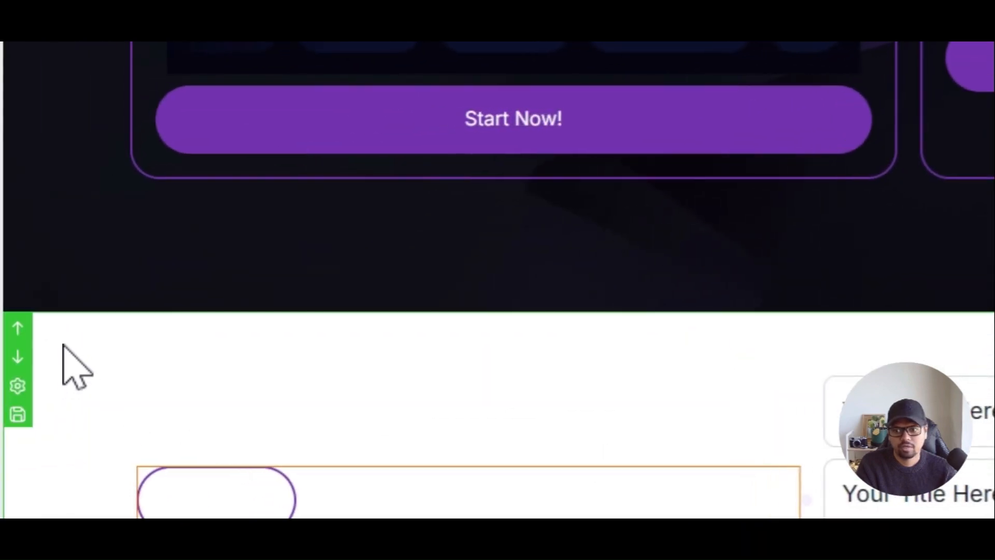
- Set the background color of the FAQ section to black
{"action": "left_click", "coordinate": [18, 385]}
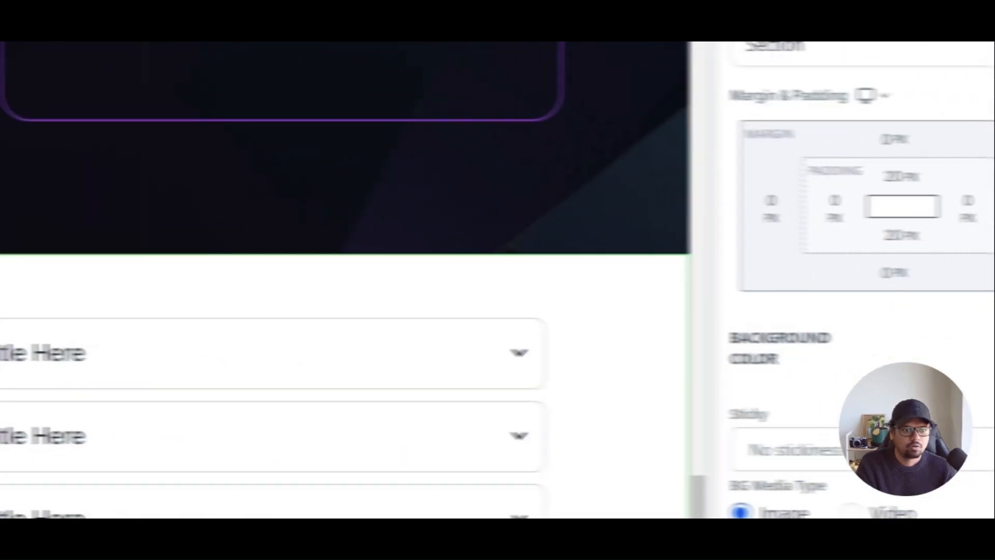
{"action": "left_click", "coordinate": [957, 342]}
{"action": "left_click", "coordinate": [805, 395]}
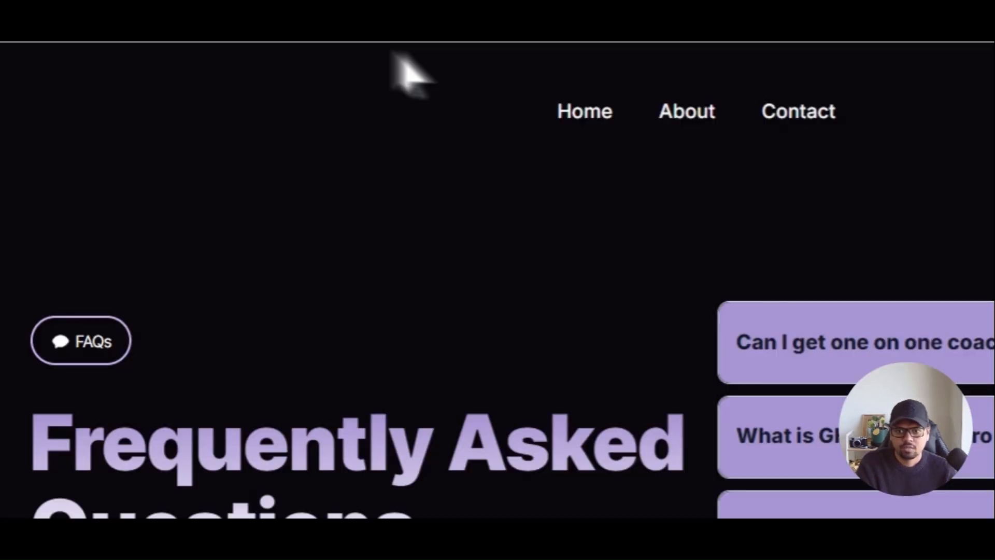
- Duplicate the "Everything you need to become a GHL Pro" headline and move the copy below the FAQ column's Start Now! button
{"action": "left_click_drag", "start_coordinate": [416, 529], "coordinate": [35, 431]}
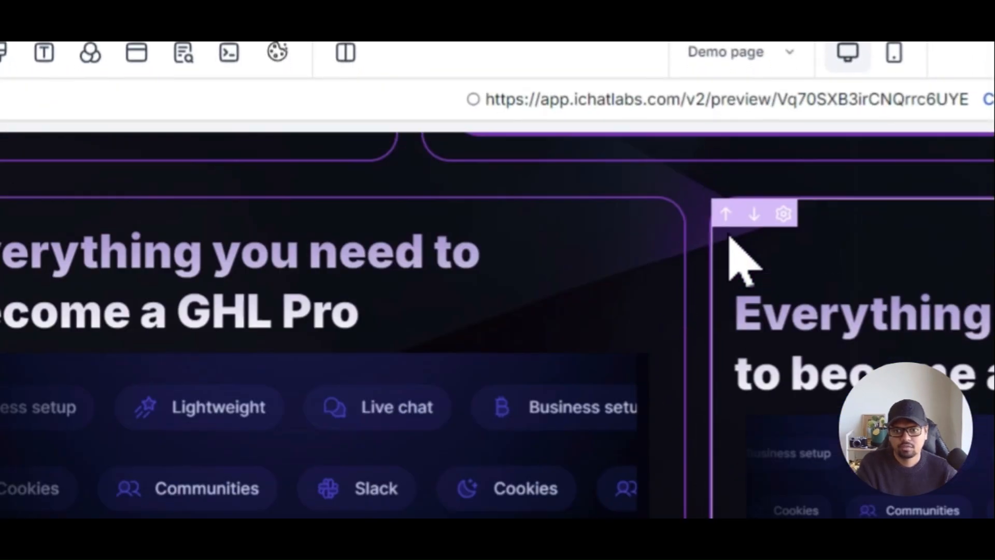
{"action": "scroll", "coordinate": [729, 237], "scroll_direction": "up", "scroll_amount": 1}
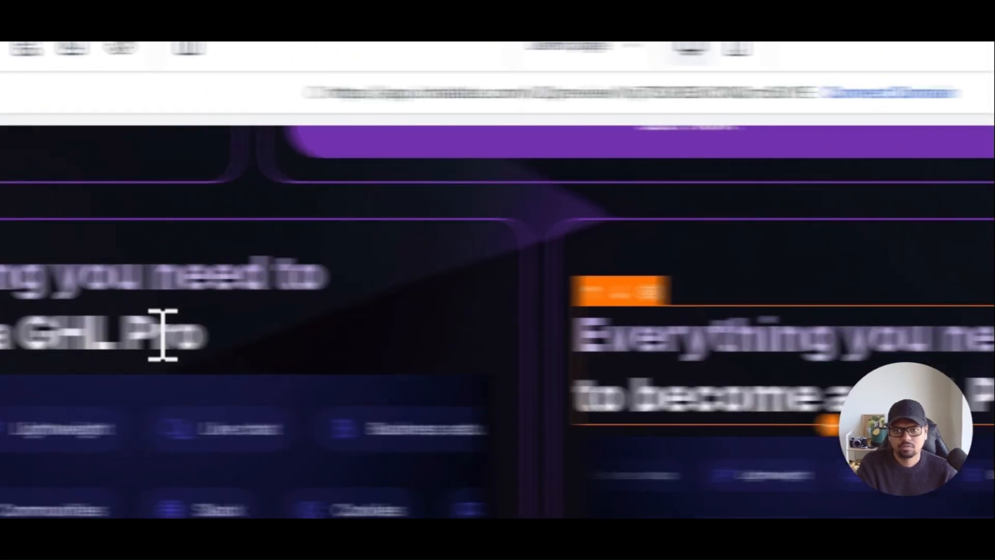
{"action": "left_click", "coordinate": [206, 263]}
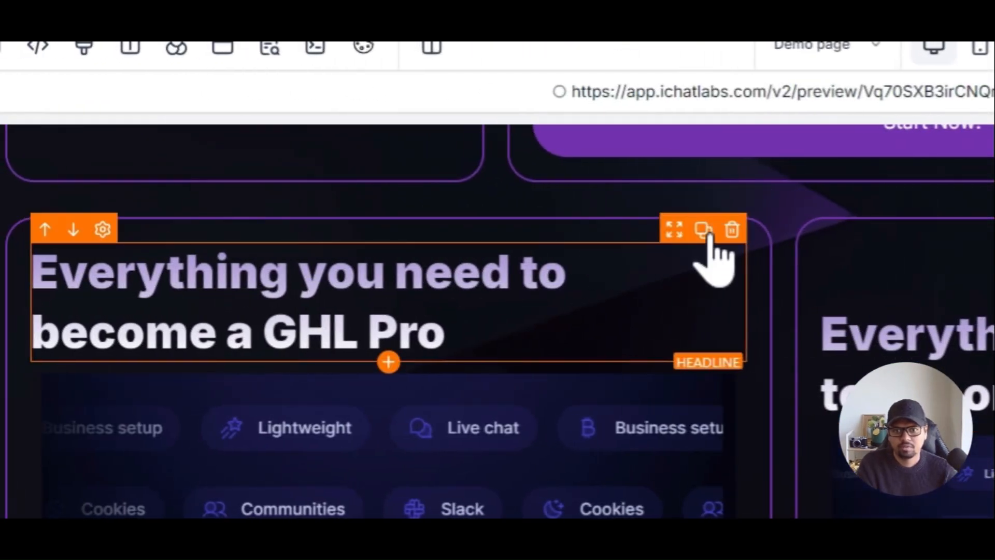
{"action": "left_click", "coordinate": [703, 229]}
{"action": "scroll", "coordinate": [638, 205], "scroll_direction": "down", "scroll_amount": 3}
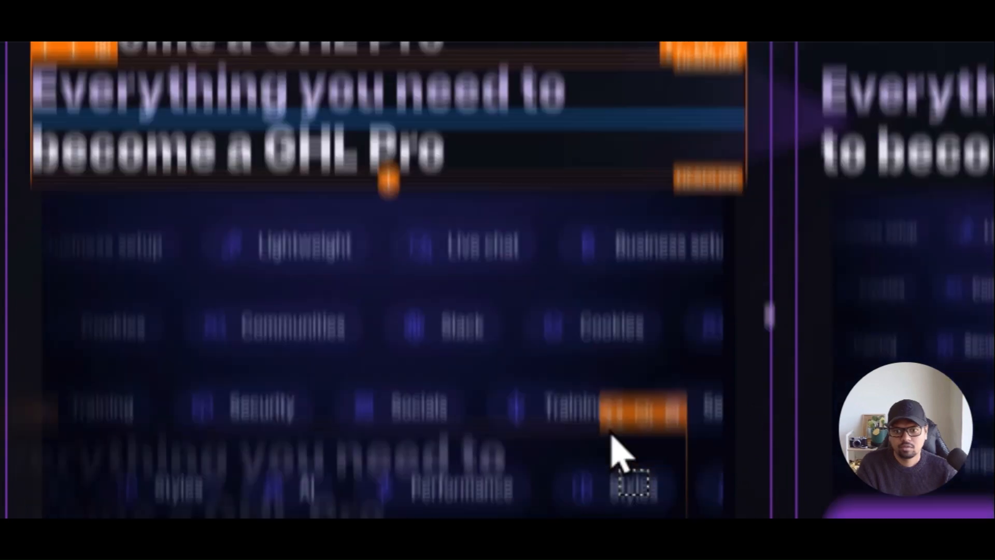
{"action": "left_click_drag", "start_coordinate": [611, 434], "coordinate": [529, 407]}
{"action": "scroll", "coordinate": [546, 347], "scroll_direction": "down", "scroll_amount": 2}
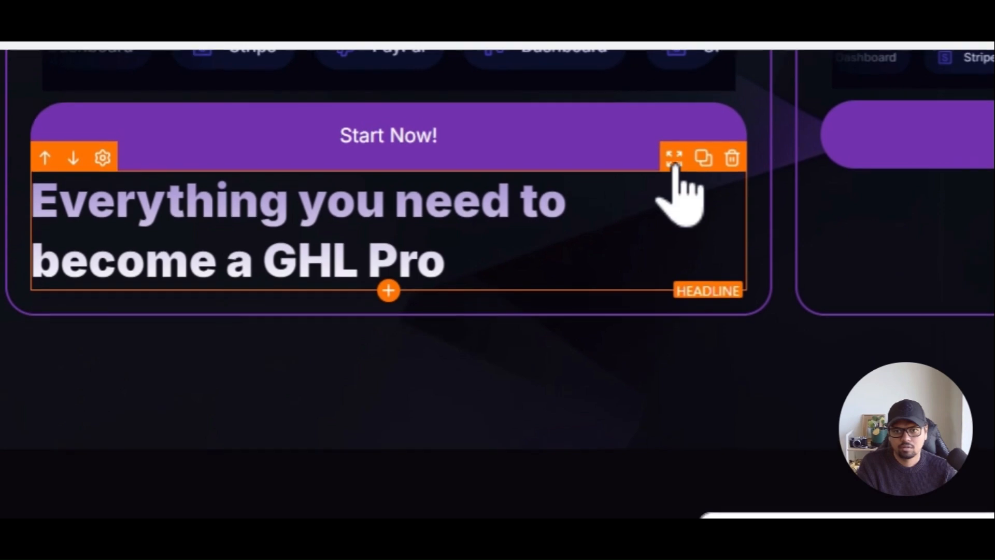
{"action": "left_click_drag", "start_coordinate": [675, 162], "coordinate": [331, 404]}
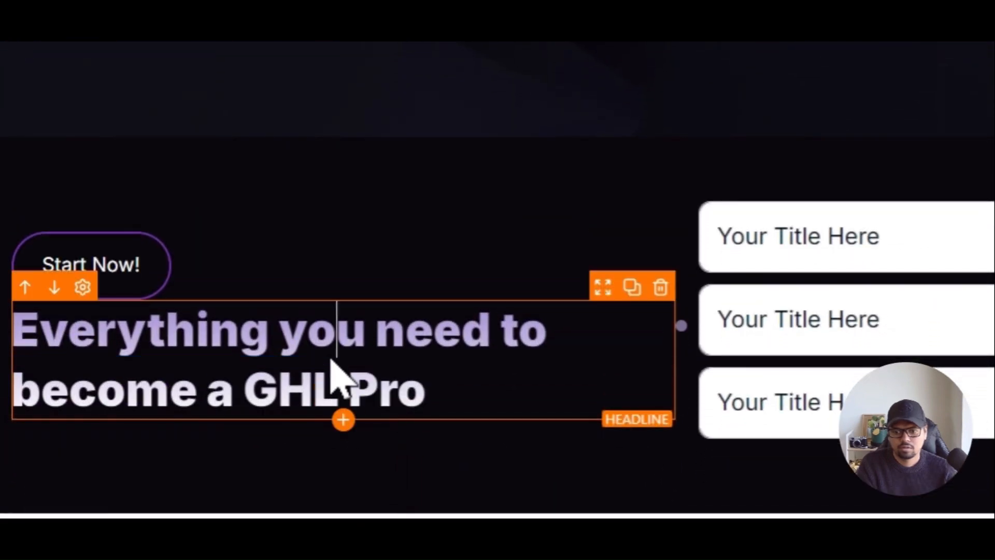
- Replace the copied headline's text in the FAQ column with "Frequently asked questions"
{"action": "key", "text": "ctrl+a"}
{"action": "type", "text": "Frequently asked questions"}
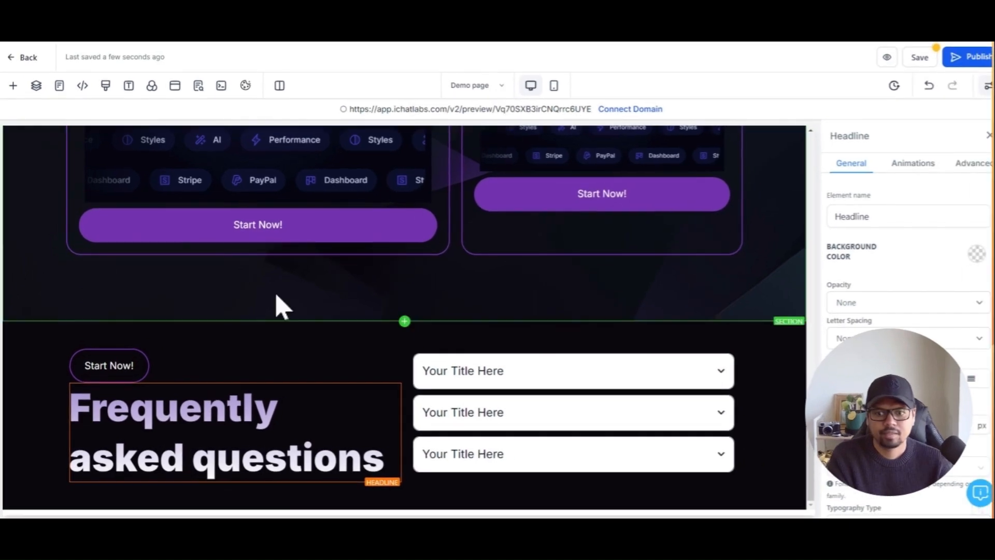
- Add a Sub-Headline element directly below the "Frequently asked questions" headline
{"action": "scroll", "coordinate": [292, 275], "scroll_direction": "up", "scroll_amount": 5}
{"action": "scroll", "coordinate": [257, 266], "scroll_direction": "up", "scroll_amount": 3}
{"action": "scroll", "coordinate": [259, 260], "scroll_direction": "down", "scroll_amount": 7}
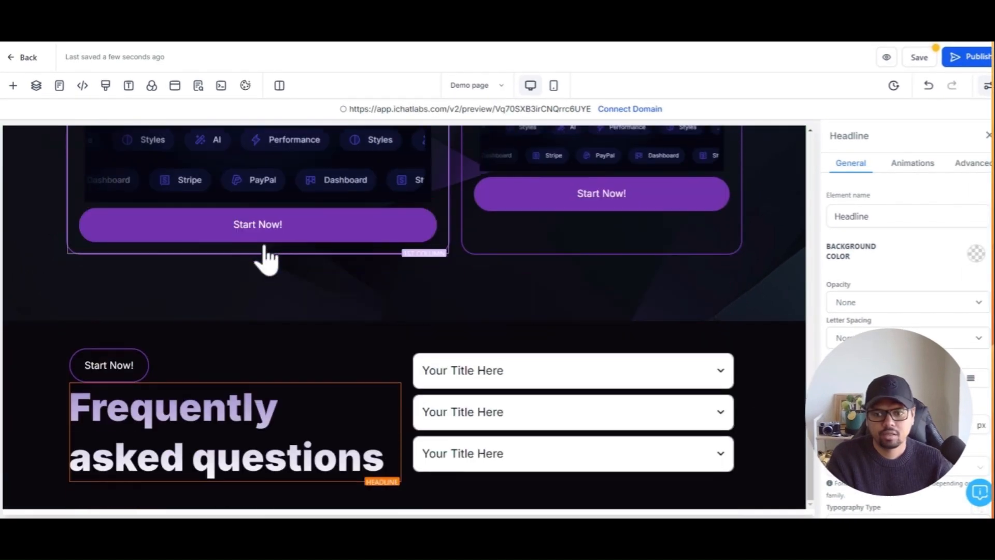
{"action": "left_click", "coordinate": [235, 482]}
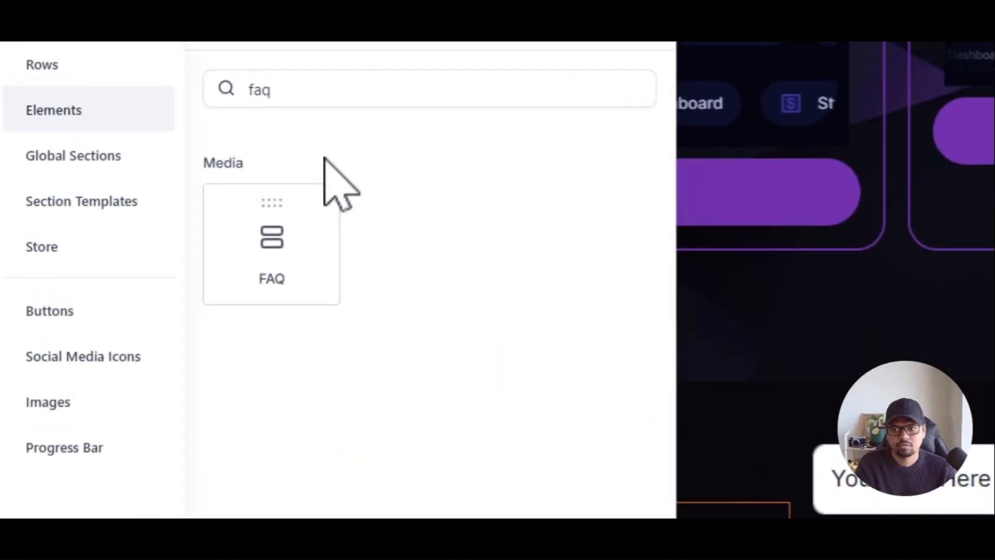
{"action": "double_click", "coordinate": [117, 172]}
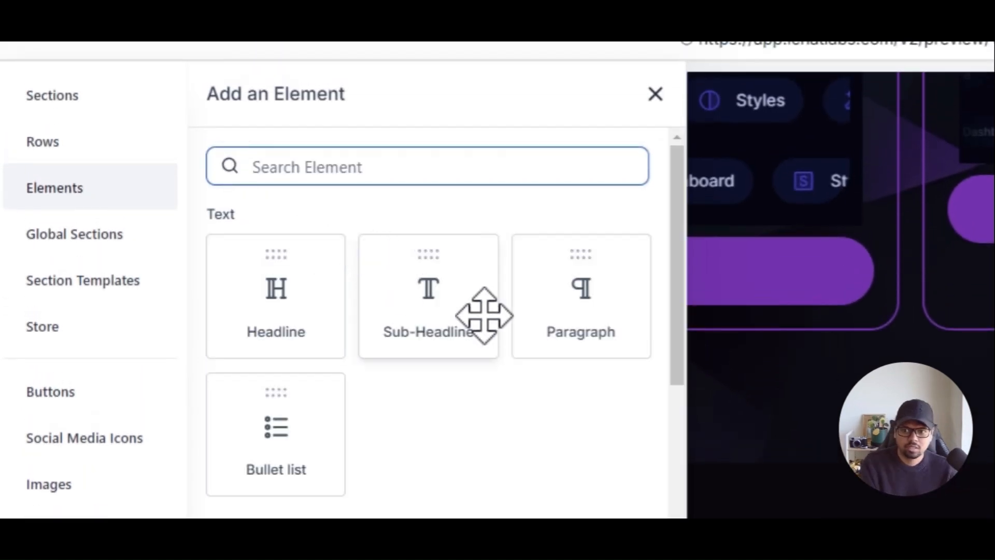
{"action": "left_click", "coordinate": [484, 315]}
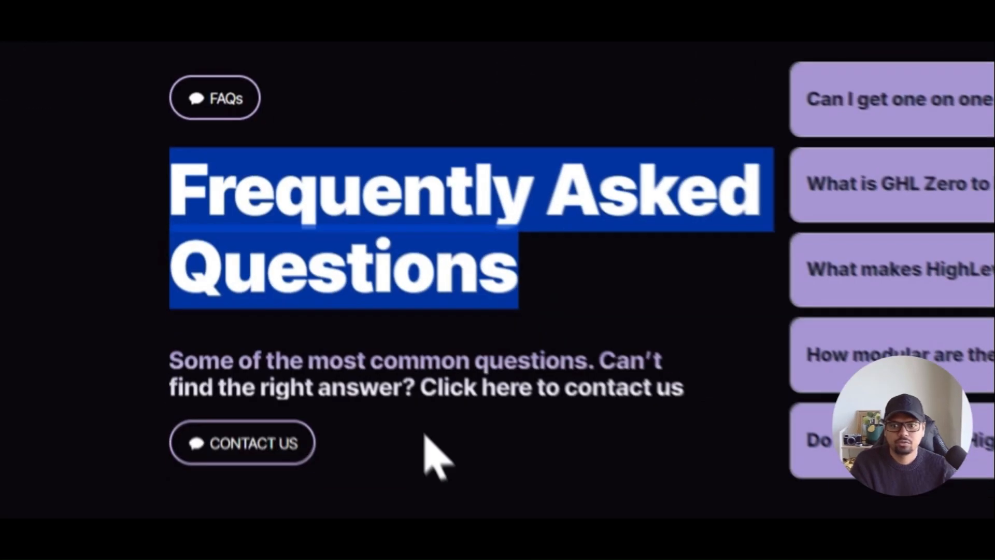
- Replace the sub-headline's text with "Some of the most common questions. Can’t find the right answer? Click here to contact us" in 700 - Bold
{"action": "left_click_drag", "start_coordinate": [687, 392], "coordinate": [220, 408]}
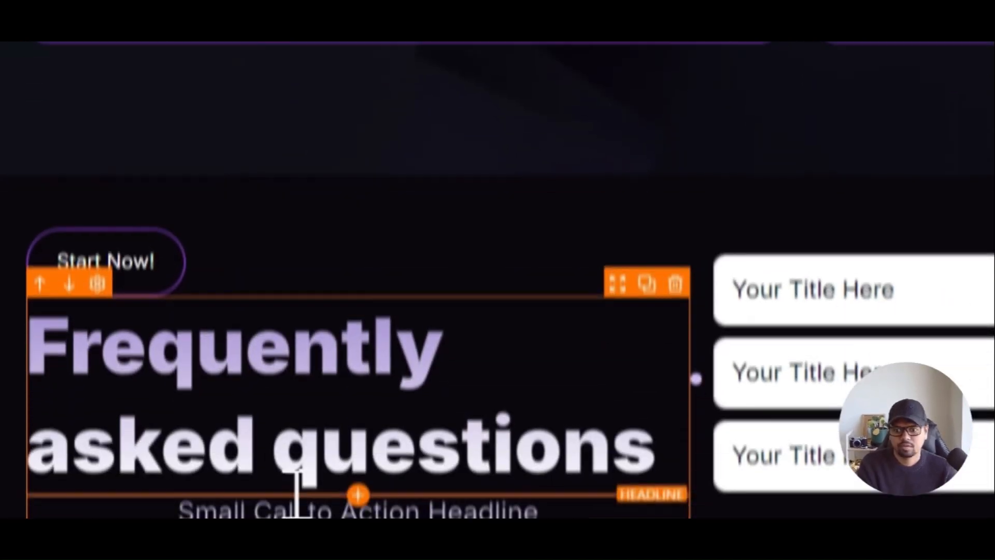
{"action": "left_click", "coordinate": [297, 508]}
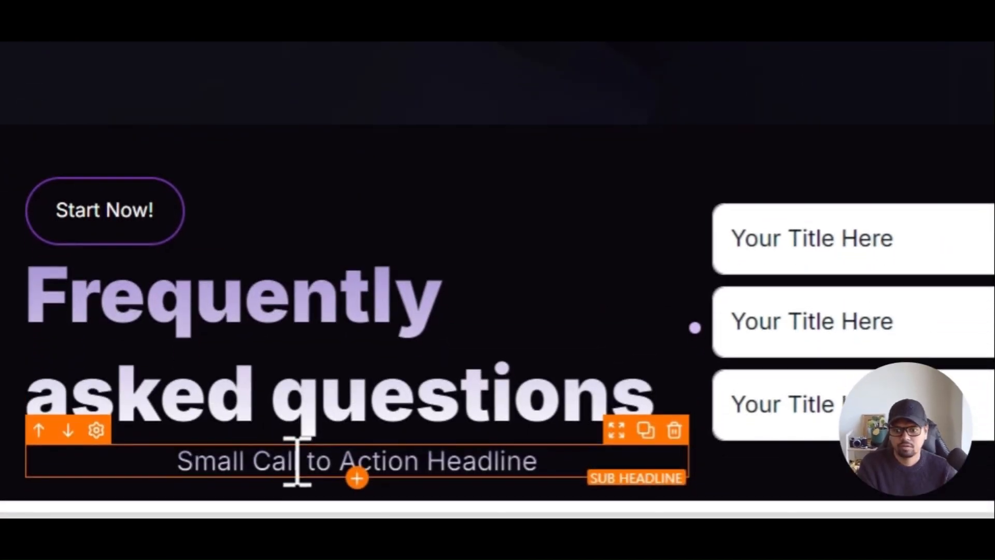
{"action": "triple_click", "coordinate": [296, 461]}
{"action": "type", "text": "Some of the most common questions. Can’t find the right answer? Click here to contact us"}
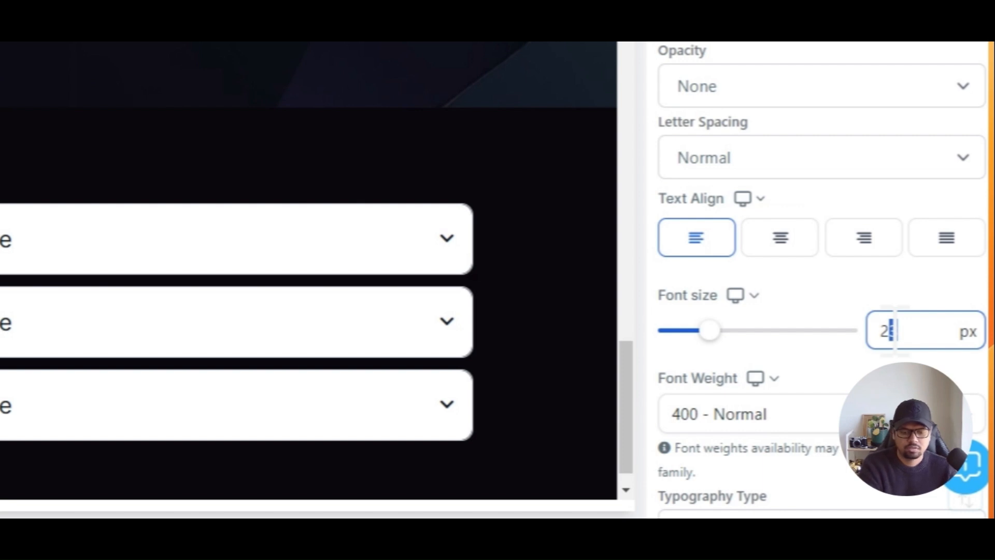
{"action": "left_click", "coordinate": [783, 426]}
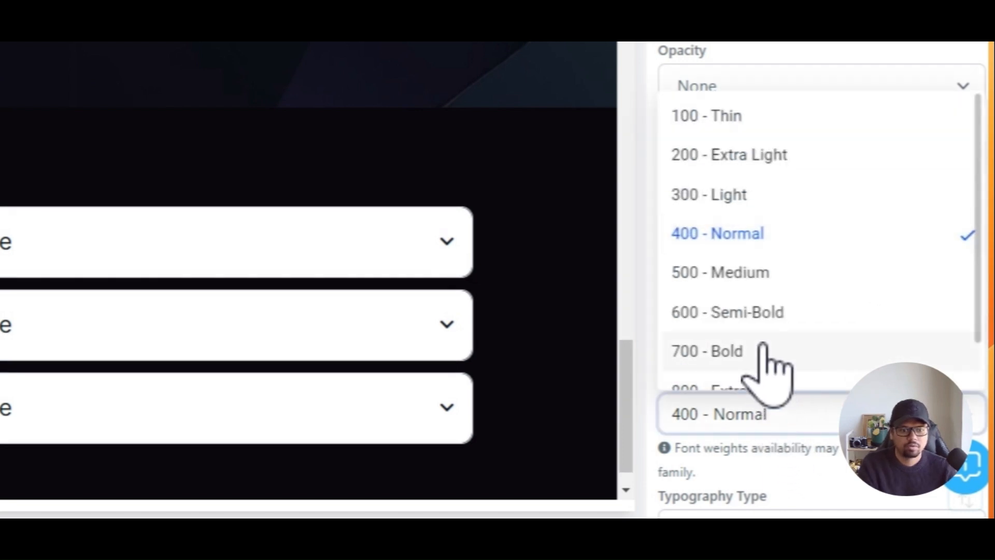
{"action": "left_click", "coordinate": [728, 351]}
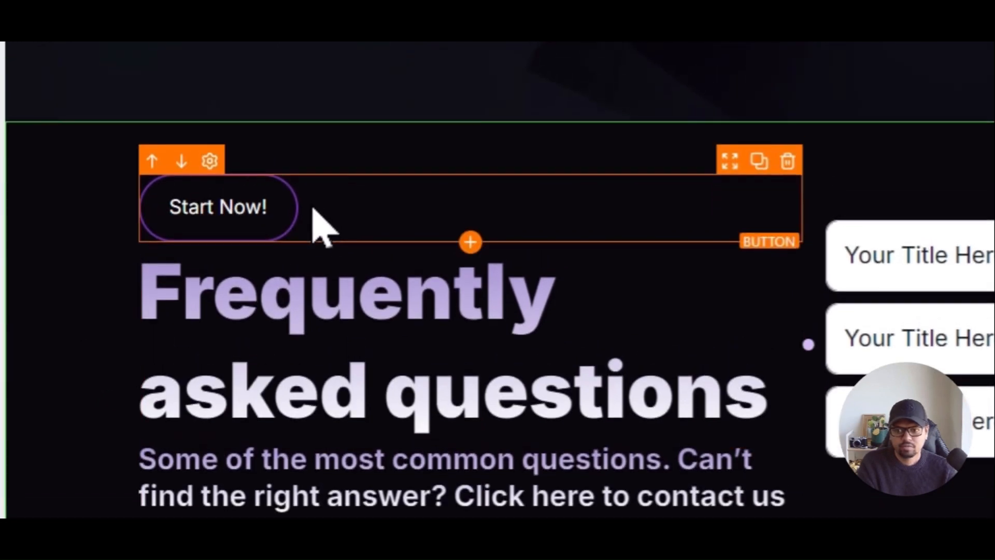
- Duplicate the outlined Start Now! button in the FAQ column and move the copy below the sub-headline
{"action": "left_click", "coordinate": [732, 162]}
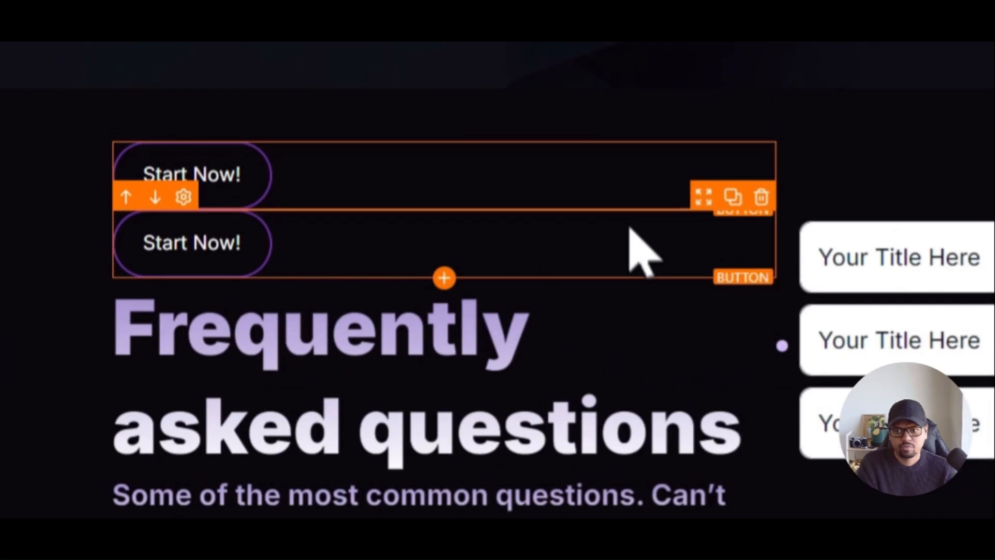
{"action": "left_click_drag", "start_coordinate": [704, 225], "coordinate": [411, 422]}
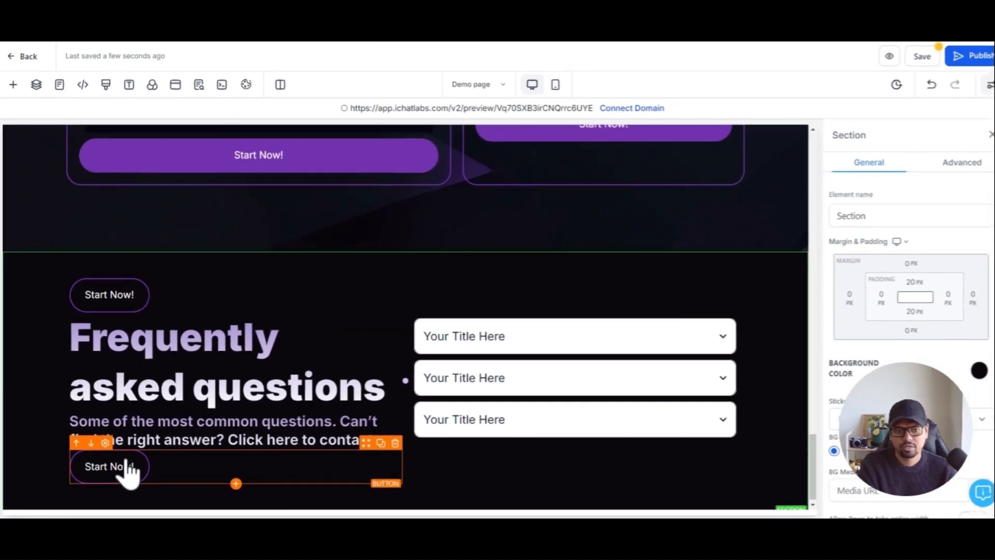
- Try a top padding of 40 px on the Start Now! button below the sub-headline, and restore it to 15 px
{"action": "left_click", "coordinate": [165, 445]}
{"action": "scroll", "coordinate": [717, 317], "scroll_direction": "down", "scroll_amount": 8}
{"action": "scroll", "coordinate": [901, 332], "scroll_direction": "down", "scroll_amount": 15}
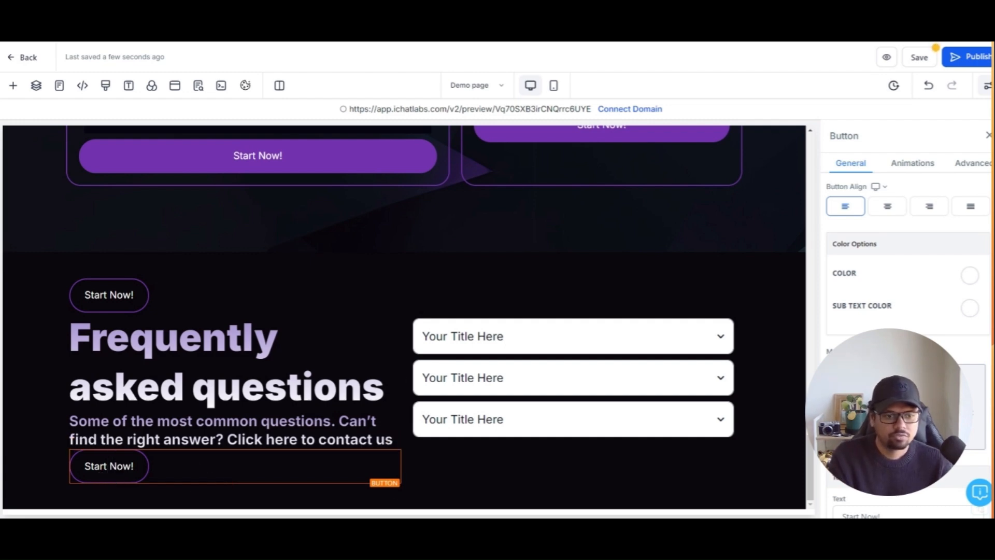
{"action": "left_click", "coordinate": [911, 391]}
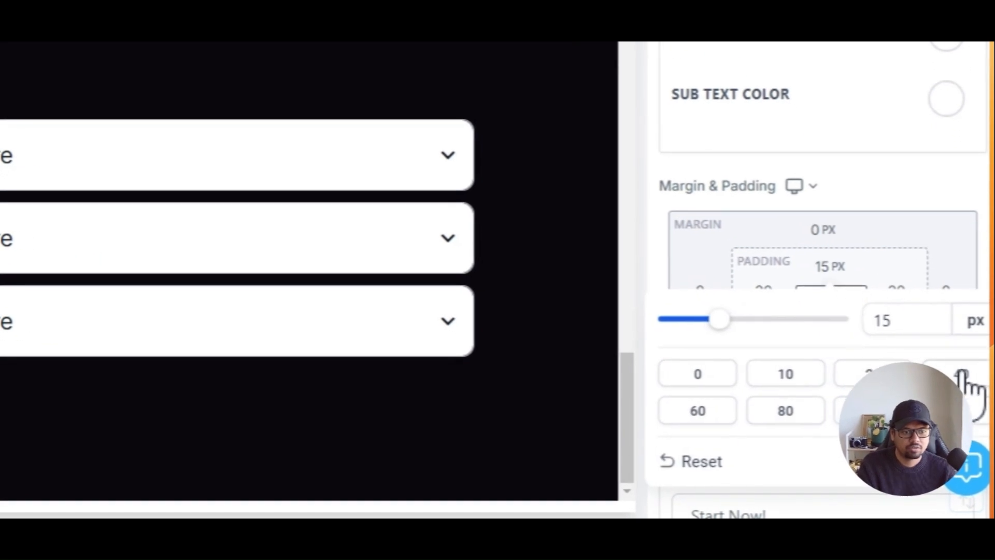
{"action": "left_click", "coordinate": [961, 373]}
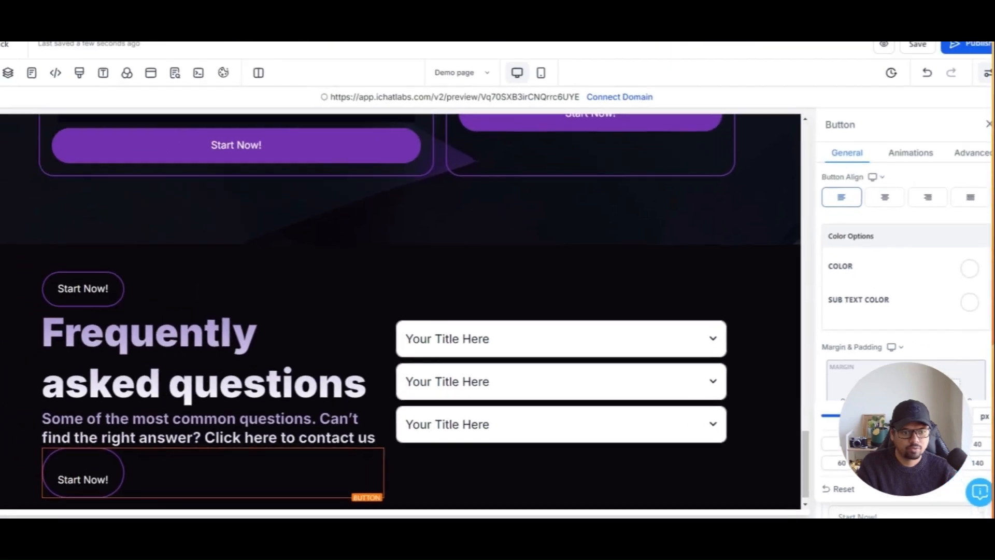
{"action": "double_click", "coordinate": [932, 416]}
{"action": "type", "text": "15"}
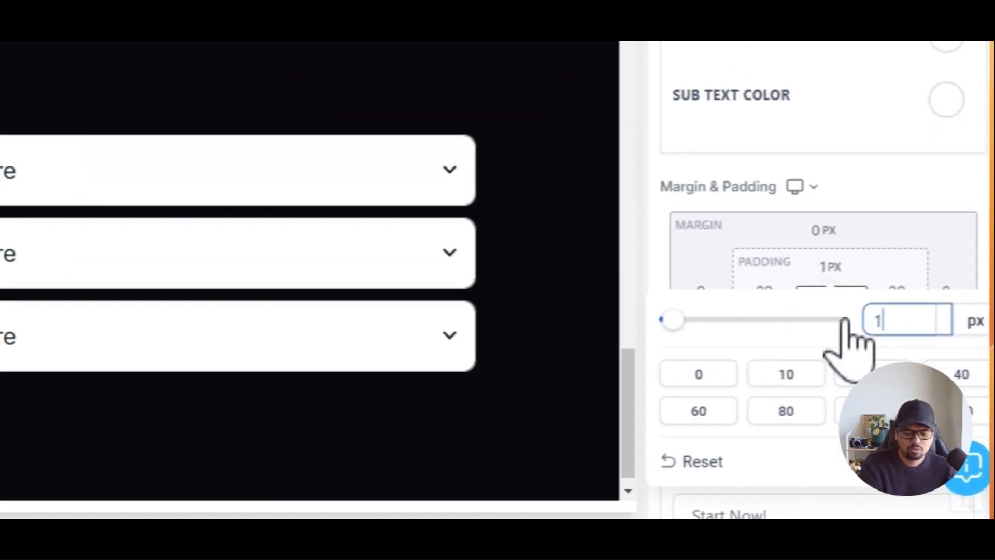
- Set the top margin of the Start Now! button below the sub-headline to 10 px
{"action": "left_click", "coordinate": [827, 231]}
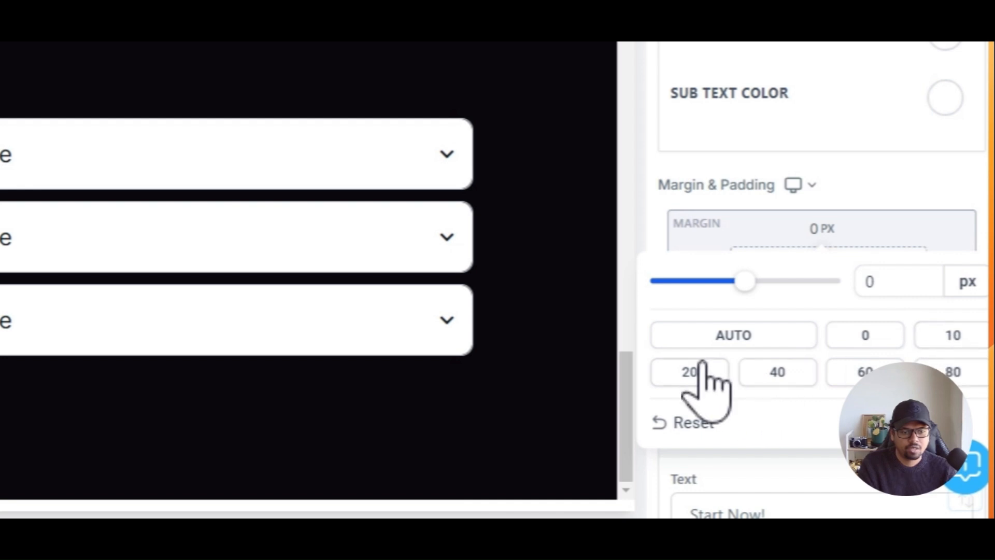
{"action": "left_click", "coordinate": [690, 372]}
{"action": "left_click", "coordinate": [952, 342]}
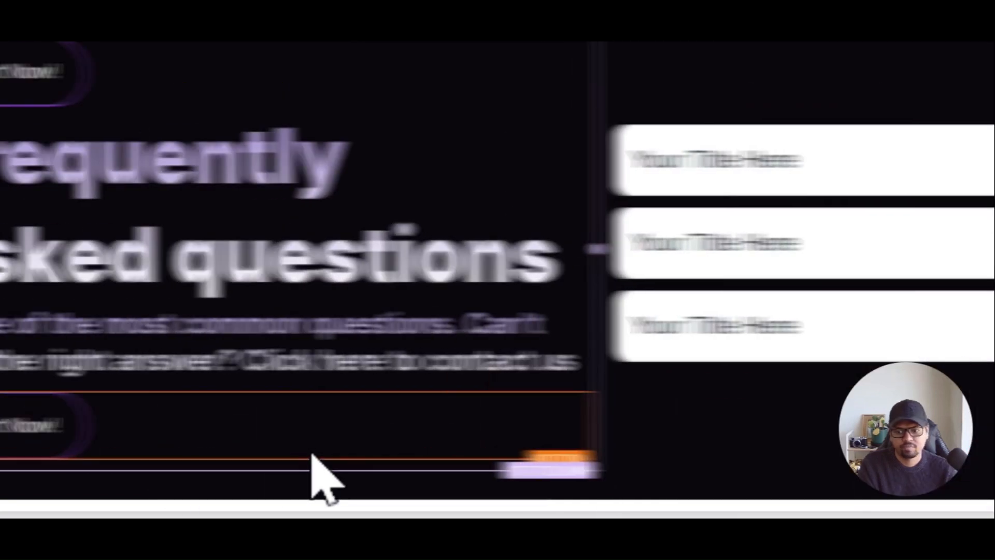
- Try top paddings of 10 px and 20 px on the sub-headline in the FAQ column
{"action": "left_click", "coordinate": [236, 346]}
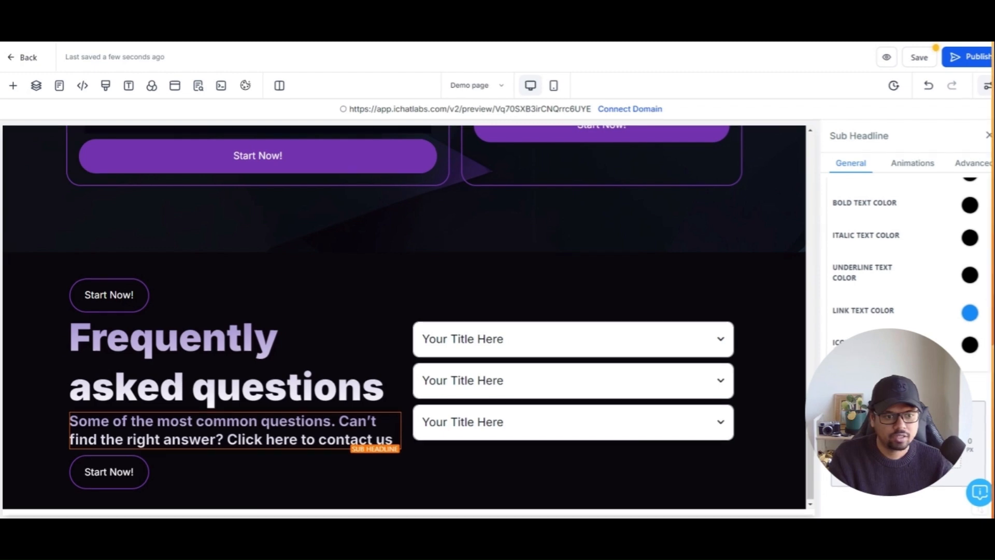
{"action": "left_click", "coordinate": [912, 428]}
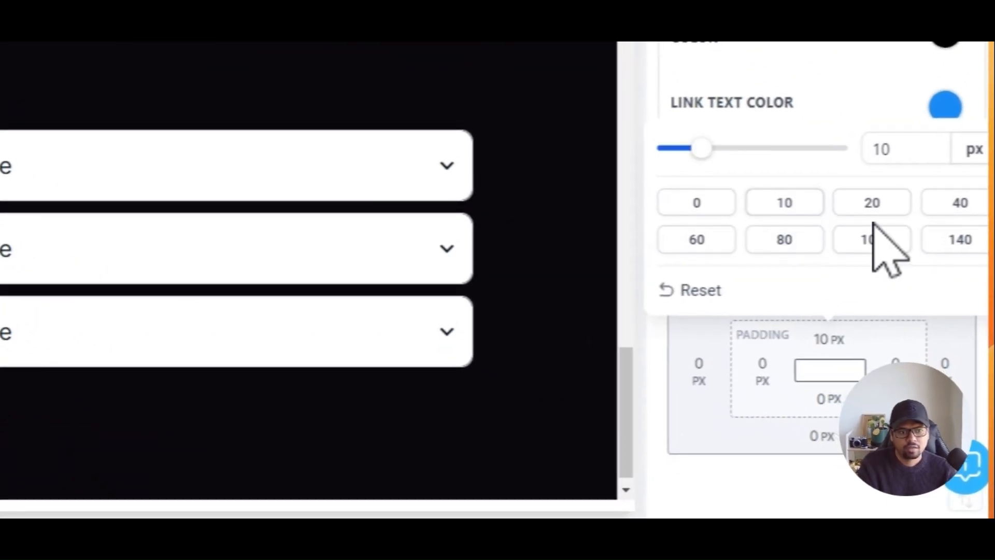
{"action": "left_click", "coordinate": [890, 204]}
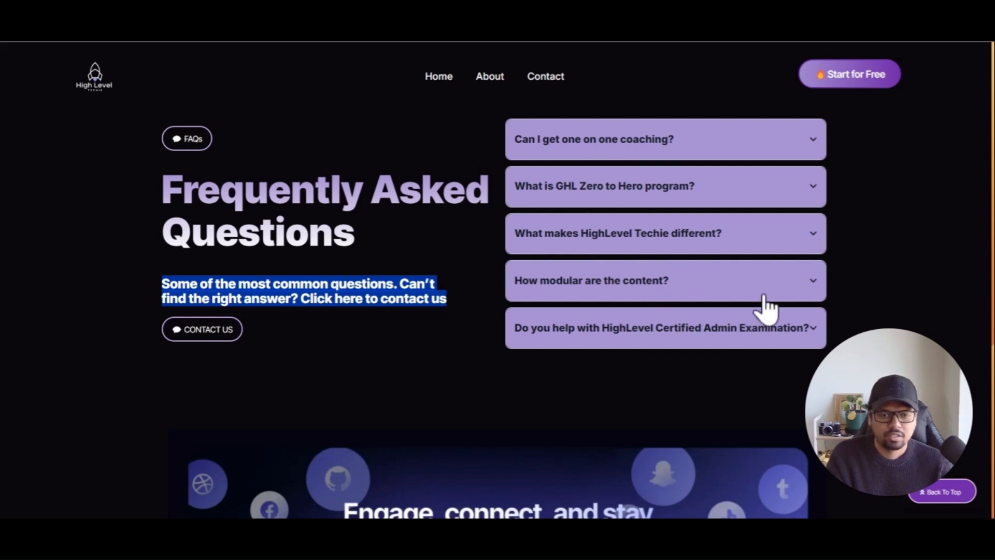
- Set the FAQ element's title background color for open items to light purple
{"action": "scroll", "coordinate": [767, 305], "scroll_direction": "up", "scroll_amount": 4}
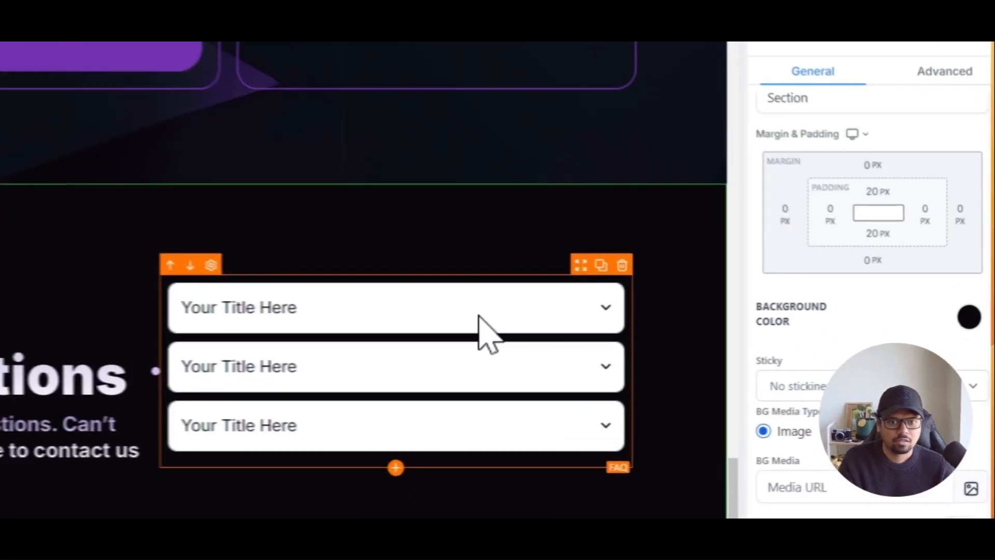
{"action": "left_click", "coordinate": [637, 344]}
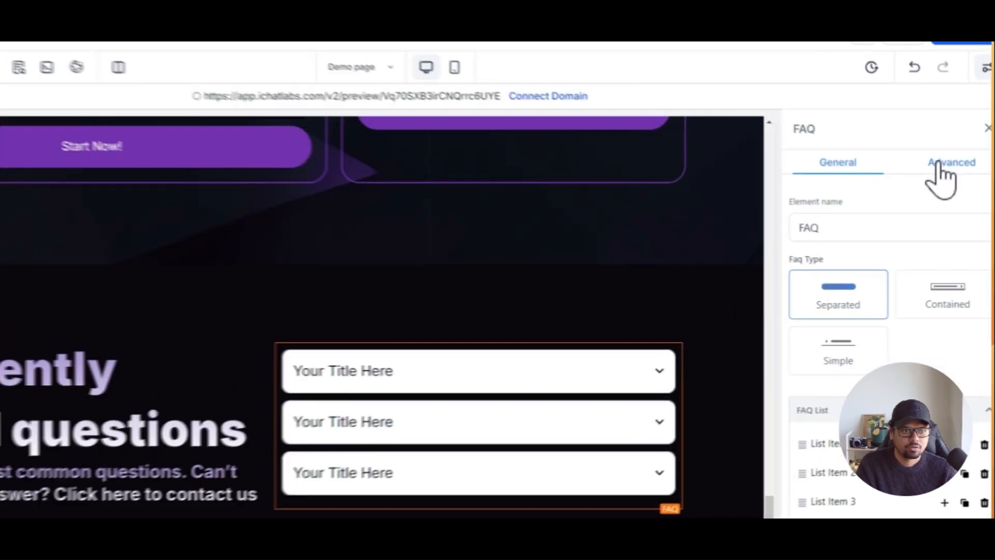
{"action": "left_click", "coordinate": [953, 165]}
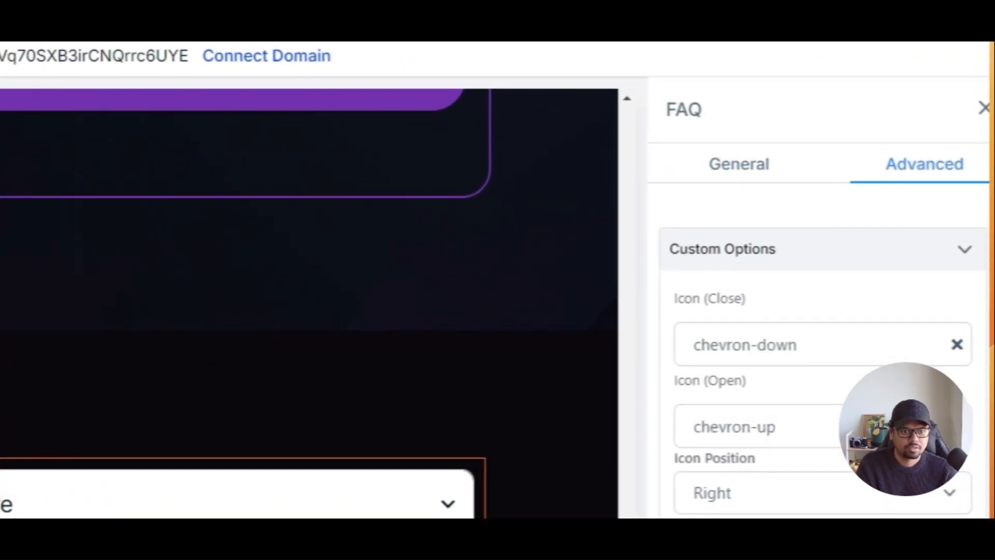
{"action": "scroll", "coordinate": [906, 248], "scroll_direction": "down", "scroll_amount": 5}
{"action": "scroll", "coordinate": [755, 444], "scroll_direction": "down", "scroll_amount": 4}
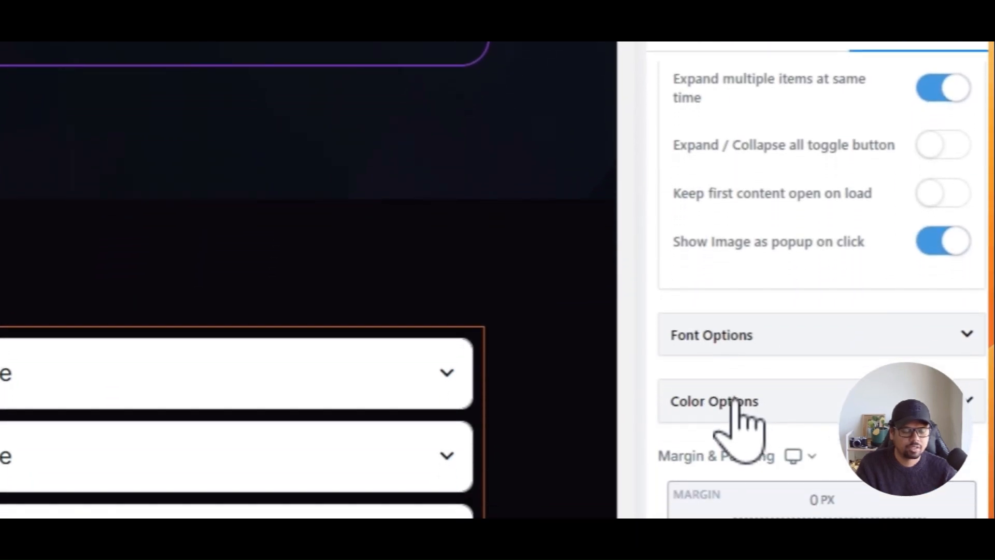
{"action": "left_click", "coordinate": [751, 345]}
{"action": "left_click", "coordinate": [770, 342]}
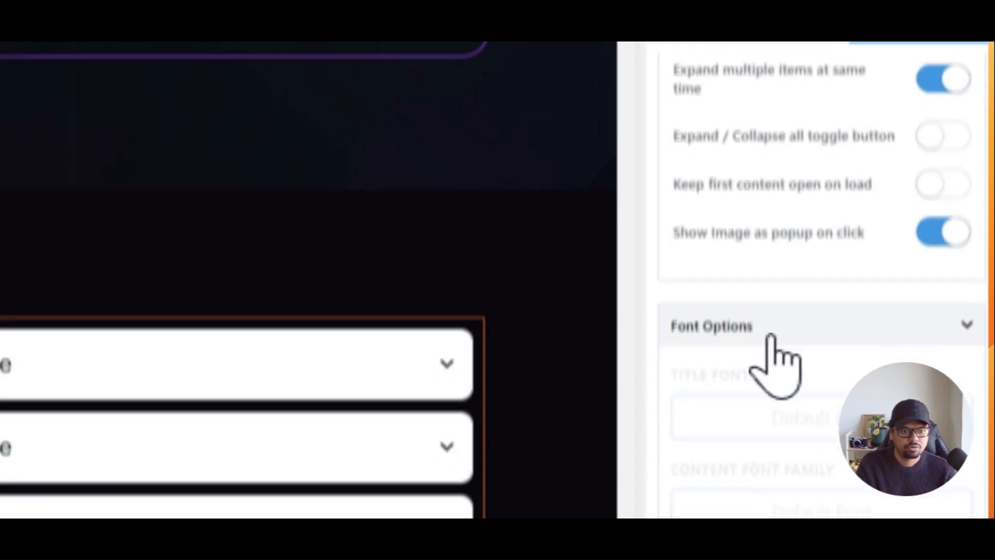
{"action": "left_click", "coordinate": [786, 332]}
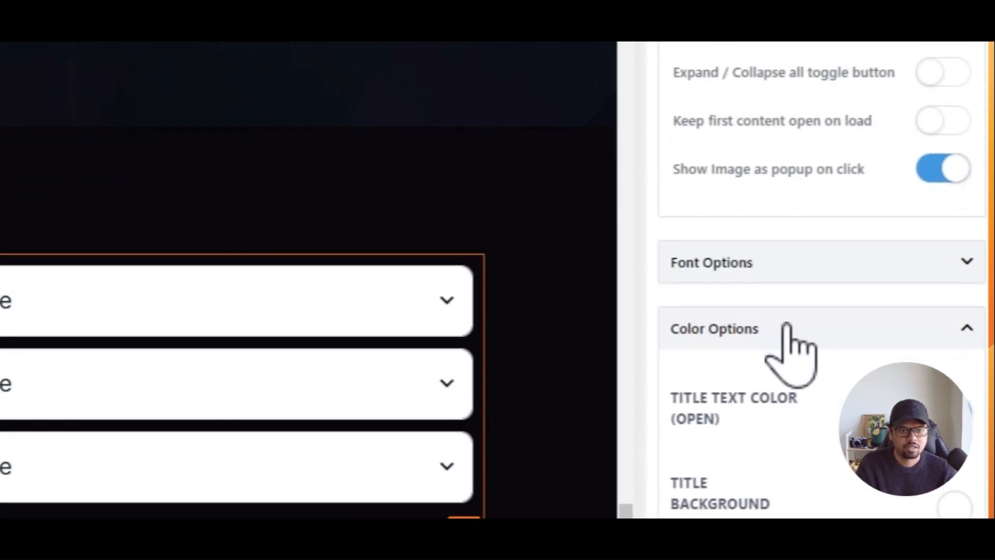
{"action": "scroll", "coordinate": [861, 378], "scroll_direction": "down", "scroll_amount": 5}
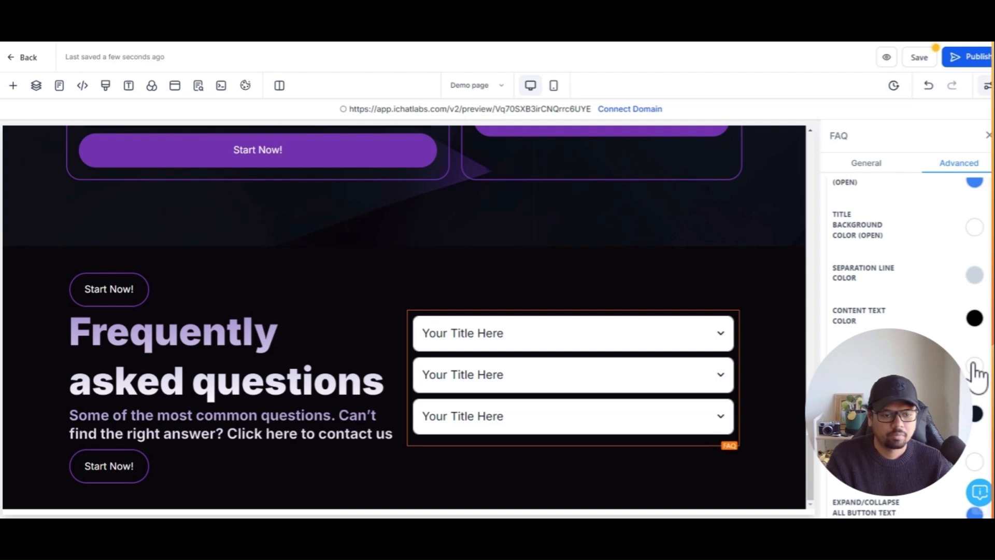
{"action": "scroll", "coordinate": [977, 373], "scroll_direction": "down", "scroll_amount": 1}
{"action": "scroll", "coordinate": [973, 375], "scroll_direction": "down", "scroll_amount": 1}
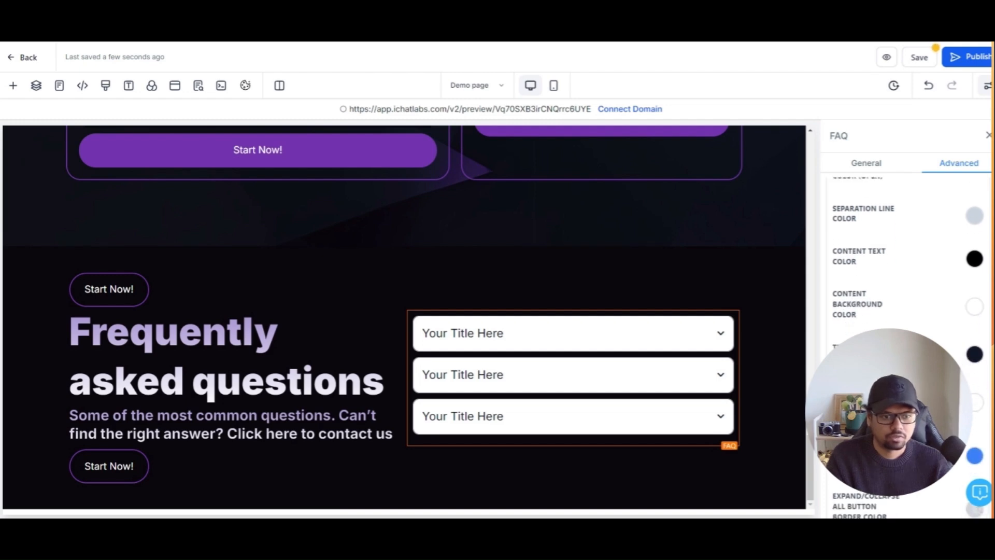
{"action": "scroll", "coordinate": [973, 376], "scroll_direction": "down", "scroll_amount": 4}
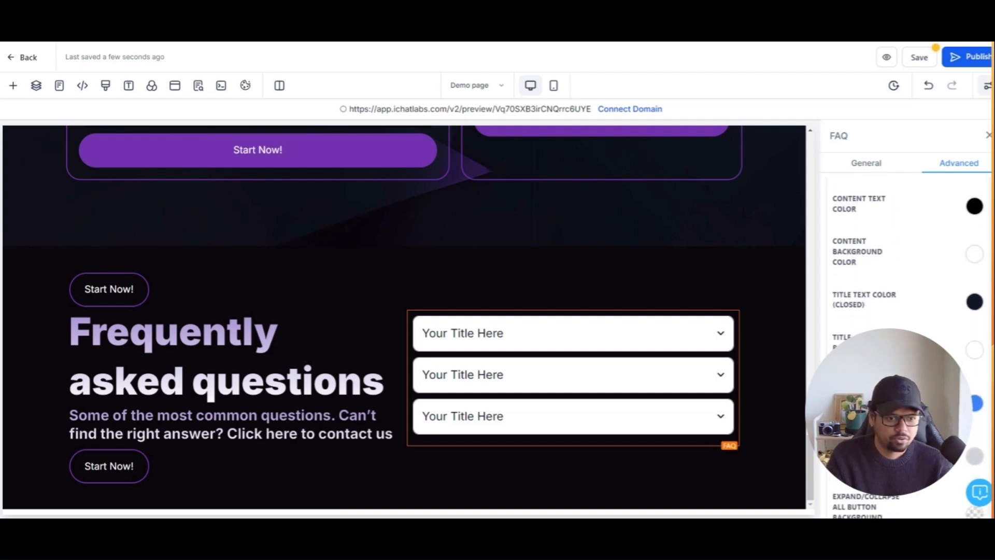
{"action": "scroll", "coordinate": [927, 321], "scroll_direction": "up", "scroll_amount": 1}
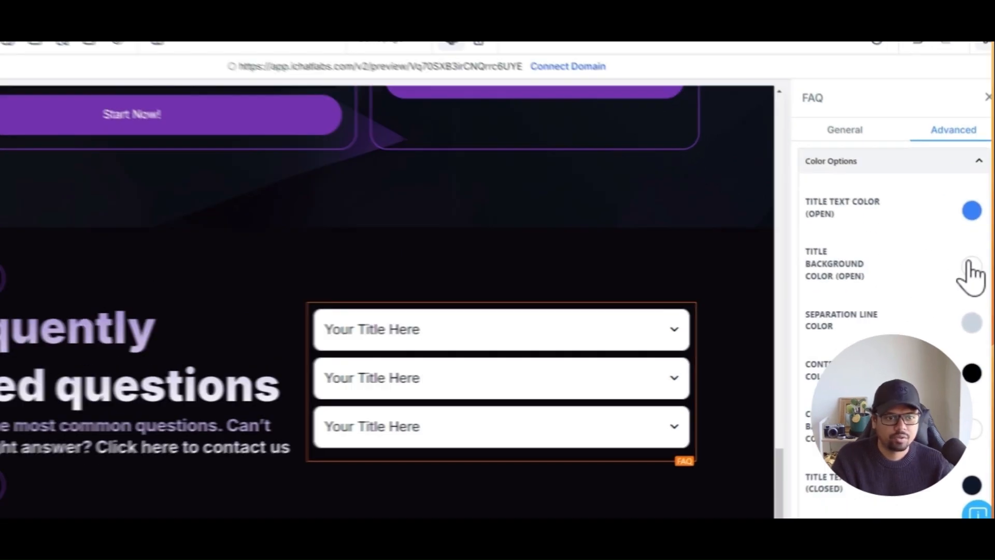
{"action": "left_click", "coordinate": [973, 280]}
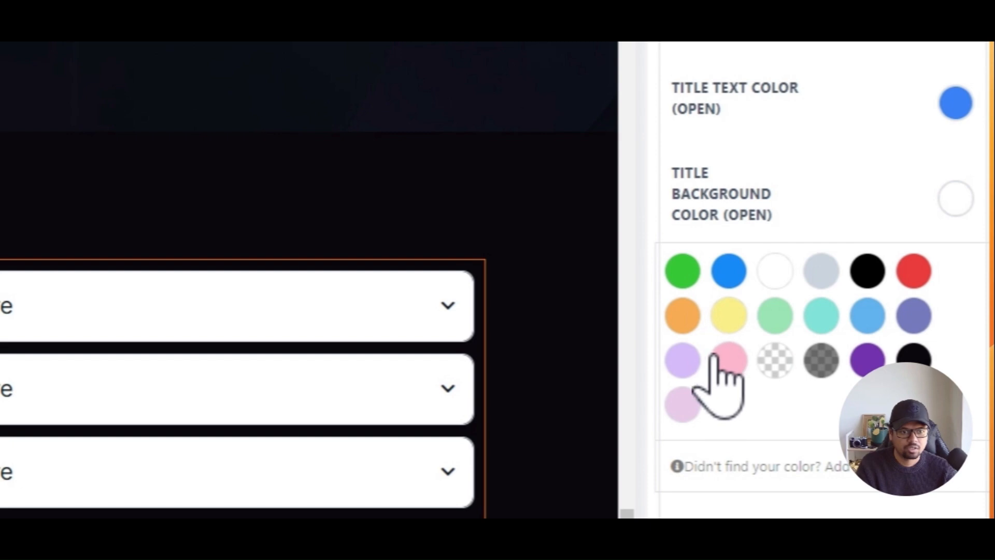
{"action": "left_click", "coordinate": [680, 364]}
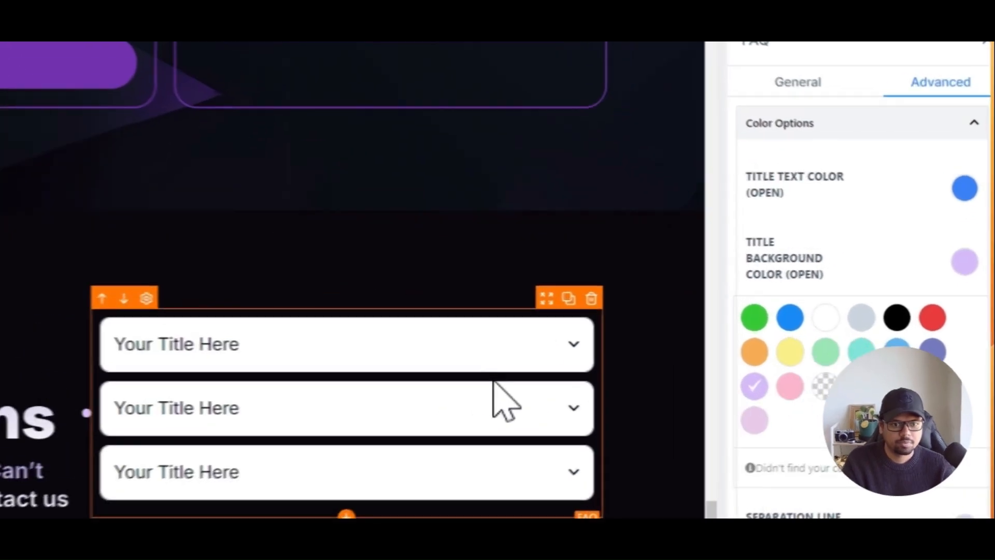
- Expand the first FAQ list item to check how an open question looks
{"action": "scroll", "coordinate": [727, 353], "scroll_direction": "down", "scroll_amount": 5}
{"action": "scroll", "coordinate": [740, 410], "scroll_direction": "up", "scroll_amount": 10}
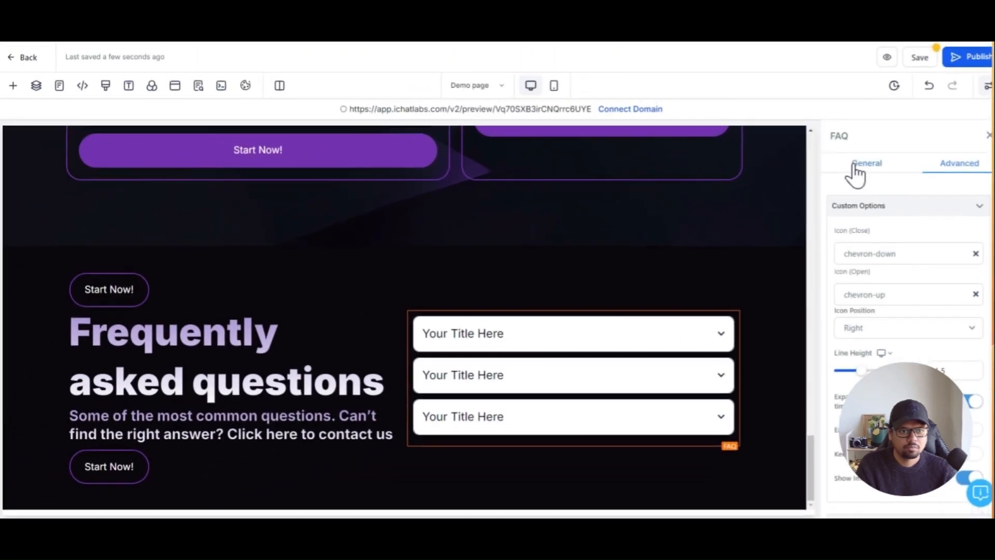
{"action": "left_click", "coordinate": [840, 136]}
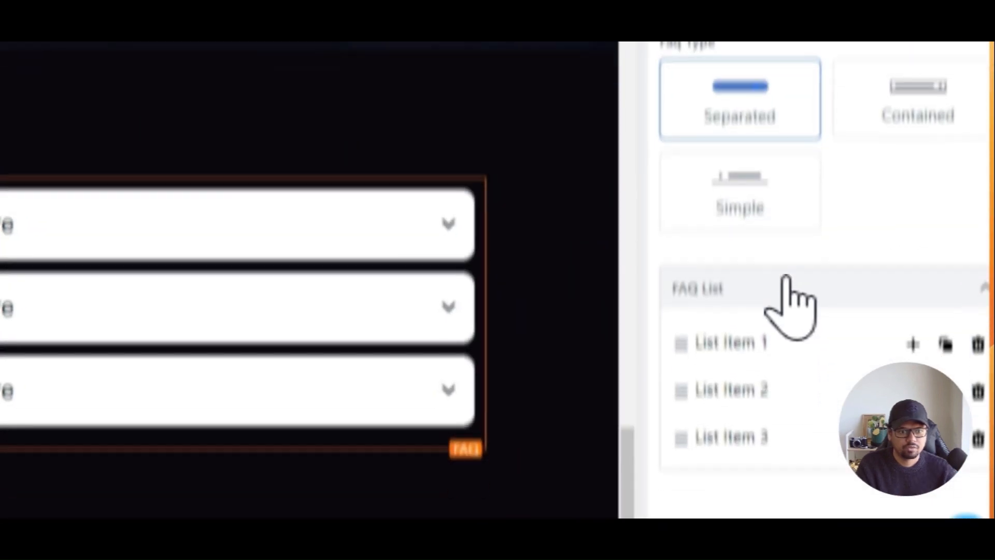
{"action": "left_click", "coordinate": [725, 342]}
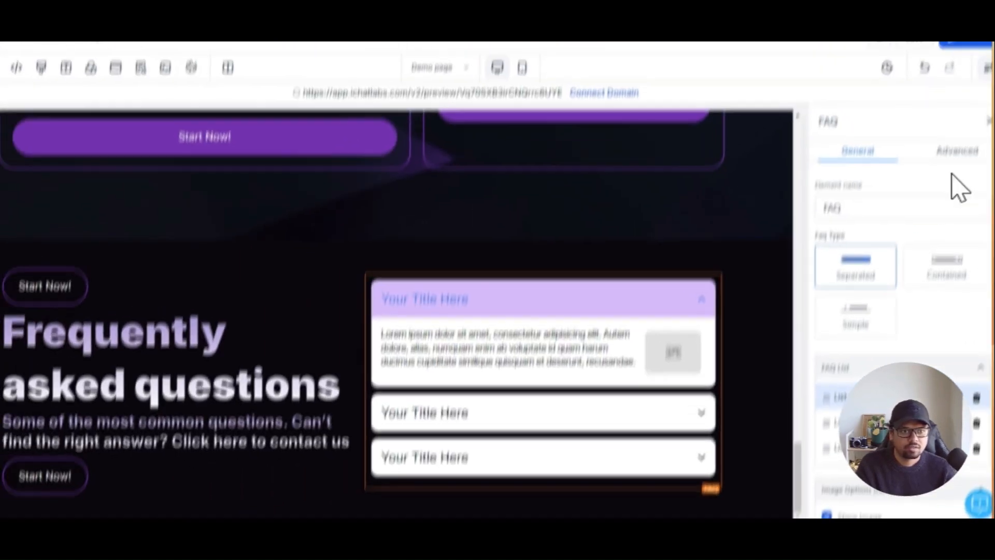
- Set the FAQ element's title text color for open items to white, trying orange first
{"action": "left_click", "coordinate": [956, 164]}
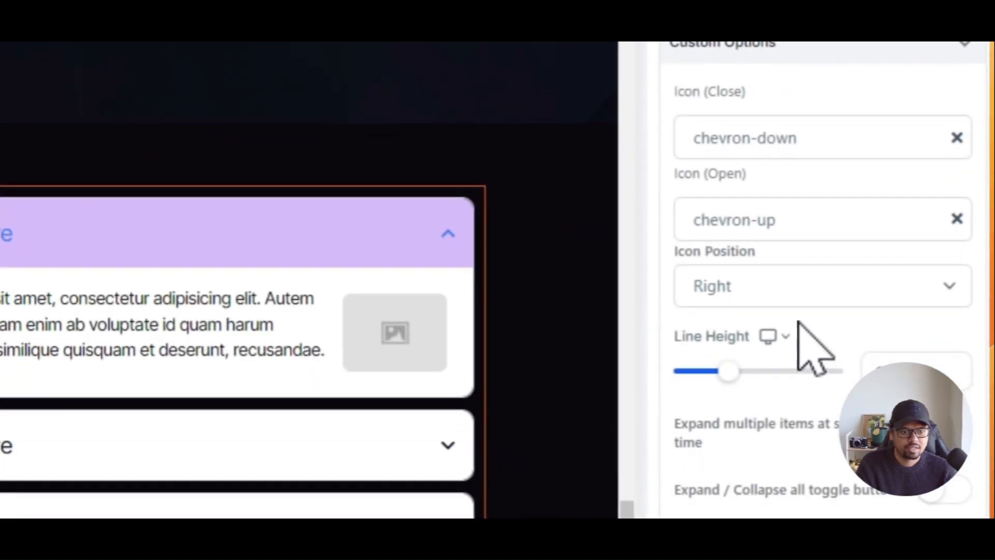
{"action": "scroll", "coordinate": [903, 360], "scroll_direction": "down", "scroll_amount": 8}
{"action": "left_click", "coordinate": [784, 222]}
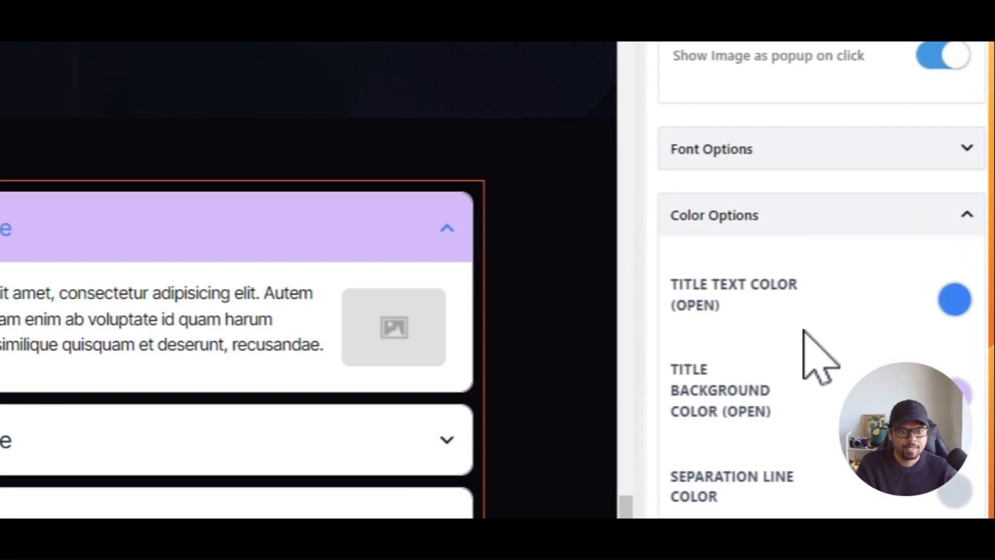
{"action": "scroll", "coordinate": [805, 334], "scroll_direction": "down", "scroll_amount": 2}
{"action": "scroll", "coordinate": [804, 335], "scroll_direction": "up", "scroll_amount": 2}
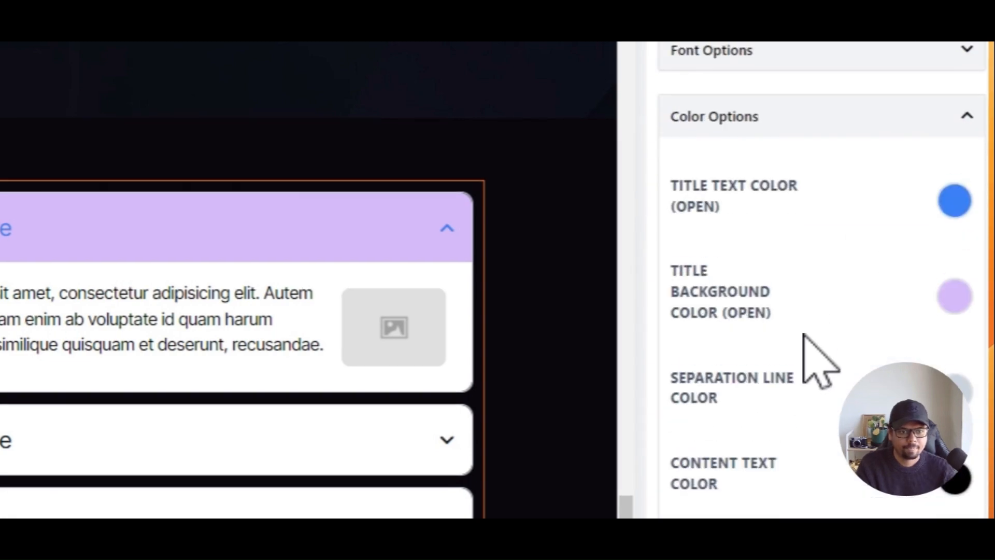
{"action": "left_click", "coordinate": [946, 305]}
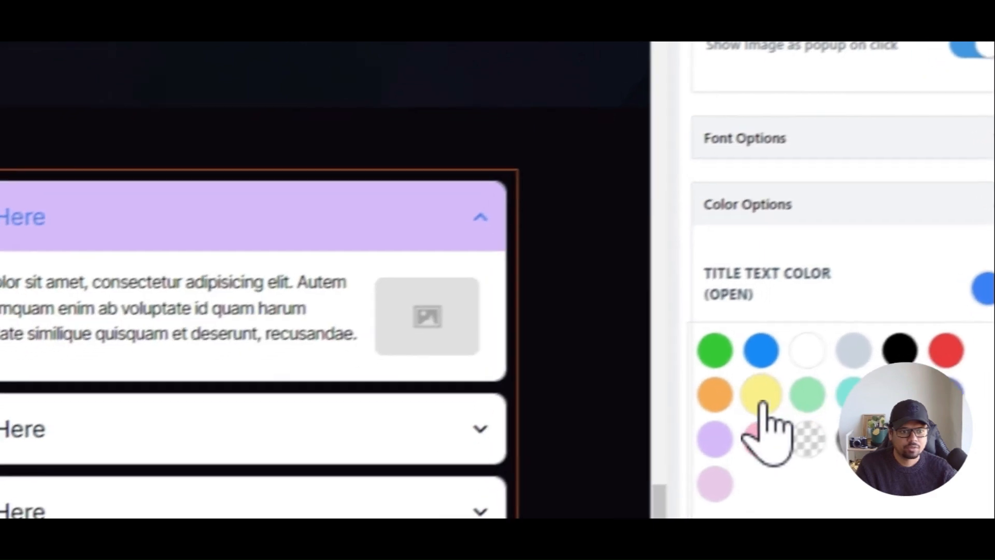
{"action": "left_click", "coordinate": [681, 406]}
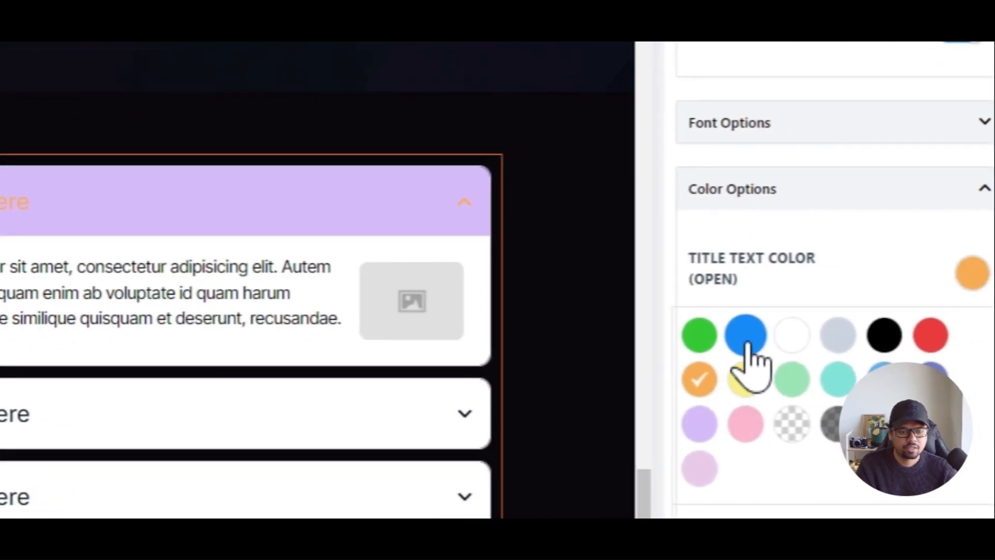
{"action": "left_click", "coordinate": [788, 336]}
{"action": "left_click", "coordinate": [689, 334]}
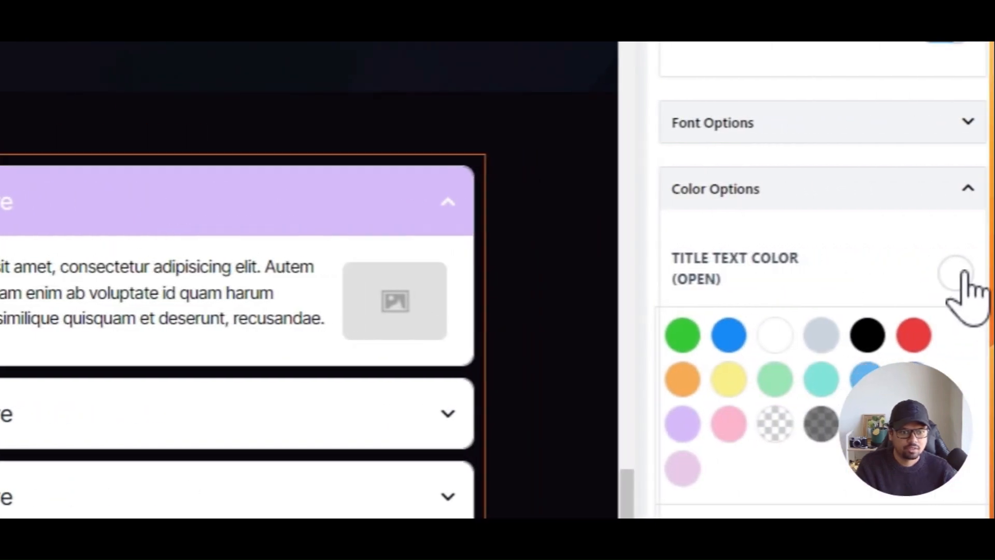
{"action": "left_click", "coordinate": [963, 275]}
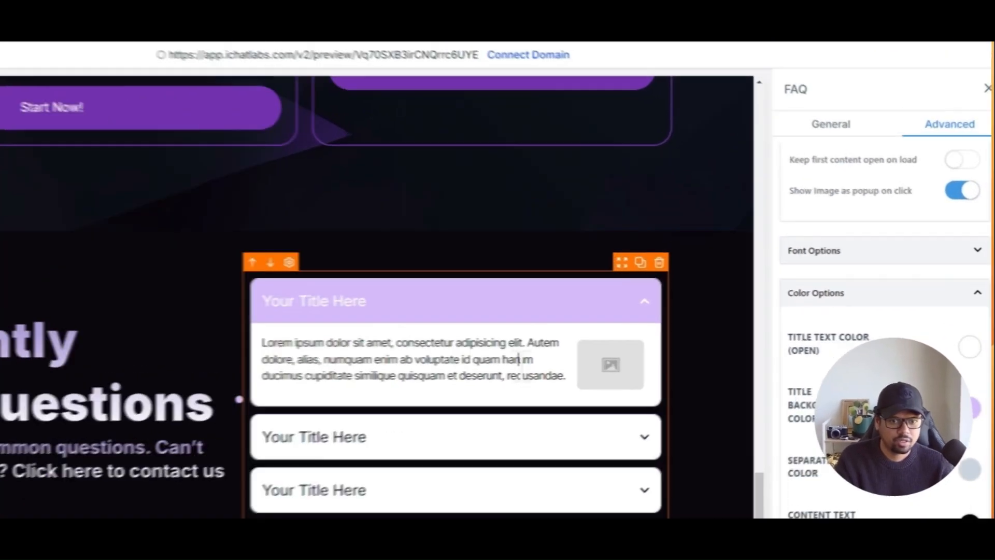
- Hide the images of FAQ list items 1 and 2, and retitle the first question "Change the title"
{"action": "left_click", "coordinate": [830, 124]}
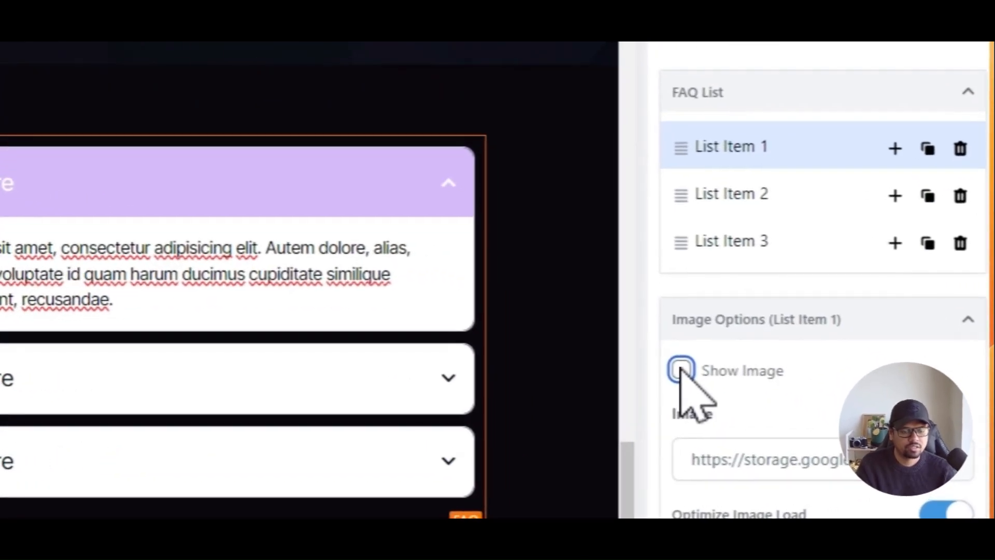
{"action": "left_click", "coordinate": [720, 194]}
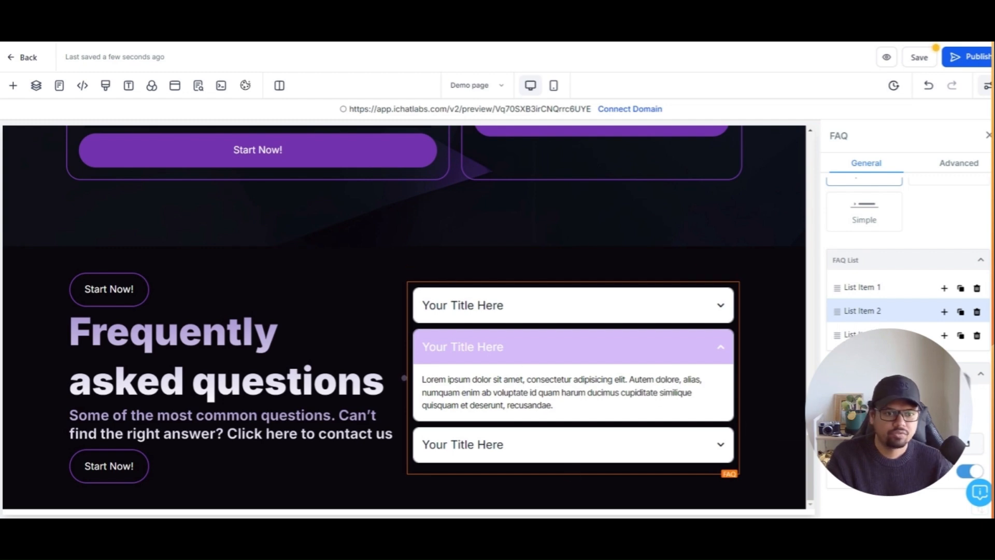
{"action": "triple_click", "coordinate": [493, 305]}
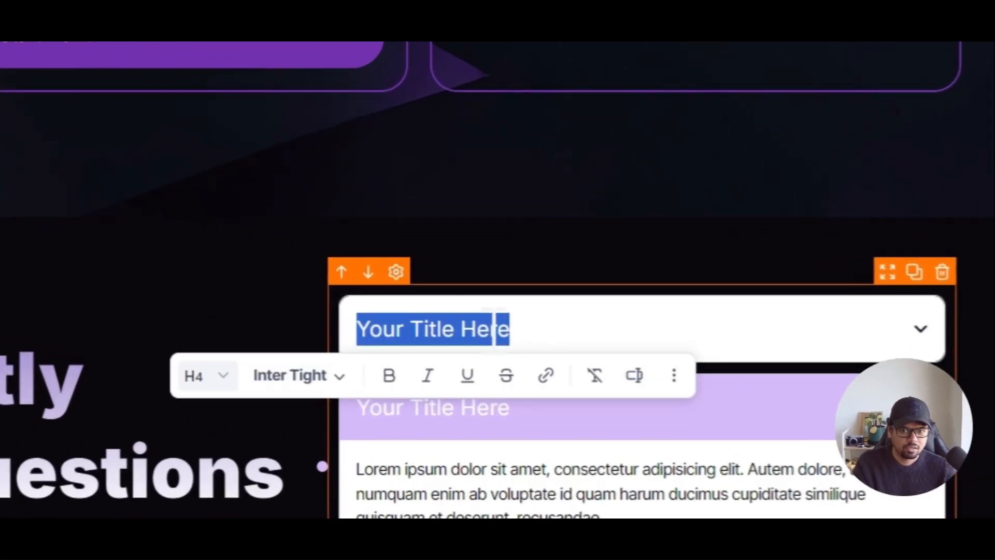
{"action": "type", "text": "C"}
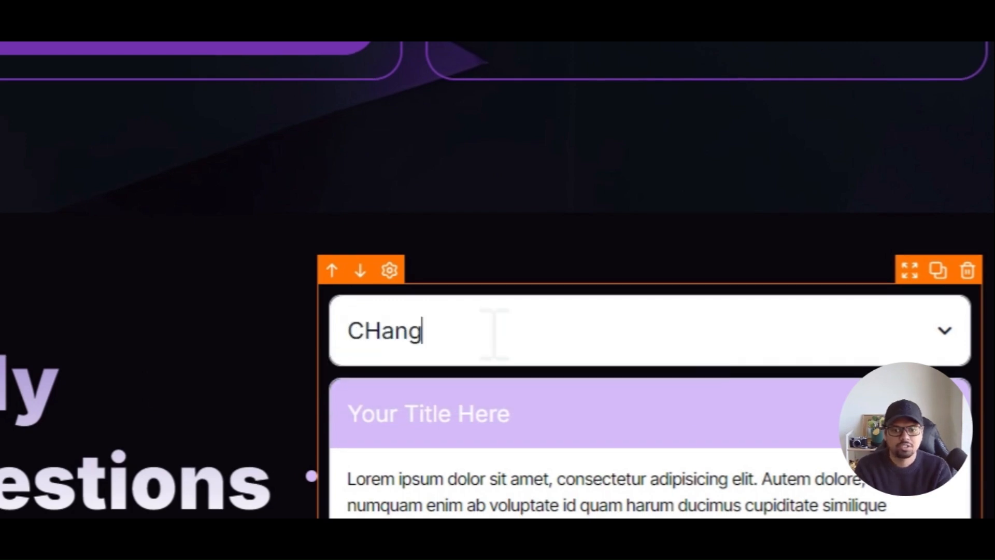
{"action": "type", "text": "hange the title"}
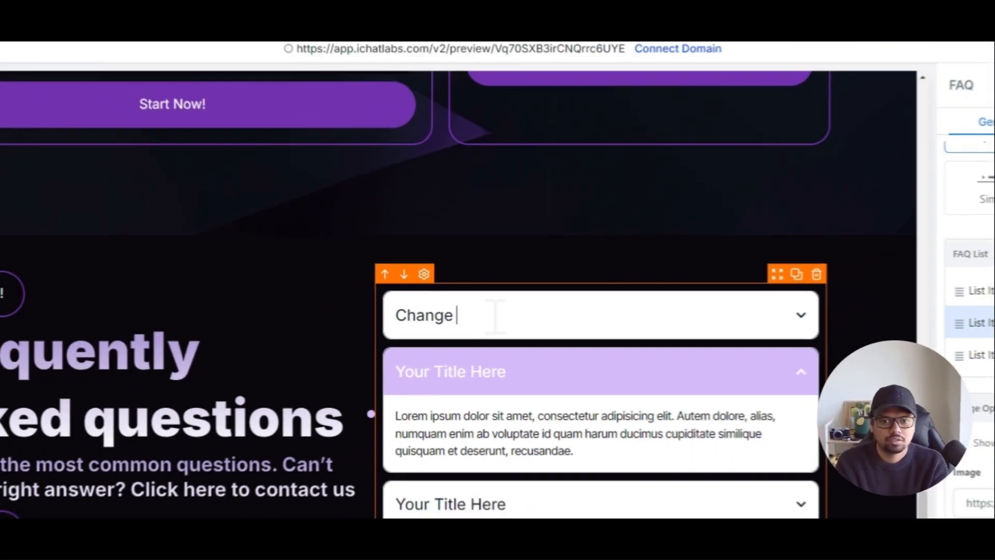
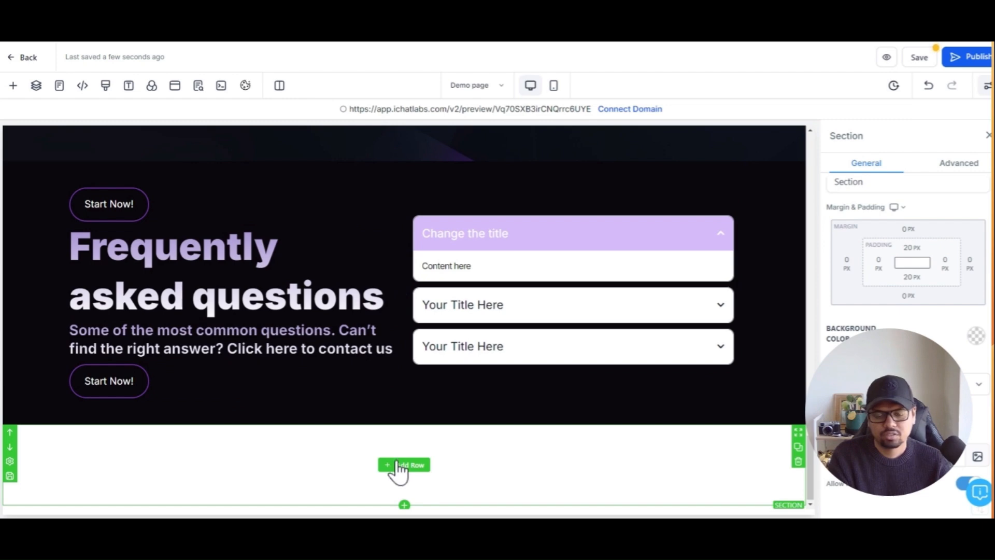
- Add a four-column row to the empty section below the FAQ and insert an image element in its first column
{"action": "left_click", "coordinate": [401, 465]}
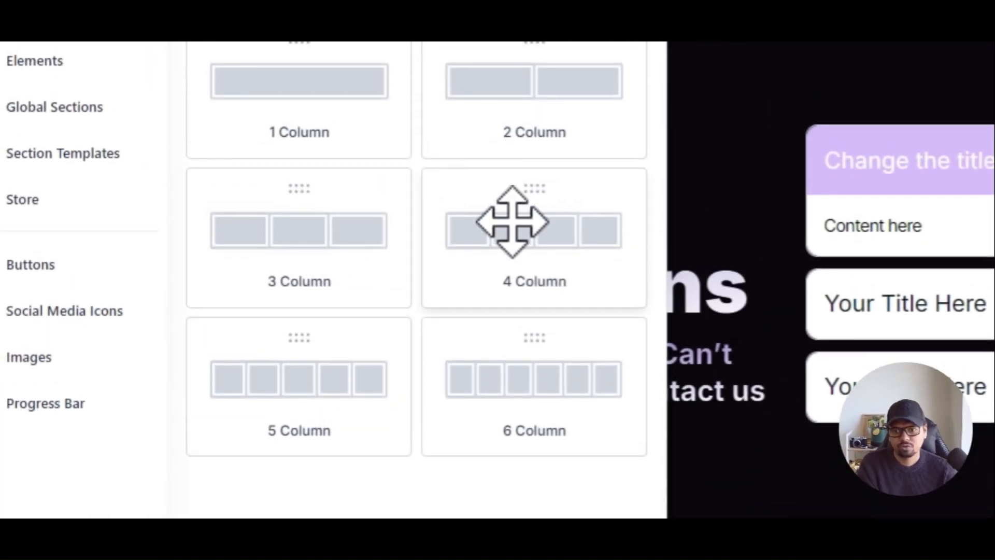
{"action": "left_click_drag", "start_coordinate": [498, 258], "coordinate": [444, 407]}
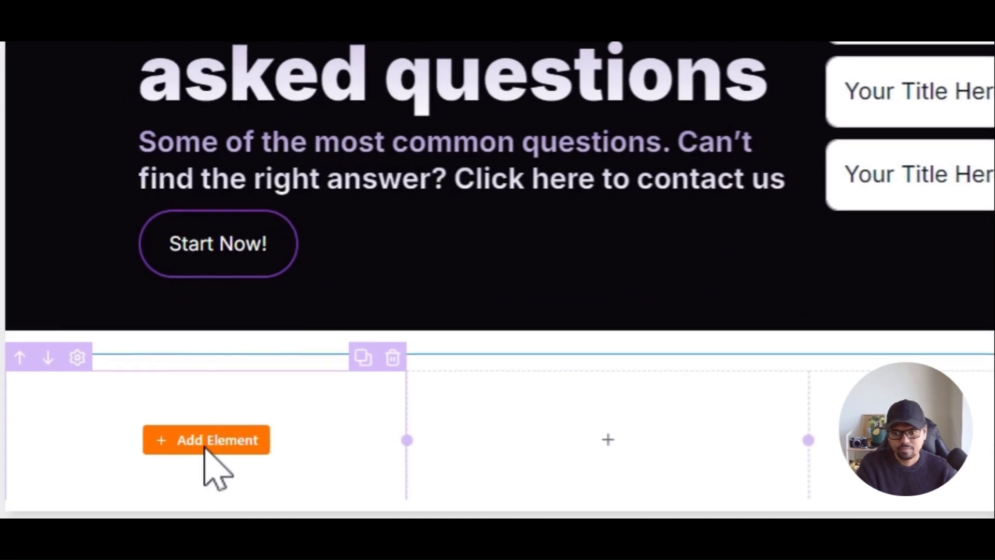
{"action": "left_click", "coordinate": [210, 440]}
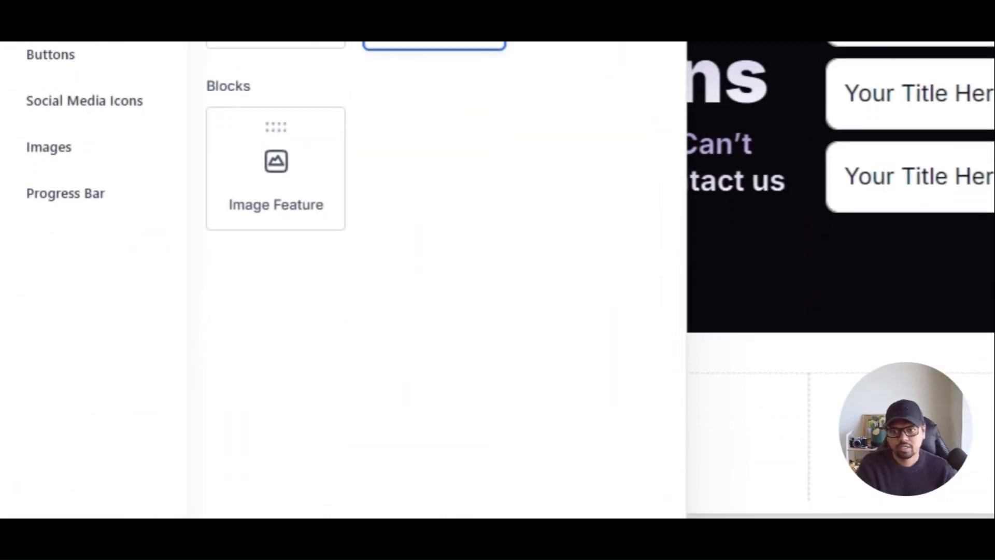
{"action": "left_click", "coordinate": [366, 458]}
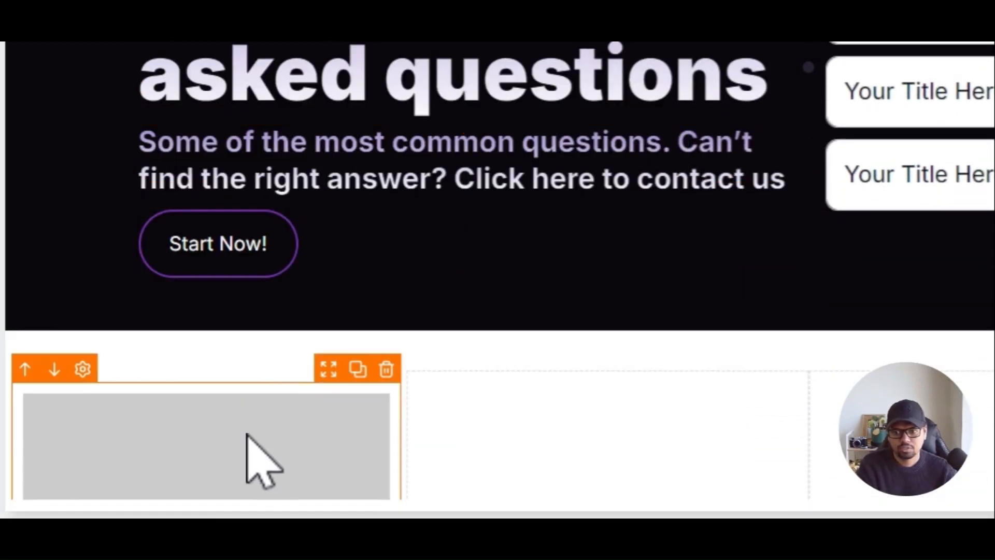
- Set the first column's image element to the High Level Techie logo with removed background from the media library
{"action": "scroll", "coordinate": [249, 430], "scroll_direction": "down", "scroll_amount": 4}
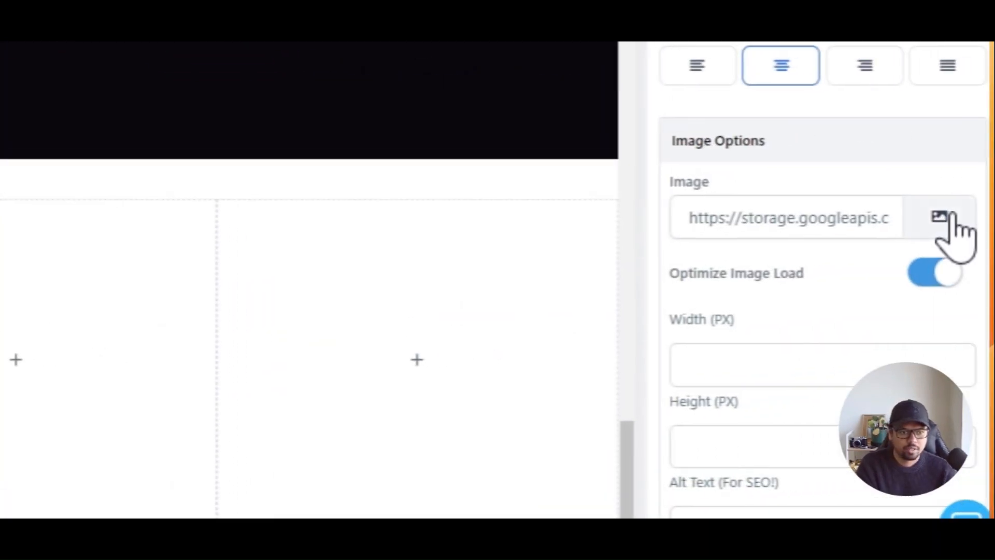
{"action": "left_click", "coordinate": [952, 215]}
{"action": "scroll", "coordinate": [373, 266], "scroll_direction": "down", "scroll_amount": 10}
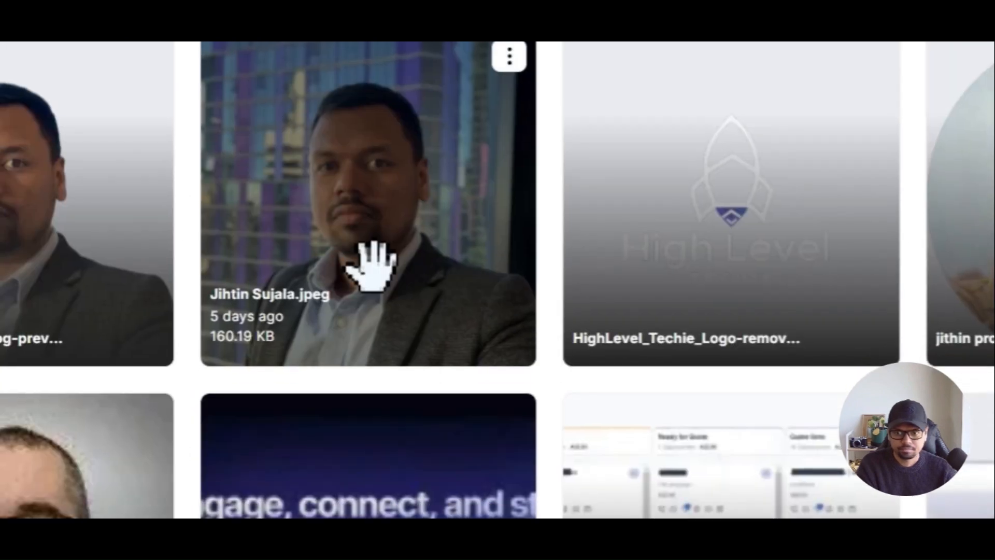
{"action": "scroll", "coordinate": [543, 225], "scroll_direction": "up", "scroll_amount": 5}
{"action": "left_click", "coordinate": [655, 153]}
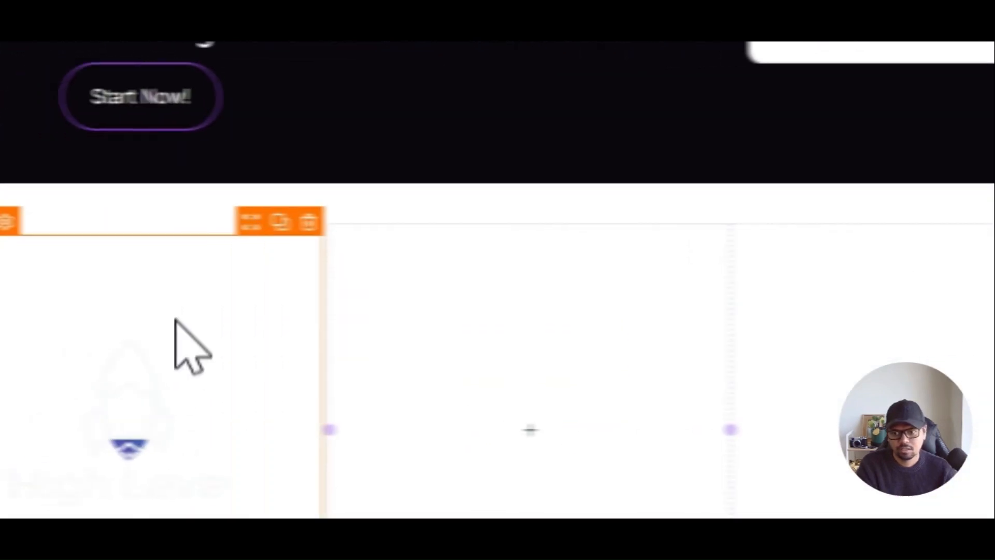
- Set the background color of the four-column section to the near-black custom swatch
{"action": "left_click", "coordinate": [983, 232]}
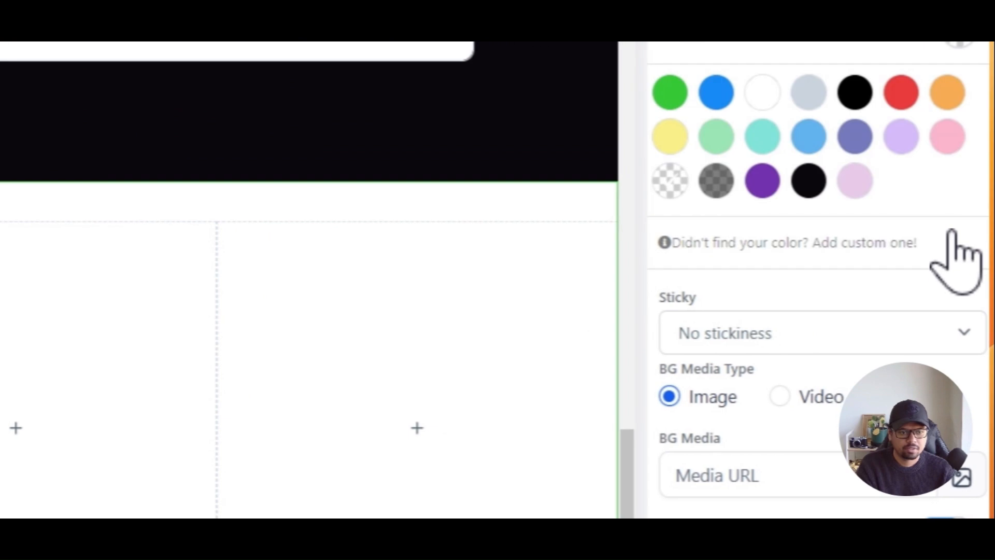
{"action": "left_click", "coordinate": [807, 224]}
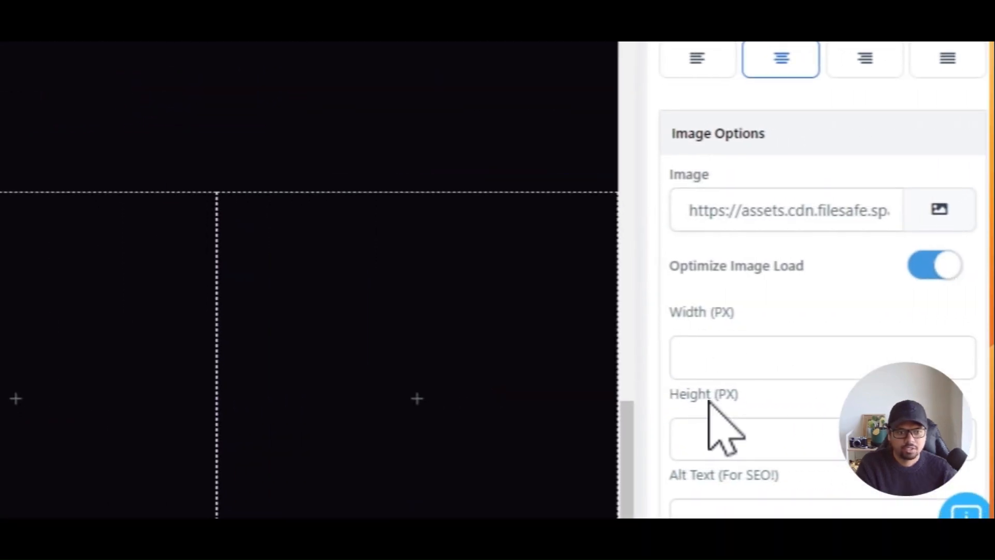
- Set the logo image's height to 70 px and align it left
{"action": "left_click", "coordinate": [727, 439]}
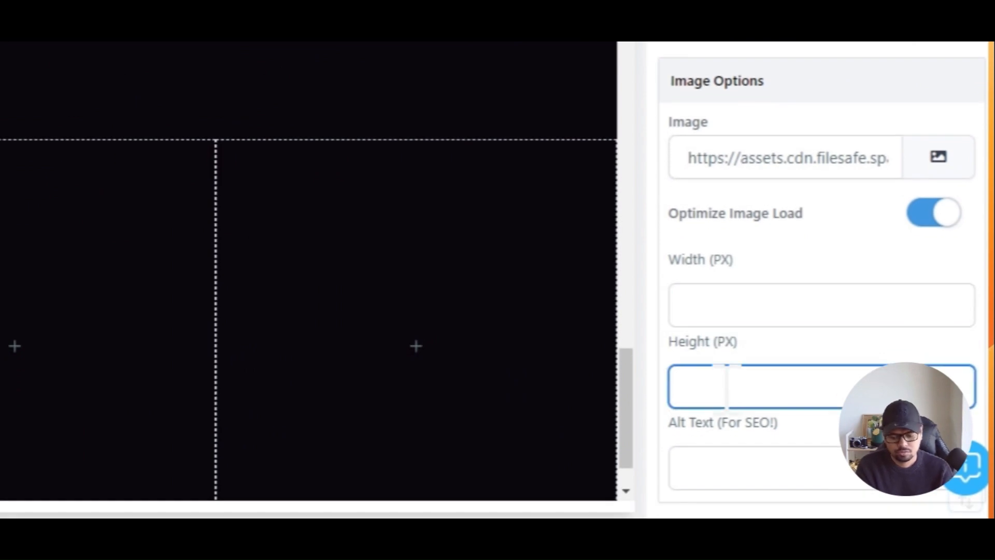
{"action": "type", "text": "7"}
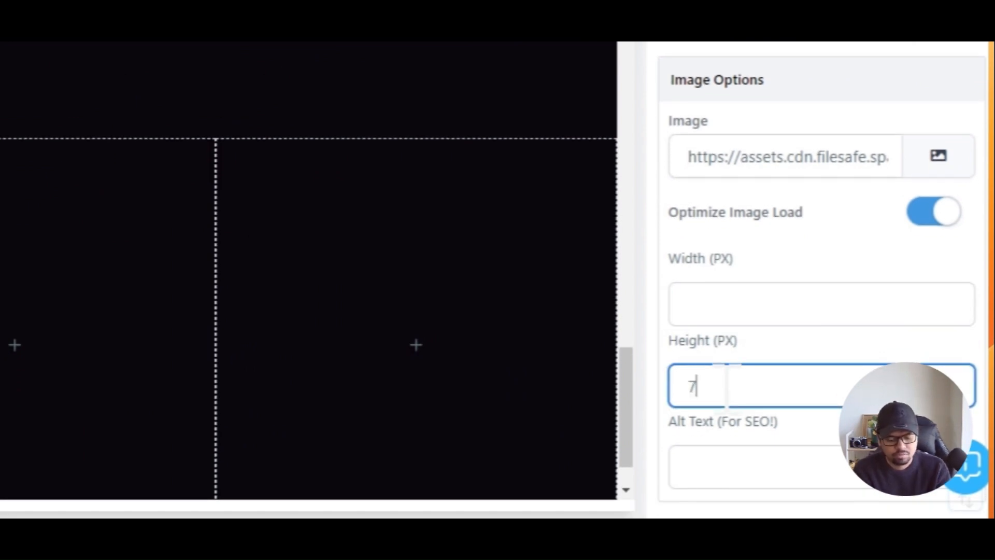
{"action": "type", "text": "0"}
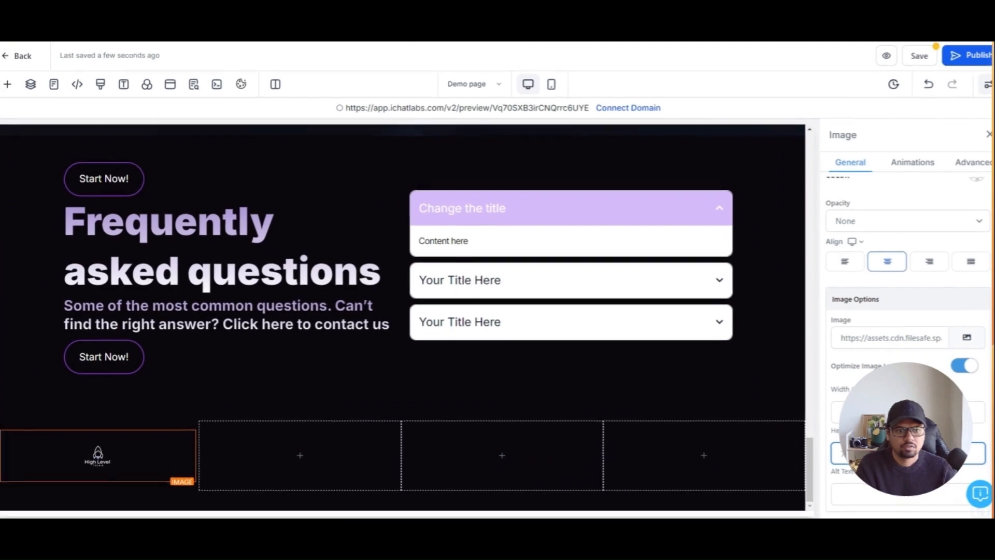
{"action": "left_click", "coordinate": [845, 261]}
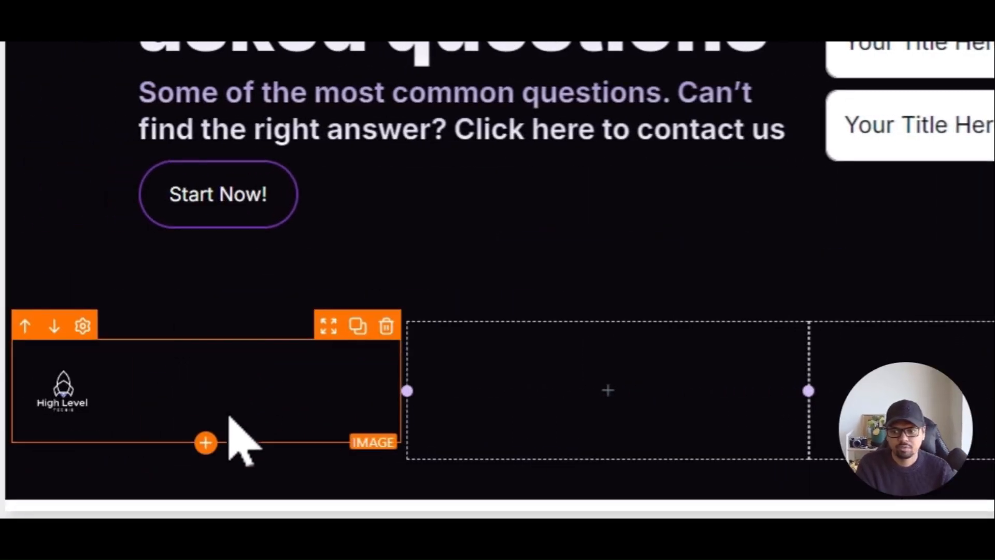
- Insert an Image Feature element below the logo image in the first column
{"action": "left_click", "coordinate": [206, 442]}
{"action": "type", "text": "ima"}
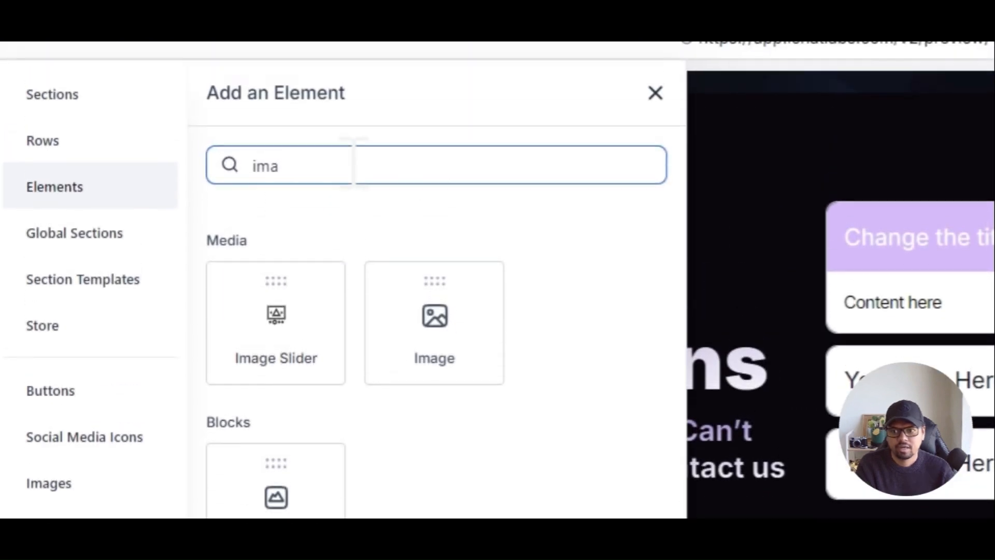
{"action": "left_click", "coordinate": [282, 492]}
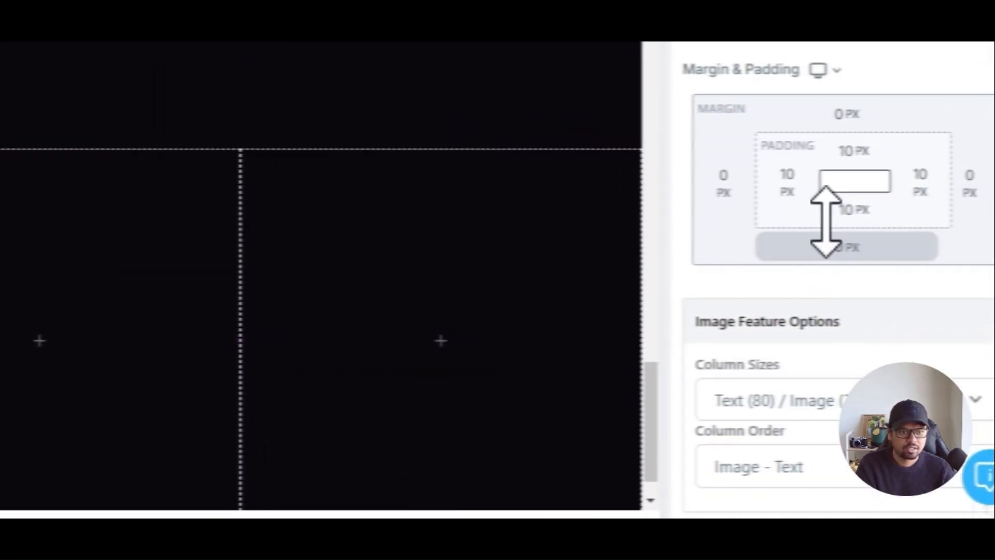
- Set both the headline color and the text color of the image feature to white
{"action": "scroll", "coordinate": [870, 205], "scroll_direction": "down", "scroll_amount": 7}
{"action": "left_click", "coordinate": [946, 378]}
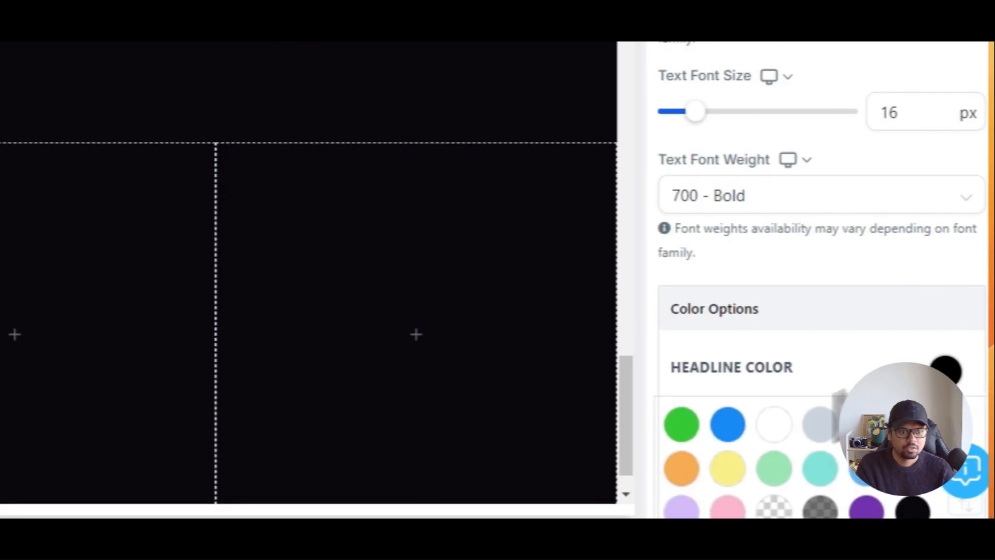
{"action": "left_click", "coordinate": [765, 437]}
{"action": "scroll", "coordinate": [906, 318], "scroll_direction": "down", "scroll_amount": 3}
{"action": "scroll", "coordinate": [855, 233], "scroll_direction": "down", "scroll_amount": 5}
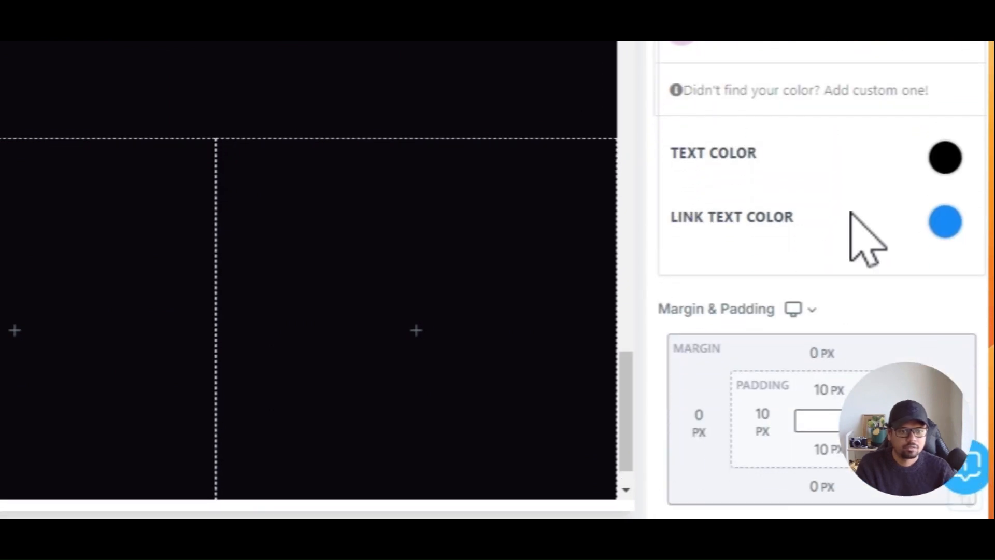
{"action": "scroll", "coordinate": [860, 228], "scroll_direction": "up", "scroll_amount": 7}
{"action": "left_click", "coordinate": [949, 153]}
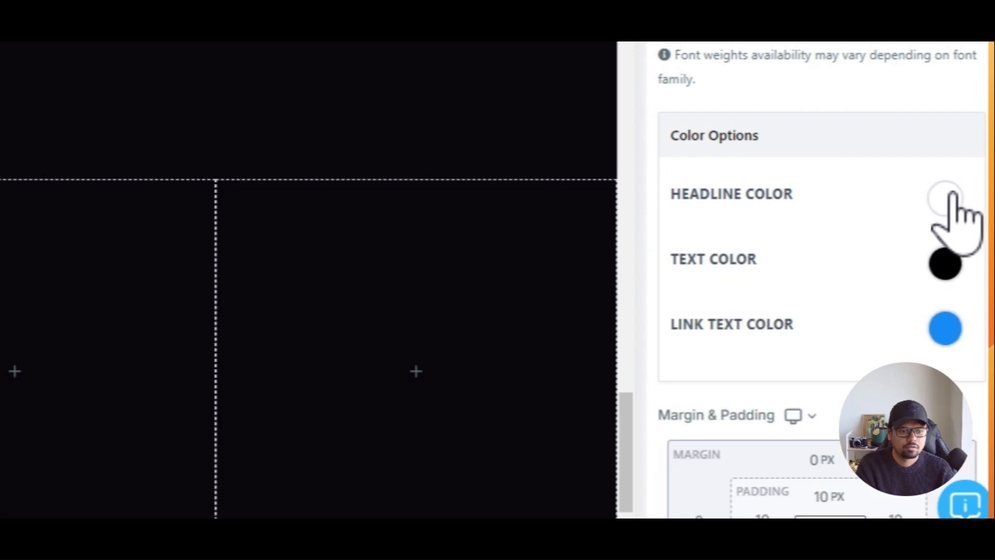
{"action": "left_click", "coordinate": [945, 264]}
{"action": "left_click", "coordinate": [773, 311]}
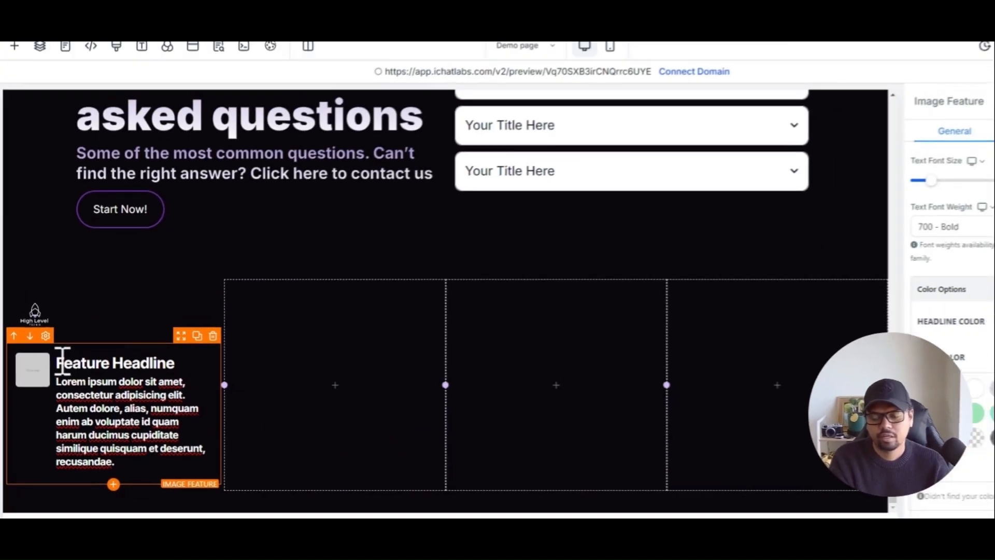
- Change the image feature's headline to "HighLevel Techie" and its body text to "Ultimate HighLevel Training"
{"action": "left_click_drag", "start_coordinate": [103, 268], "coordinate": [353, 285]}
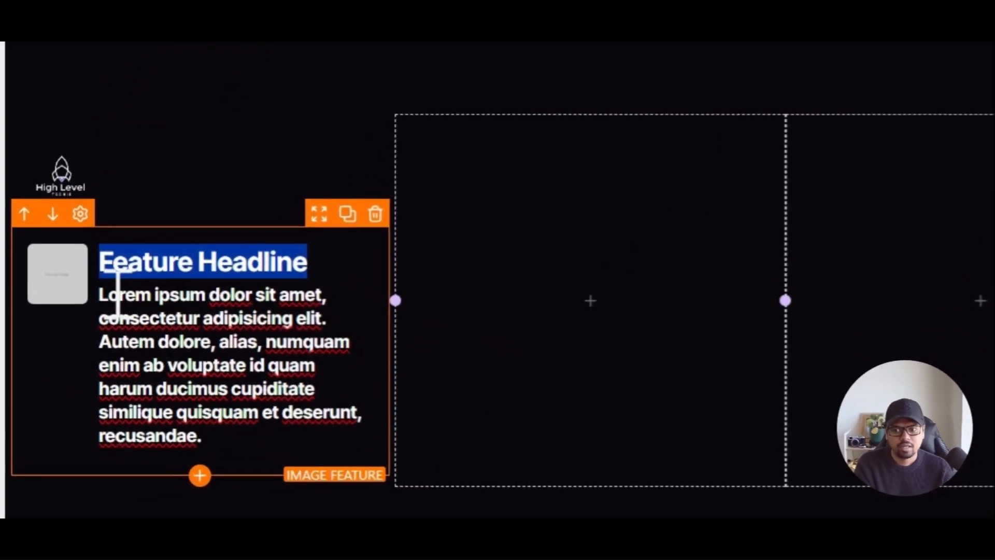
{"action": "left_click", "coordinate": [64, 376]}
{"action": "left_click", "coordinate": [215, 340]}
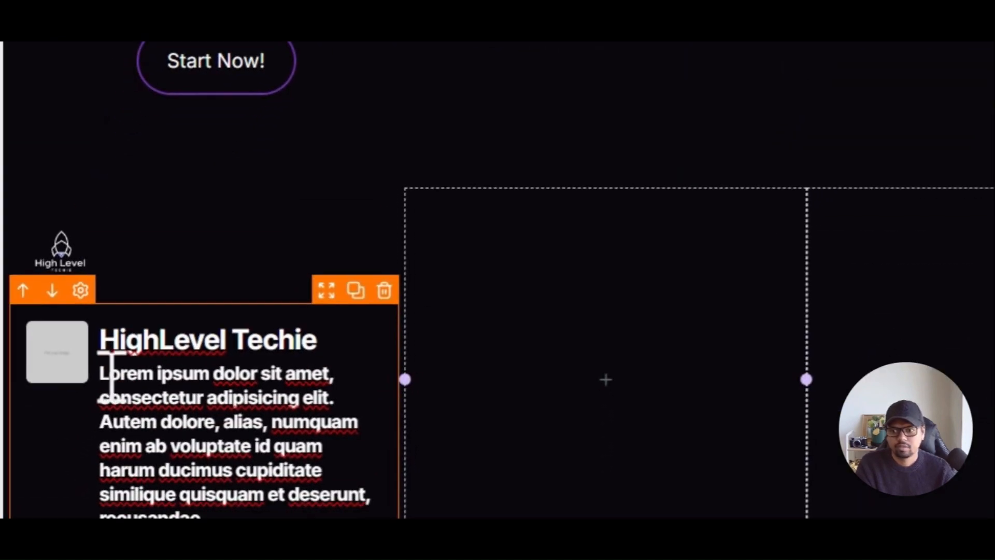
{"action": "left_click_drag", "start_coordinate": [112, 374], "coordinate": [238, 522]}
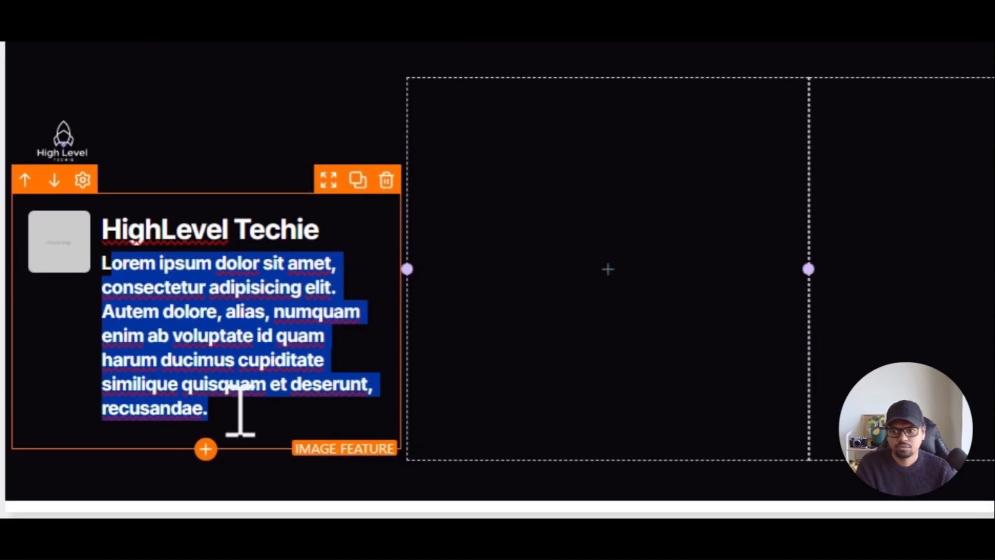
{"action": "key", "text": "BackSpace"}
{"action": "key", "text": "BackSpace"}
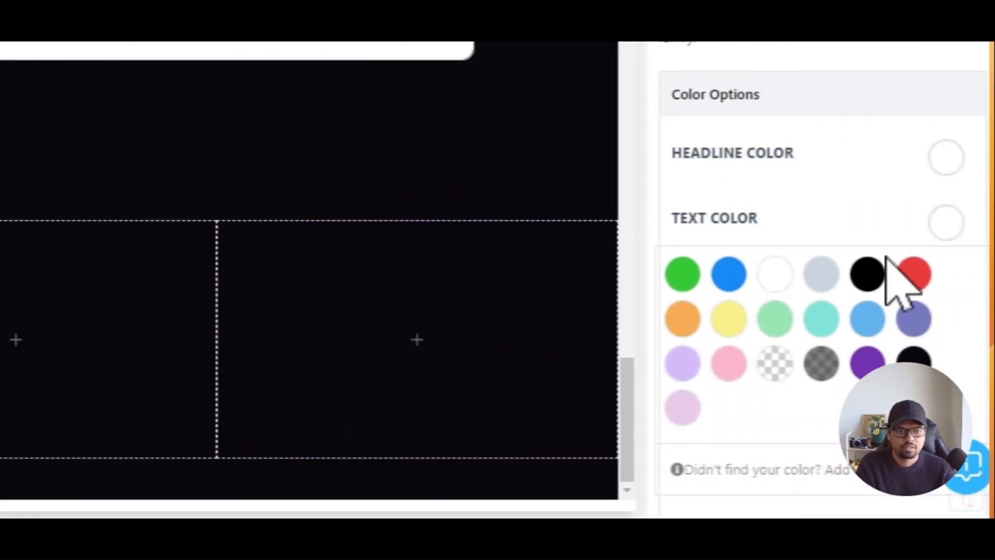
- Use "Highlevel techie favicon.png" as the image feature's picture and delete the separate logo image above it
{"action": "scroll", "coordinate": [900, 306], "scroll_direction": "down", "scroll_amount": 2}
{"action": "scroll", "coordinate": [900, 328], "scroll_direction": "up", "scroll_amount": 10}
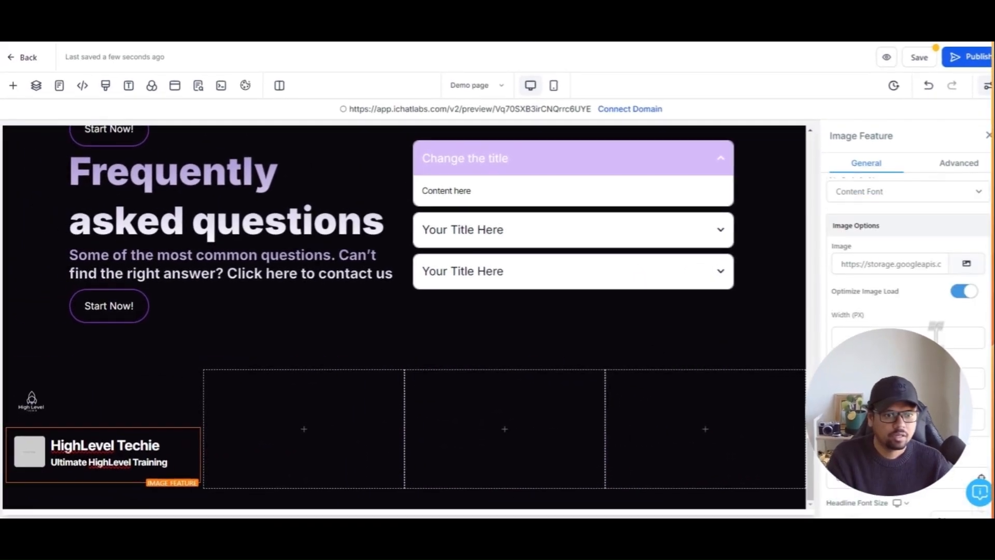
{"action": "left_click", "coordinate": [966, 266]}
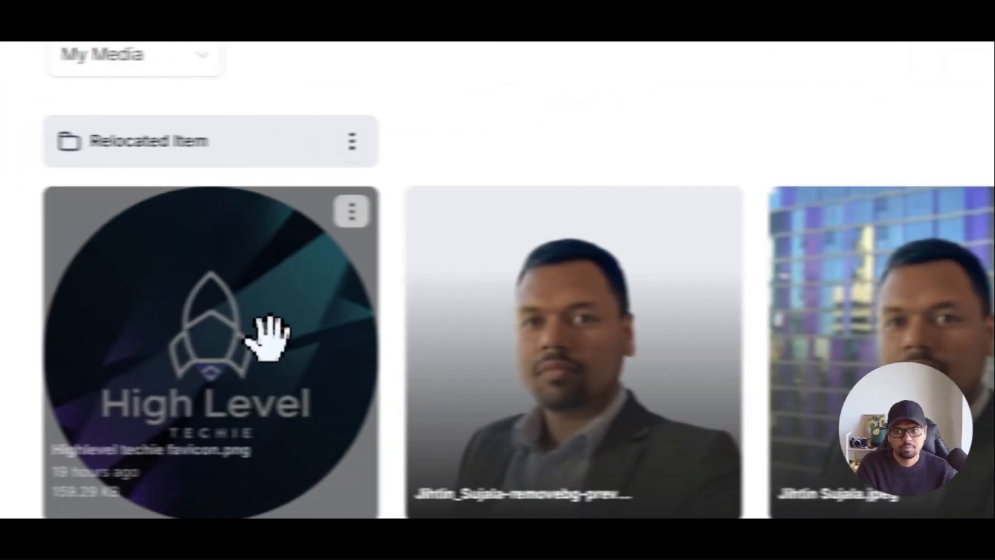
{"action": "left_click", "coordinate": [61, 331]}
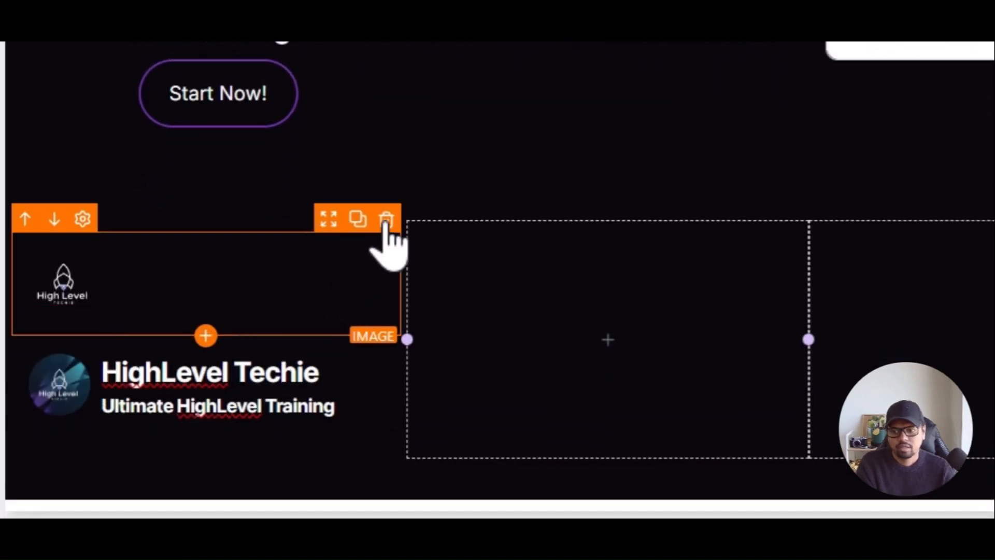
{"action": "left_click", "coordinate": [386, 221]}
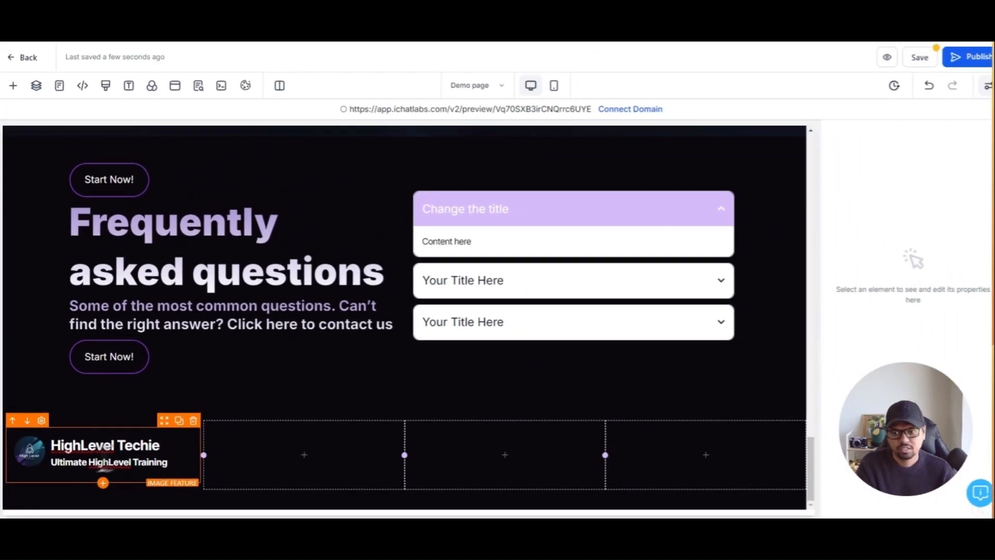
- Slightly reduce the image feature's headline font size, trying 19 px first
{"action": "left_click", "coordinate": [107, 455]}
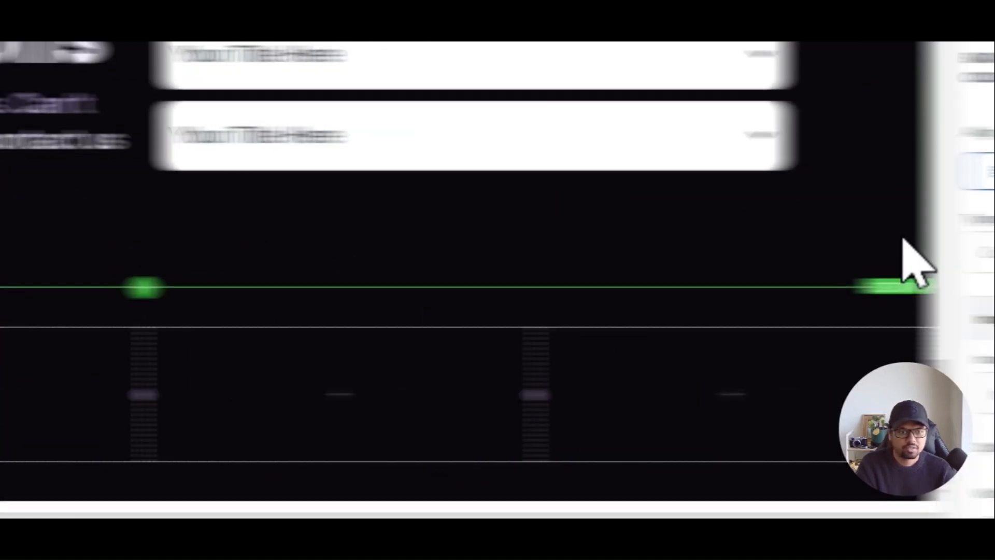
{"action": "scroll", "coordinate": [887, 397], "scroll_direction": "down", "scroll_amount": 1}
{"action": "scroll", "coordinate": [792, 298], "scroll_direction": "down", "scroll_amount": 5}
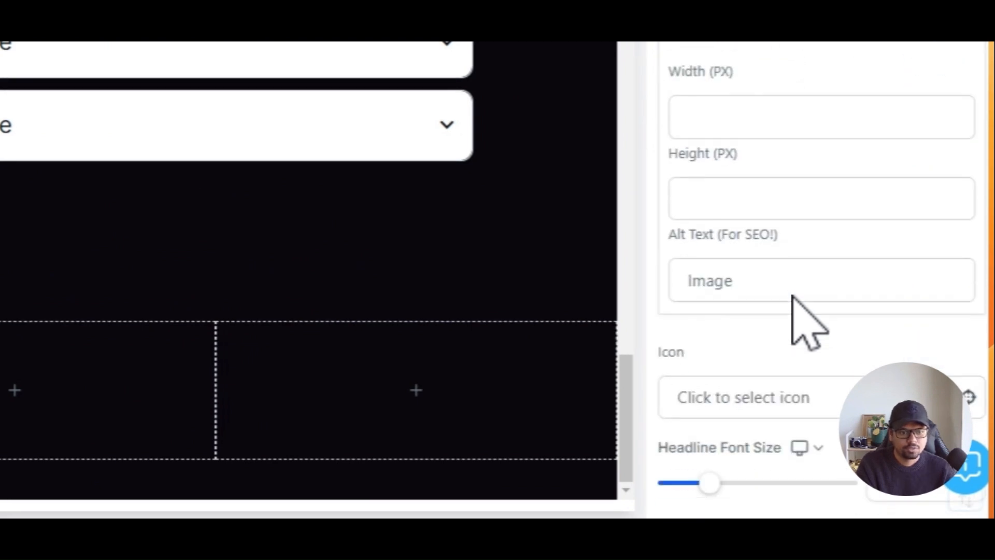
{"action": "scroll", "coordinate": [809, 322], "scroll_direction": "down", "scroll_amount": 2}
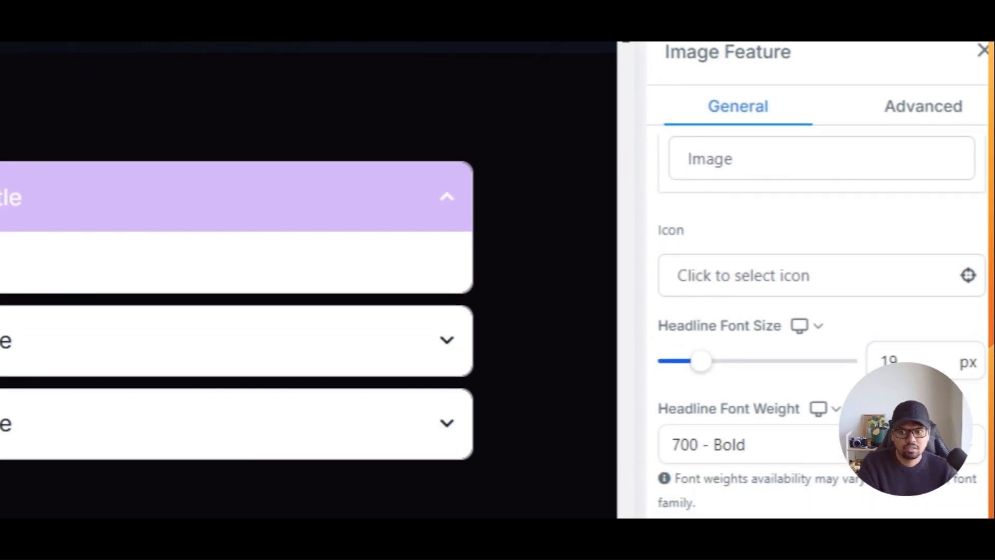
{"action": "double_click", "coordinate": [870, 364]}
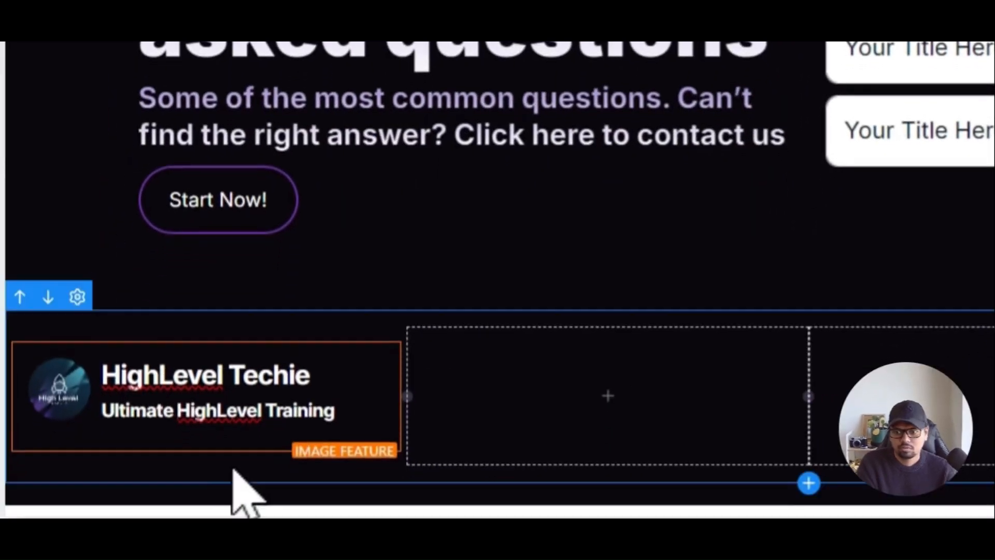
- Add a Paragraph element below the image feature in the first column and set its text color to white
{"action": "left_click", "coordinate": [206, 448]}
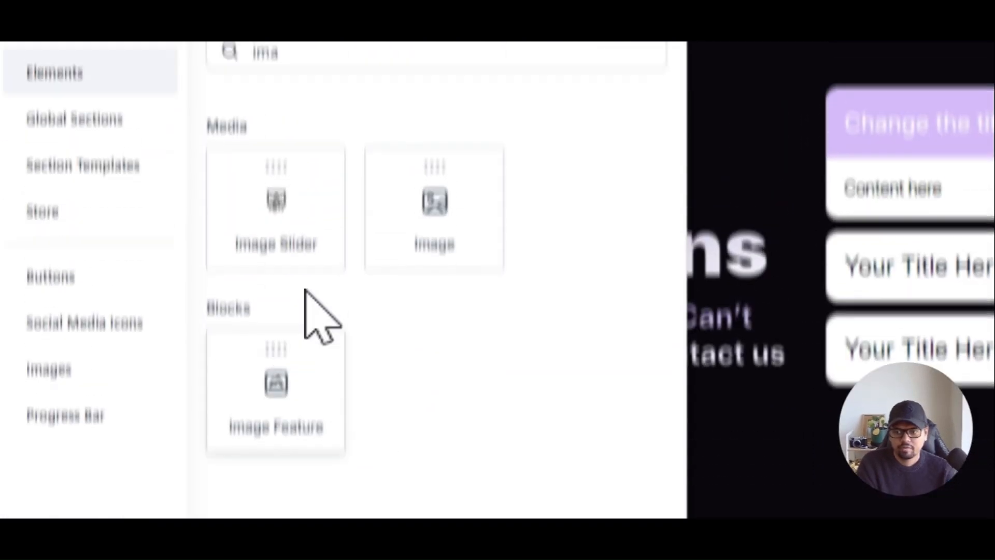
{"action": "key", "text": "BackSpace"}
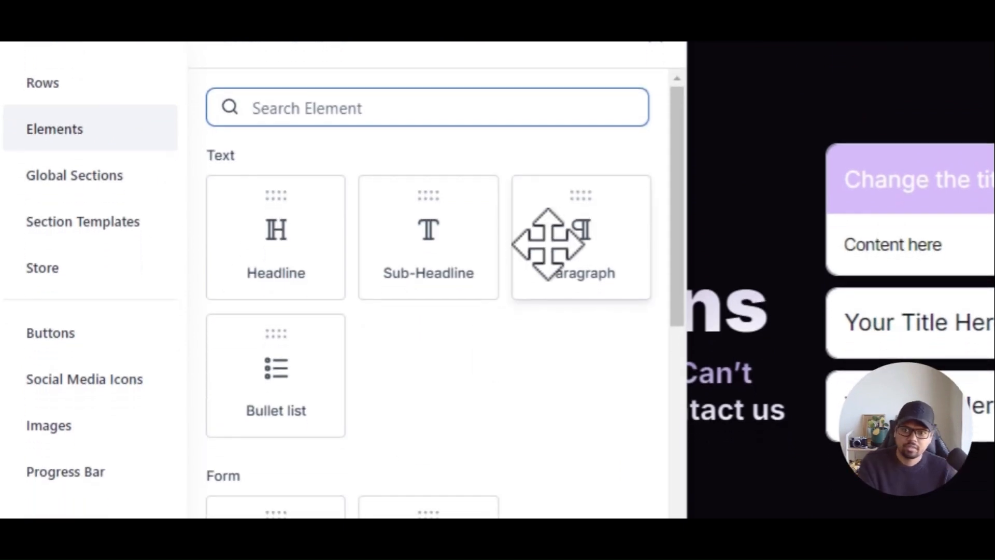
{"action": "left_click_drag", "start_coordinate": [567, 244], "coordinate": [134, 472]}
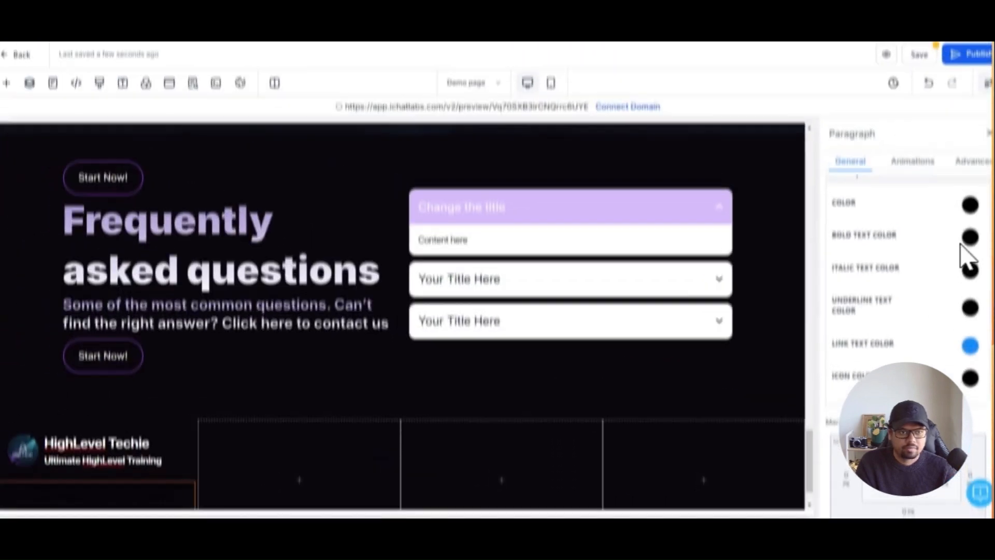
{"action": "left_click", "coordinate": [970, 207]}
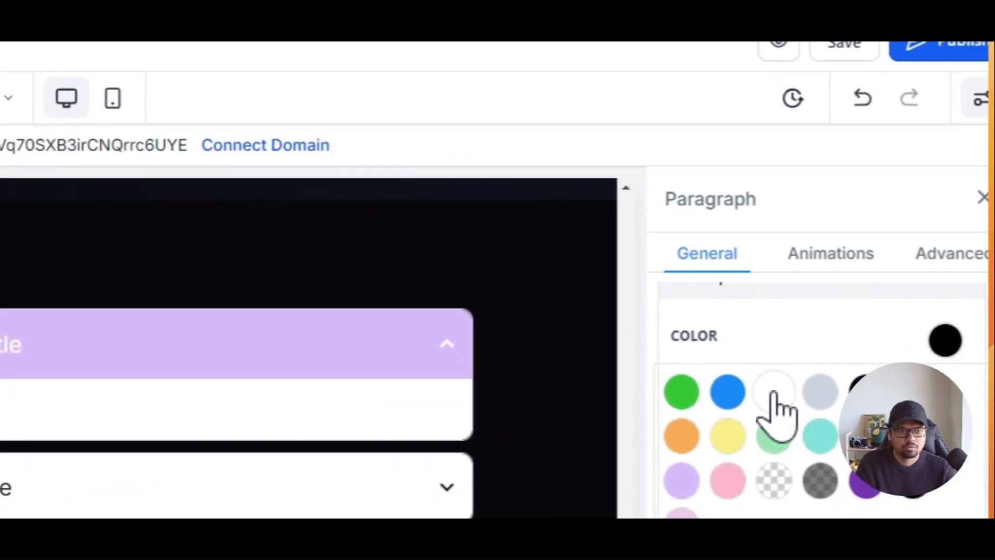
{"action": "left_click", "coordinate": [773, 392]}
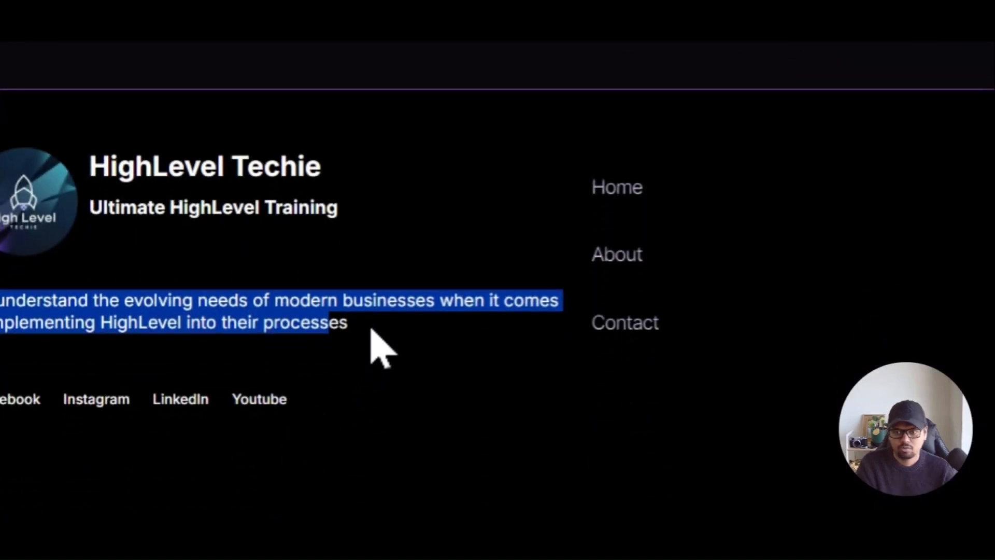
- Copy the HighLevel description sentence from the reference page's footer and paste it into the new paragraph
{"action": "left_click_drag", "start_coordinate": [371, 329], "coordinate": [43, 291]}
{"action": "scroll", "coordinate": [93, 332], "scroll_direction": "up", "scroll_amount": 3}
{"action": "left_click", "coordinate": [440, 52]}
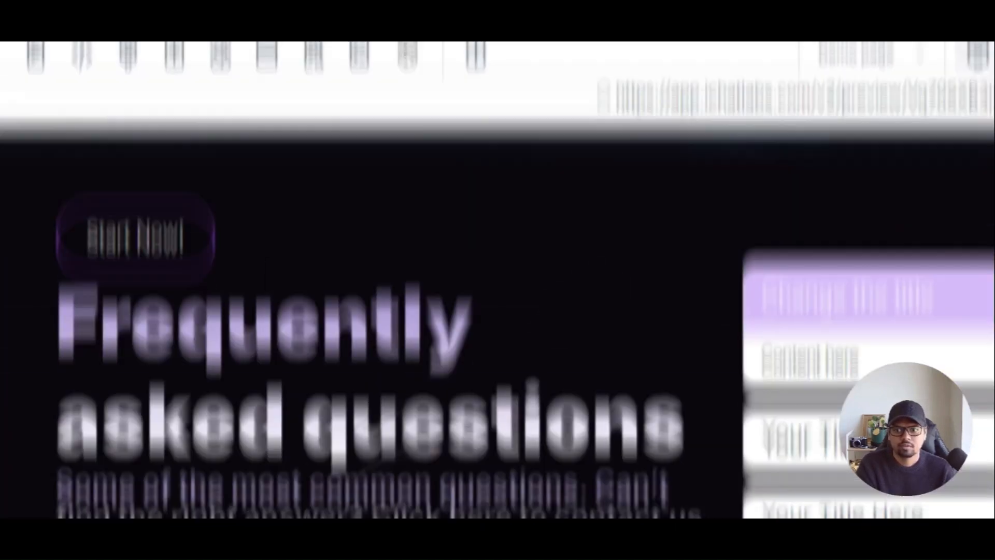
{"action": "left_click", "coordinate": [234, 498]}
{"action": "key", "text": "ctrl+v"}
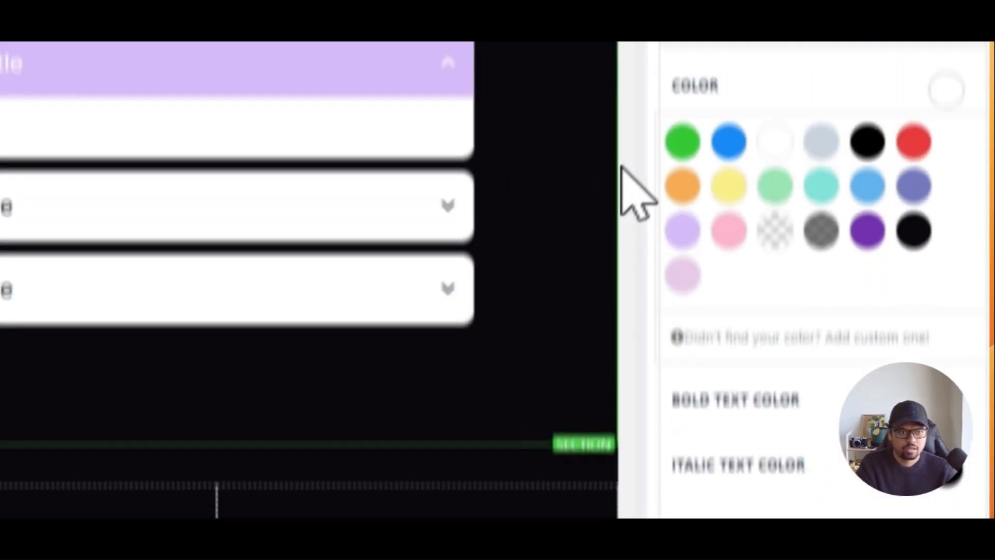
- Left-align the footer description paragraph and set its left padding to 10 px
{"action": "scroll", "coordinate": [794, 223], "scroll_direction": "up", "scroll_amount": 3}
{"action": "scroll", "coordinate": [798, 239], "scroll_direction": "up", "scroll_amount": 5}
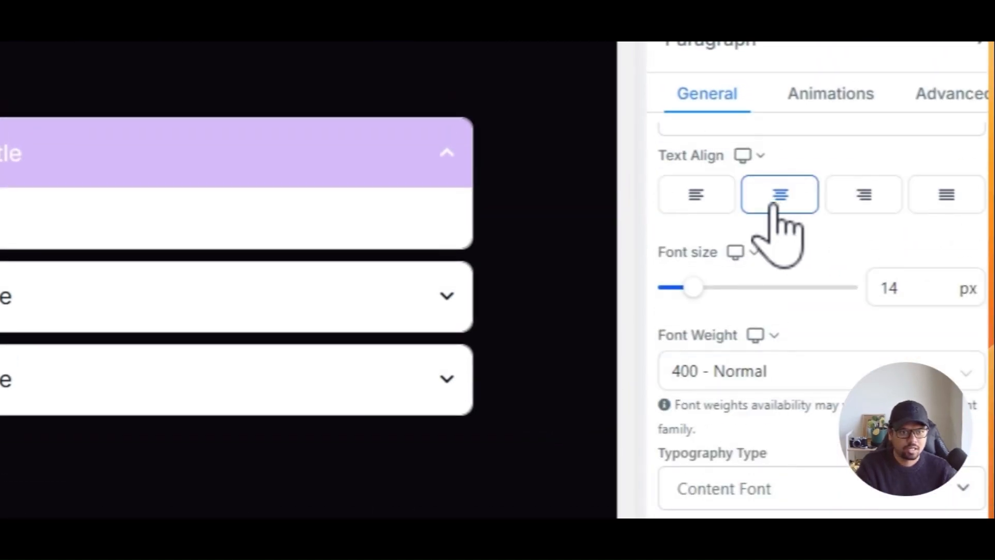
{"action": "left_click", "coordinate": [716, 196]}
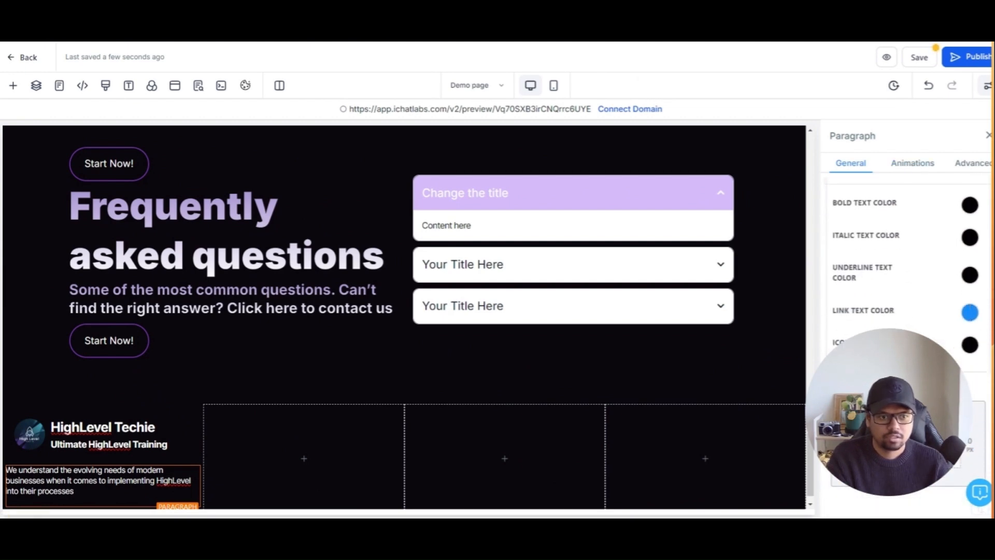
{"action": "left_click", "coordinate": [878, 445]}
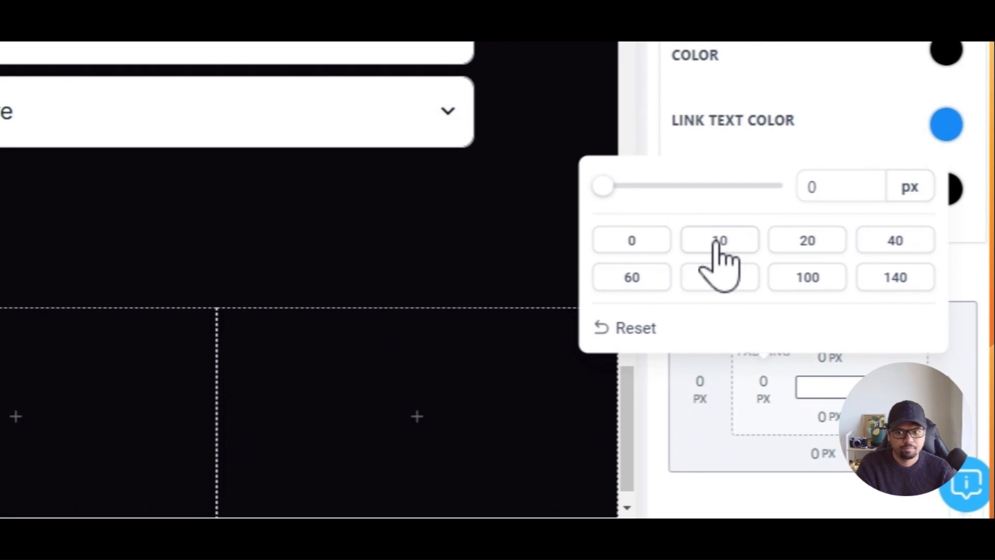
{"action": "left_click", "coordinate": [719, 240]}
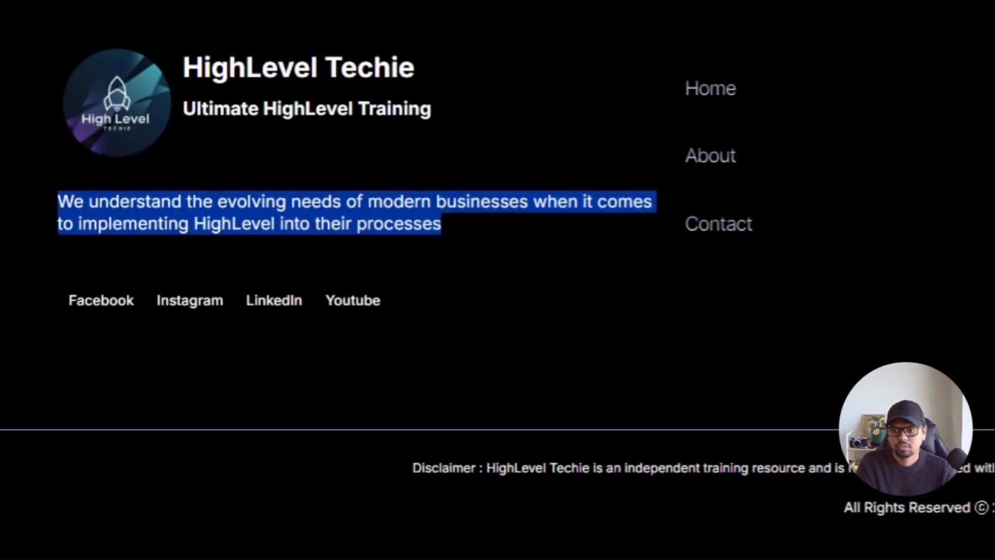
- Check the social links in the reference page's footer and add a Social Icons element below the description paragraph
{"action": "scroll", "coordinate": [156, 262], "scroll_direction": "down", "scroll_amount": 1}
{"action": "left_click", "coordinate": [93, 297]}
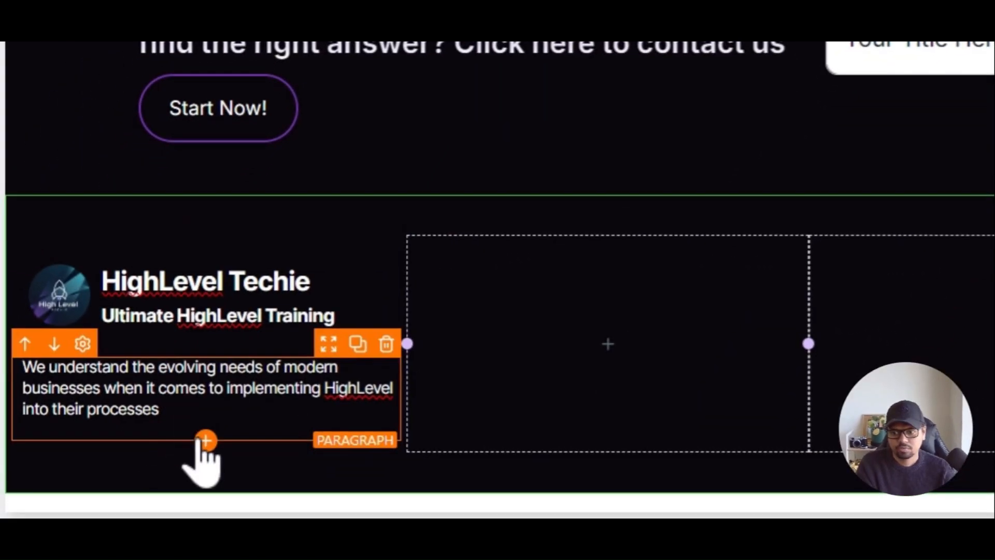
{"action": "left_click", "coordinate": [206, 441]}
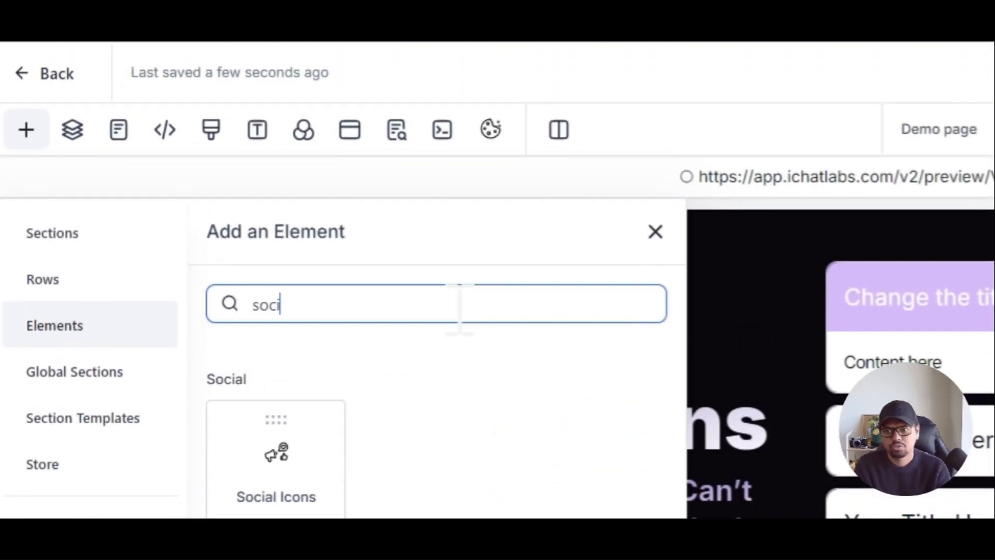
{"action": "left_click", "coordinate": [241, 478]}
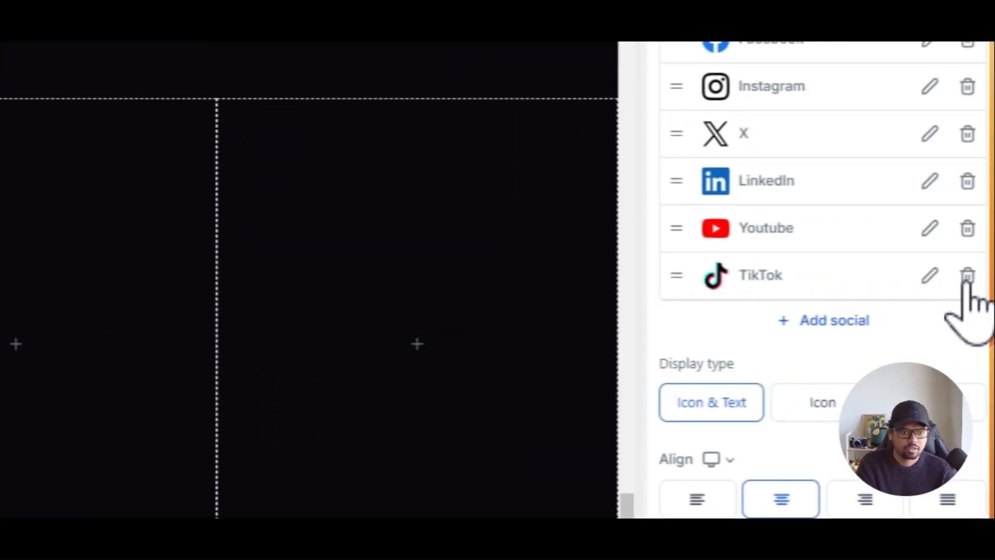
- Delete TikTok from the social icons list and set the display type to Text
{"action": "left_click", "coordinate": [966, 276]}
{"action": "left_click", "coordinate": [256, 243]}
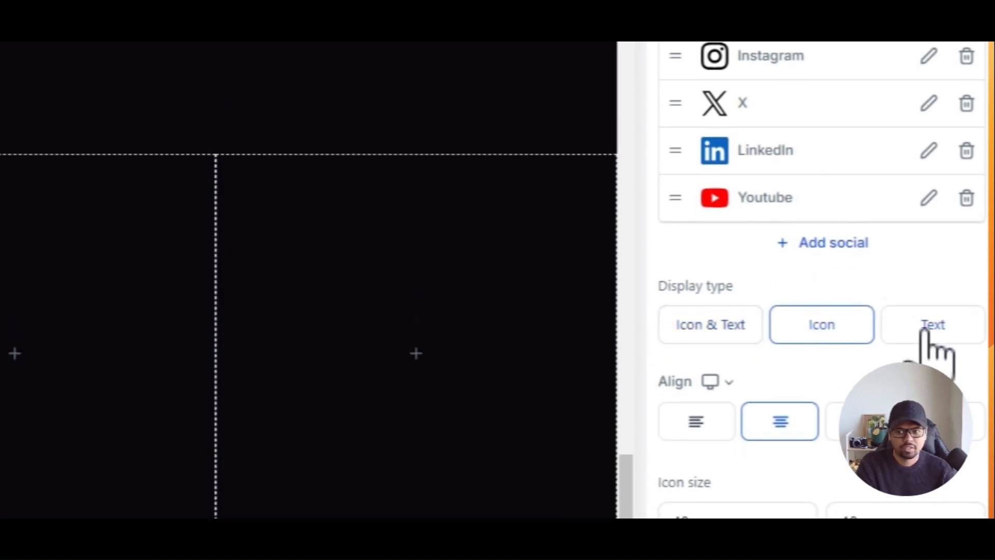
{"action": "scroll", "coordinate": [924, 331], "scroll_direction": "up", "scroll_amount": 1}
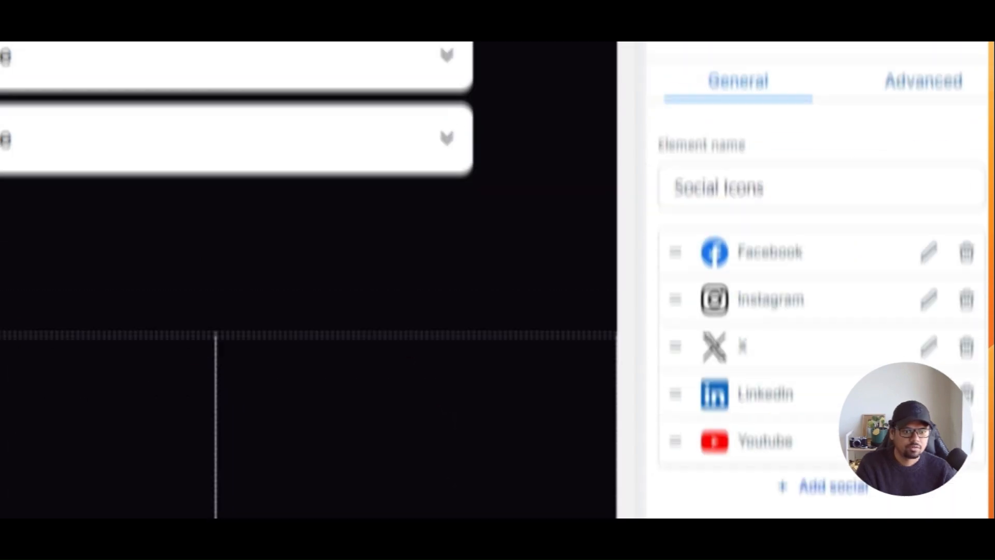
{"action": "scroll", "coordinate": [908, 373], "scroll_direction": "down", "scroll_amount": 1}
{"action": "left_click", "coordinate": [920, 143]}
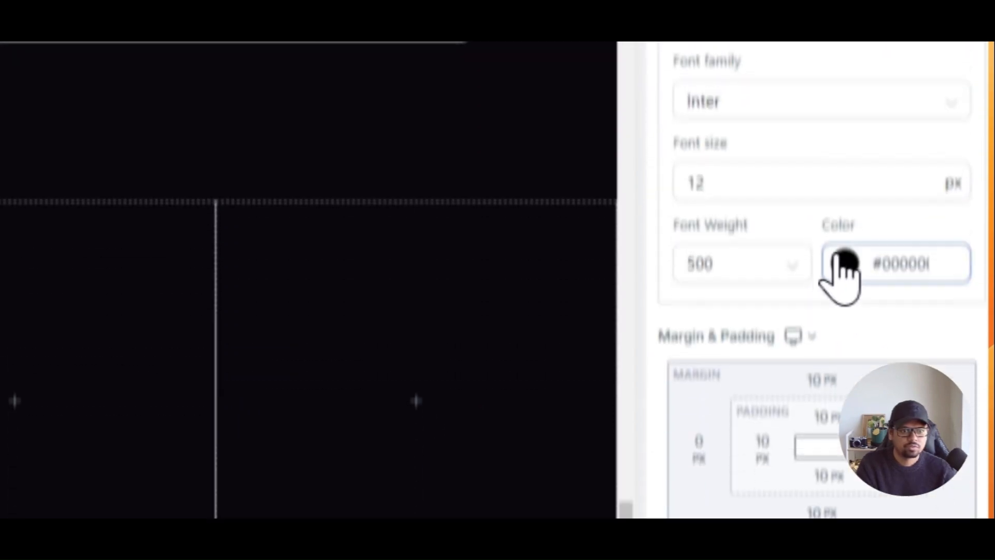
- Set the social links' text color to near-white #FBF5F5FF and align the links left
{"action": "left_click", "coordinate": [844, 262]}
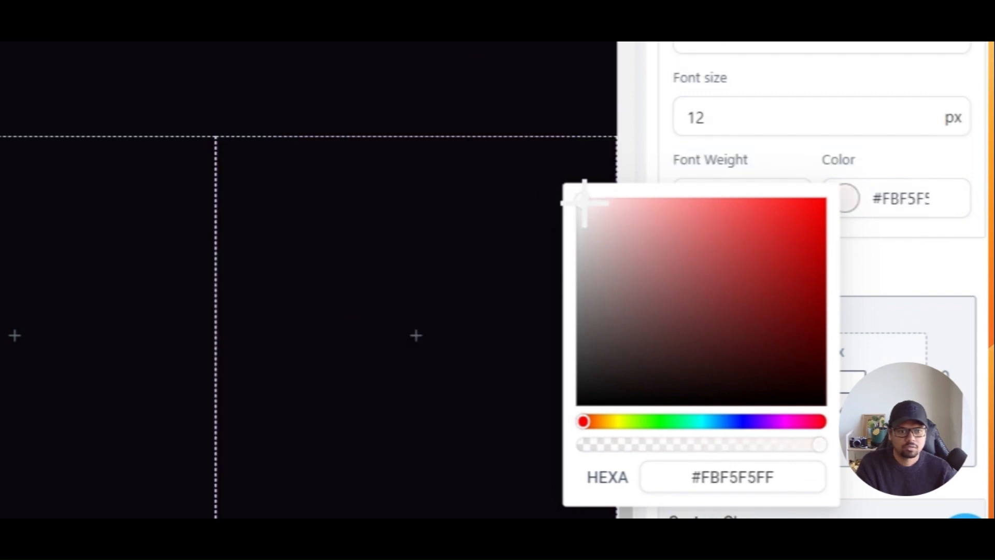
{"action": "left_click", "coordinate": [467, 227]}
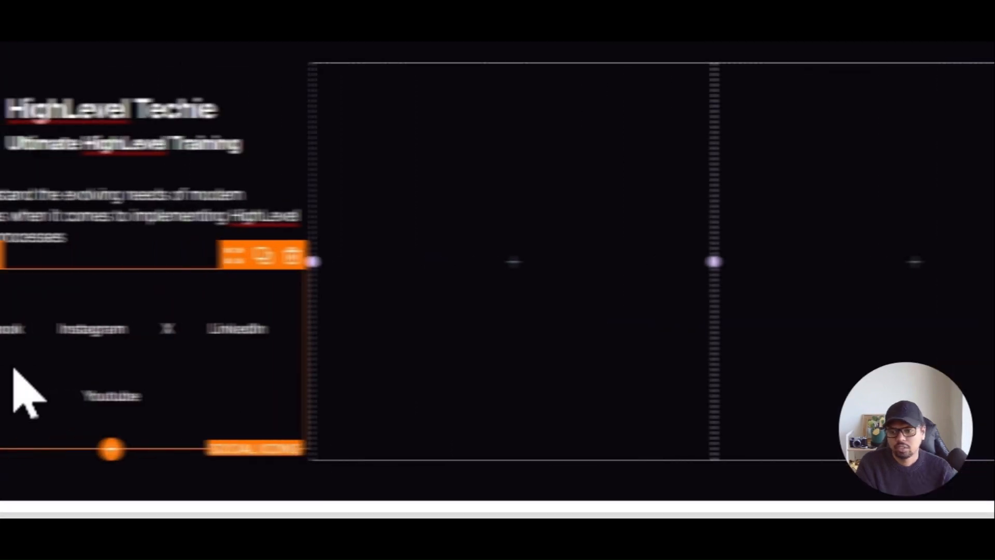
{"action": "left_click", "coordinate": [254, 335]}
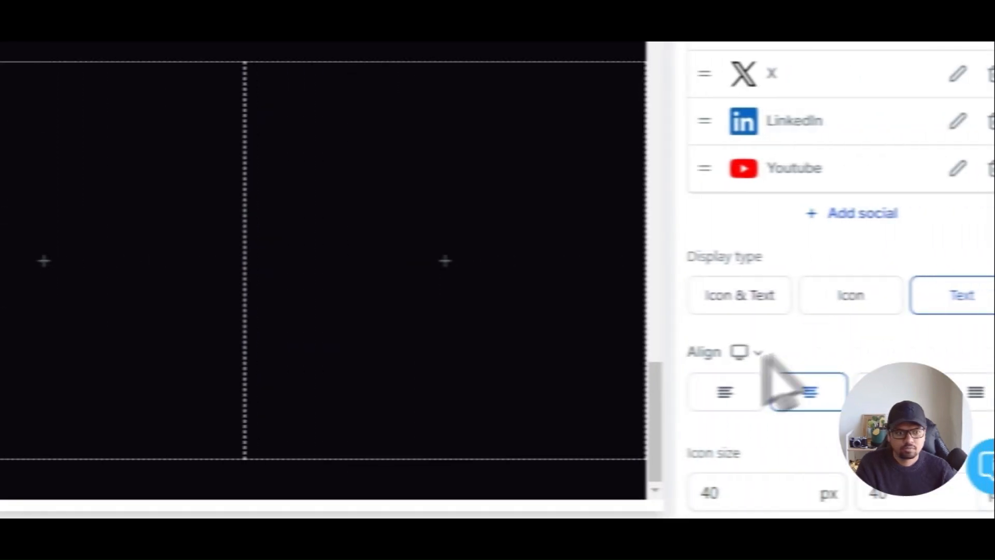
{"action": "scroll", "coordinate": [695, 397], "scroll_direction": "down", "scroll_amount": 2}
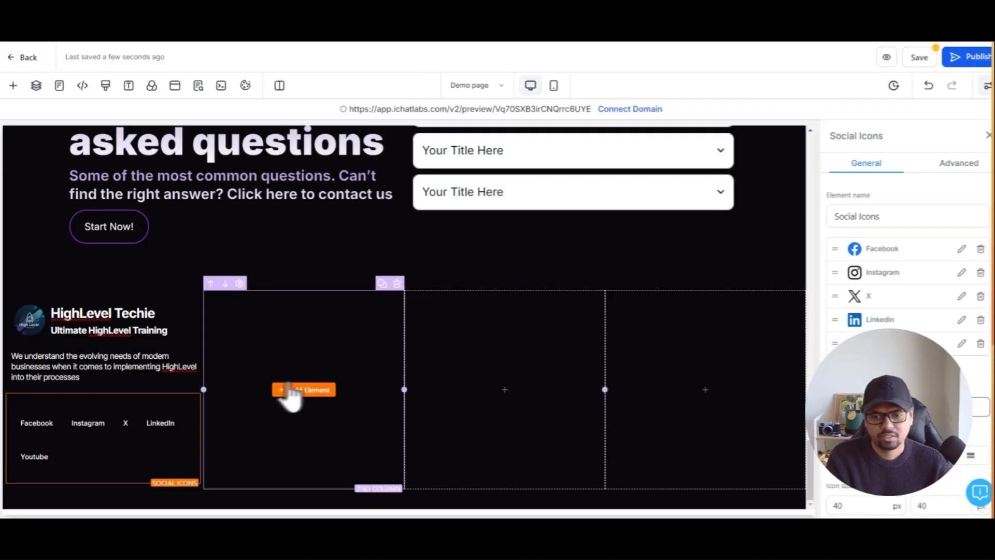
- Add a Sub-Headline element to the second footer column and select all of its text to show the link formatting option
{"action": "left_click", "coordinate": [301, 391]}
{"action": "type", "text": "soci"}
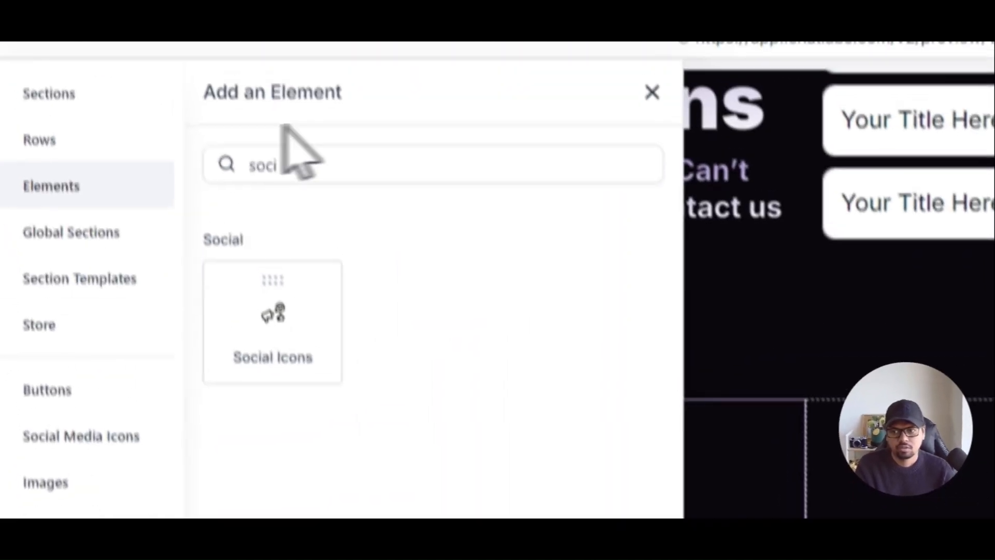
{"action": "left_click_drag", "start_coordinate": [310, 209], "coordinate": [195, 206]}
{"action": "key", "text": "BackSpace"}
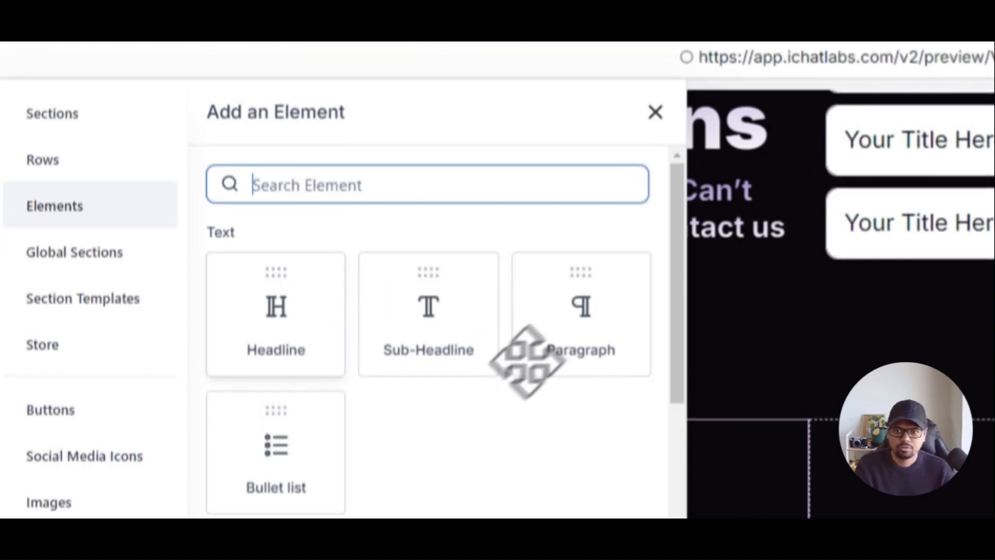
{"action": "left_click_drag", "start_coordinate": [411, 288], "coordinate": [578, 300]}
{"action": "left_click", "coordinate": [580, 275]}
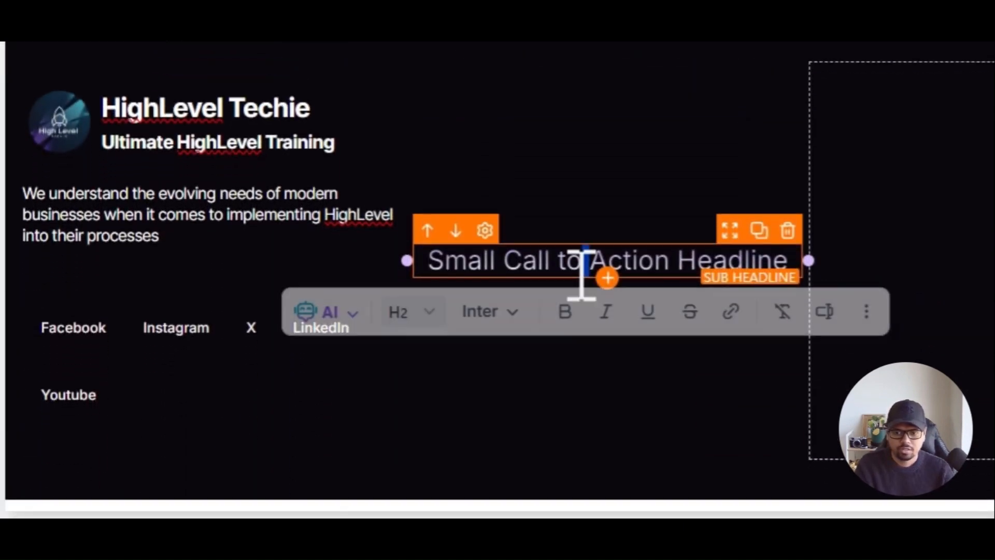
{"action": "key", "text": "ctrl+a"}
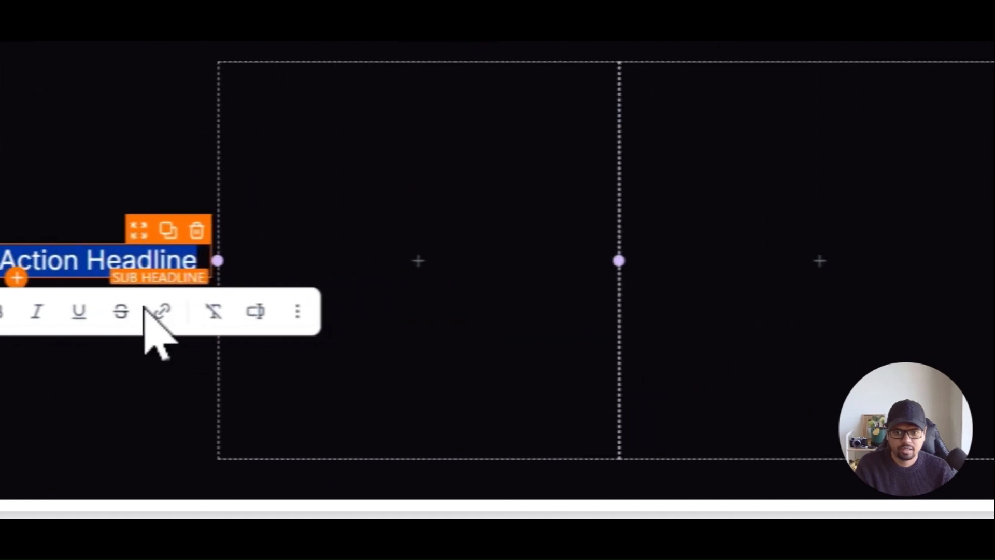
{"action": "left_click", "coordinate": [752, 311]}
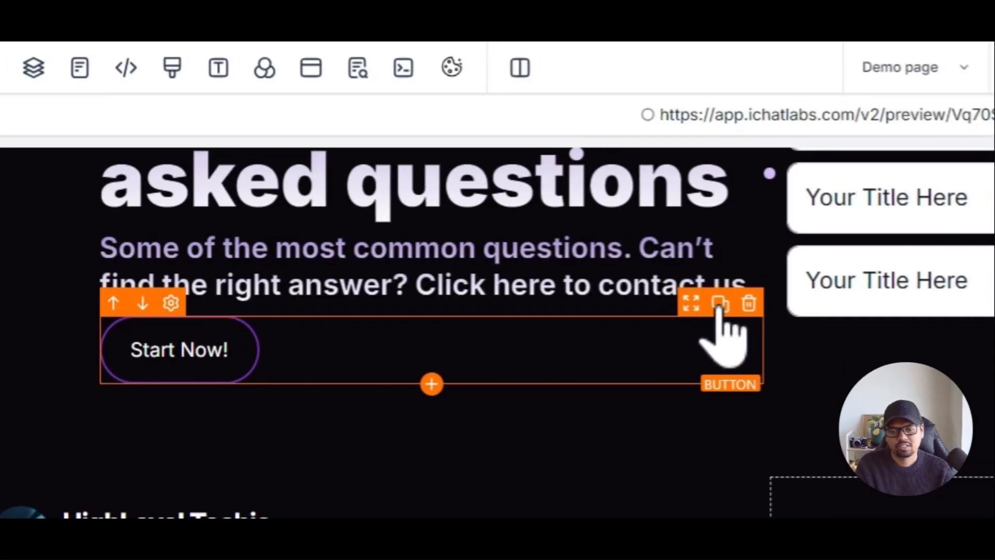
- Duplicate the FAQ section's Start Now! button, move the copy above the sub-headline in the second footer column, and remove its border
{"action": "left_click", "coordinate": [719, 302]}
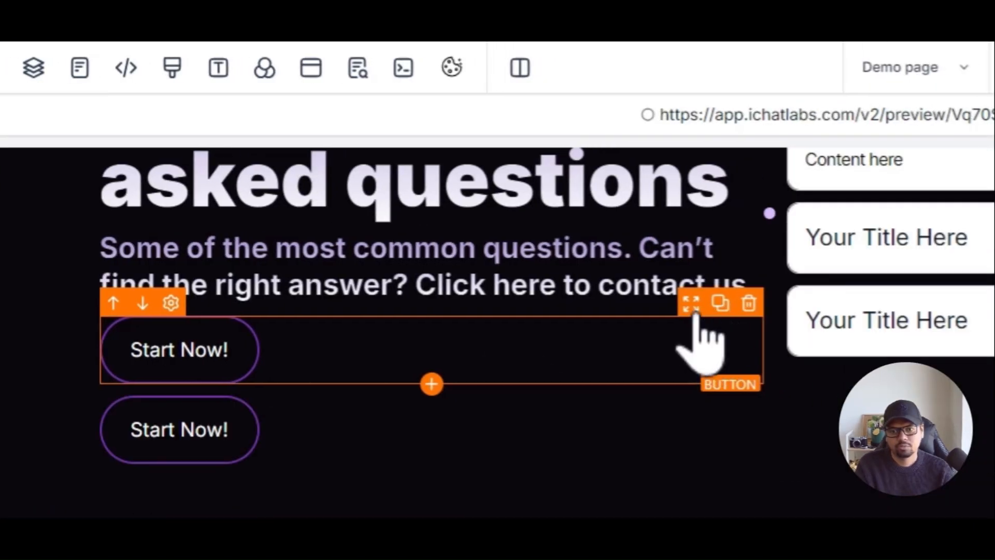
{"action": "left_click_drag", "start_coordinate": [694, 311], "coordinate": [617, 398]}
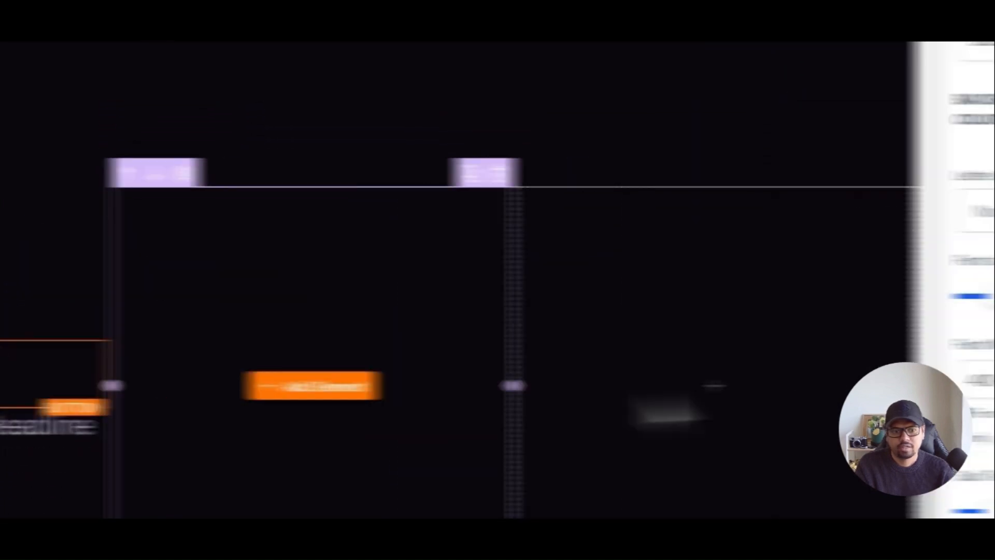
{"action": "left_click", "coordinate": [986, 165]}
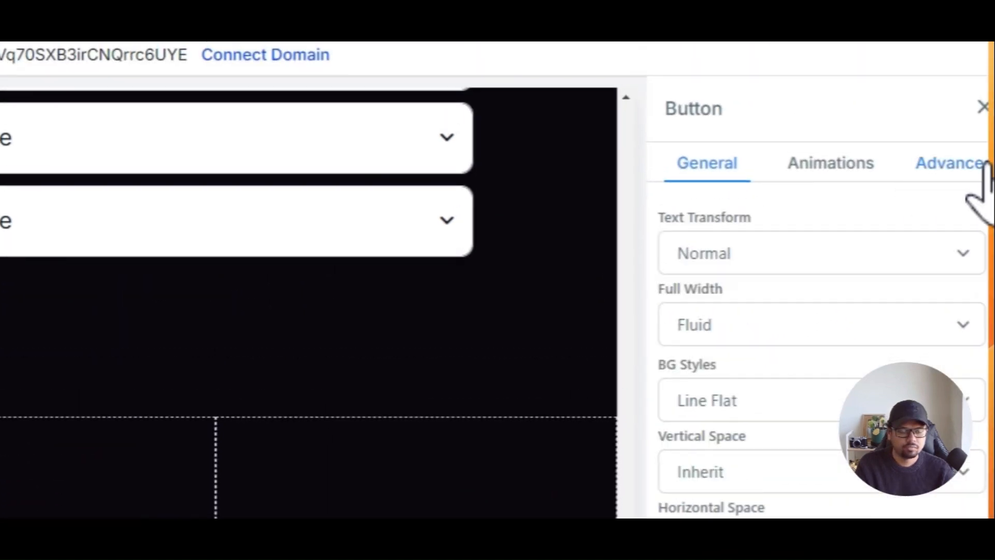
{"action": "scroll", "coordinate": [767, 469], "scroll_direction": "down", "scroll_amount": 1}
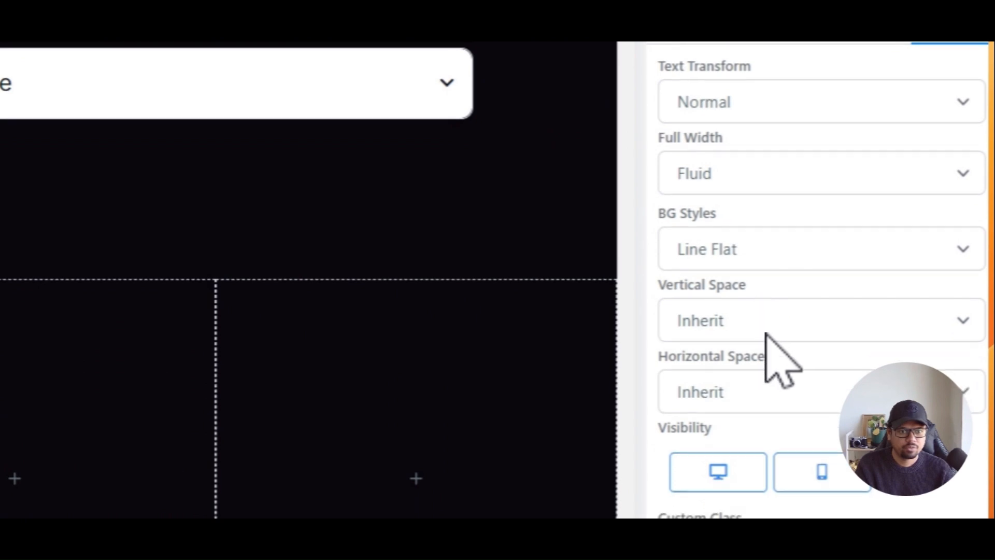
{"action": "scroll", "coordinate": [766, 334], "scroll_direction": "down", "scroll_amount": 6}
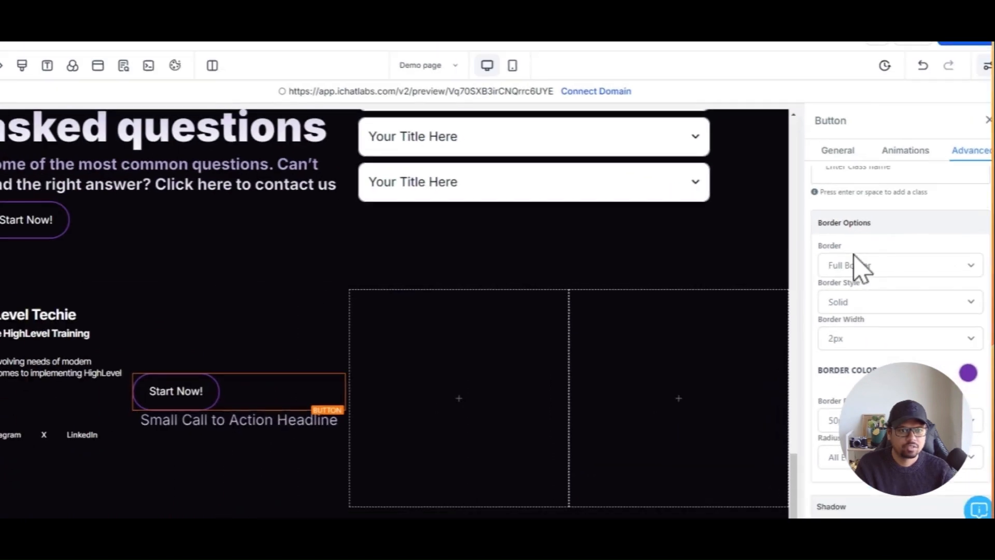
{"action": "left_click", "coordinate": [855, 263]}
{"action": "left_click", "coordinate": [850, 284]}
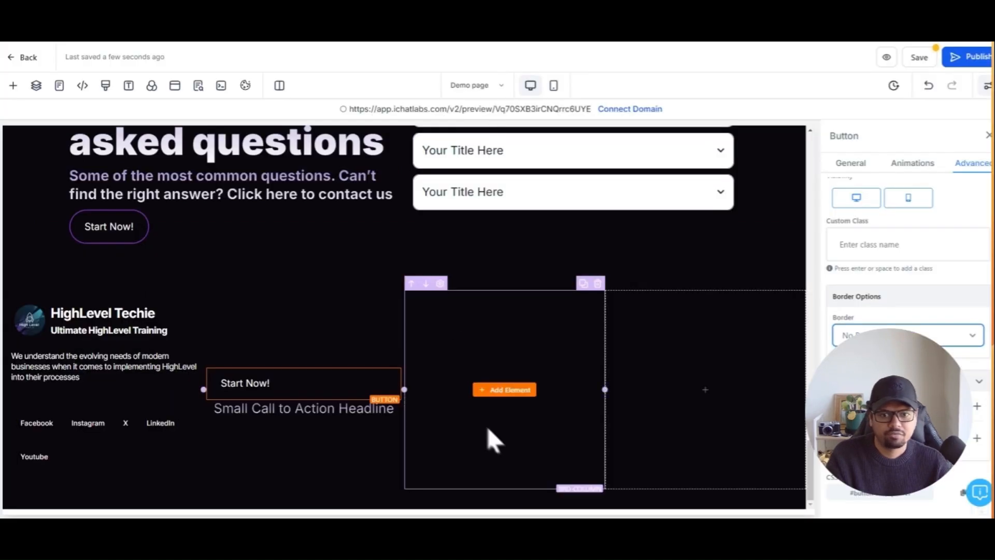
- Add a Form element to the third footer column and assign the "Form00 | Waitlist" form to it
{"action": "left_click", "coordinate": [502, 390]}
{"action": "left_click", "coordinate": [243, 171]}
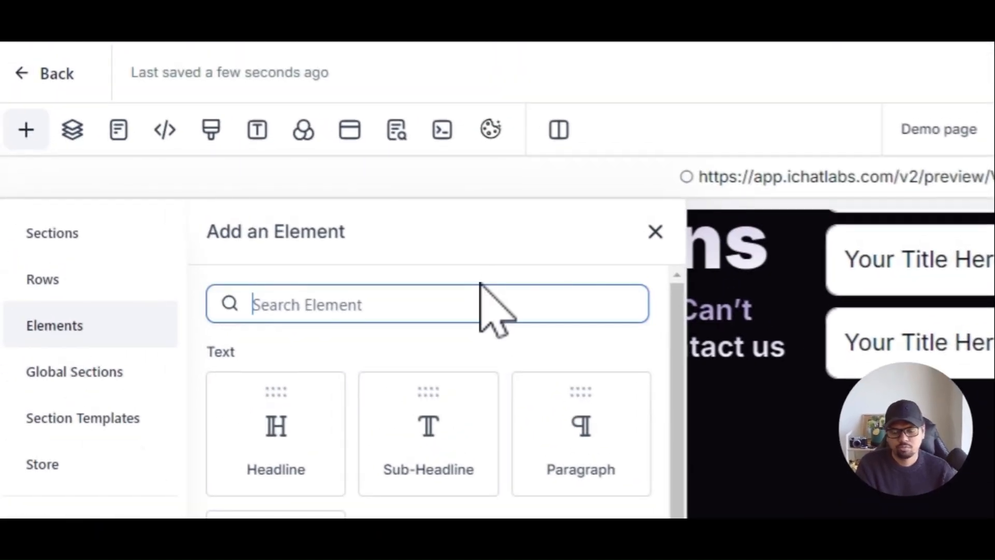
{"action": "type", "text": "form"}
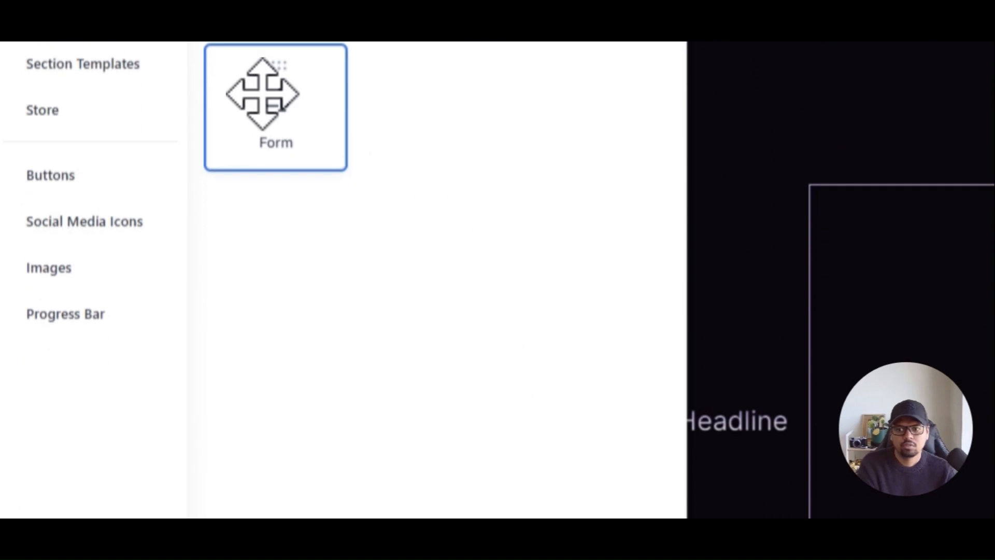
{"action": "left_click", "coordinate": [262, 447]}
{"action": "left_click", "coordinate": [979, 366]}
{"action": "left_click", "coordinate": [719, 148]}
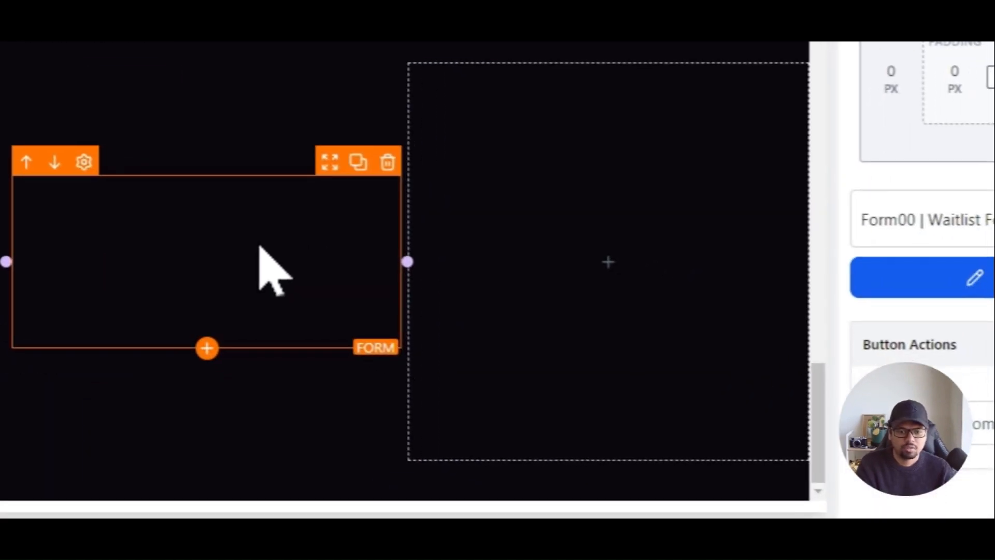
{"action": "scroll", "coordinate": [258, 243], "scroll_direction": "down", "scroll_amount": 4}
{"action": "scroll", "coordinate": [258, 242], "scroll_direction": "up", "scroll_amount": 5}
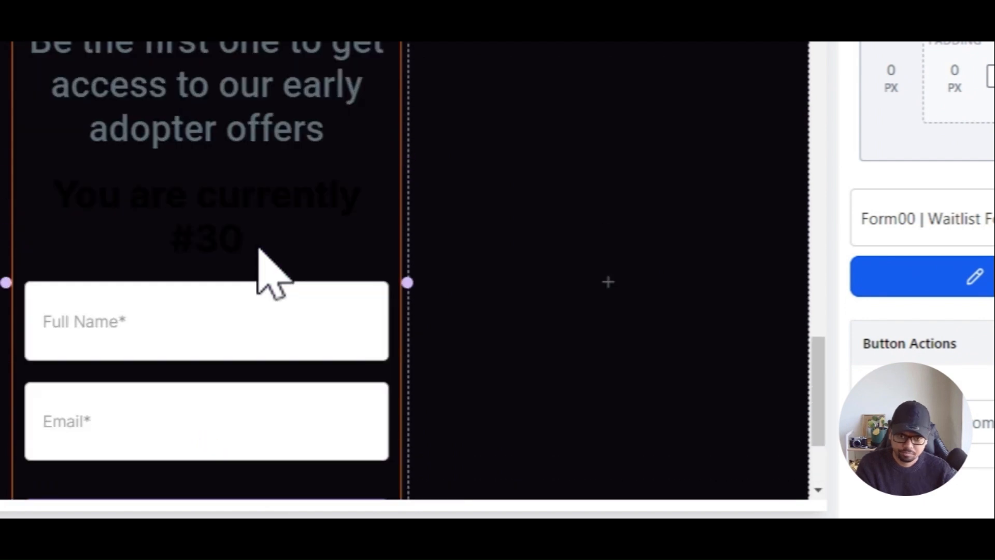
{"action": "scroll", "coordinate": [258, 242], "scroll_direction": "down", "scroll_amount": 2}
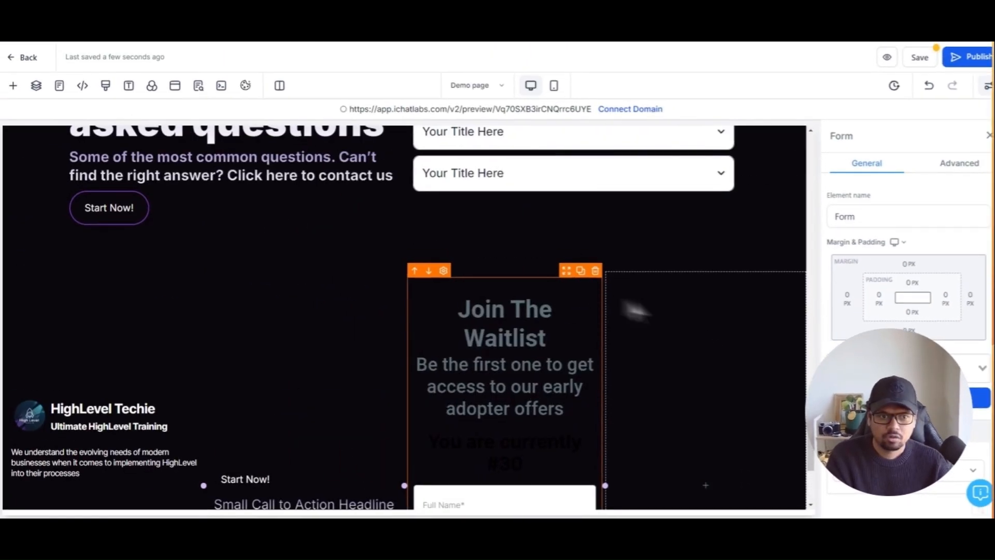
{"action": "left_click", "coordinate": [870, 368]}
{"action": "left_click", "coordinate": [882, 402]}
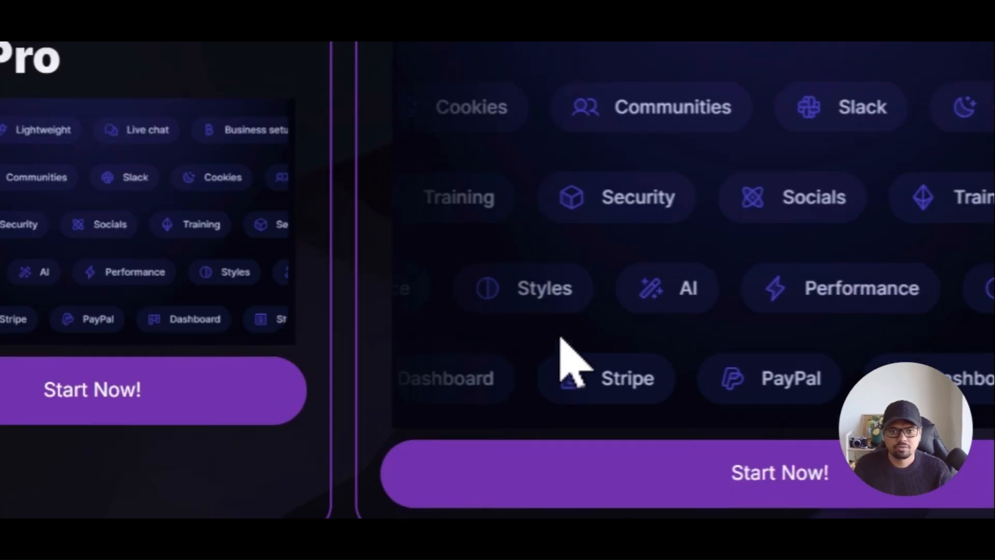
- Examine how the floating Back To Top button behaves from different sections of the reference page
{"action": "scroll", "coordinate": [560, 358], "scroll_direction": "up", "scroll_amount": 15}
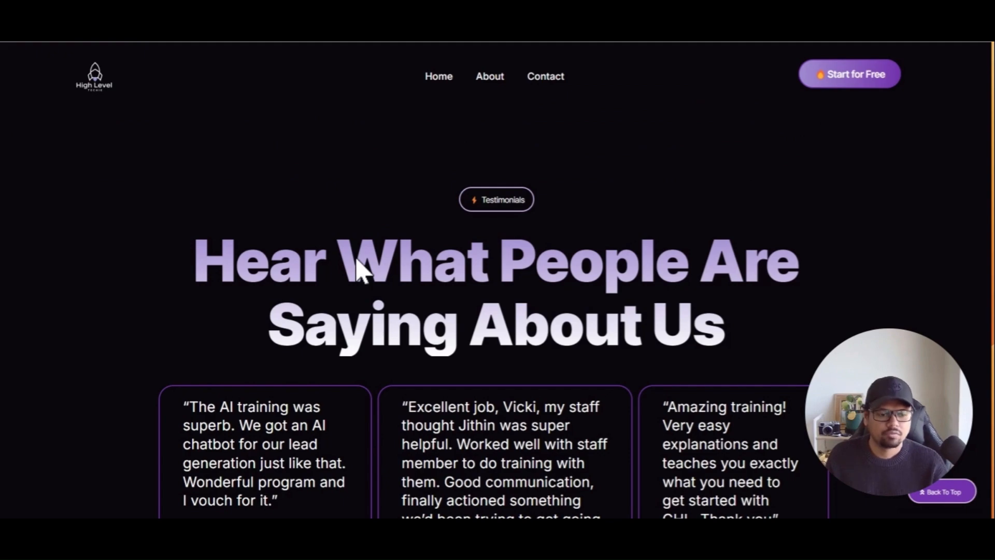
{"action": "left_click", "coordinate": [944, 493]}
{"action": "scroll", "coordinate": [808, 408], "scroll_direction": "down", "scroll_amount": 6}
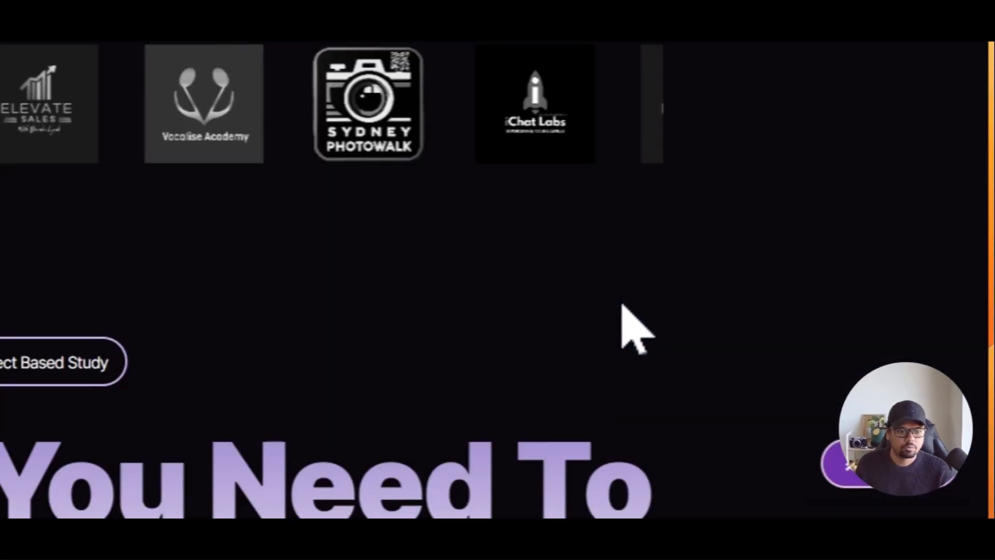
{"action": "scroll", "coordinate": [638, 332], "scroll_direction": "down", "scroll_amount": 10}
{"action": "left_click", "coordinate": [850, 479]}
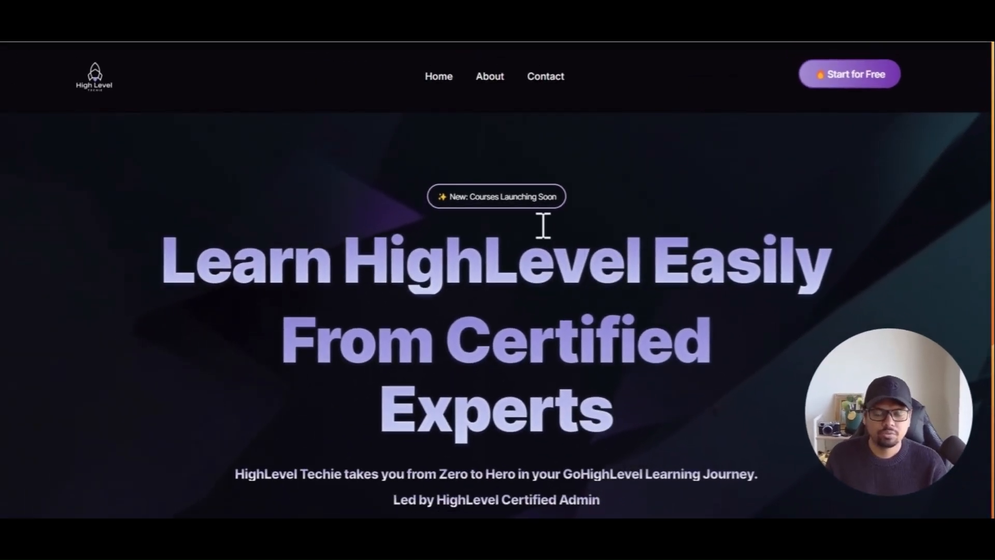
{"action": "scroll", "coordinate": [638, 232], "scroll_direction": "down", "scroll_amount": 10}
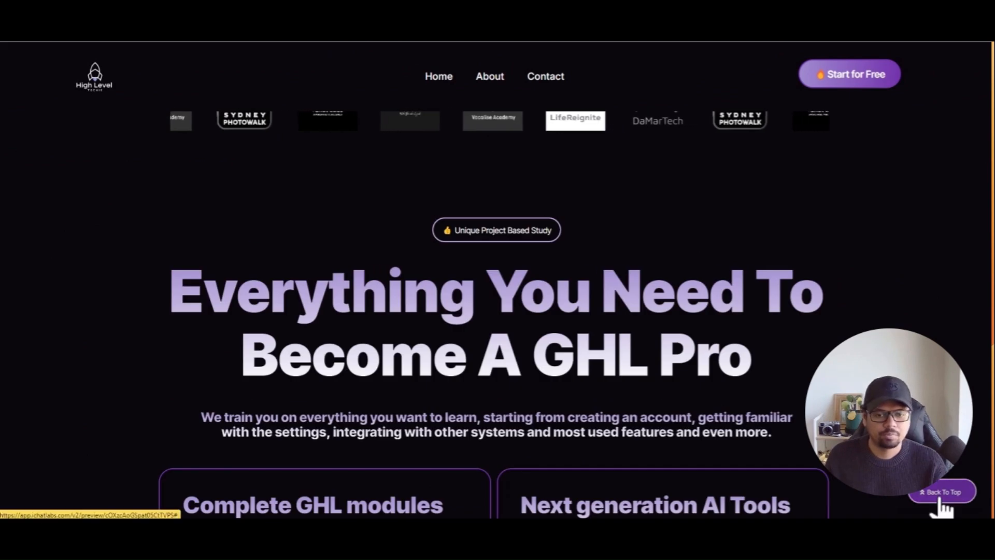
- Test the Back To Top button on the reference page and return to the page builder to look for its custom code
{"action": "left_click", "coordinate": [942, 496]}
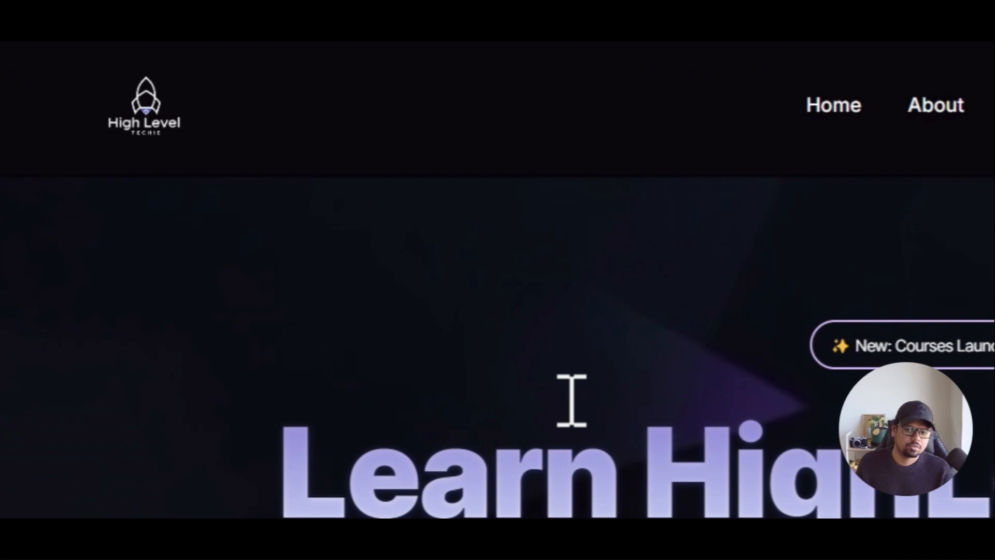
{"action": "left_click", "coordinate": [452, 44]}
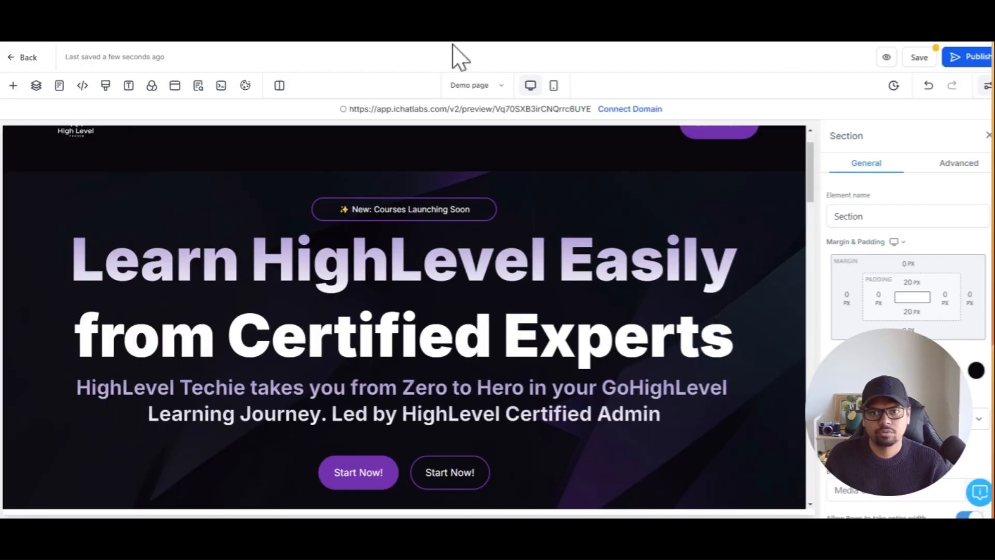
{"action": "scroll", "coordinate": [588, 400], "scroll_direction": "down", "scroll_amount": 20}
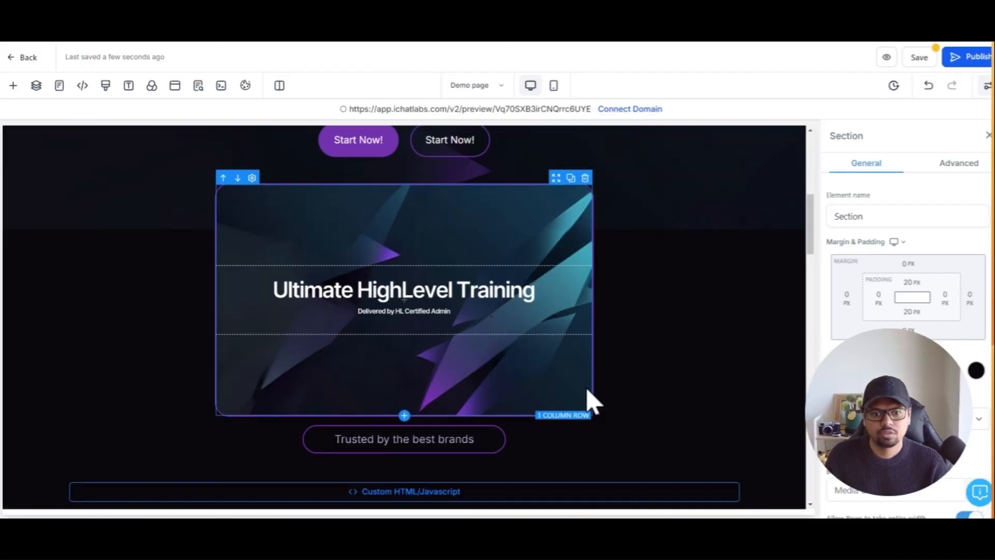
{"action": "scroll", "coordinate": [449, 386], "scroll_direction": "down", "scroll_amount": 1}
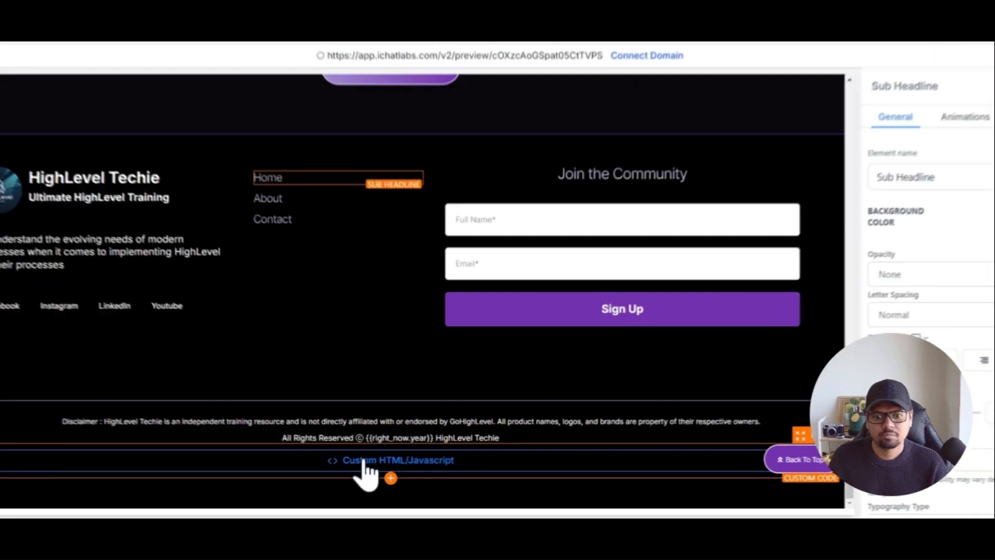
- Open the code of the Custom HTML/Javascript element below the reference footer and read through its style and script
{"action": "left_click", "coordinate": [378, 466]}
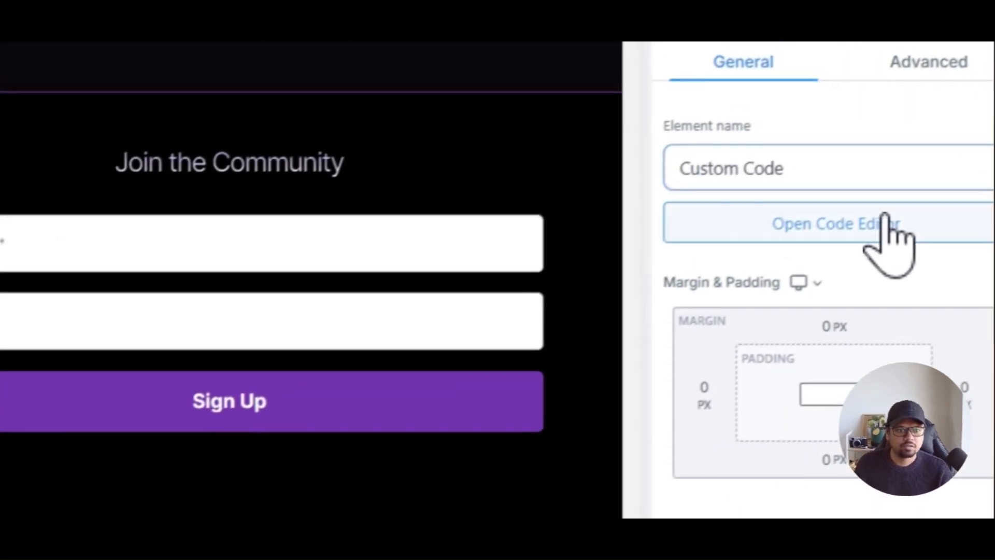
{"action": "left_click", "coordinate": [883, 220]}
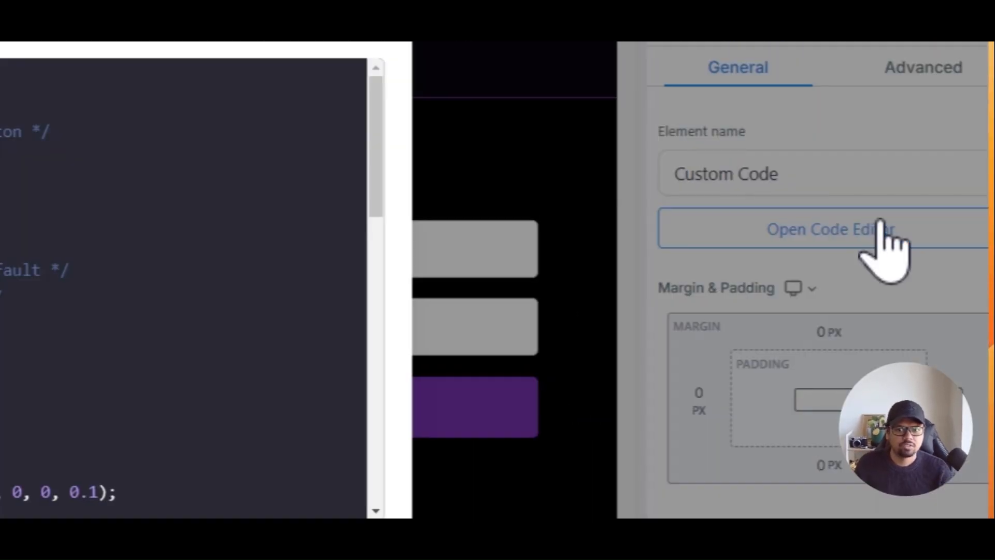
{"action": "scroll", "coordinate": [522, 187], "scroll_direction": "down", "scroll_amount": 5}
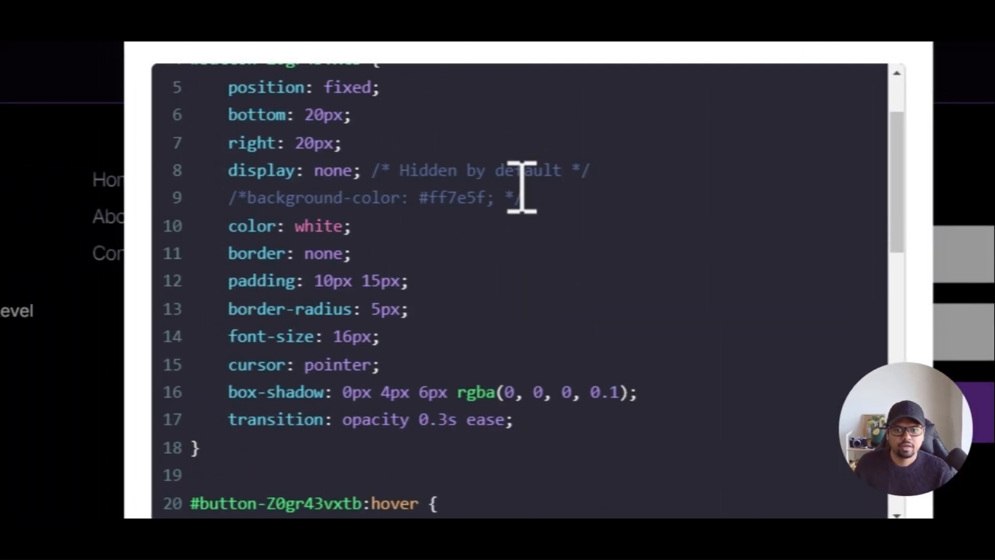
{"action": "scroll", "coordinate": [522, 186], "scroll_direction": "down", "scroll_amount": 3}
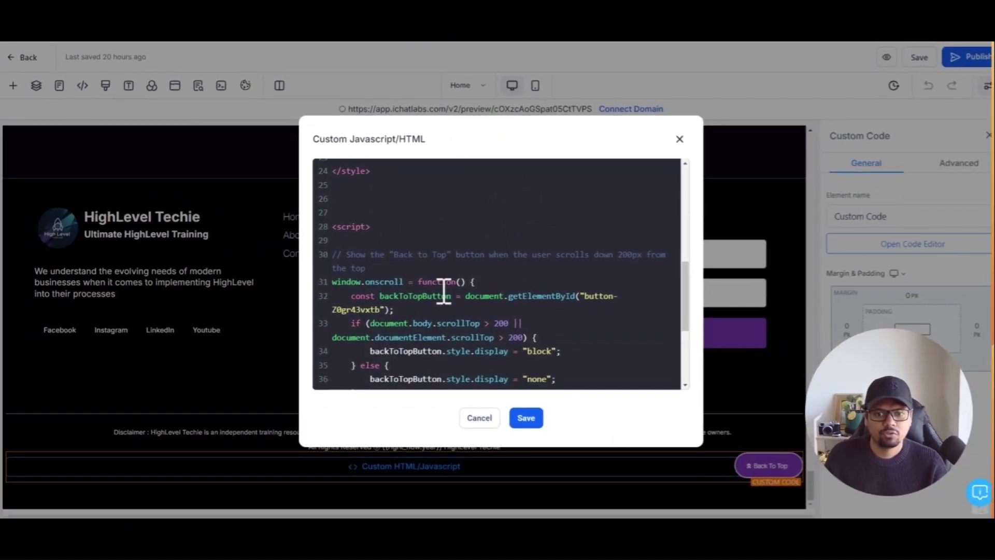
{"action": "scroll", "coordinate": [444, 292], "scroll_direction": "down", "scroll_amount": 4}
{"action": "scroll", "coordinate": [477, 318], "scroll_direction": "up", "scroll_amount": 2}
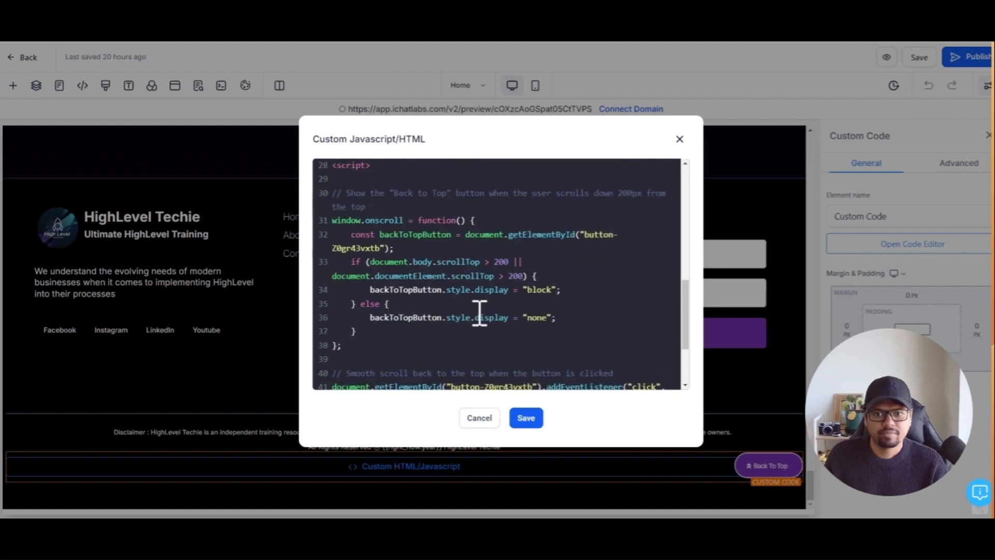
- Highlight the button ID in the script's getElementById call, check the matching style rules, and leave the code editor
{"action": "scroll", "coordinate": [479, 315], "scroll_direction": "up", "scroll_amount": 1}
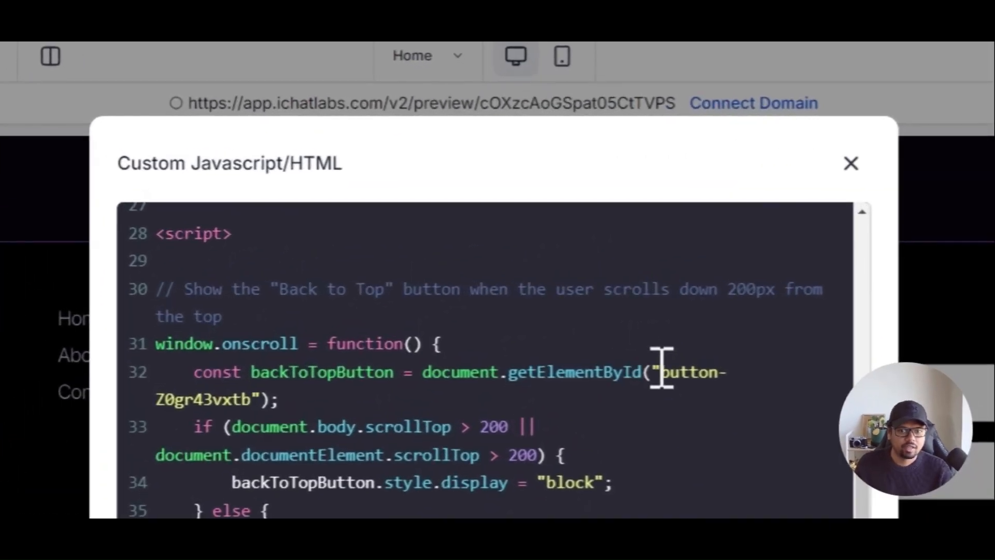
{"action": "left_click_drag", "start_coordinate": [584, 244], "coordinate": [620, 243]}
{"action": "left_click_drag", "start_coordinate": [730, 371], "coordinate": [254, 398]}
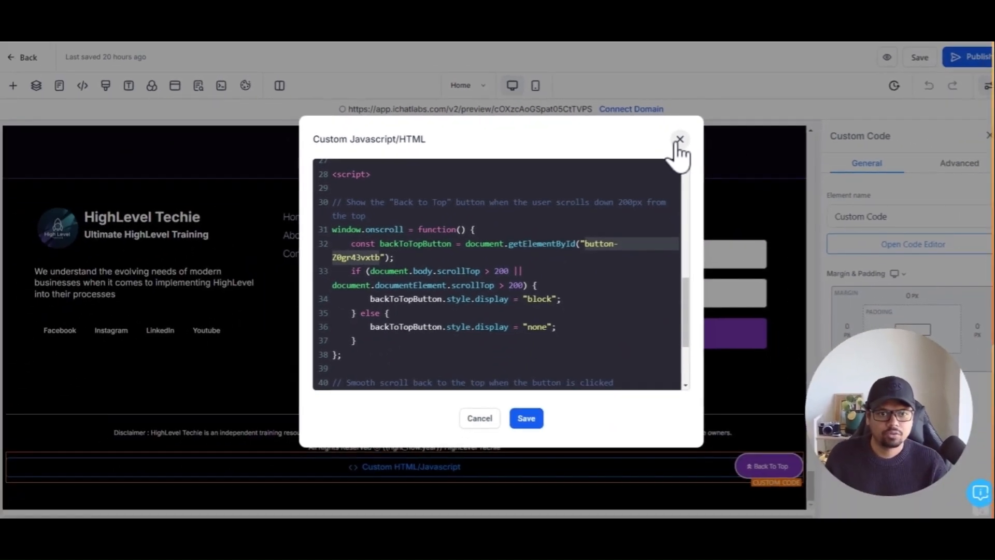
{"action": "scroll", "coordinate": [612, 241], "scroll_direction": "up", "scroll_amount": 3}
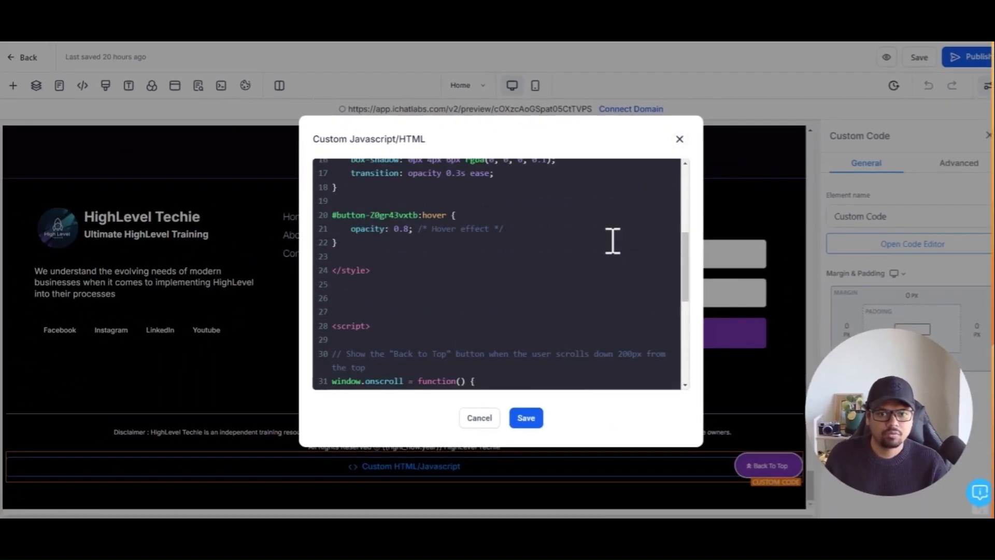
{"action": "scroll", "coordinate": [613, 241], "scroll_direction": "up", "scroll_amount": 5}
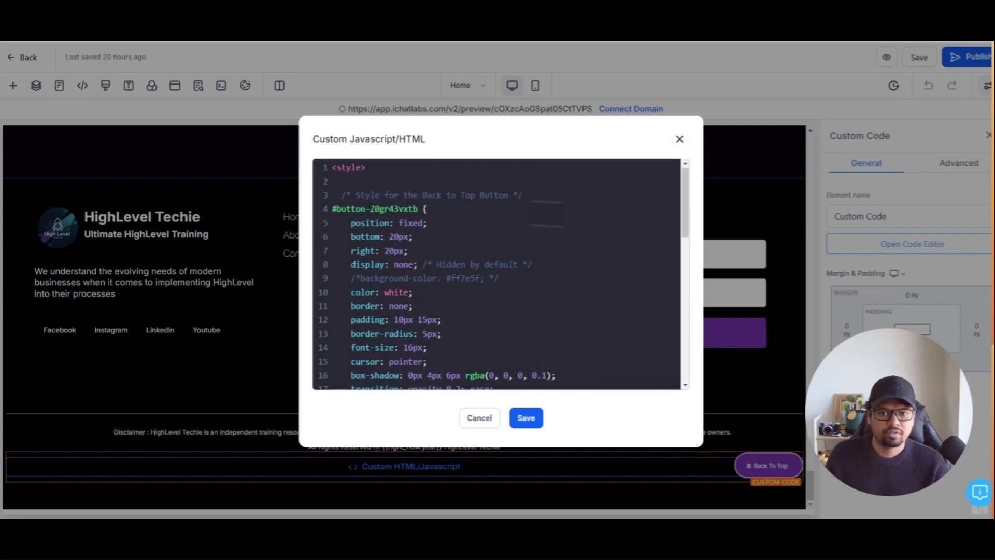
{"action": "scroll", "coordinate": [409, 273], "scroll_direction": "down", "scroll_amount": 5}
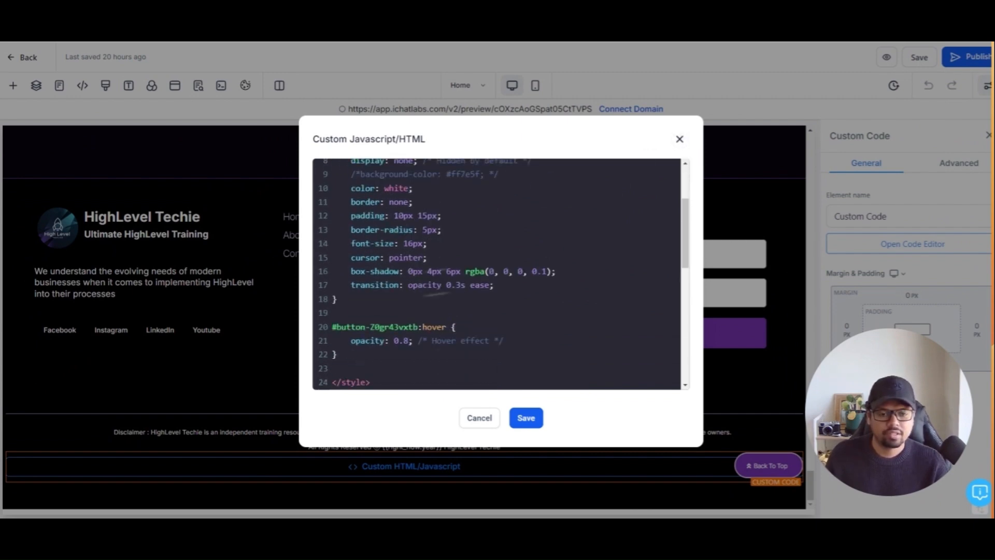
{"action": "left_click", "coordinate": [679, 139]}
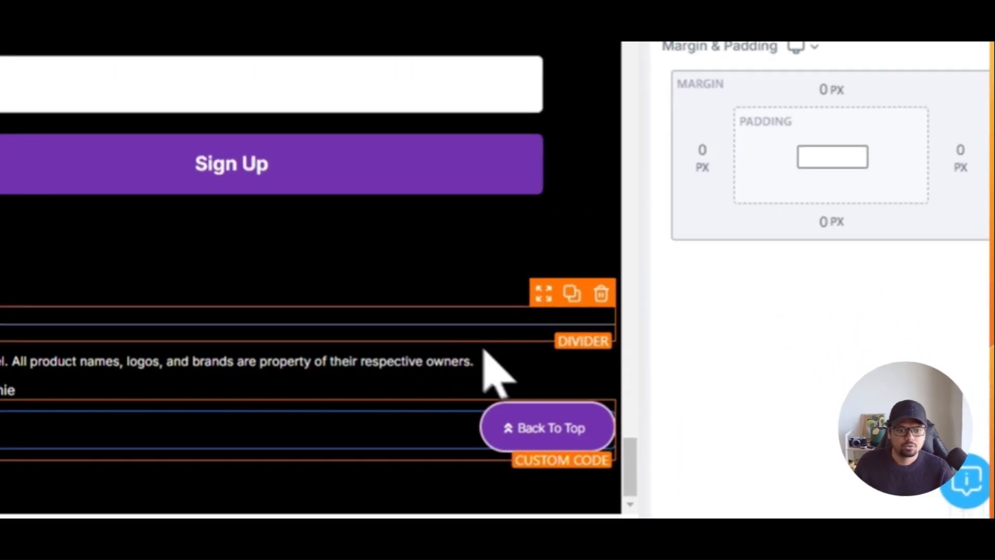
- Look up the CSS selector of the reference footer's Back To Top button in its advanced settings
{"action": "left_click", "coordinate": [512, 422]}
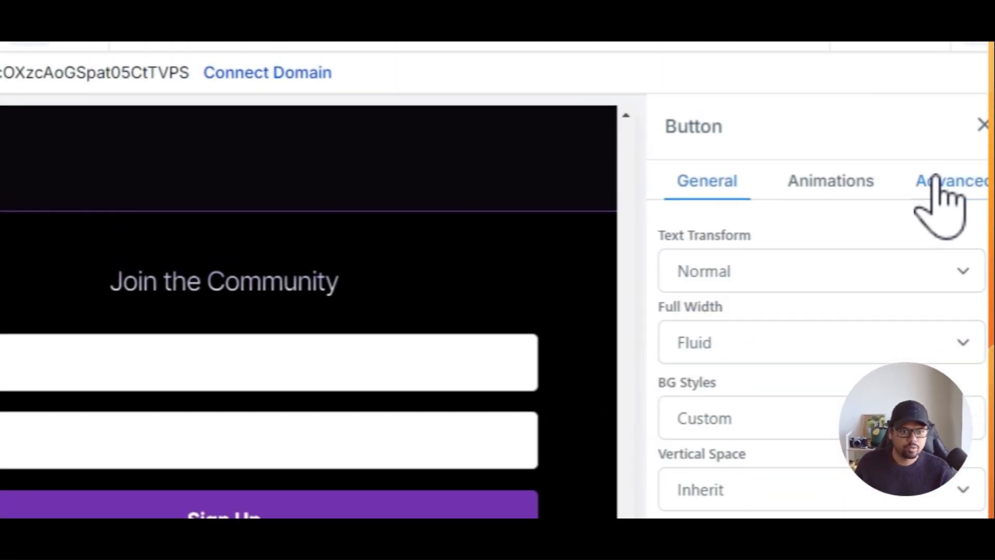
{"action": "left_click", "coordinate": [936, 178]}
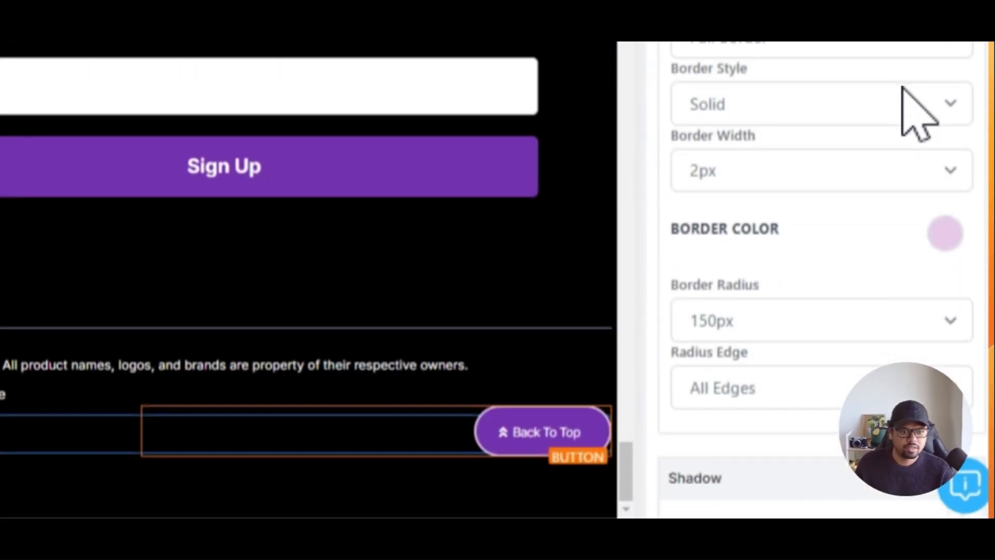
{"action": "scroll", "coordinate": [915, 459], "scroll_direction": "down", "scroll_amount": 4}
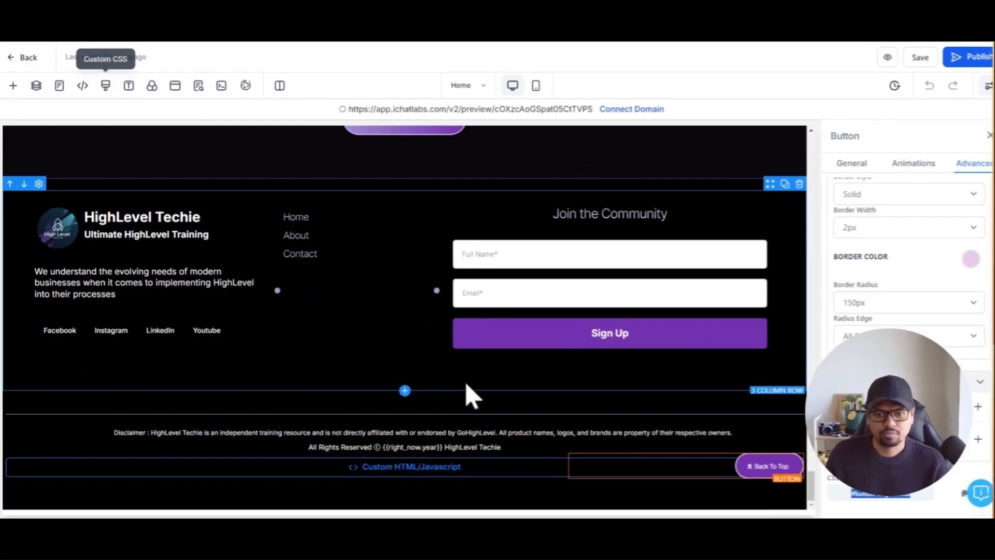
{"action": "left_click", "coordinate": [148, 477]}
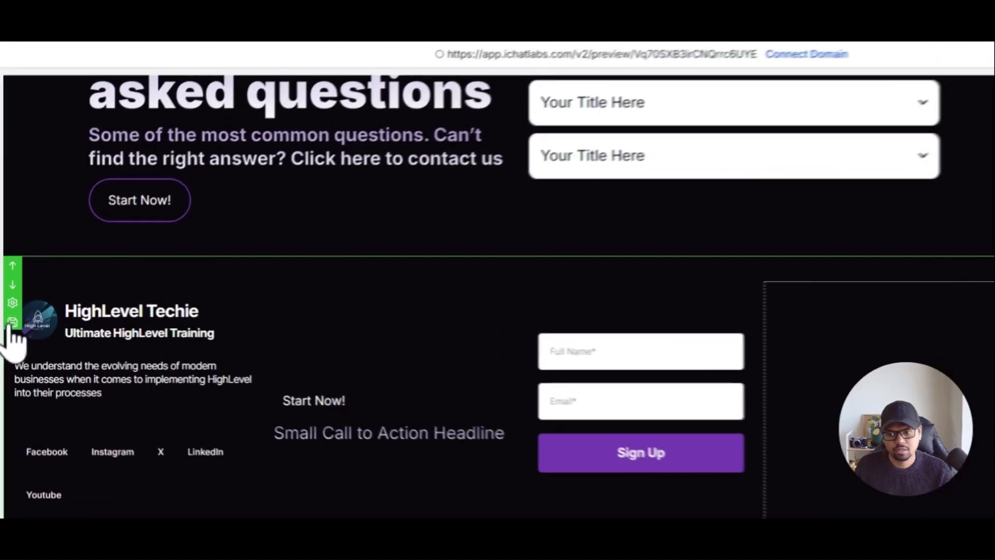
{"action": "left_click", "coordinate": [11, 322]}
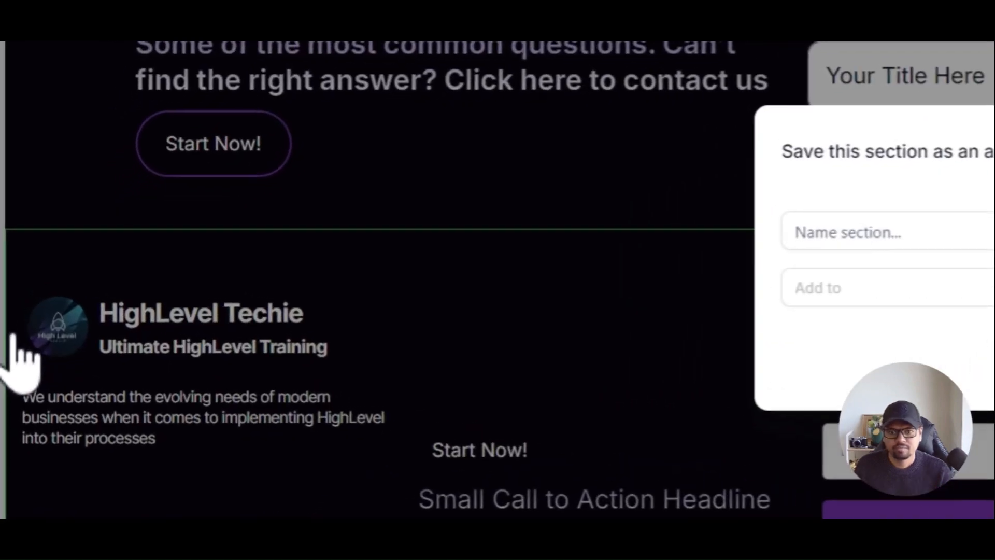
{"action": "left_click", "coordinate": [259, 285]}
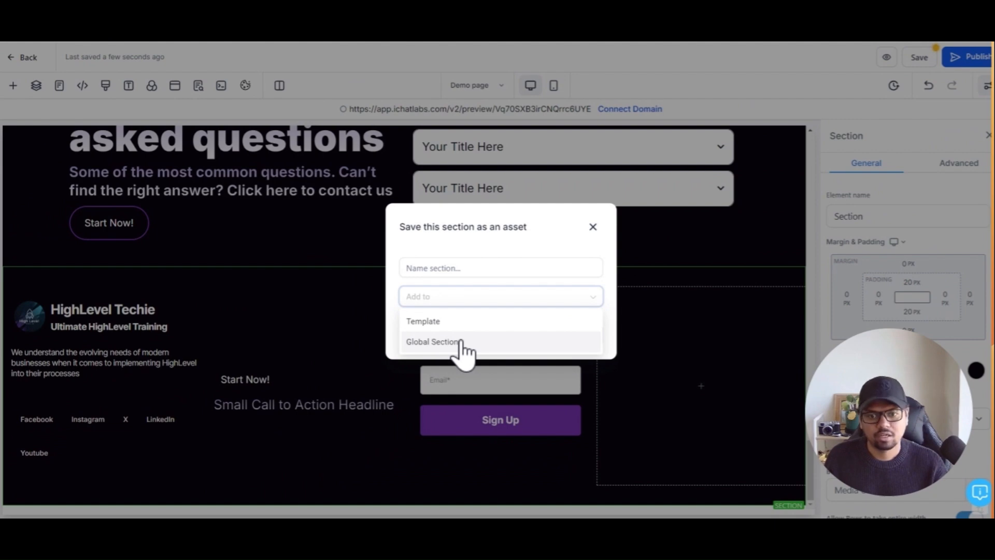
{"action": "left_click", "coordinate": [461, 343]}
{"action": "left_click", "coordinate": [452, 270]}
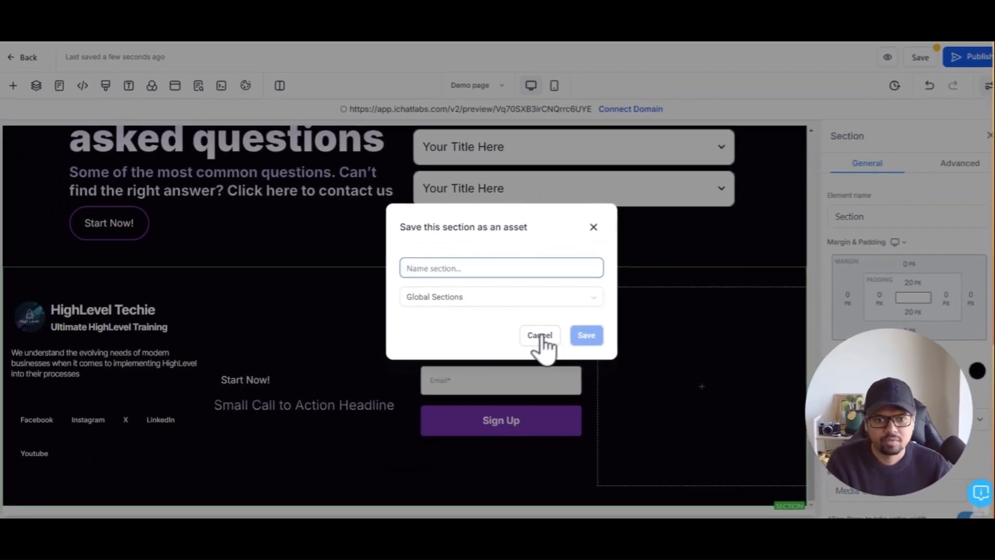
{"action": "left_click", "coordinate": [540, 335]}
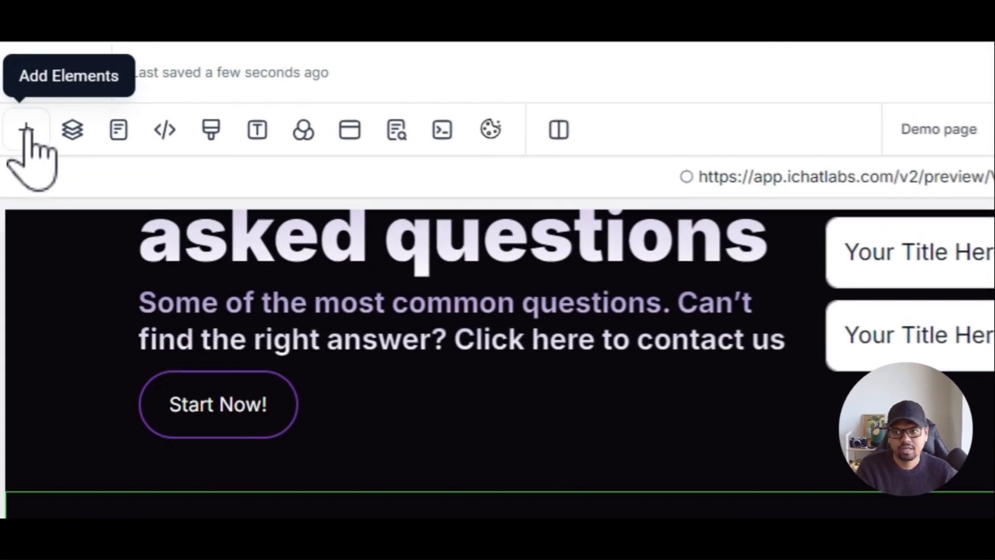
- Browse the list of saved global sections available for the demo page
{"action": "left_click", "coordinate": [13, 86]}
{"action": "left_click", "coordinate": [78, 373]}
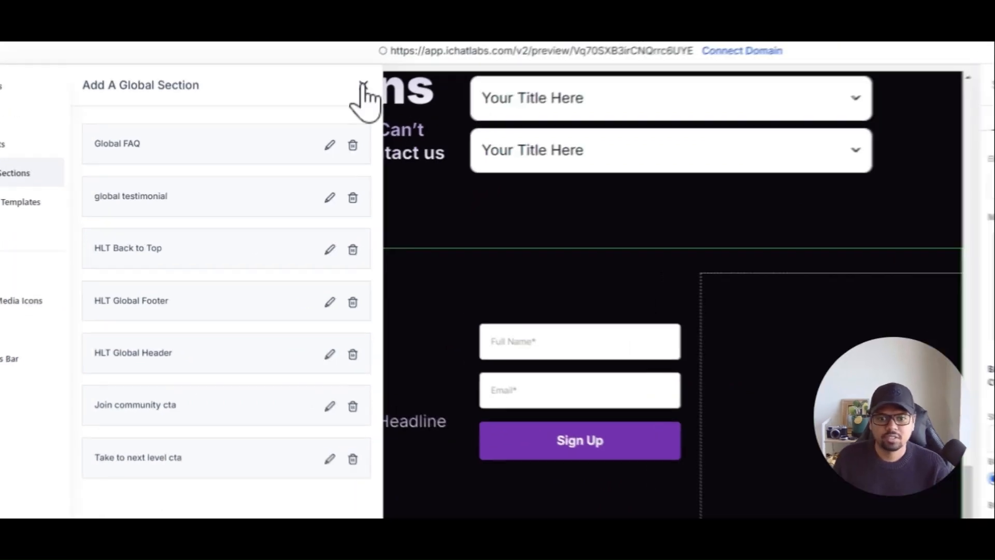
{"action": "left_click", "coordinate": [328, 136]}
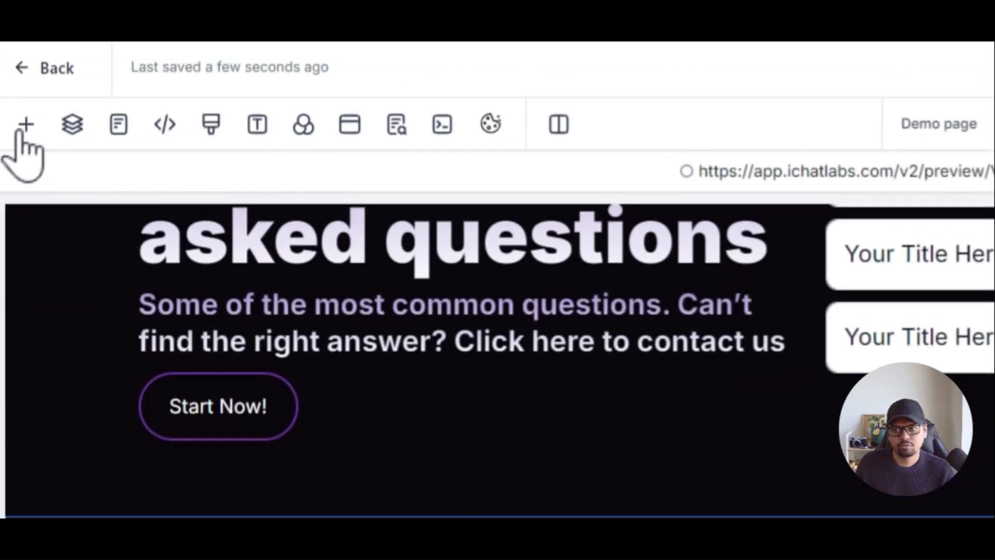
- Insert the HLT Global Footer section between the FAQ section and the existing footer, and check its layout
{"action": "left_click", "coordinate": [25, 127]}
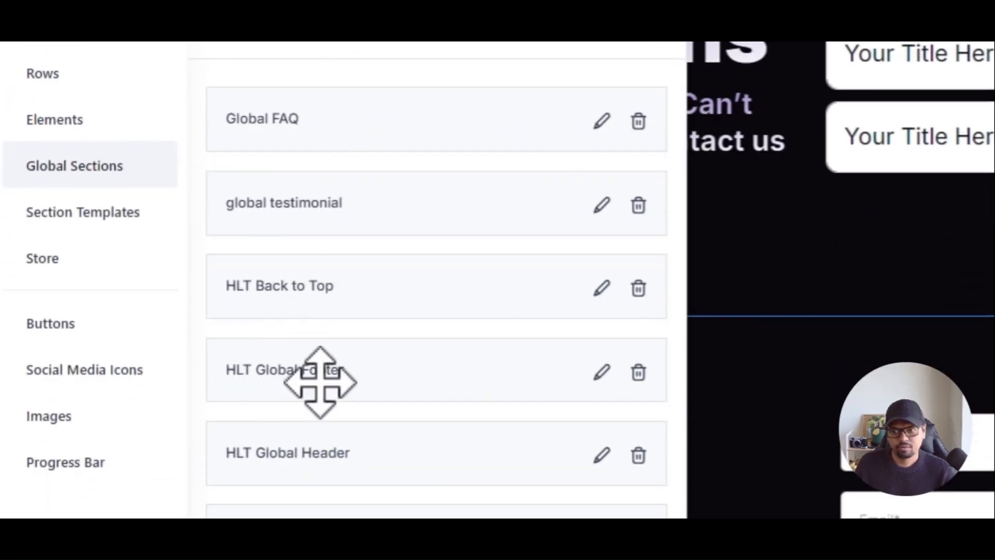
{"action": "left_click_drag", "start_coordinate": [320, 382], "coordinate": [994, 340]}
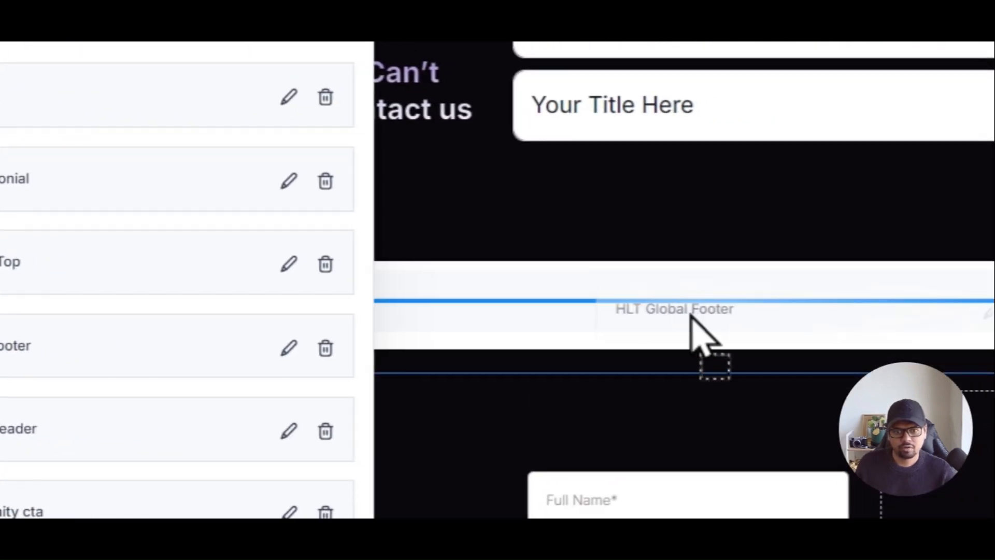
{"action": "left_click_drag", "start_coordinate": [690, 317], "coordinate": [686, 313]}
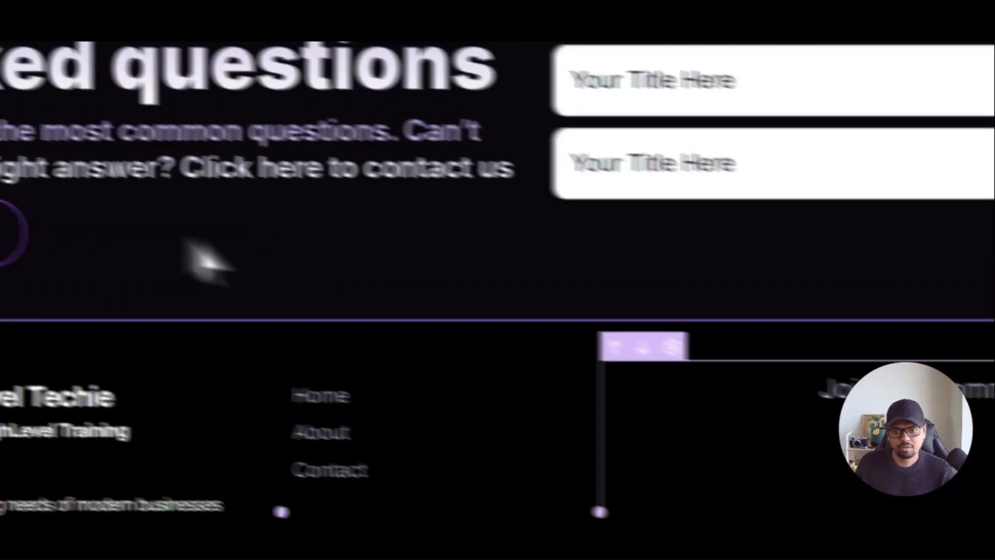
{"action": "scroll", "coordinate": [583, 306], "scroll_direction": "down", "scroll_amount": 3}
{"action": "scroll", "coordinate": [630, 373], "scroll_direction": "up", "scroll_amount": 4}
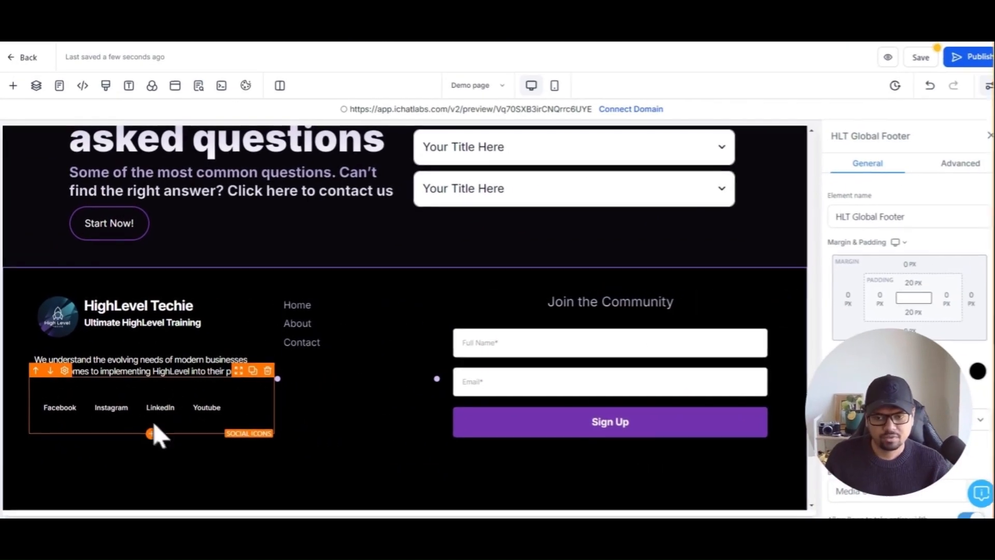
{"action": "scroll", "coordinate": [187, 432], "scroll_direction": "down", "scroll_amount": 5}
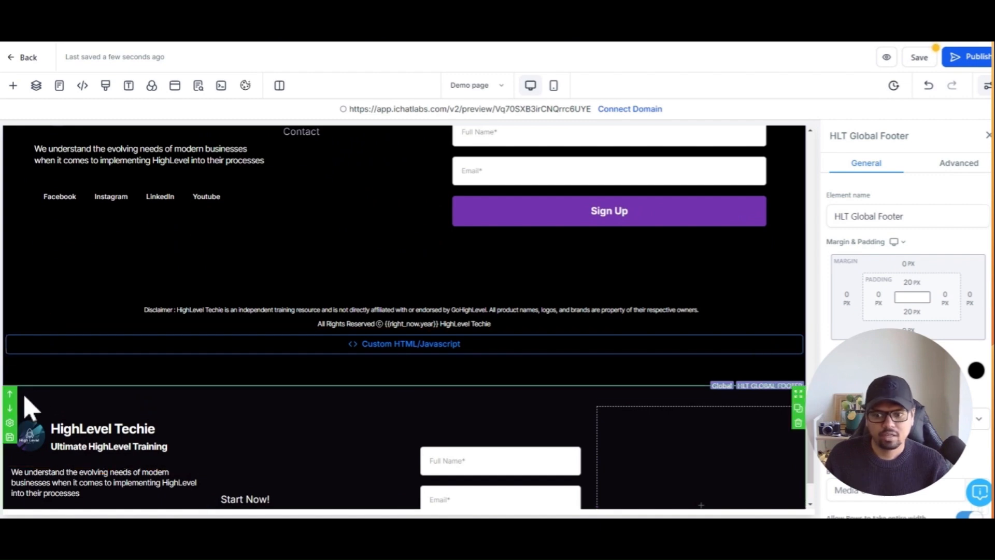
{"action": "scroll", "coordinate": [266, 313], "scroll_direction": "up", "scroll_amount": 5}
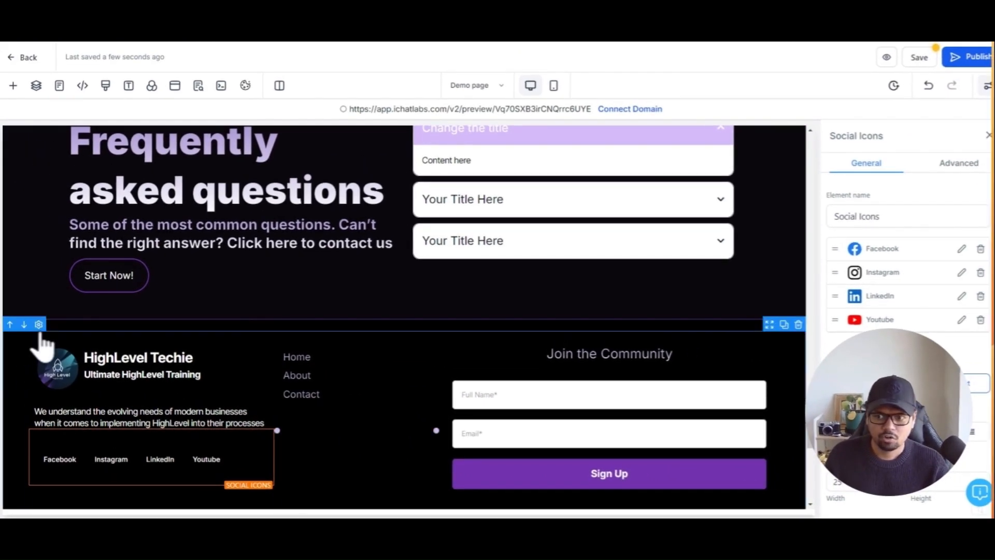
- Insert the HLT Global Header section above the existing header and switch the page to mobile view
{"action": "scroll", "coordinate": [227, 223], "scroll_direction": "up", "scroll_amount": 5}
{"action": "scroll", "coordinate": [227, 222], "scroll_direction": "up", "scroll_amount": 10}
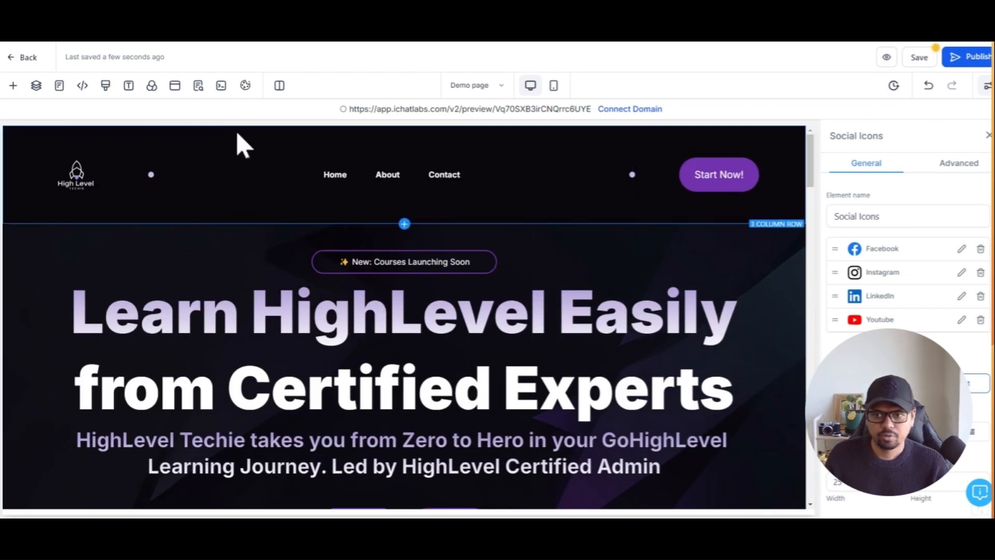
{"action": "left_click", "coordinate": [13, 85]}
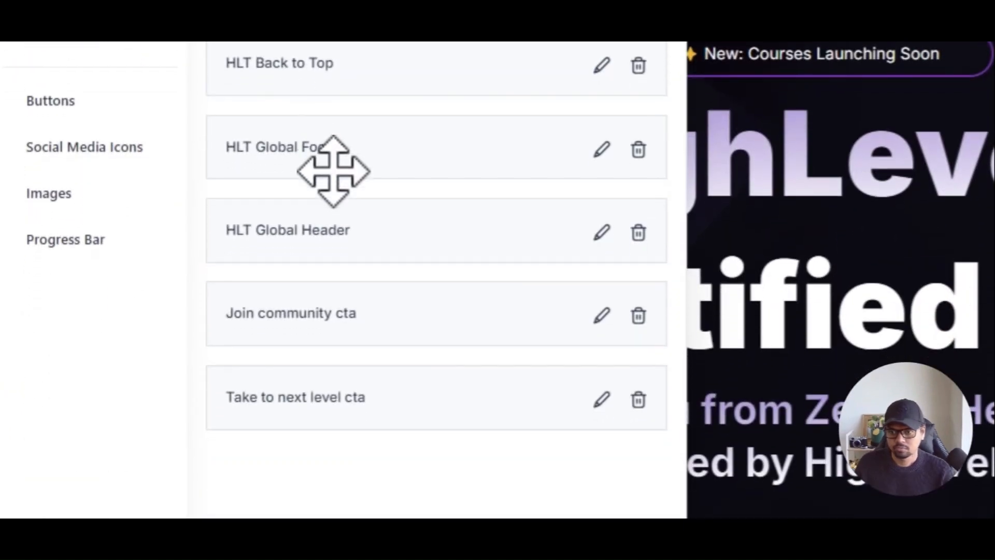
{"action": "left_click_drag", "start_coordinate": [338, 234], "coordinate": [712, 182]}
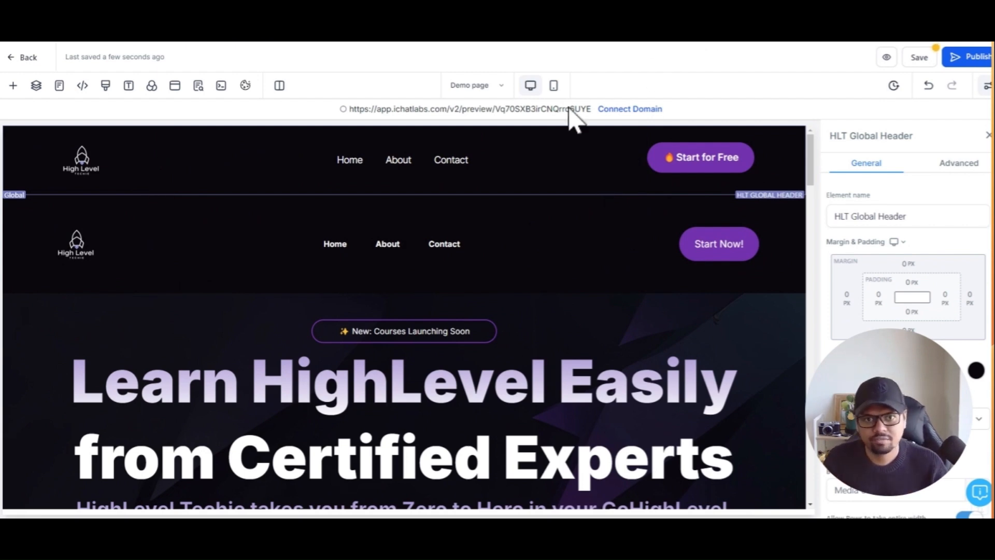
{"action": "left_click", "coordinate": [553, 87]}
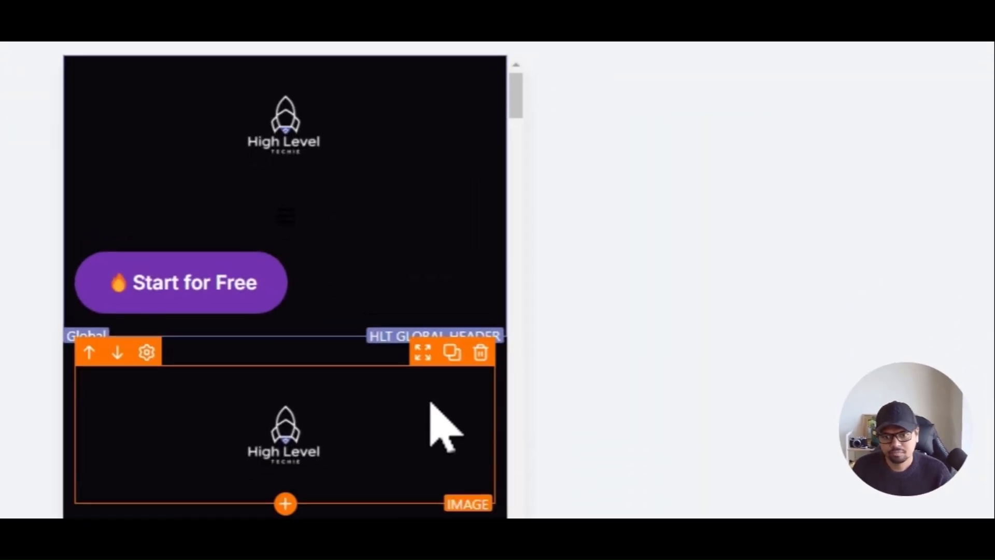
- Reduce the mobile font sizes of the hero headline and the sub-headline below it so the text fits the narrow screen
{"action": "scroll", "coordinate": [430, 178], "scroll_direction": "down", "scroll_amount": 5}
{"action": "scroll", "coordinate": [431, 156], "scroll_direction": "up", "scroll_amount": 3}
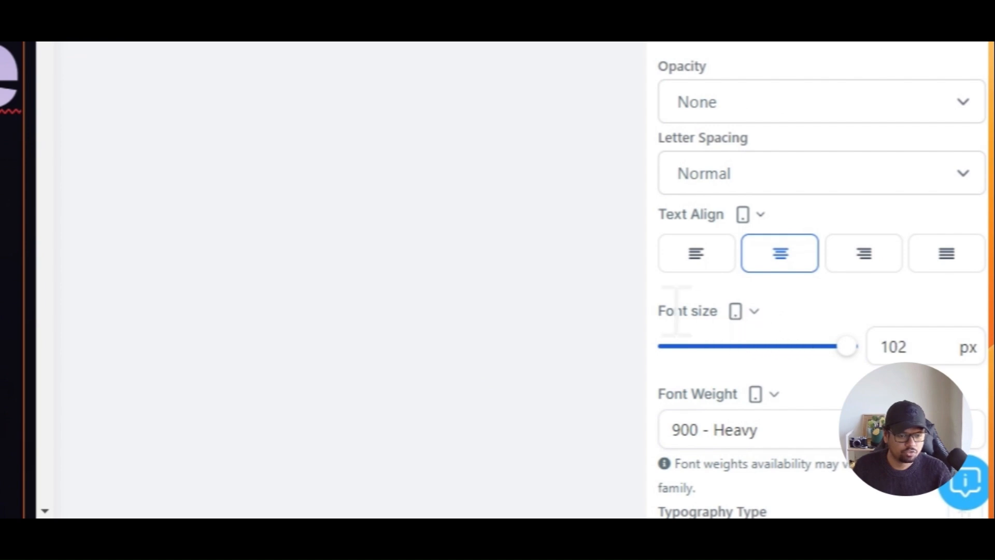
{"action": "left_click_drag", "start_coordinate": [846, 346], "coordinate": [738, 348]}
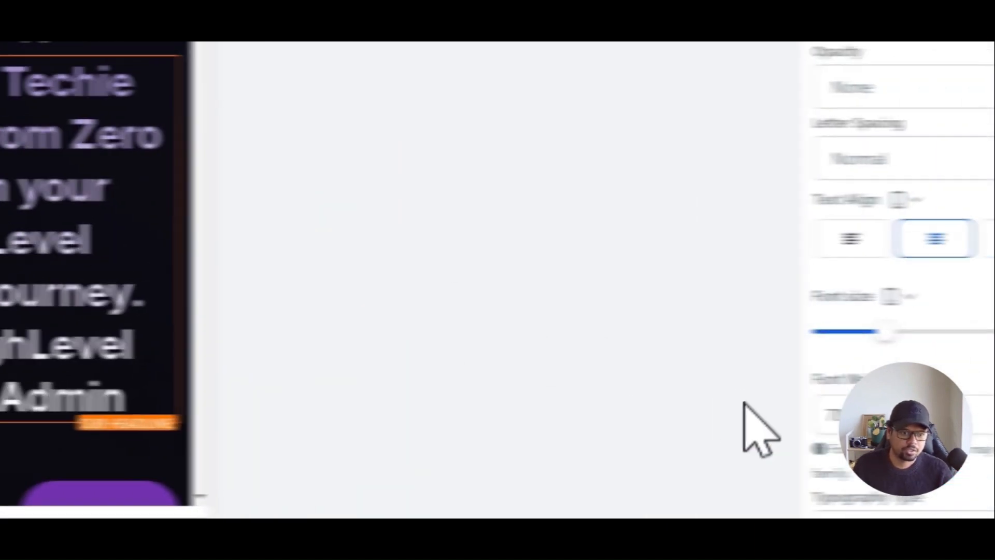
{"action": "left_click_drag", "start_coordinate": [883, 332], "coordinate": [843, 333]}
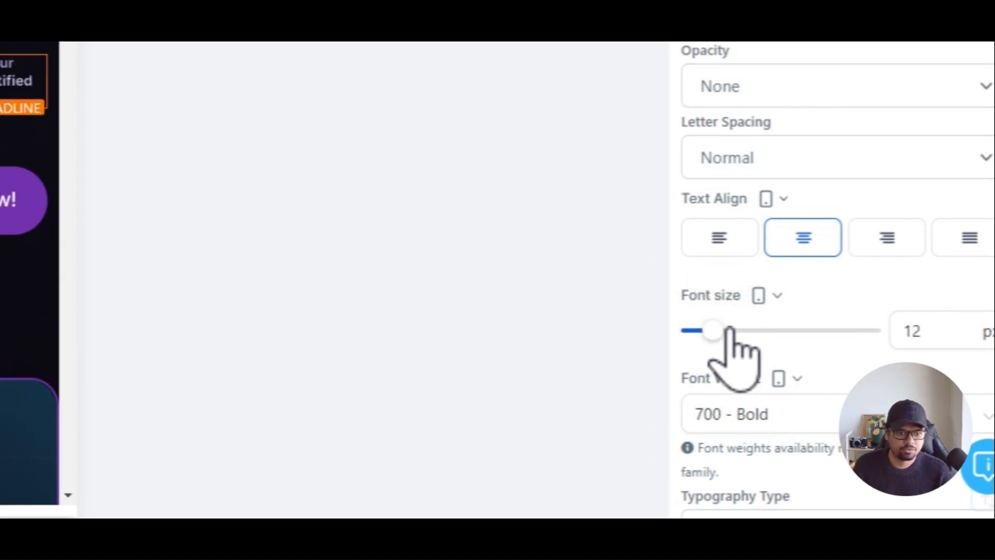
{"action": "mouse_move", "coordinate": [716, 333]}
{"action": "left_mouse_down"}
{"action": "mouse_move", "coordinate": [735, 335]}
{"action": "mouse_move", "coordinate": [723, 333]}
{"action": "left_mouse_up"}
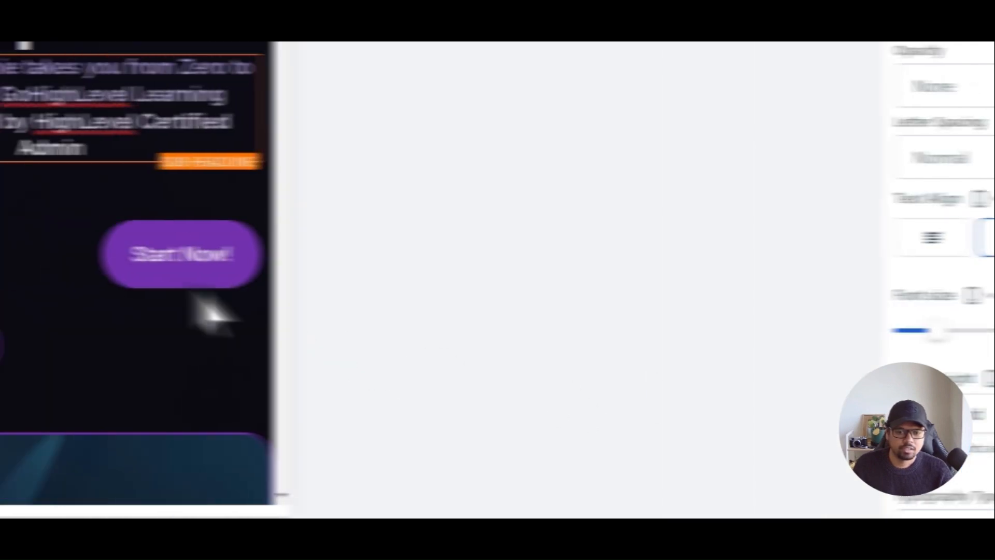
- Center-align both Start Now! buttons in the hero section for mobile and check the sections below them
{"action": "left_click", "coordinate": [251, 257]}
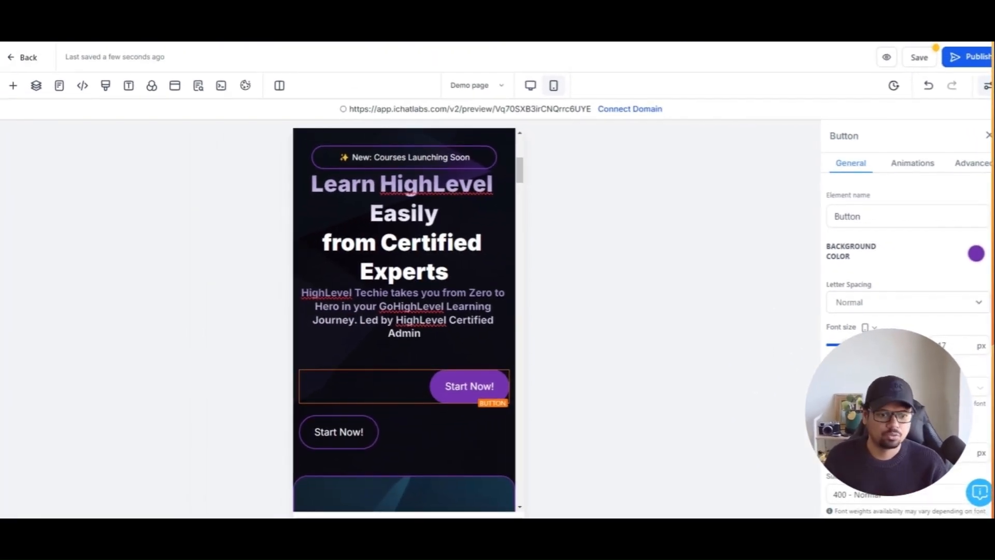
{"action": "scroll", "coordinate": [907, 321], "scroll_direction": "down", "scroll_amount": 6}
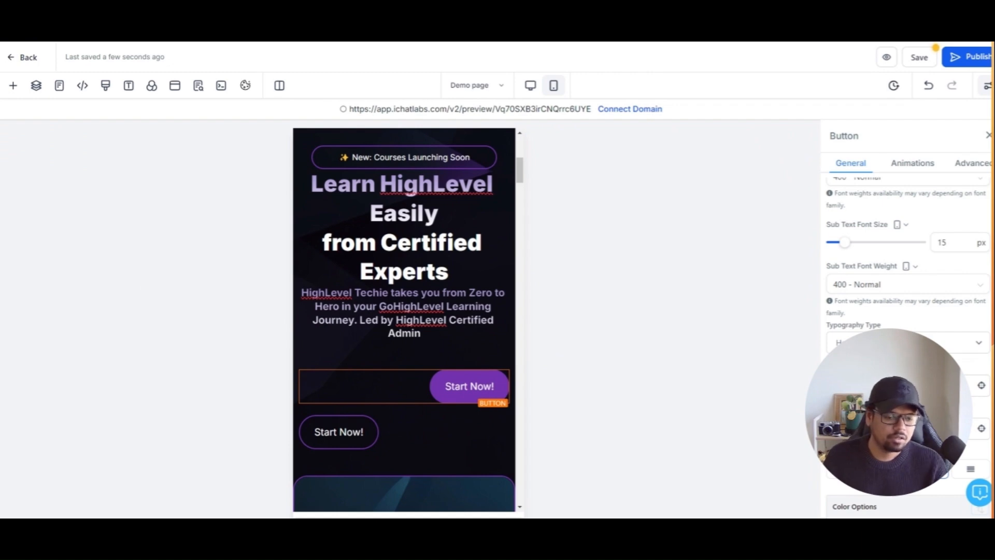
{"action": "left_click", "coordinate": [887, 466]}
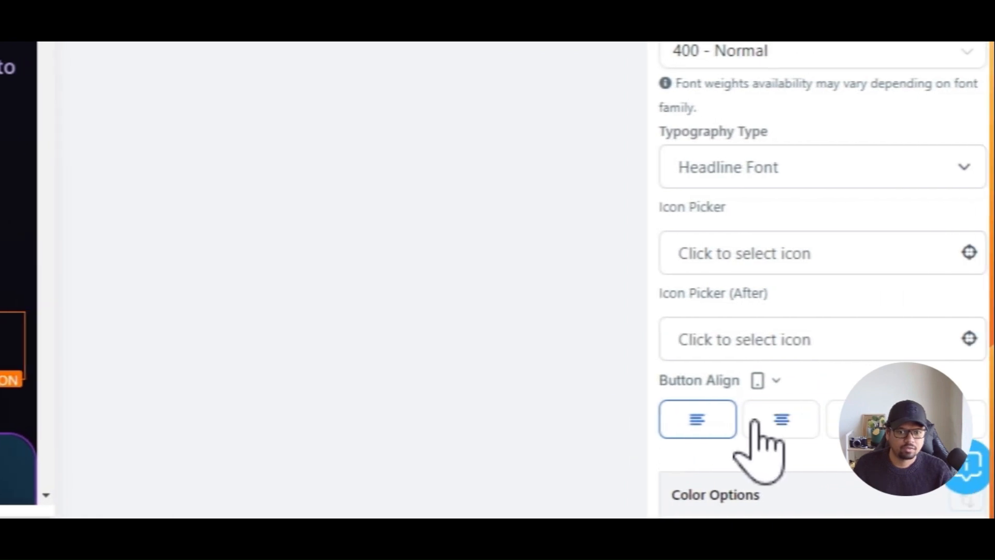
{"action": "left_click", "coordinate": [777, 418]}
{"action": "scroll", "coordinate": [322, 276], "scroll_direction": "up", "scroll_amount": 1}
{"action": "scroll", "coordinate": [323, 275], "scroll_direction": "down", "scroll_amount": 4}
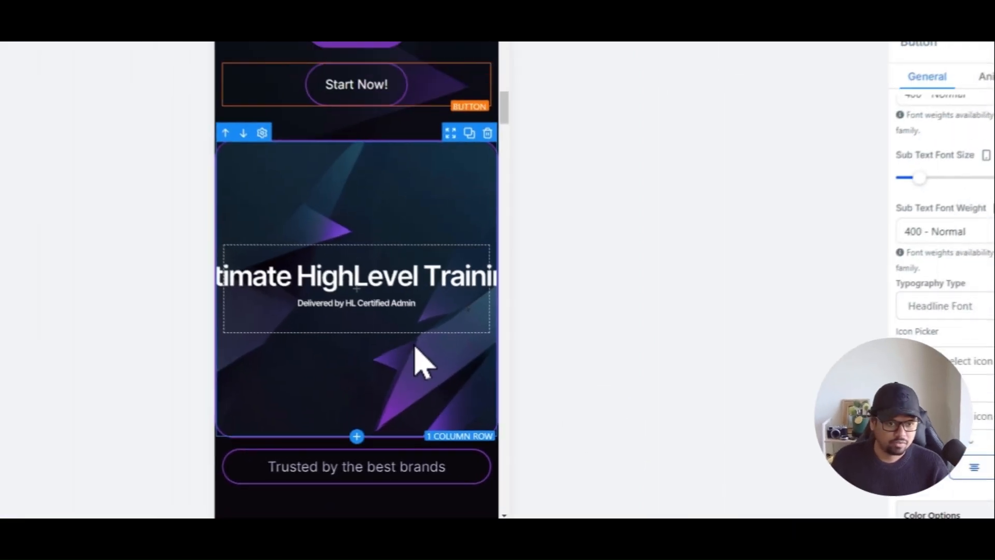
{"action": "scroll", "coordinate": [322, 275], "scroll_direction": "down", "scroll_amount": 10}
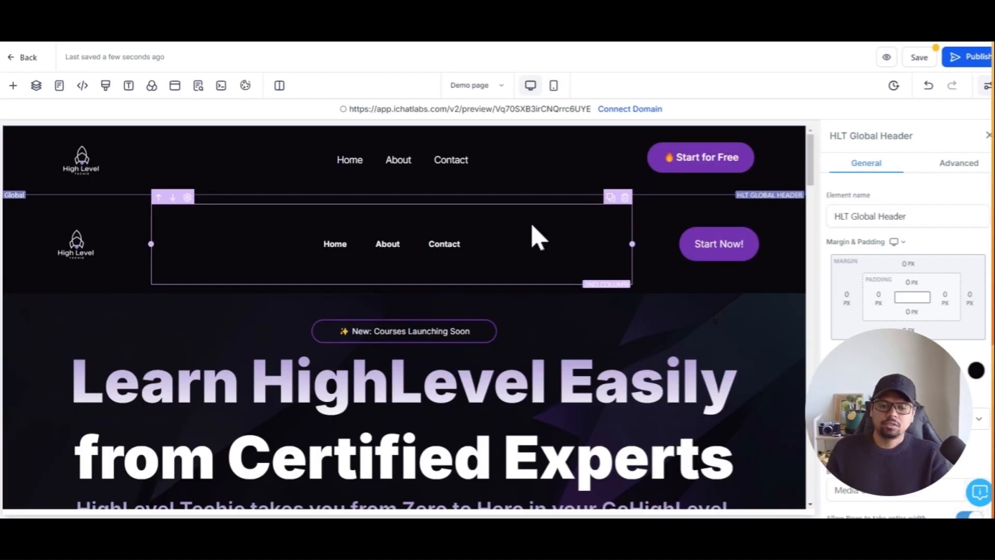